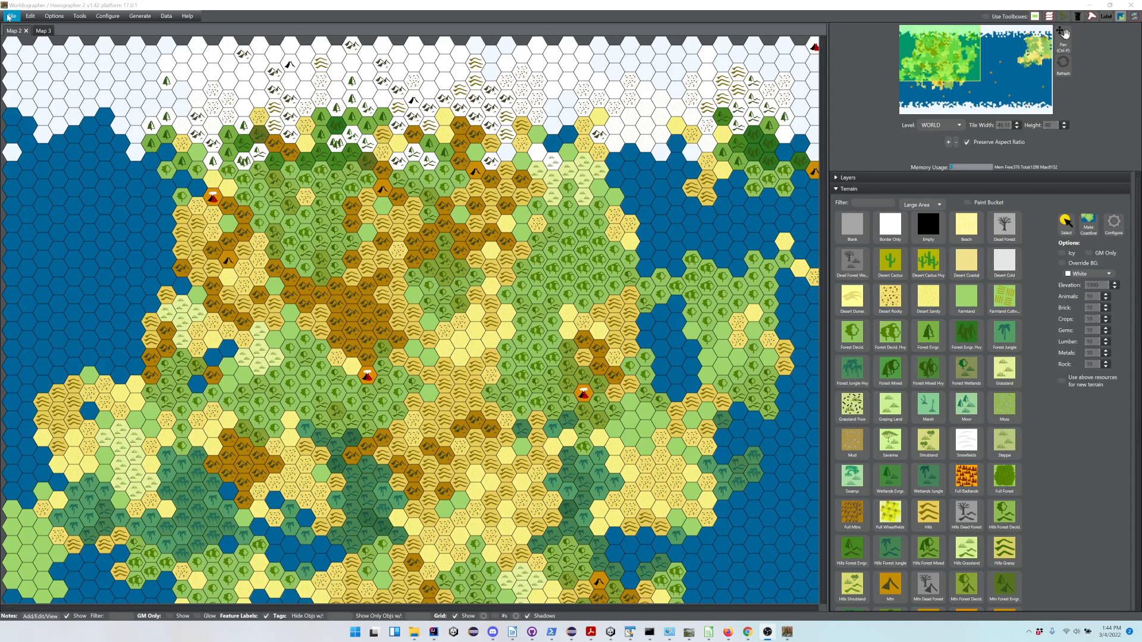
{"action": "left_click", "coordinate": [9, 16]}
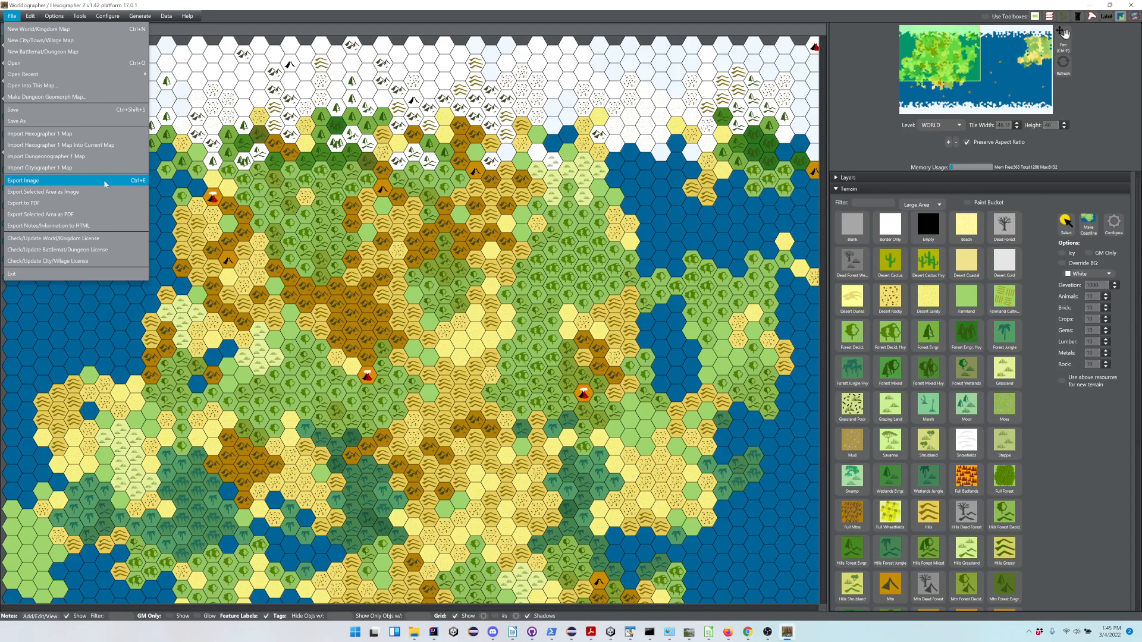
{"action": "left_click", "coordinate": [880, 137]}
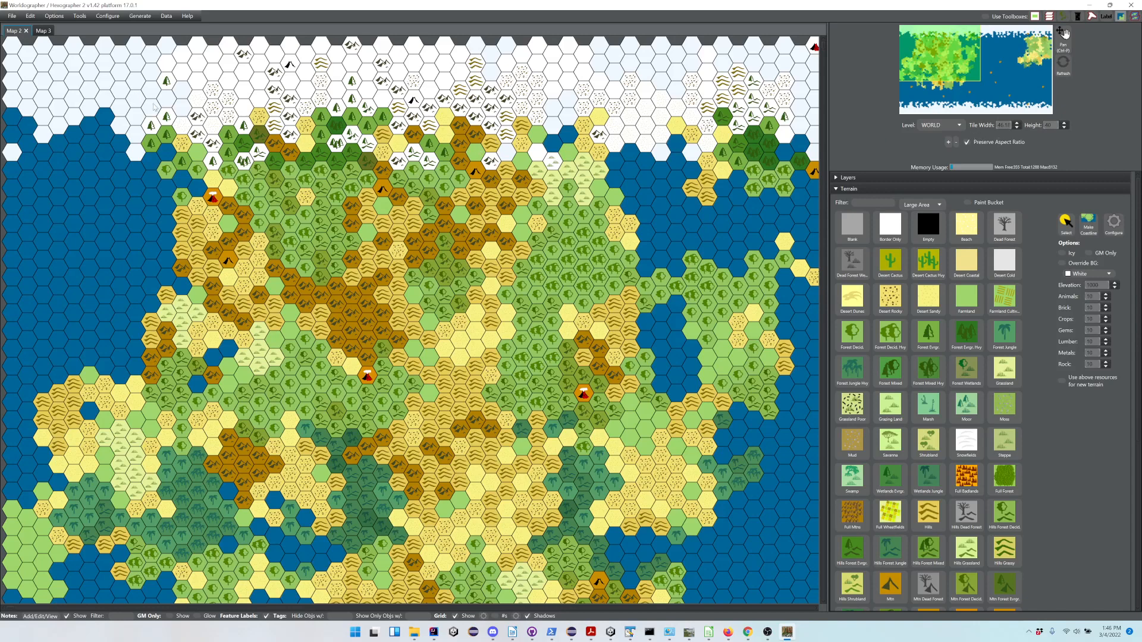
{"action": "left_click", "coordinate": [11, 16]}
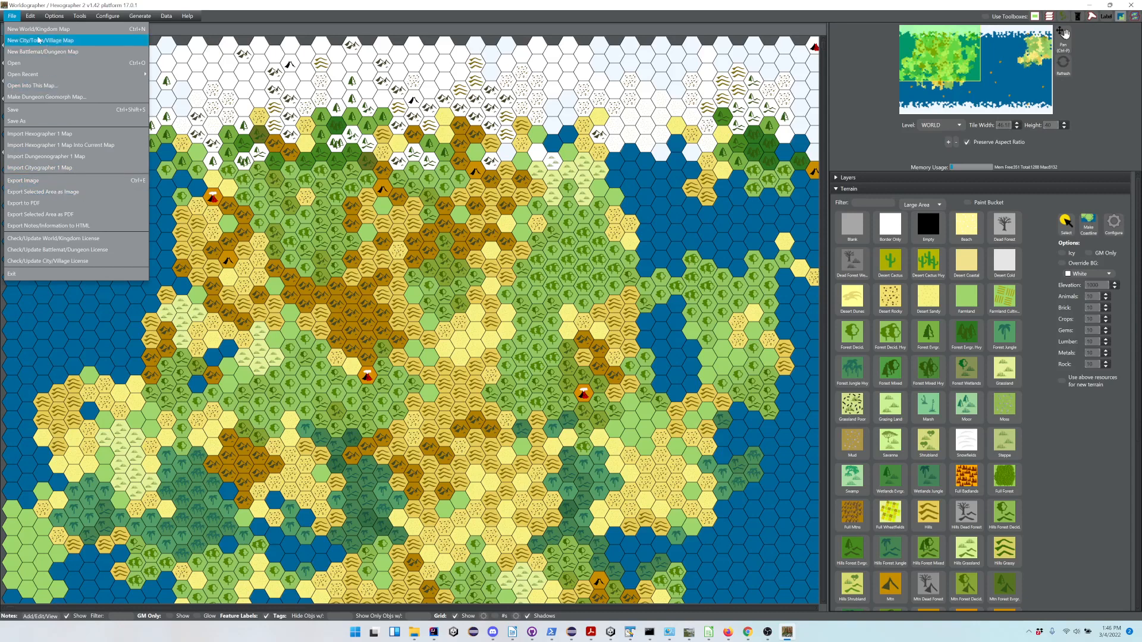
Select a large rectangular area across the middle of the main landmass on Map 2
{"action": "left_click", "coordinate": [30, 16]}
{"action": "left_click", "coordinate": [30, 20]}
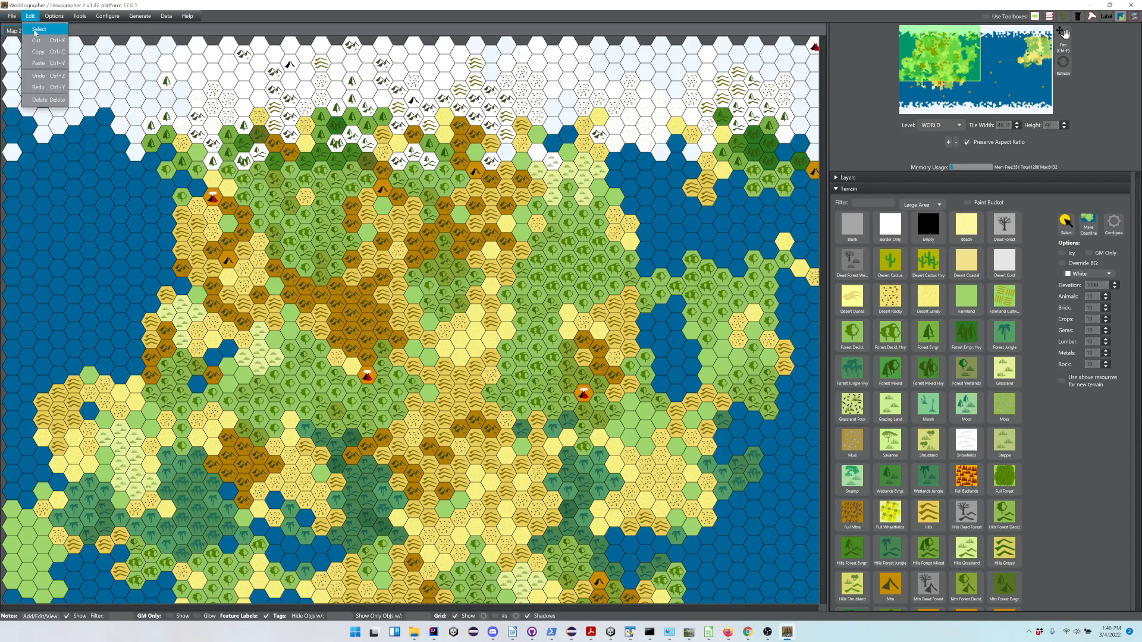
{"action": "left_click", "coordinate": [37, 31]}
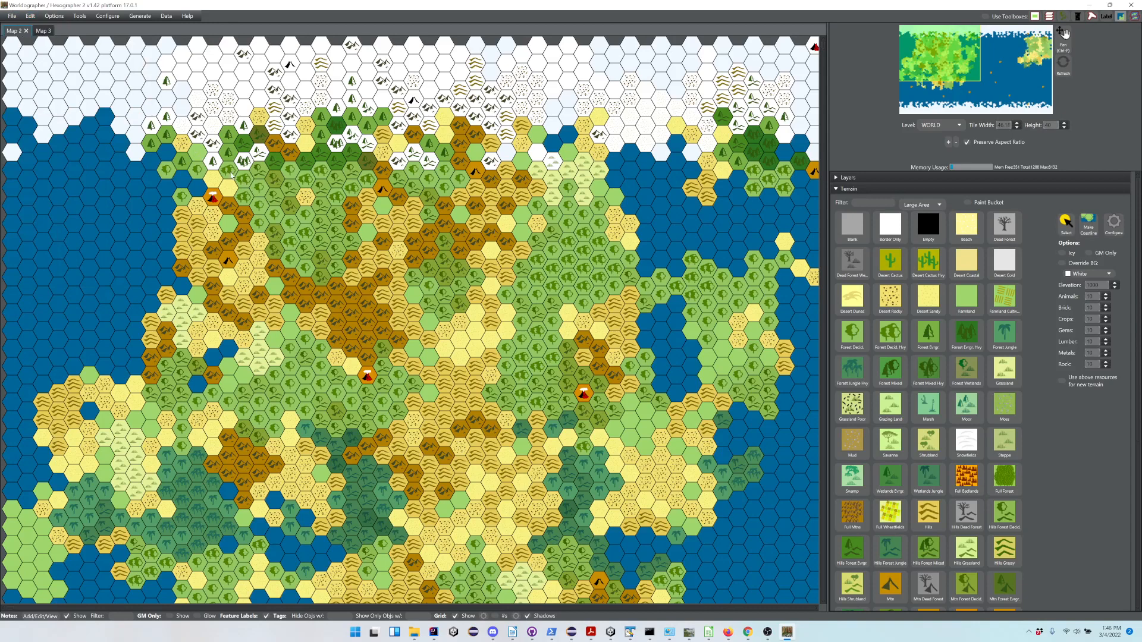
{"action": "left_click_drag", "start_coordinate": [506, 415], "coordinate": [604, 470]}
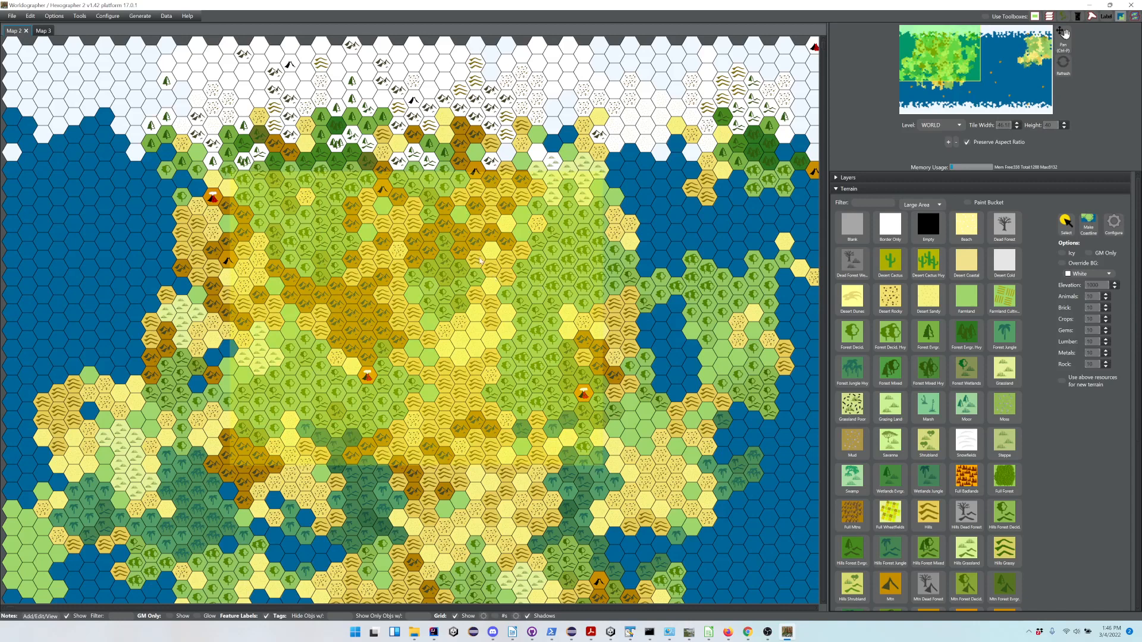
Open the PDF export options, review the available page sizes, and close the dialog without exporting
{"action": "left_click", "coordinate": [17, 17]}
{"action": "left_click", "coordinate": [11, 19]}
{"action": "left_click", "coordinate": [11, 18]}
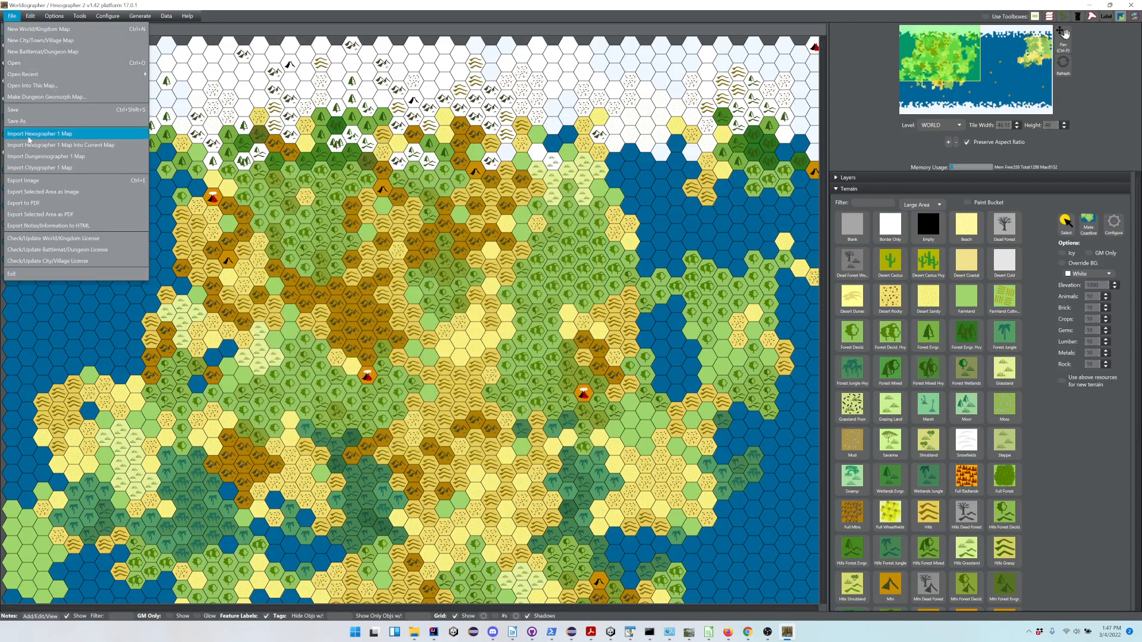
{"action": "left_click", "coordinate": [35, 205]}
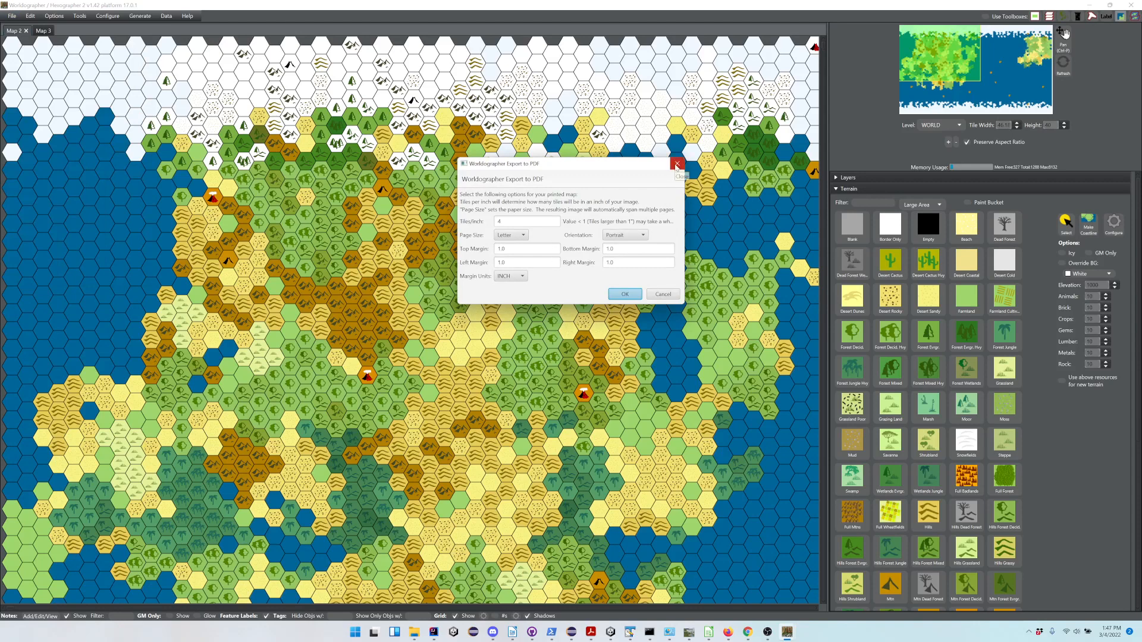
{"action": "left_click", "coordinate": [505, 238]}
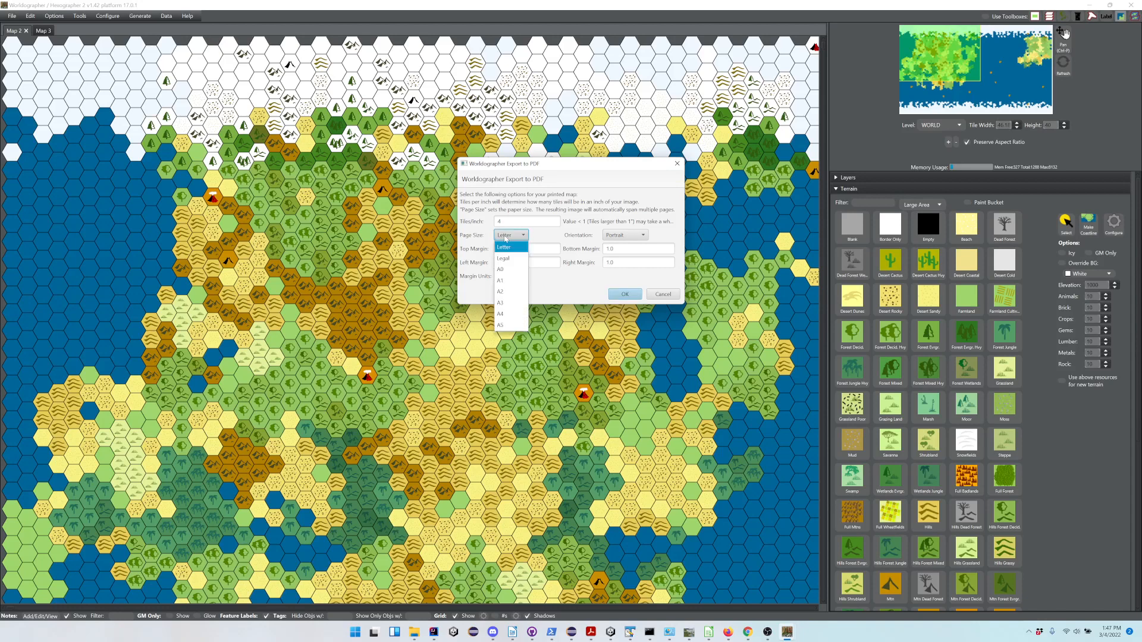
{"action": "left_click", "coordinate": [566, 221]}
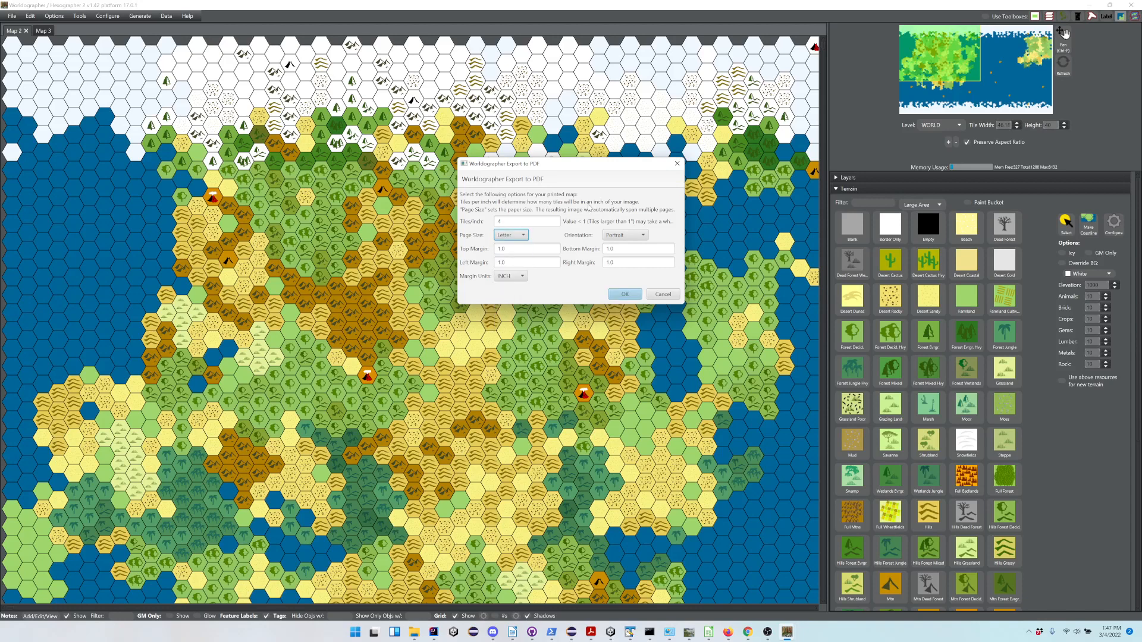
{"action": "left_click", "coordinate": [676, 166]}
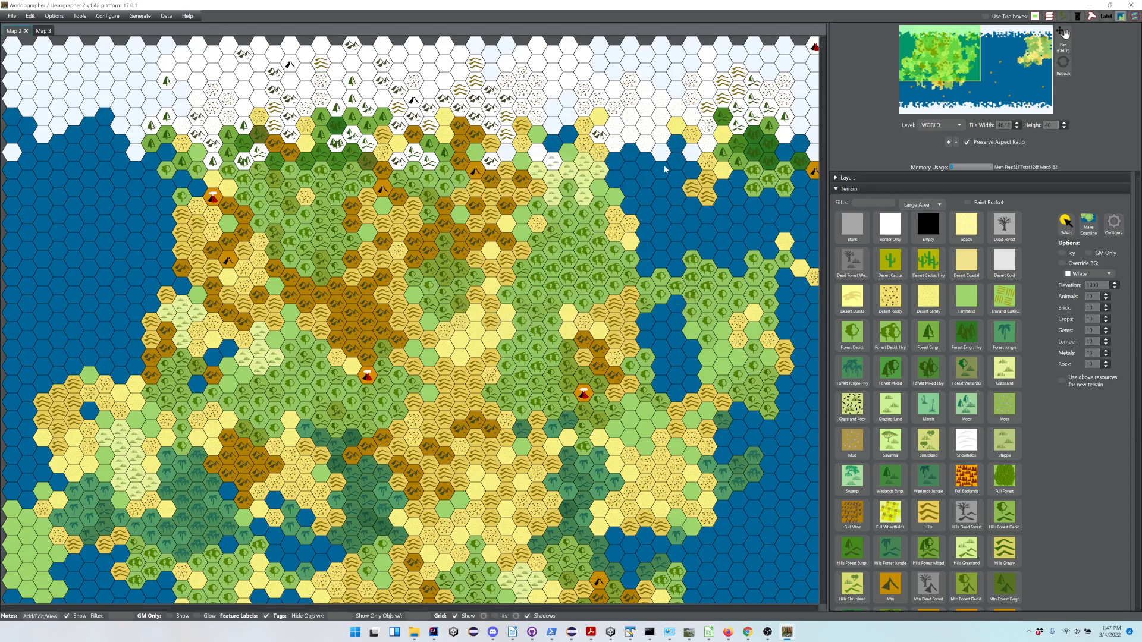
Open the setup screen for a new World/Kingdom map to view its options, and close it without generating a map
{"action": "left_click", "coordinate": [10, 17]}
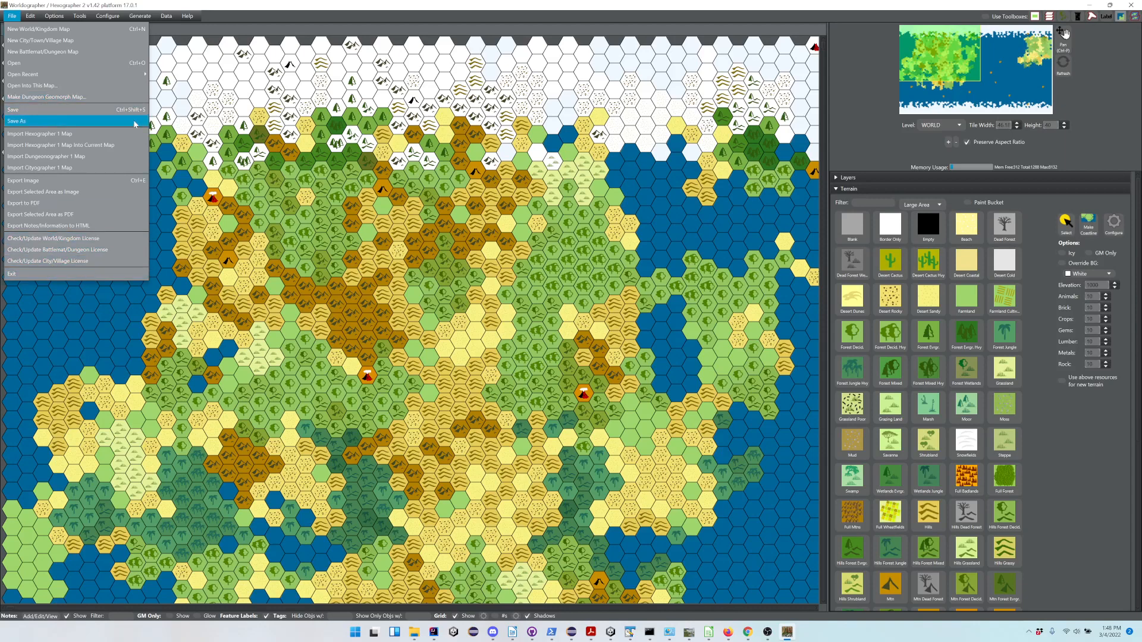
{"action": "left_click", "coordinate": [12, 16]}
{"action": "left_click", "coordinate": [12, 16]}
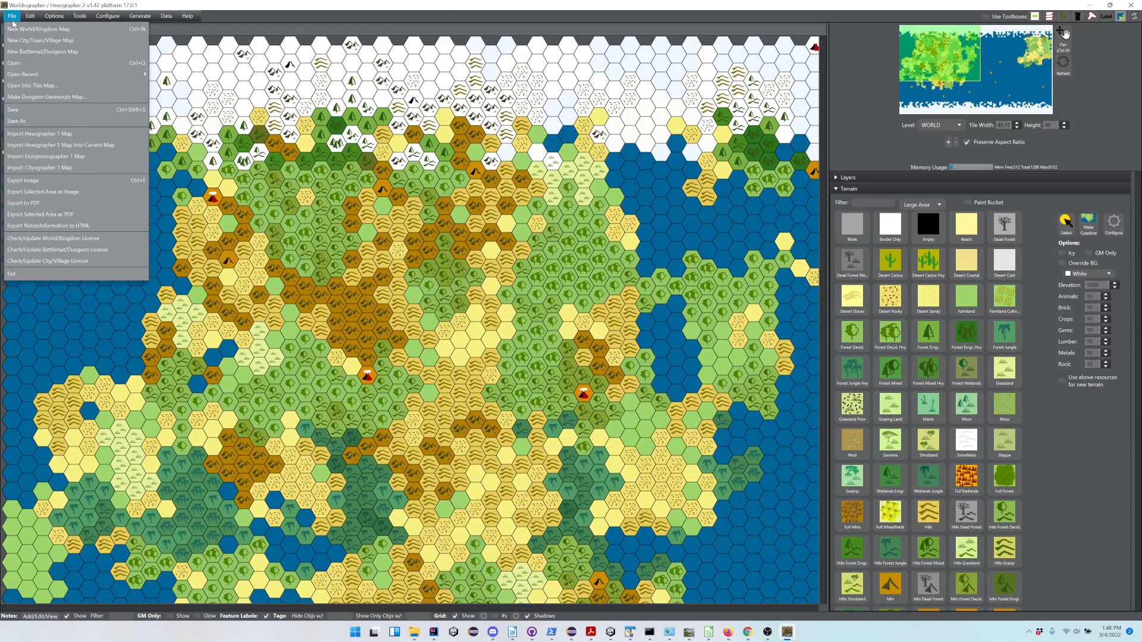
{"action": "left_click", "coordinate": [8, 30]}
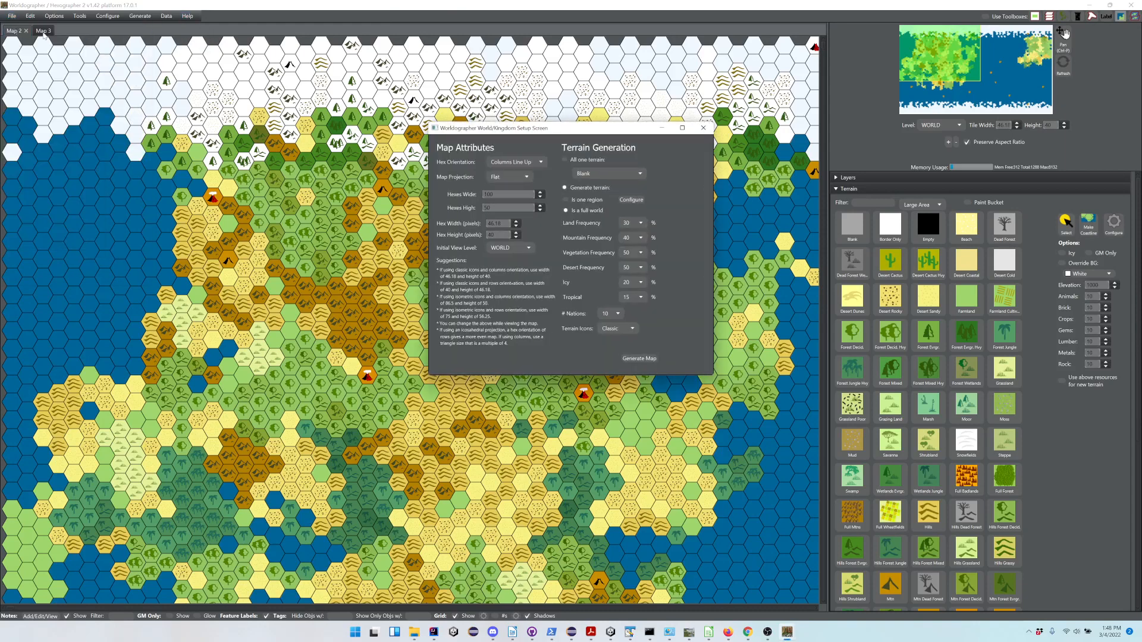
{"action": "left_click_drag", "start_coordinate": [600, 133], "coordinate": [499, 161]}
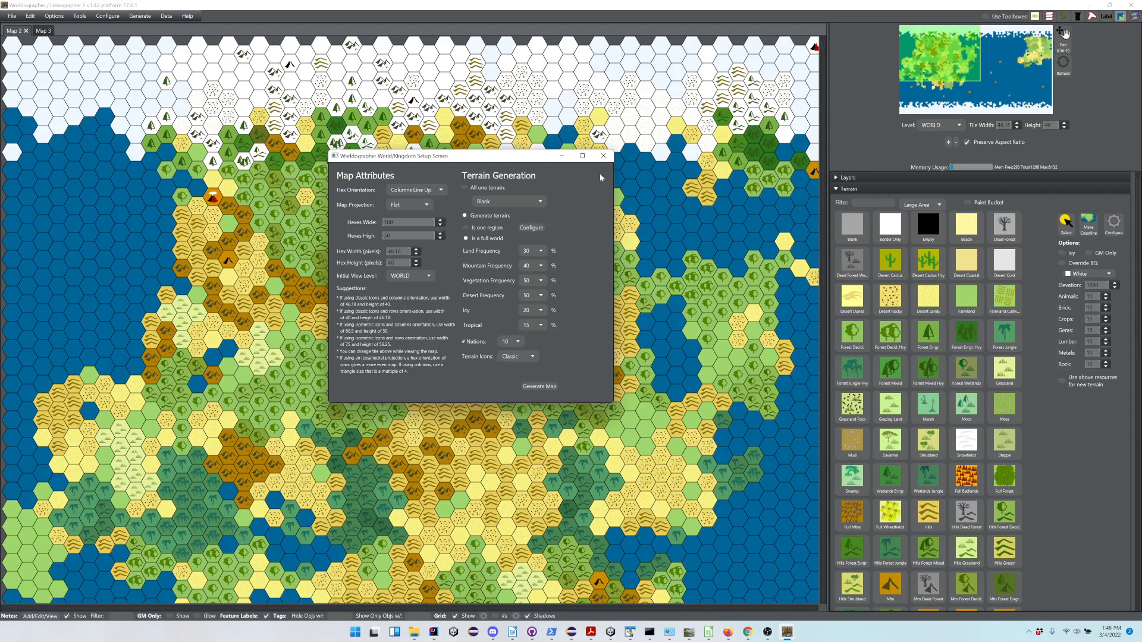
{"action": "left_click", "coordinate": [603, 156]}
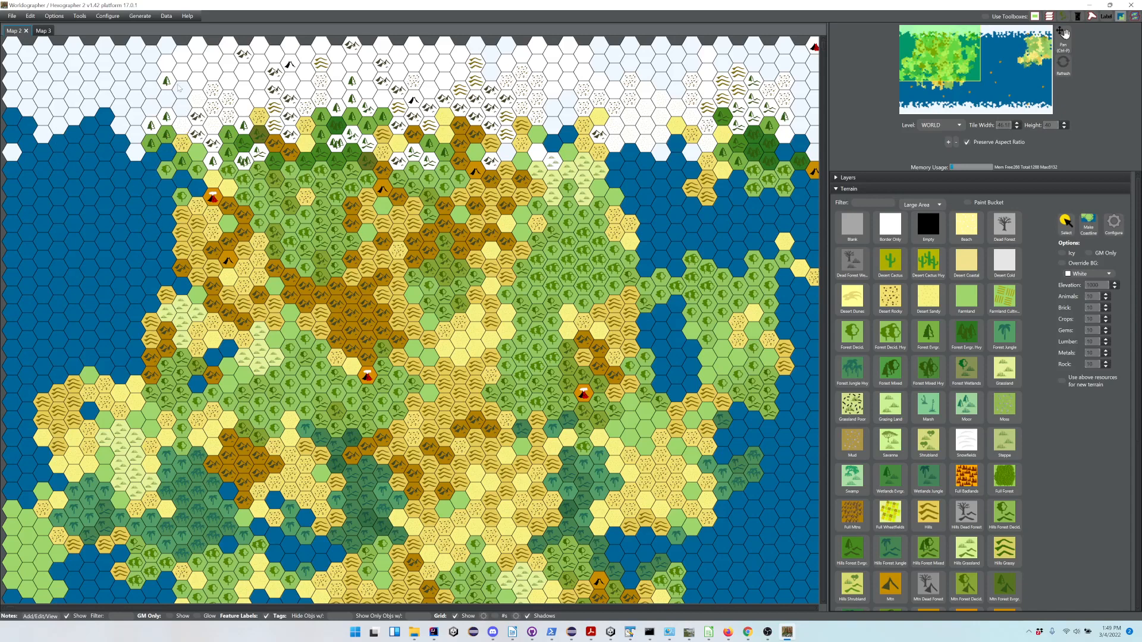
Switch to Map 3 and examine its triangular world layout
{"action": "left_click", "coordinate": [42, 32]}
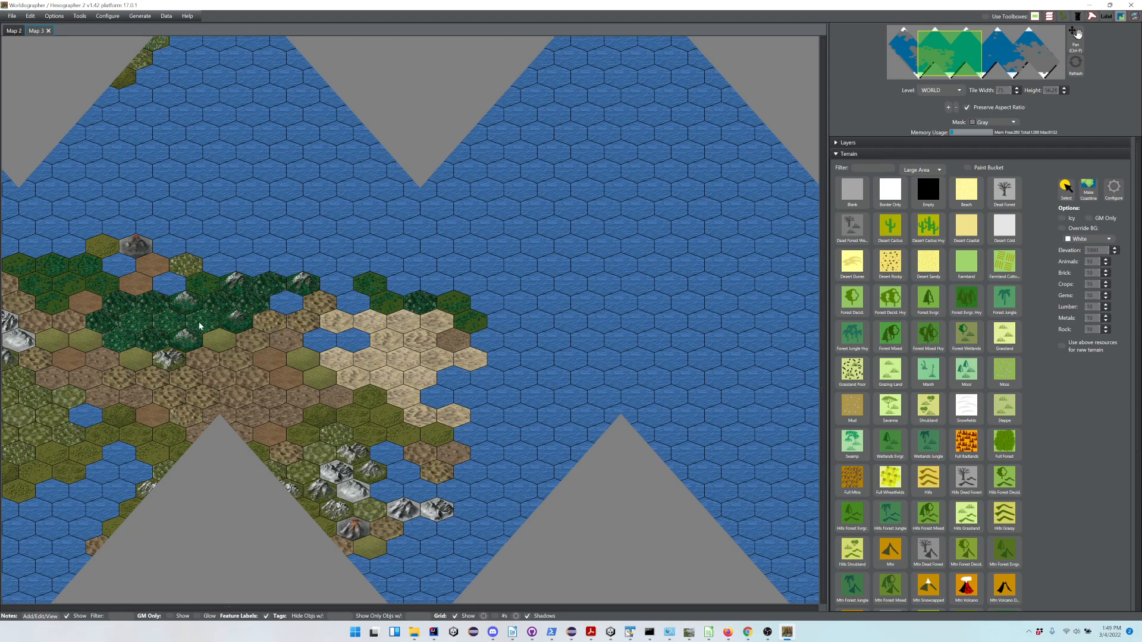
{"action": "scroll", "coordinate": [195, 326], "scroll_direction": "down", "scroll_amount": 1}
{"action": "scroll", "coordinate": [195, 326], "scroll_direction": "up", "scroll_amount": 1}
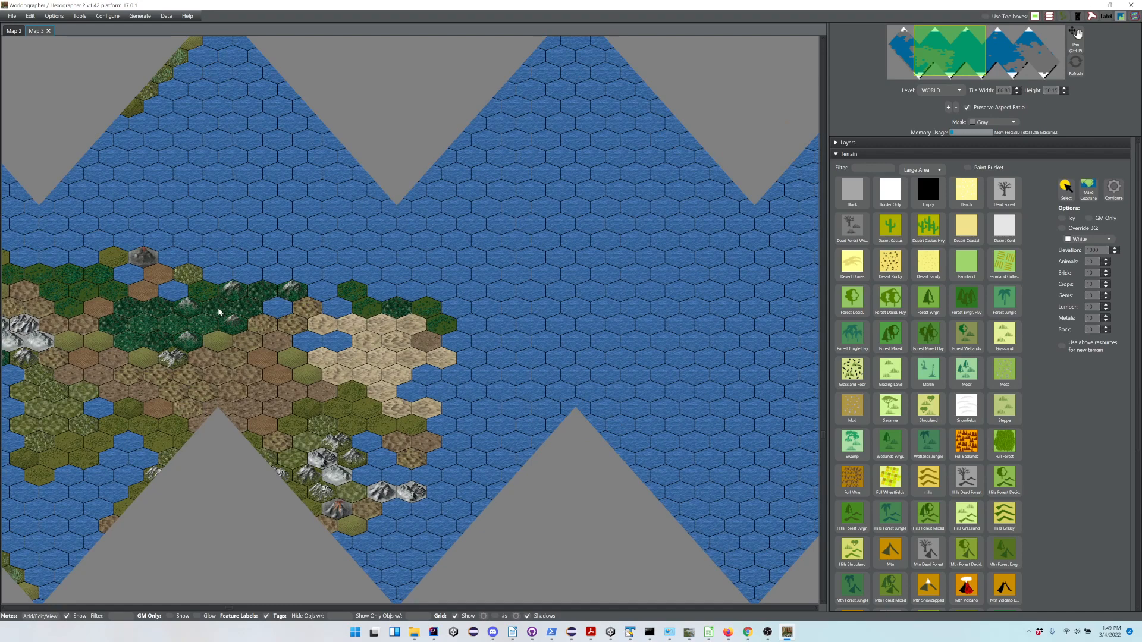
{"action": "scroll", "coordinate": [216, 306], "scroll_direction": "up", "scroll_amount": 1}
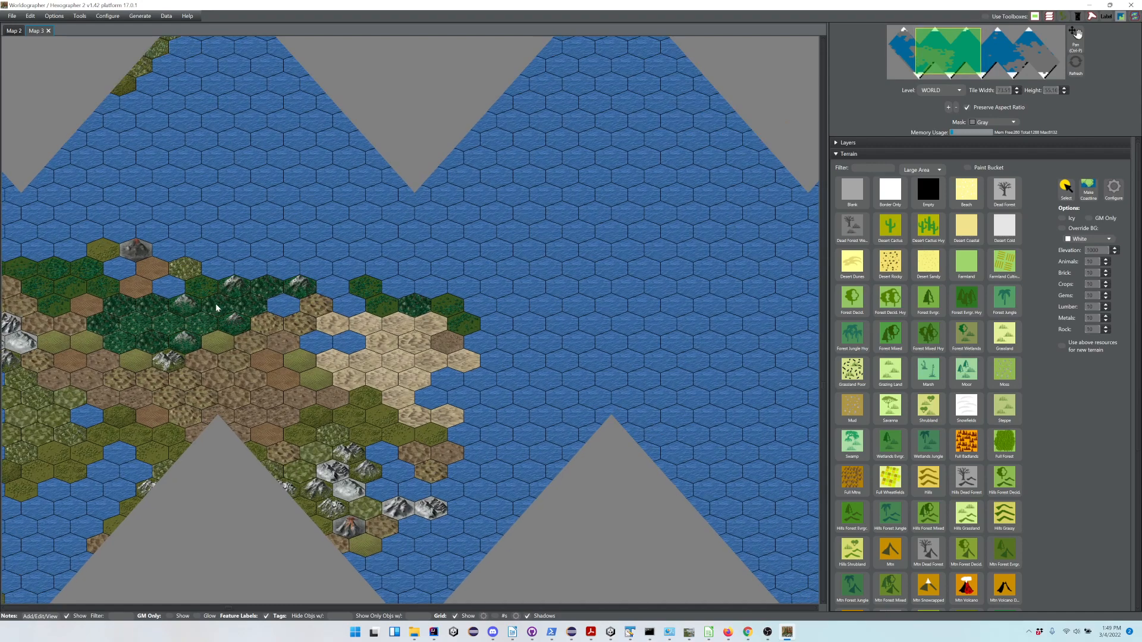
{"action": "scroll", "coordinate": [215, 303], "scroll_direction": "up", "scroll_amount": 1}
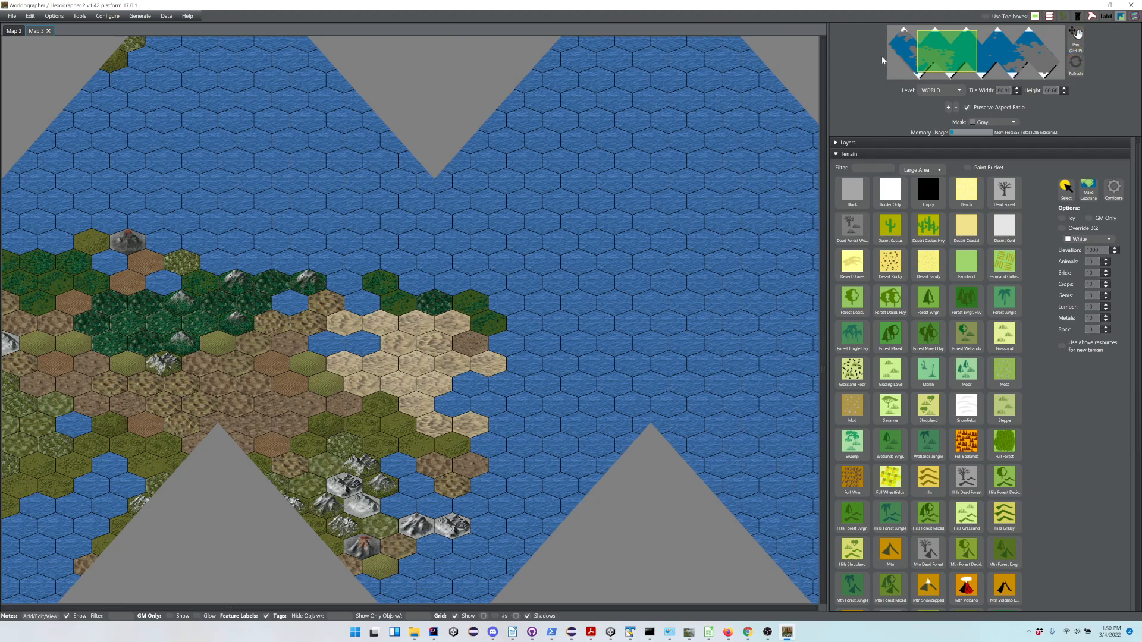
{"action": "left_click_drag", "start_coordinate": [963, 55], "coordinate": [965, 58]}
Open the setup screen for a new World/Kingdom map and review the hex orientation choices, keeping Columns Line Up
{"action": "left_click", "coordinate": [11, 17]}
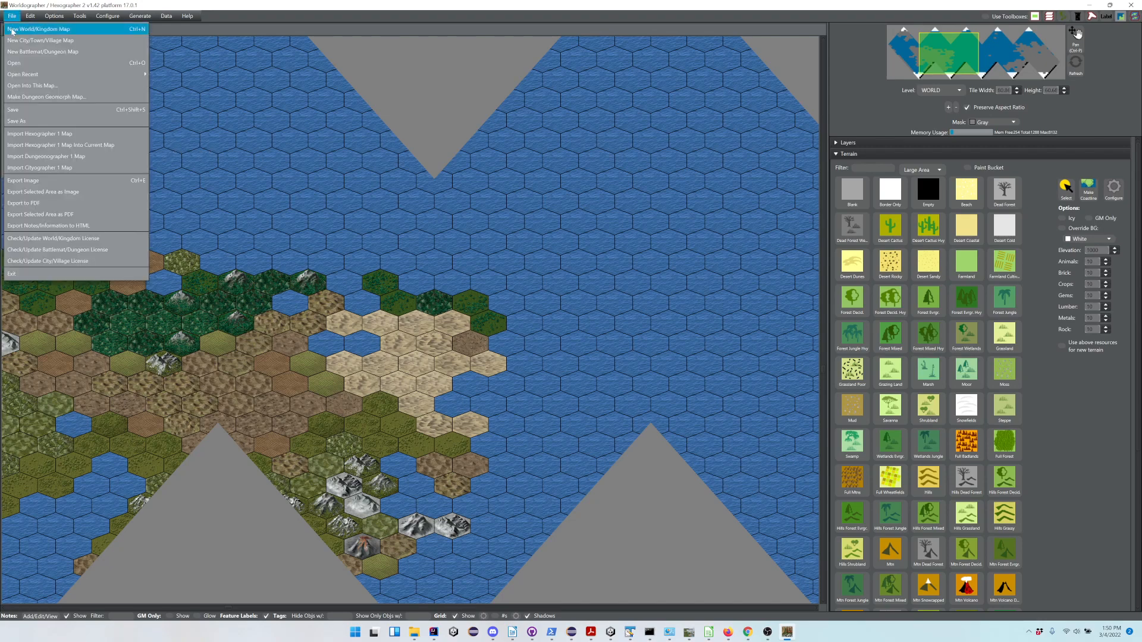
{"action": "left_click", "coordinate": [11, 29]}
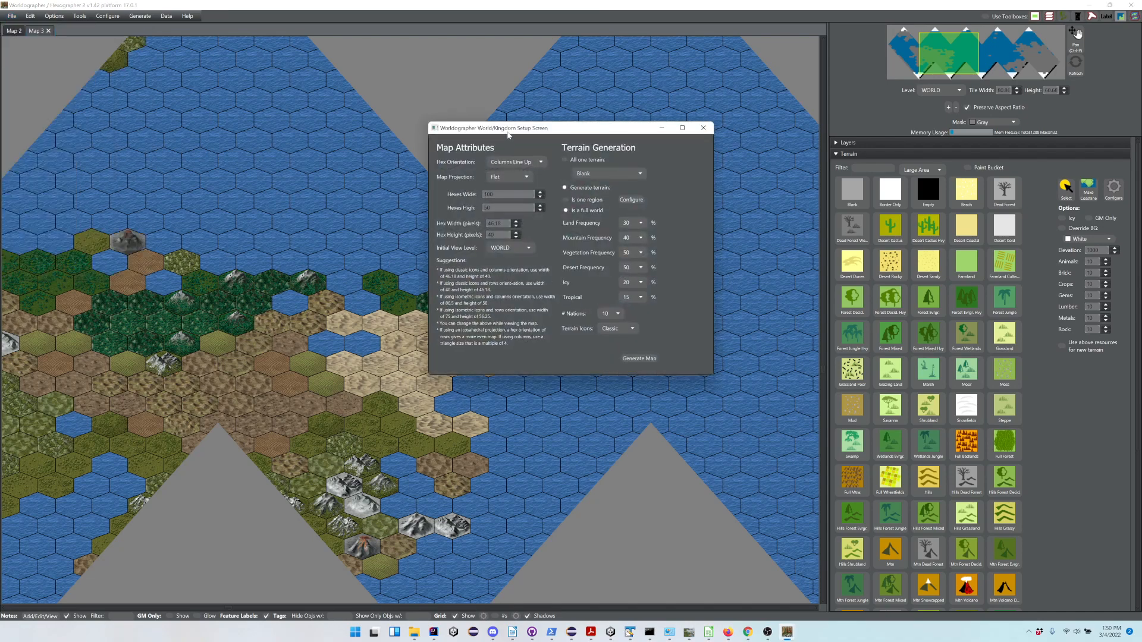
{"action": "left_click_drag", "start_coordinate": [507, 132], "coordinate": [416, 130]}
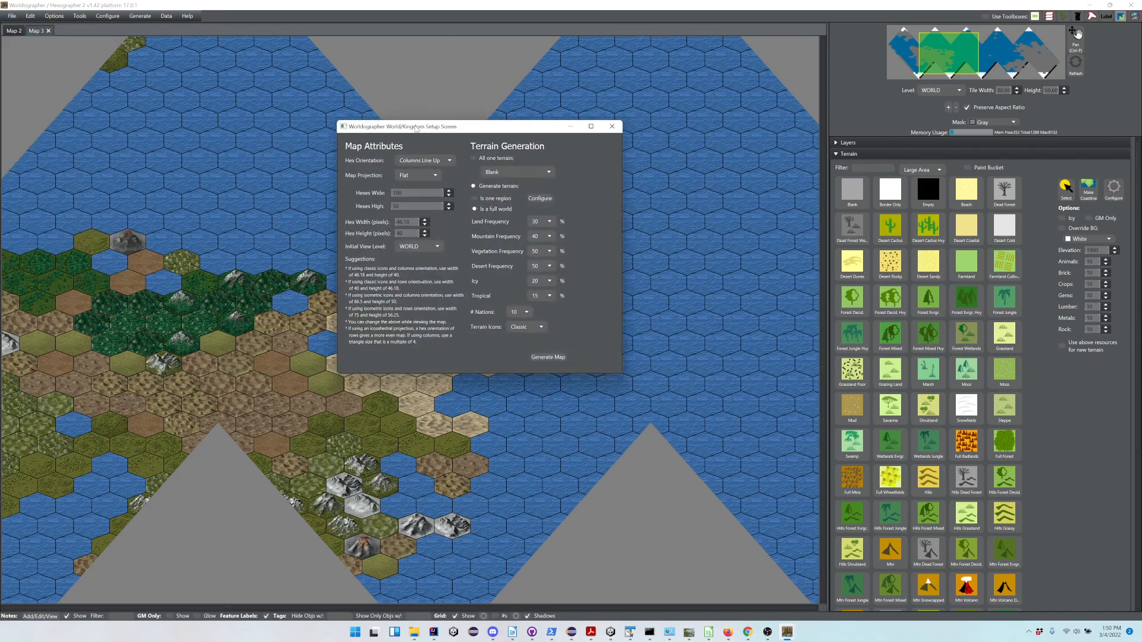
{"action": "left_click", "coordinate": [413, 164]}
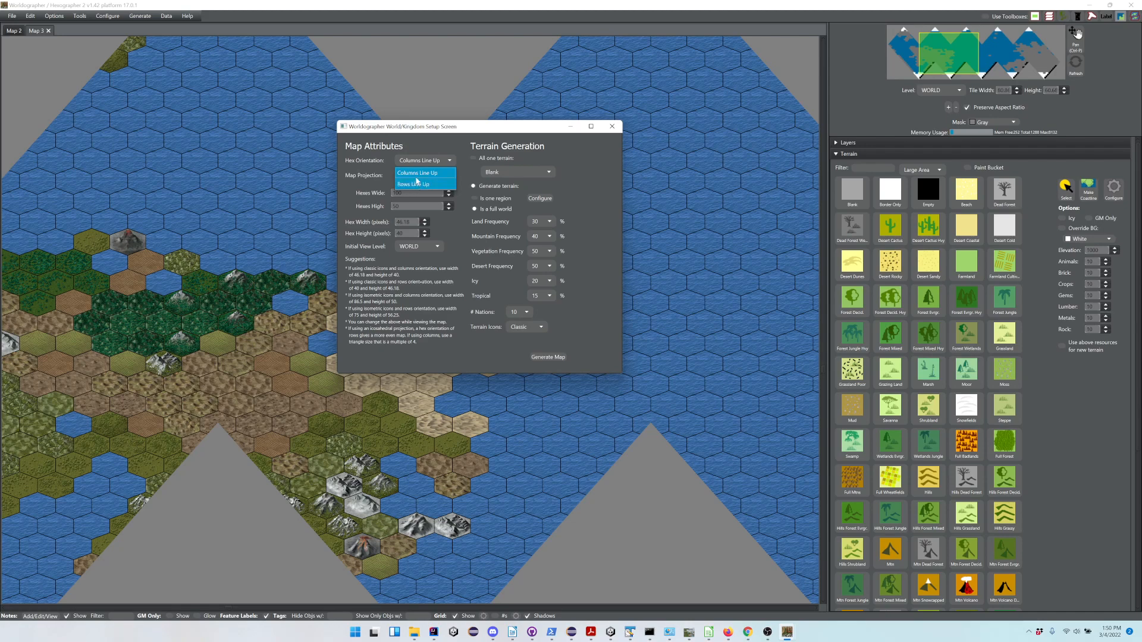
{"action": "left_click", "coordinate": [368, 165]}
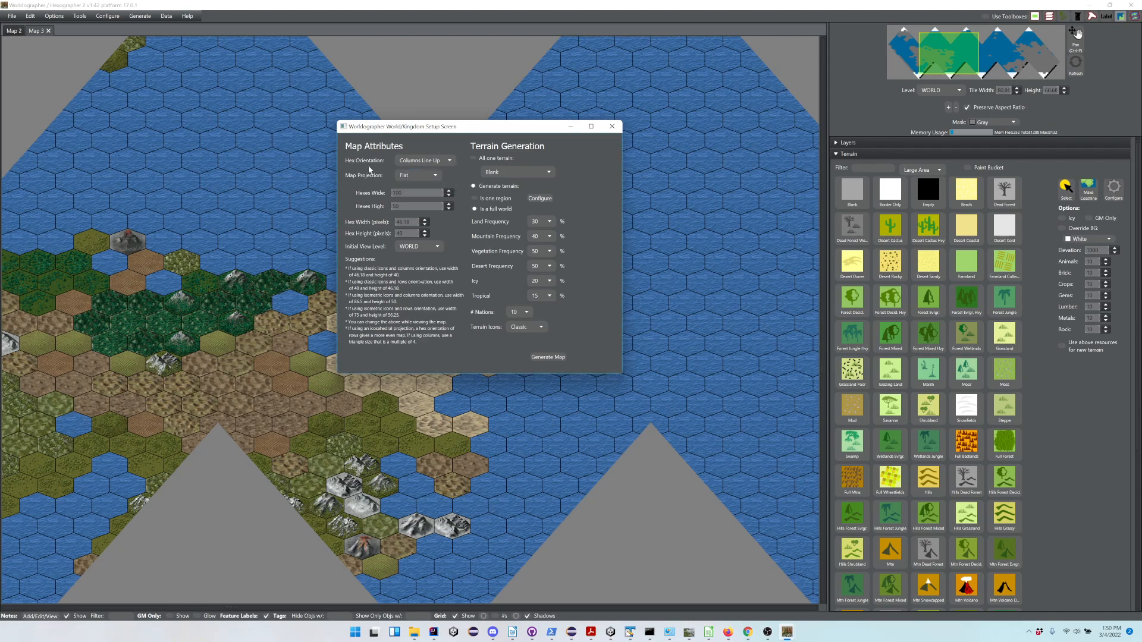
Try the Icosahedral map projection and set it back to Flat
{"action": "left_click", "coordinate": [410, 177]}
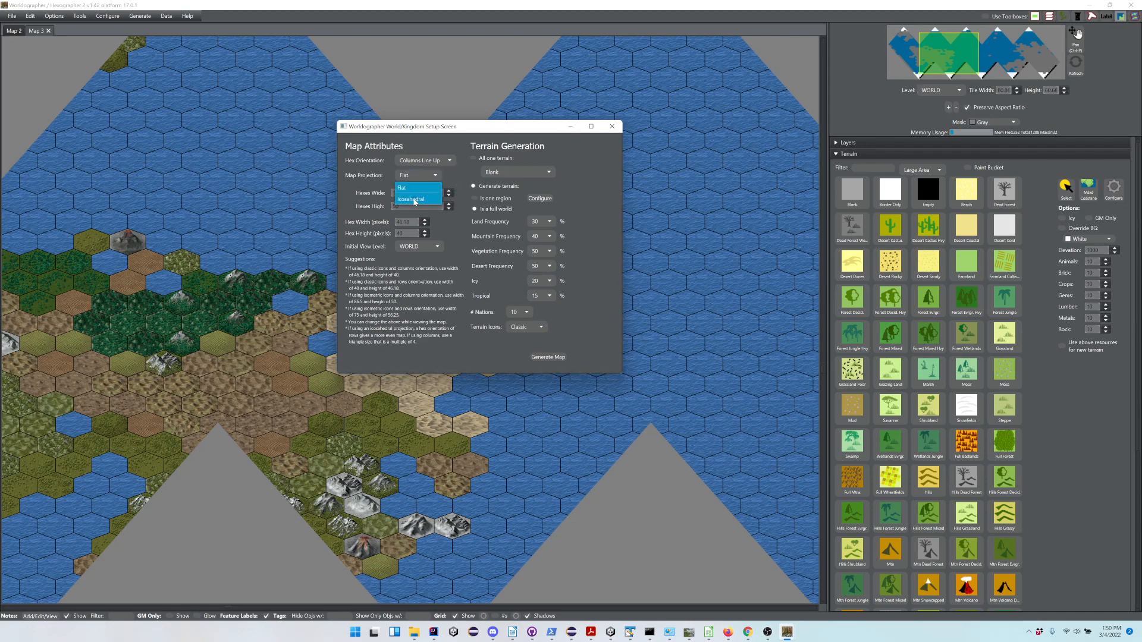
{"action": "left_click", "coordinate": [415, 200]}
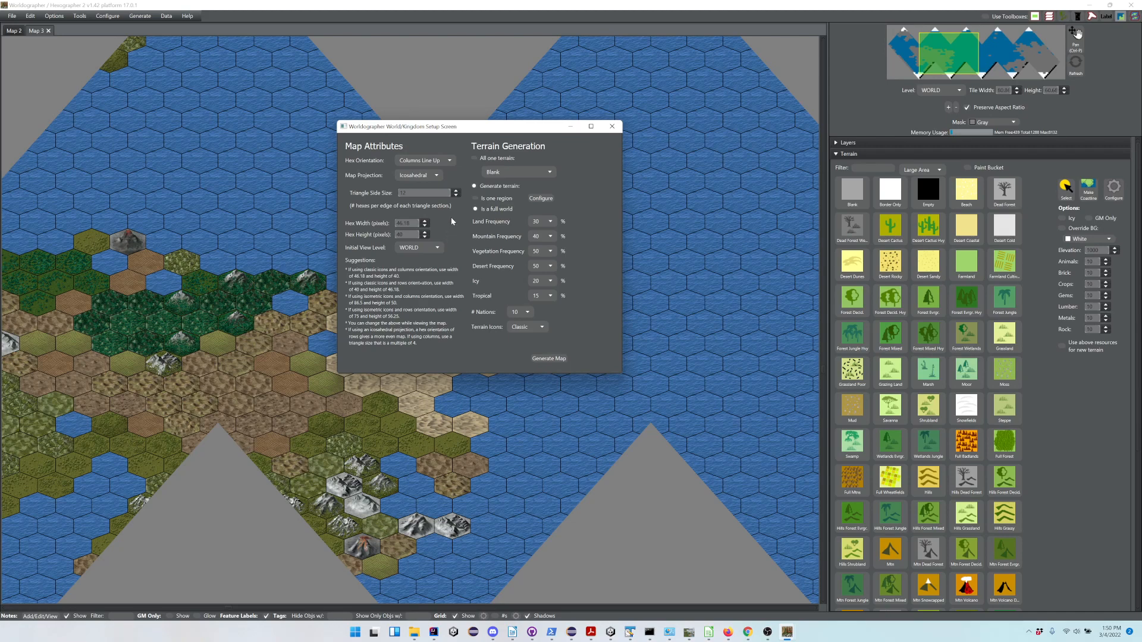
{"action": "left_click", "coordinate": [433, 176]}
{"action": "left_click", "coordinate": [413, 189]}
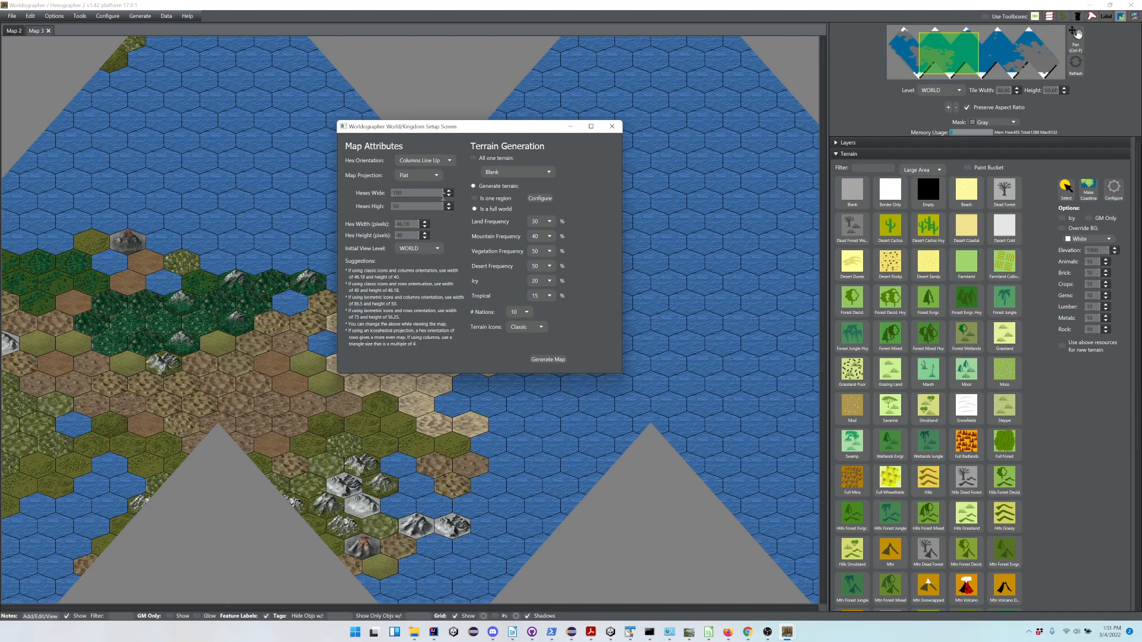
Review the choices for the initial view level and the terrain icon style, keeping WORLD and Classic
{"action": "left_click", "coordinate": [402, 250]}
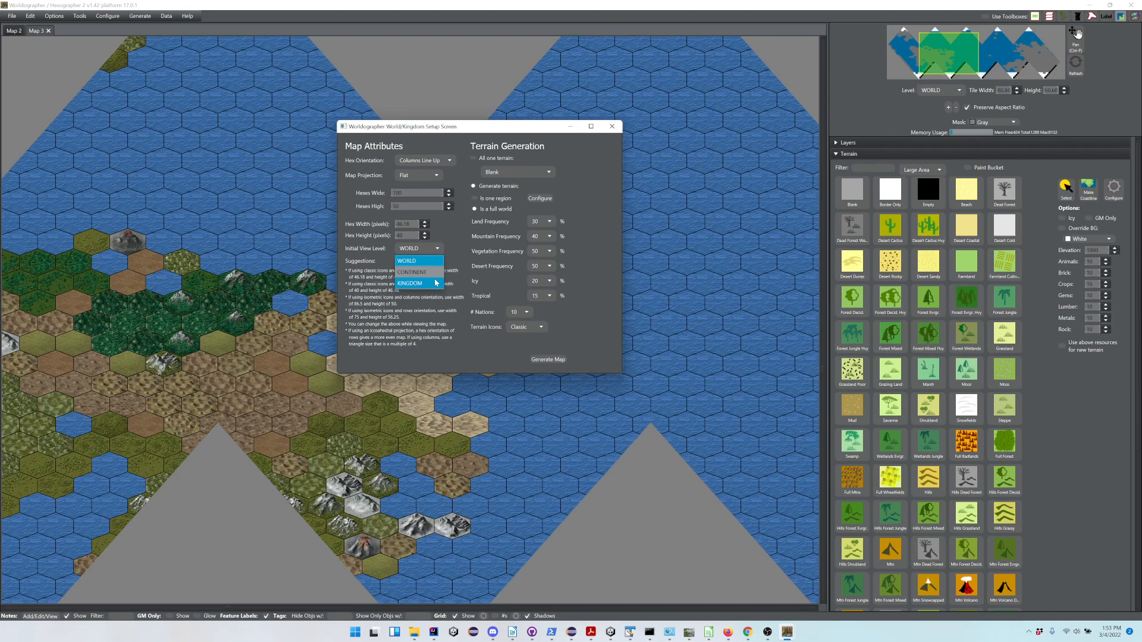
{"action": "left_click", "coordinate": [455, 235]}
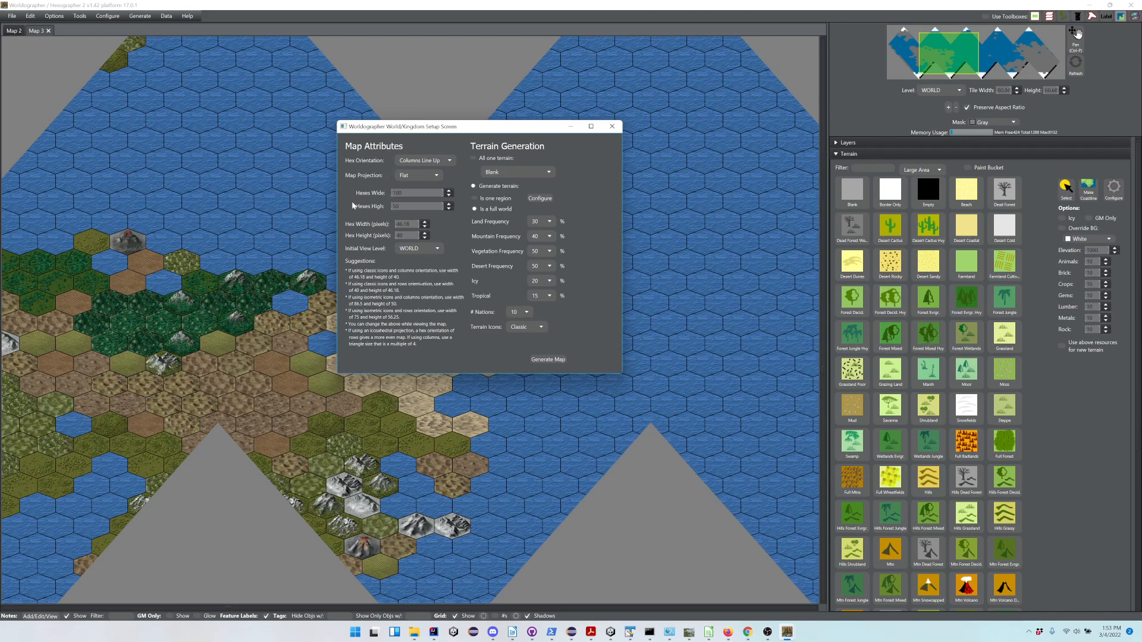
{"action": "left_click", "coordinate": [532, 329]}
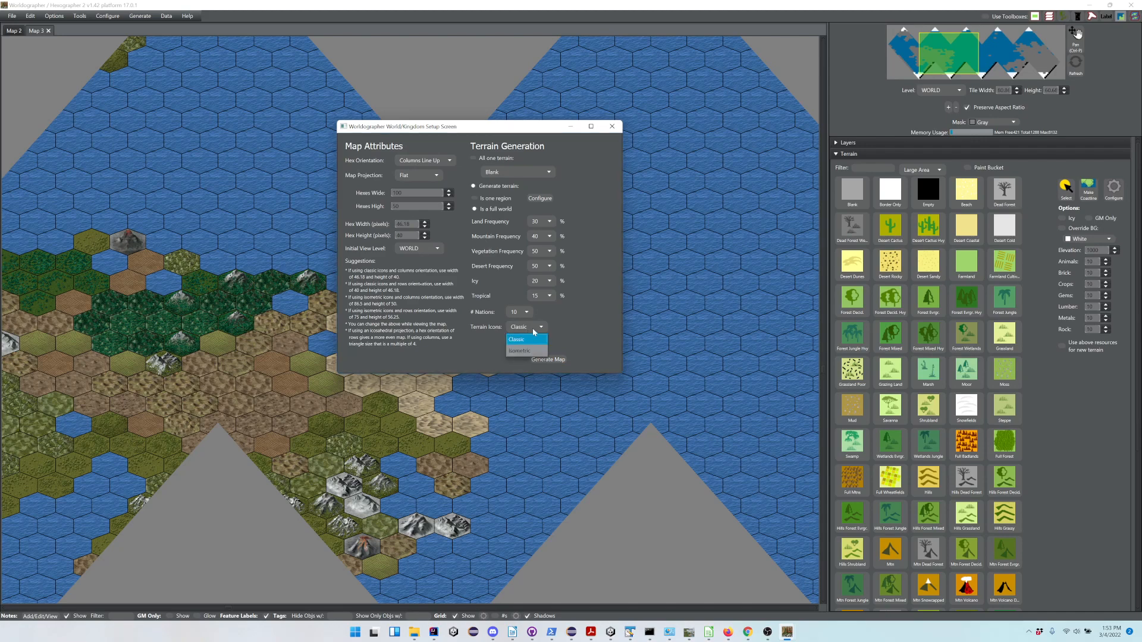
{"action": "left_click", "coordinate": [566, 319]}
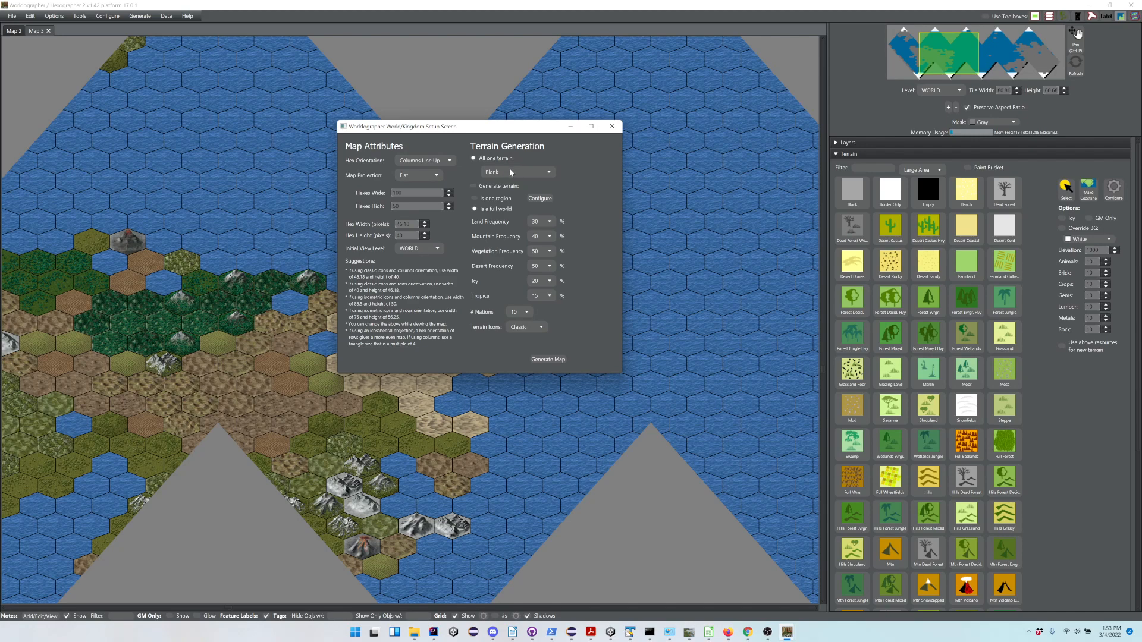
Generate the new flat world map using all one terrain, set to Blank
{"action": "left_click", "coordinate": [547, 360]}
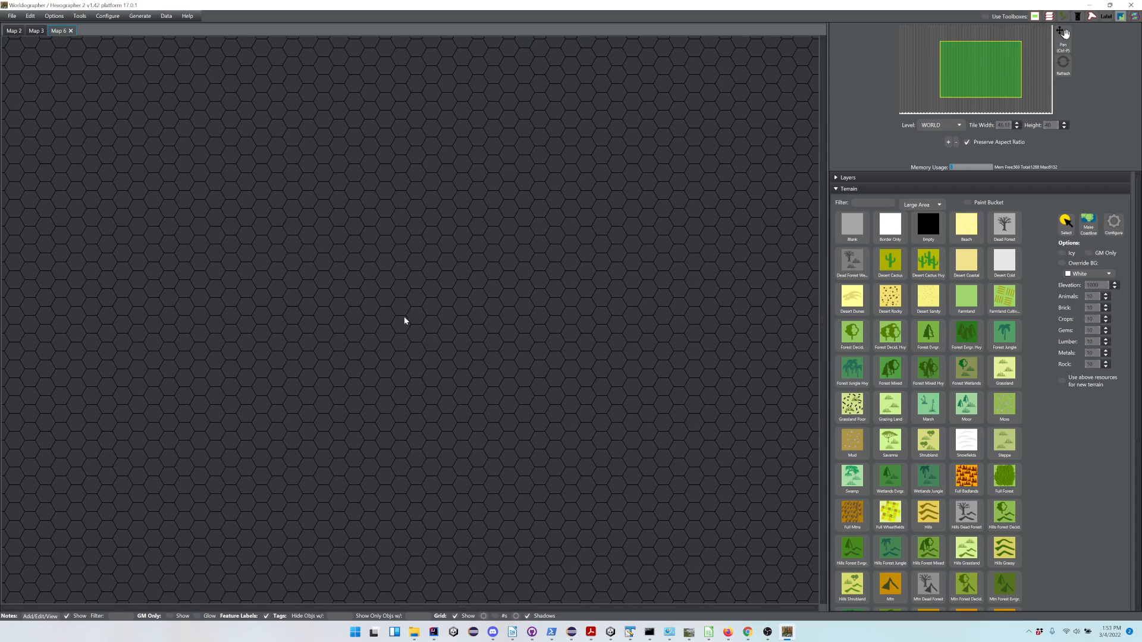
{"action": "scroll", "coordinate": [431, 285], "scroll_direction": "down", "scroll_amount": 5}
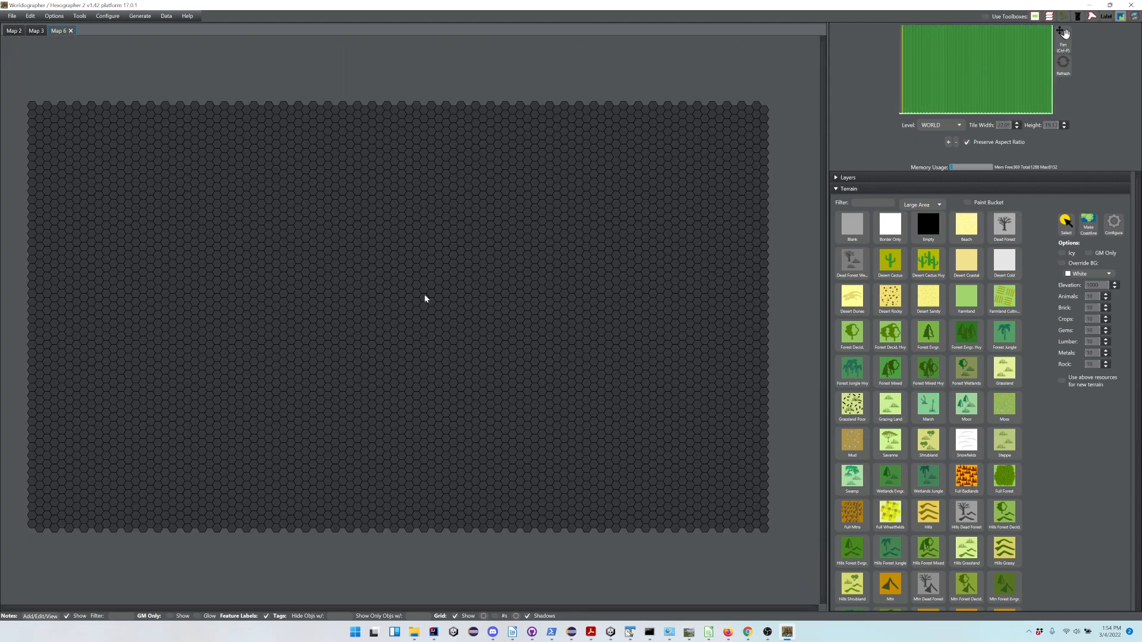
{"action": "scroll", "coordinate": [425, 299], "scroll_direction": "down", "scroll_amount": 2}
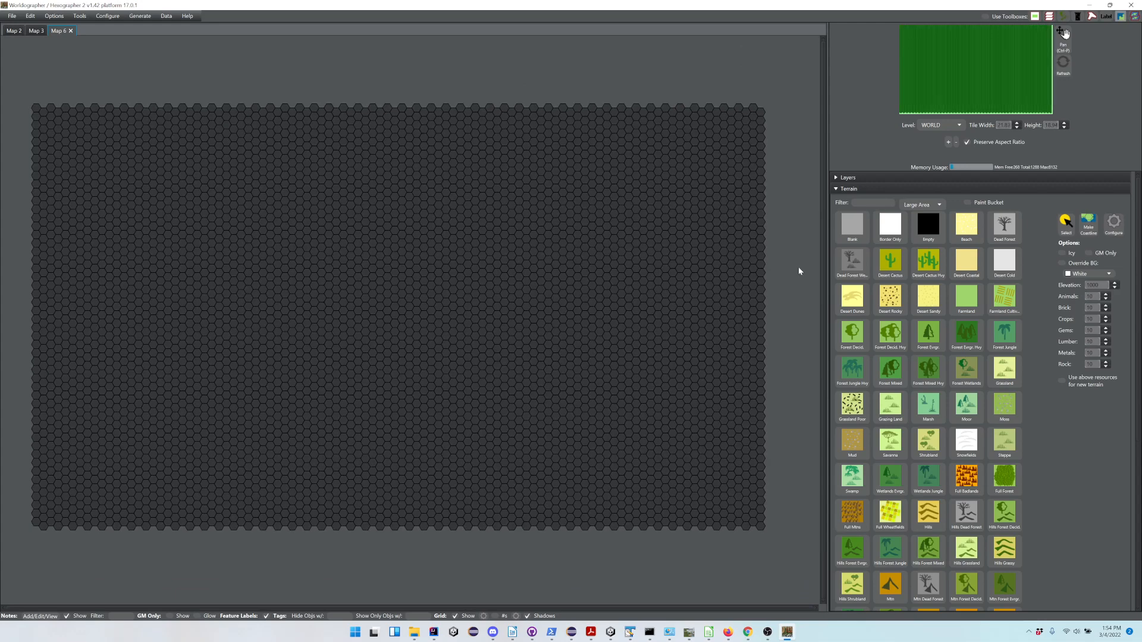
Collapse and reopen the Terrain section, and filter the terrain list by "water"
{"action": "left_click", "coordinate": [1012, 190]}
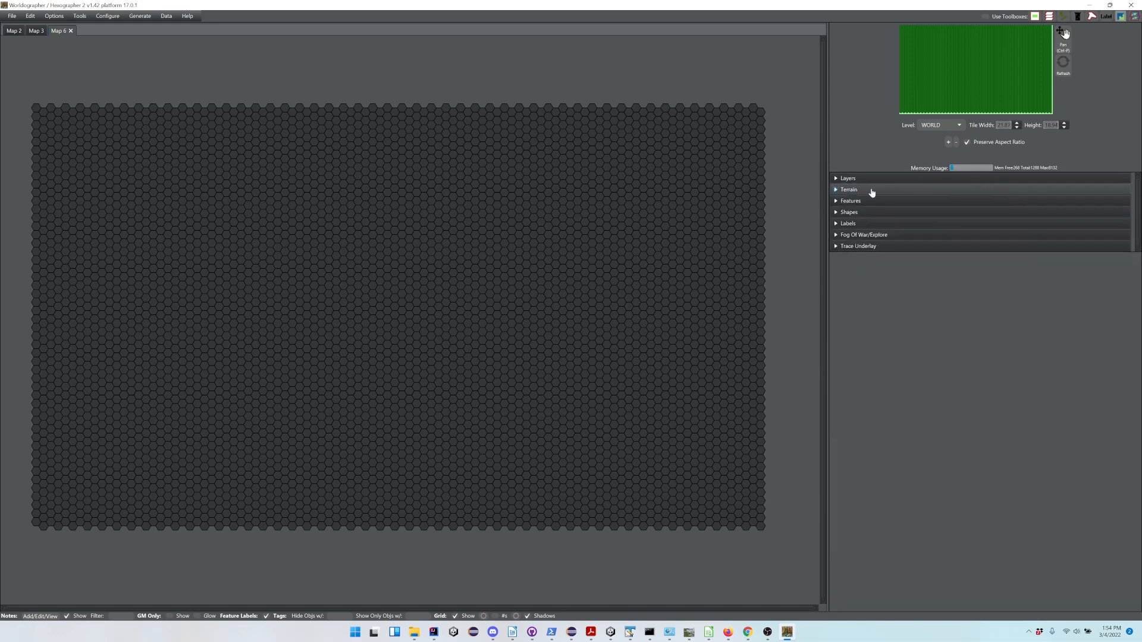
{"action": "left_click", "coordinate": [851, 191]}
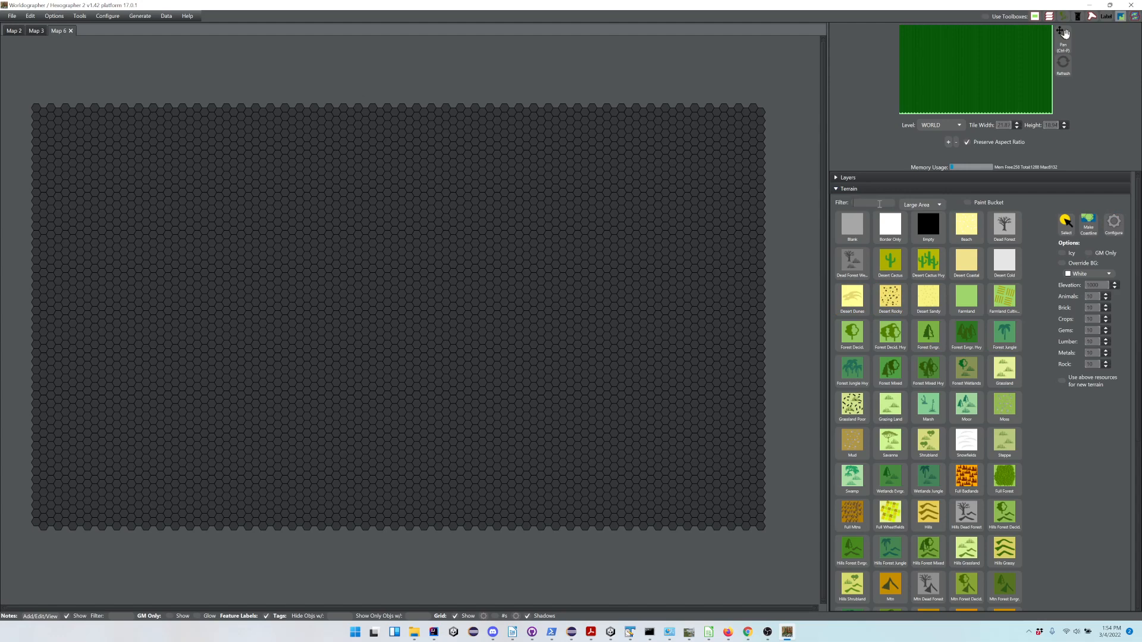
{"action": "type", "text": "ter"}
{"action": "key", "text": "Return"}
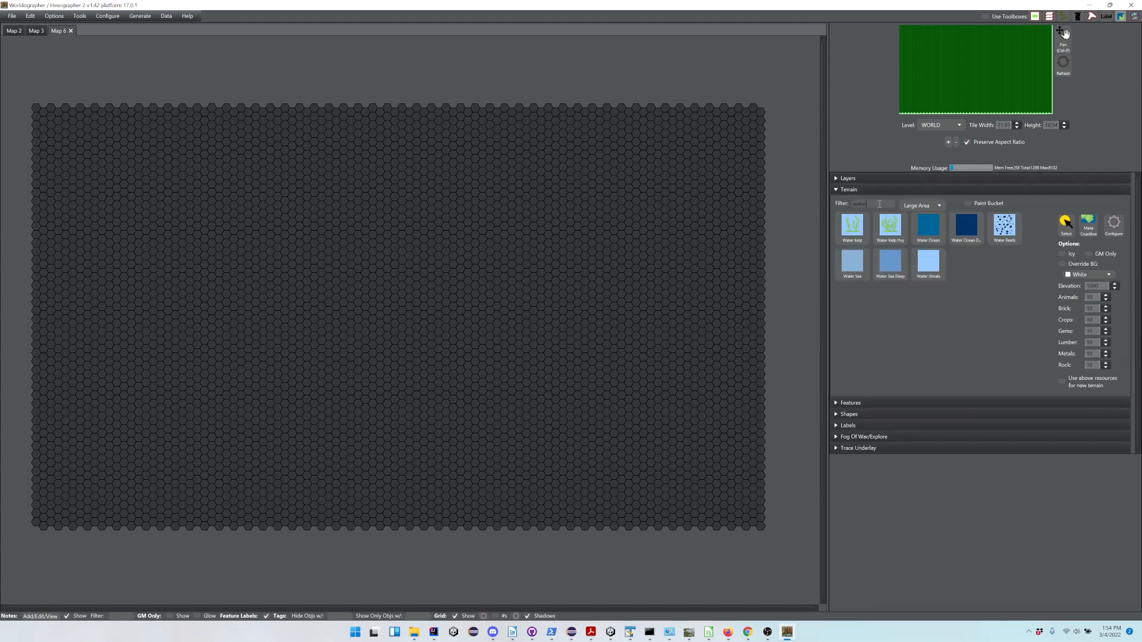
Place scattered Water Ocean hexes along all four edges of the map
{"action": "left_click", "coordinate": [938, 231]}
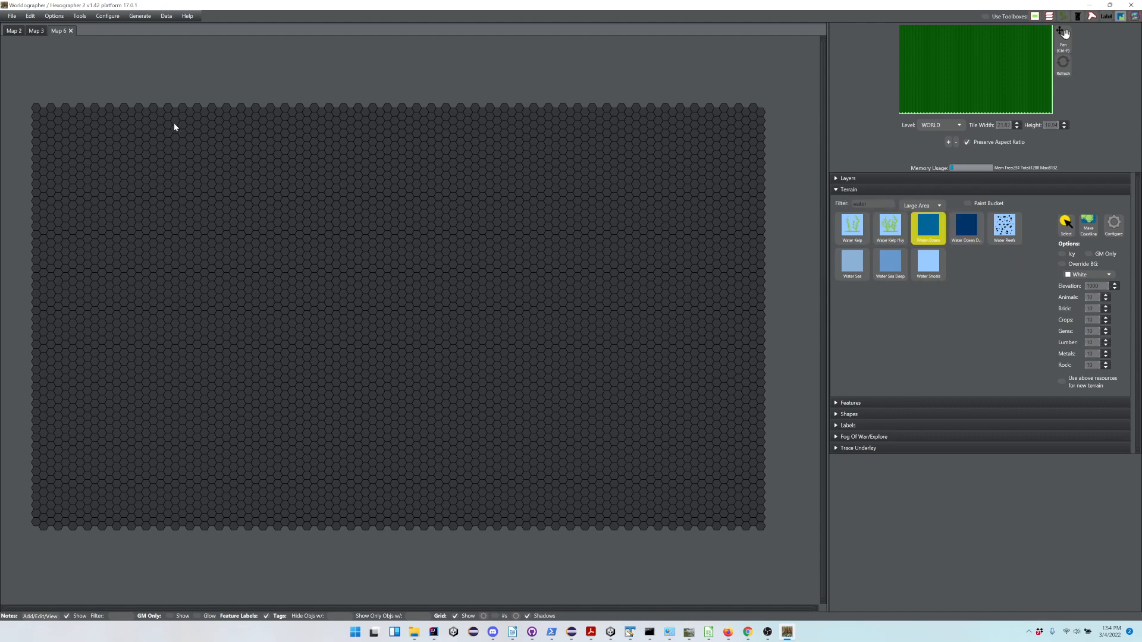
{"action": "mouse_move", "coordinate": [173, 123]}
{"action": "left_mouse_down"}
{"action": "mouse_move", "coordinate": [52, 154]}
{"action": "mouse_move", "coordinate": [175, 128]}
{"action": "mouse_move", "coordinate": [80, 150]}
{"action": "left_mouse_up"}
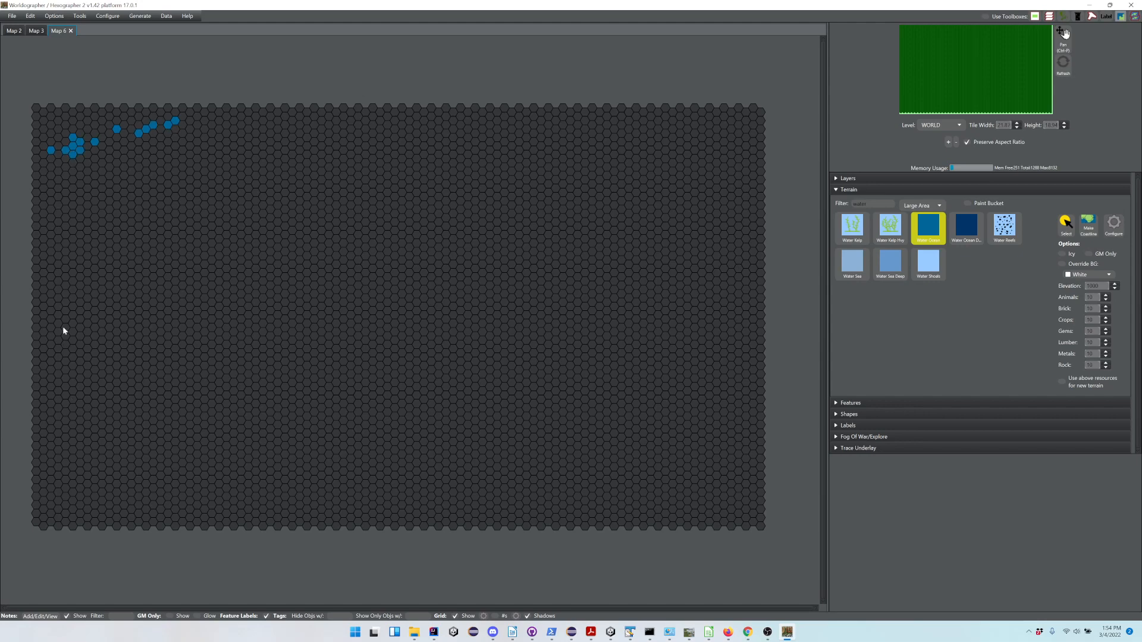
{"action": "mouse_move", "coordinate": [65, 259]}
{"action": "left_mouse_down"}
{"action": "mouse_move", "coordinate": [59, 334]}
{"action": "mouse_move", "coordinate": [85, 479]}
{"action": "mouse_move", "coordinate": [154, 495]}
{"action": "mouse_move", "coordinate": [290, 503]}
{"action": "mouse_move", "coordinate": [413, 485]}
{"action": "mouse_move", "coordinate": [537, 507]}
{"action": "mouse_move", "coordinate": [695, 500]}
{"action": "mouse_move", "coordinate": [721, 482]}
{"action": "mouse_move", "coordinate": [759, 330]}
{"action": "mouse_move", "coordinate": [745, 144]}
{"action": "mouse_move", "coordinate": [731, 138]}
{"action": "mouse_move", "coordinate": [213, 125]}
{"action": "mouse_move", "coordinate": [708, 135]}
{"action": "mouse_move", "coordinate": [750, 299]}
{"action": "mouse_move", "coordinate": [740, 363]}
{"action": "mouse_move", "coordinate": [751, 428]}
{"action": "mouse_move", "coordinate": [726, 464]}
{"action": "mouse_move", "coordinate": [540, 521]}
{"action": "mouse_move", "coordinate": [442, 499]}
{"action": "mouse_move", "coordinate": [306, 511]}
{"action": "mouse_move", "coordinate": [153, 502]}
{"action": "mouse_move", "coordinate": [70, 483]}
{"action": "mouse_move", "coordinate": [61, 459]}
{"action": "left_mouse_up"}
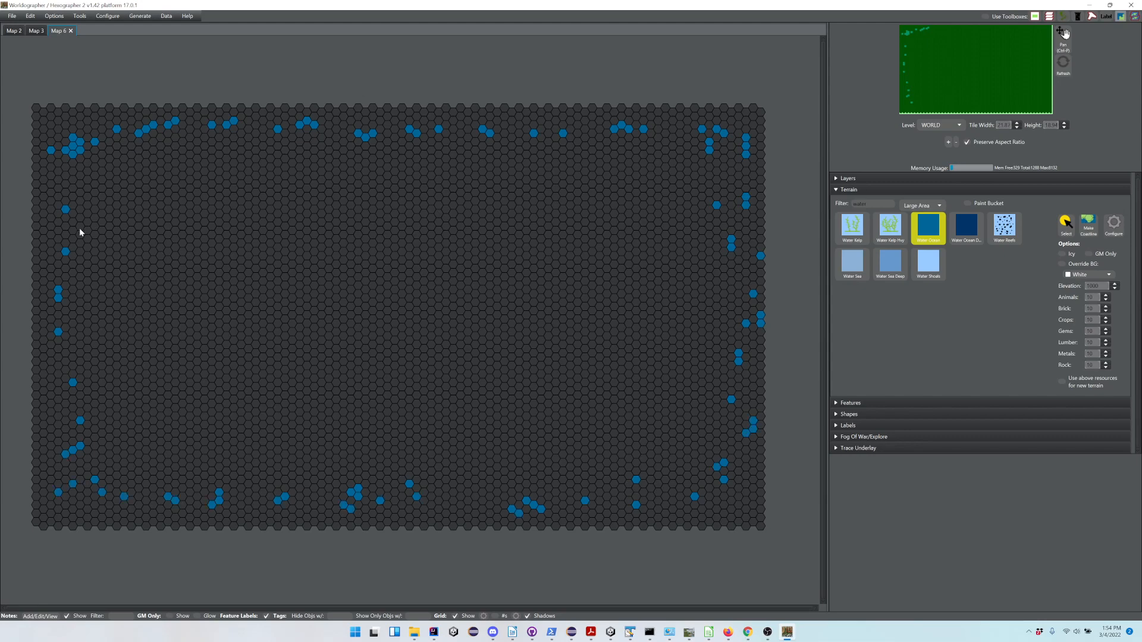
Scatter Water Ocean hexes in diagonal bands across the map's interior to separate the western and eastern landmasses
{"action": "mouse_move", "coordinate": [80, 227]}
{"action": "left_mouse_down"}
{"action": "mouse_move", "coordinate": [231, 371]}
{"action": "mouse_move", "coordinate": [290, 394]}
{"action": "mouse_move", "coordinate": [147, 270]}
{"action": "mouse_move", "coordinate": [277, 380]}
{"action": "mouse_move", "coordinate": [341, 467]}
{"action": "left_mouse_up"}
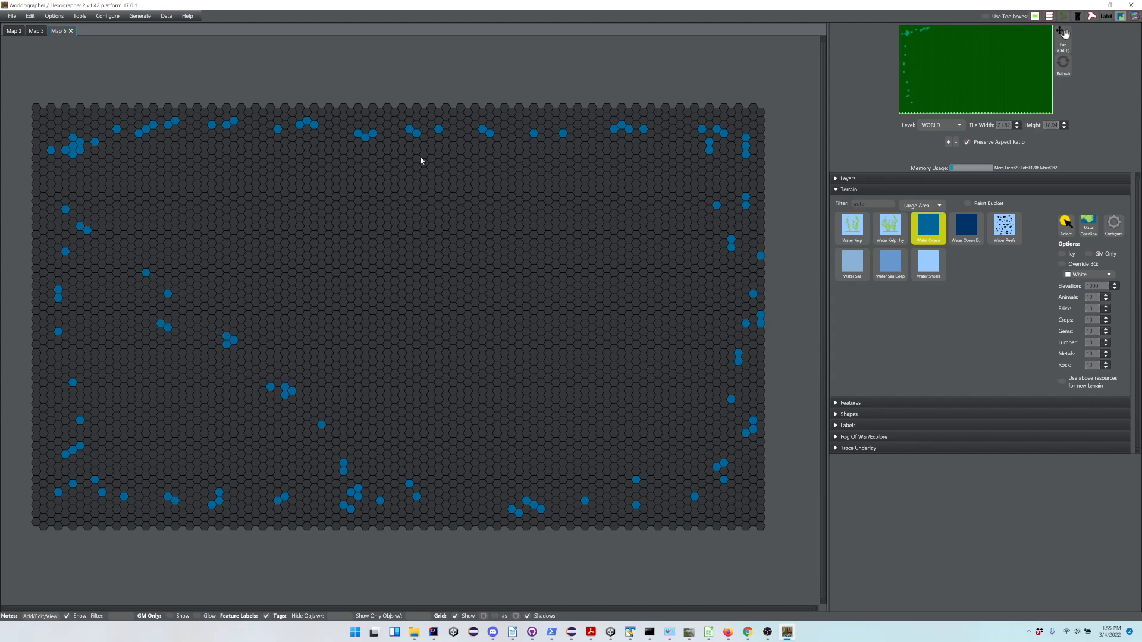
{"action": "mouse_move", "coordinate": [372, 187]}
{"action": "left_mouse_down"}
{"action": "mouse_move", "coordinate": [355, 231]}
{"action": "mouse_move", "coordinate": [289, 273]}
{"action": "left_mouse_up"}
{"action": "mouse_move", "coordinate": [412, 260]}
{"action": "left_mouse_down"}
{"action": "mouse_move", "coordinate": [498, 212]}
{"action": "mouse_move", "coordinate": [540, 375]}
{"action": "left_mouse_up"}
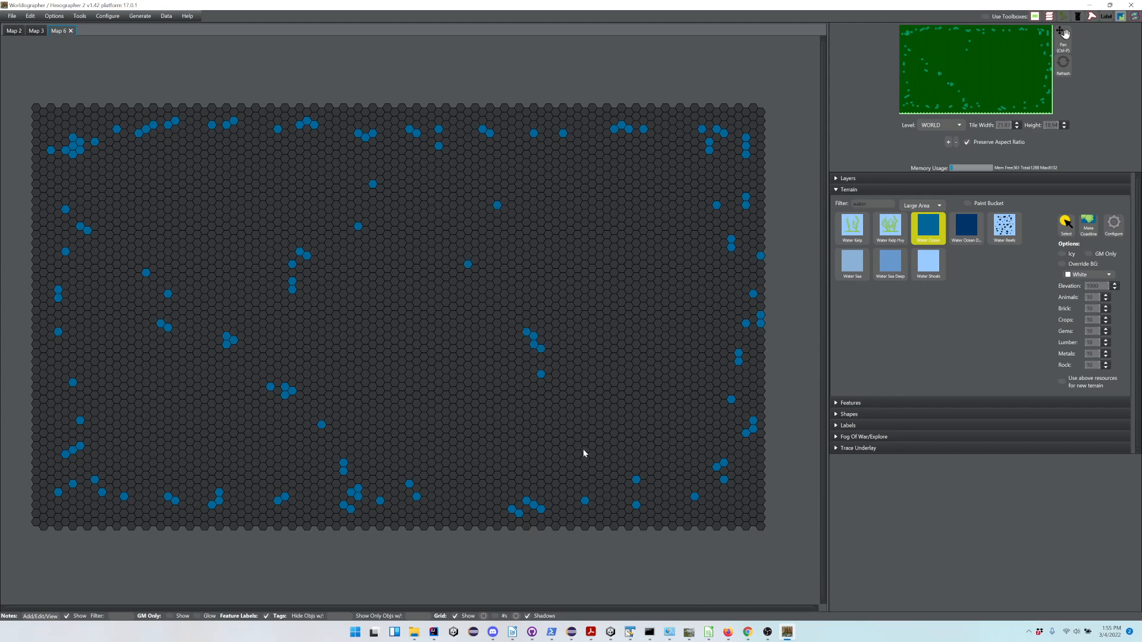
{"action": "left_click_drag", "start_coordinate": [583, 454], "coordinate": [577, 476]}
{"action": "left_click_drag", "start_coordinate": [410, 222], "coordinate": [430, 319]}
{"action": "mouse_move", "coordinate": [320, 346]}
{"action": "left_mouse_down"}
{"action": "mouse_move", "coordinate": [458, 446]}
{"action": "mouse_move", "coordinate": [498, 446]}
{"action": "mouse_move", "coordinate": [497, 396]}
{"action": "left_mouse_up"}
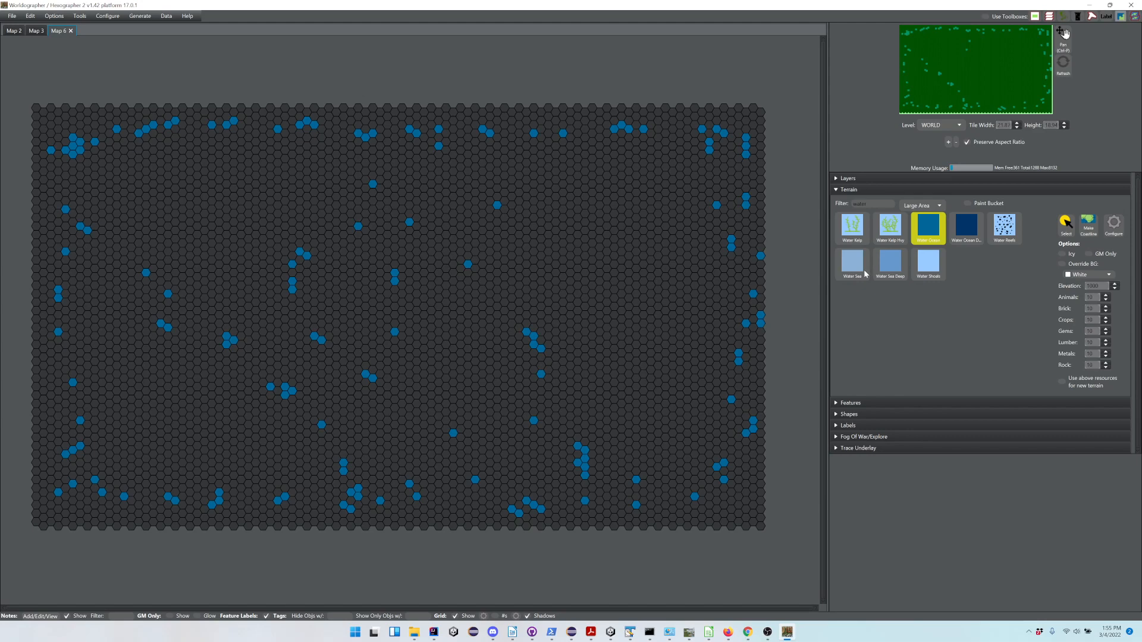
Clear the terrain filter and compare the Classic and Isometric terrain sets, ending with Classic
{"action": "double_click", "coordinate": [869, 203]}
{"action": "key", "text": "BackSpace"}
{"action": "left_click", "coordinate": [922, 206]}
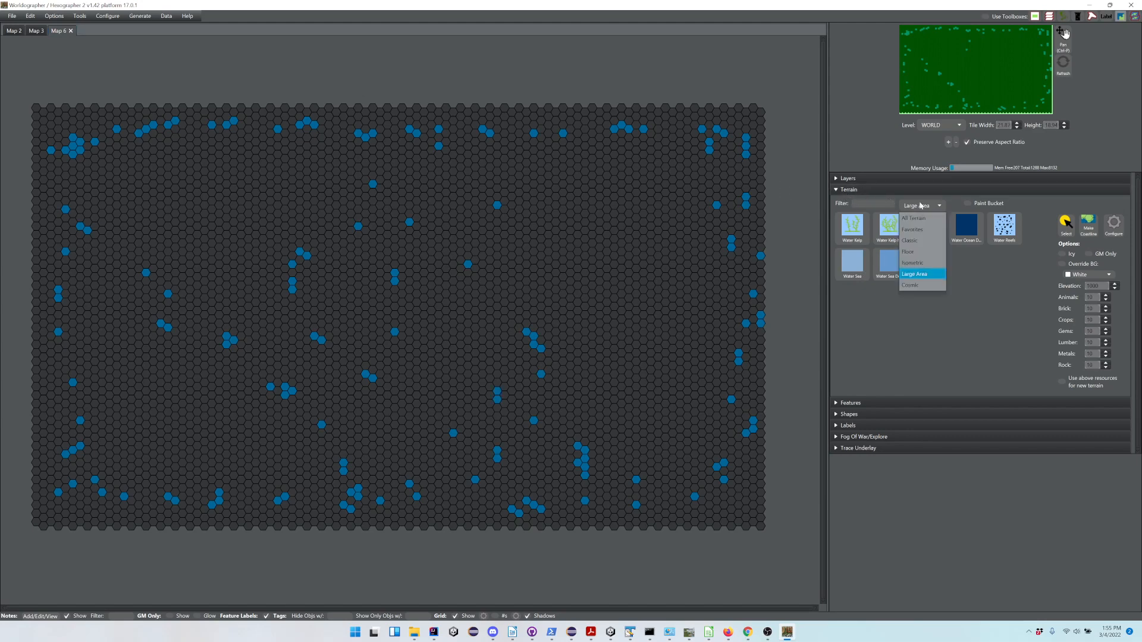
{"action": "left_click", "coordinate": [920, 241]}
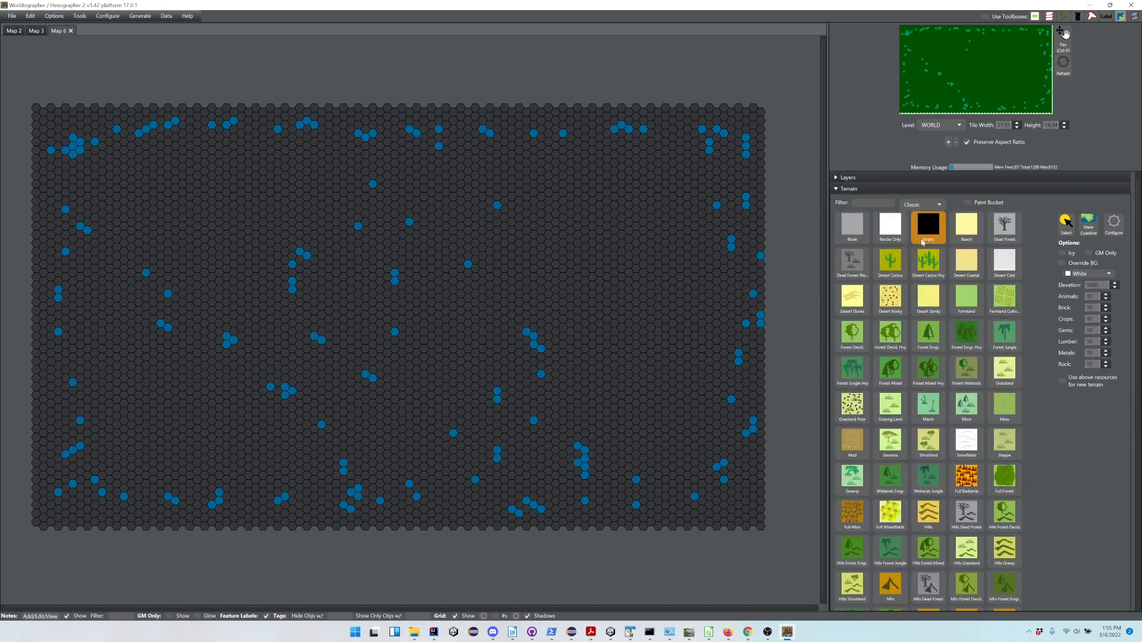
{"action": "left_click", "coordinate": [919, 204]}
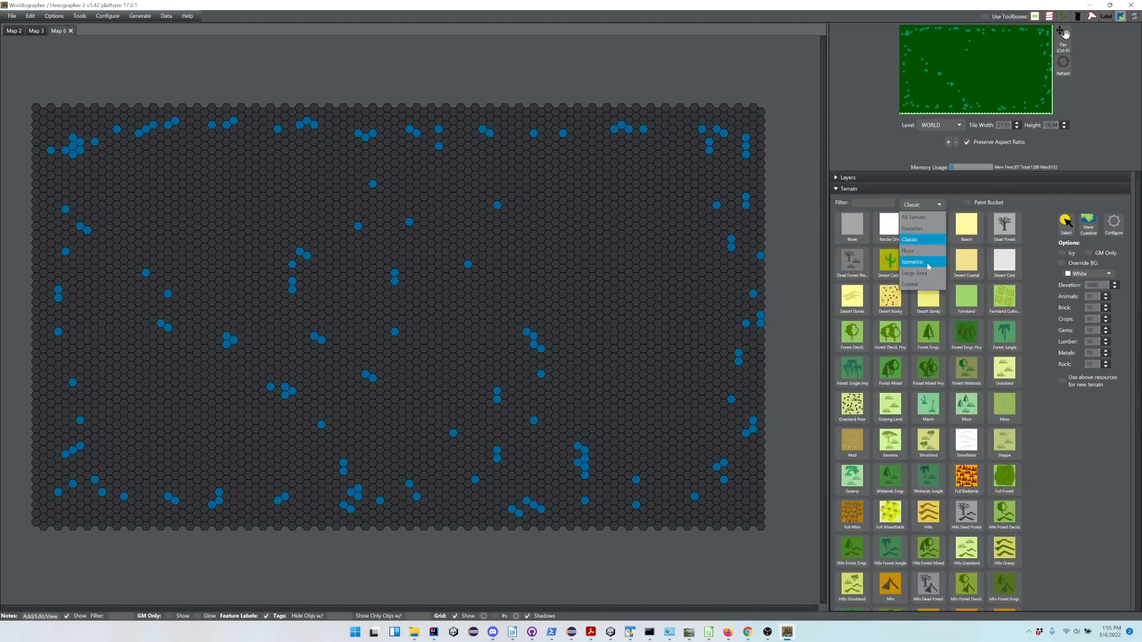
{"action": "left_click", "coordinate": [927, 262]}
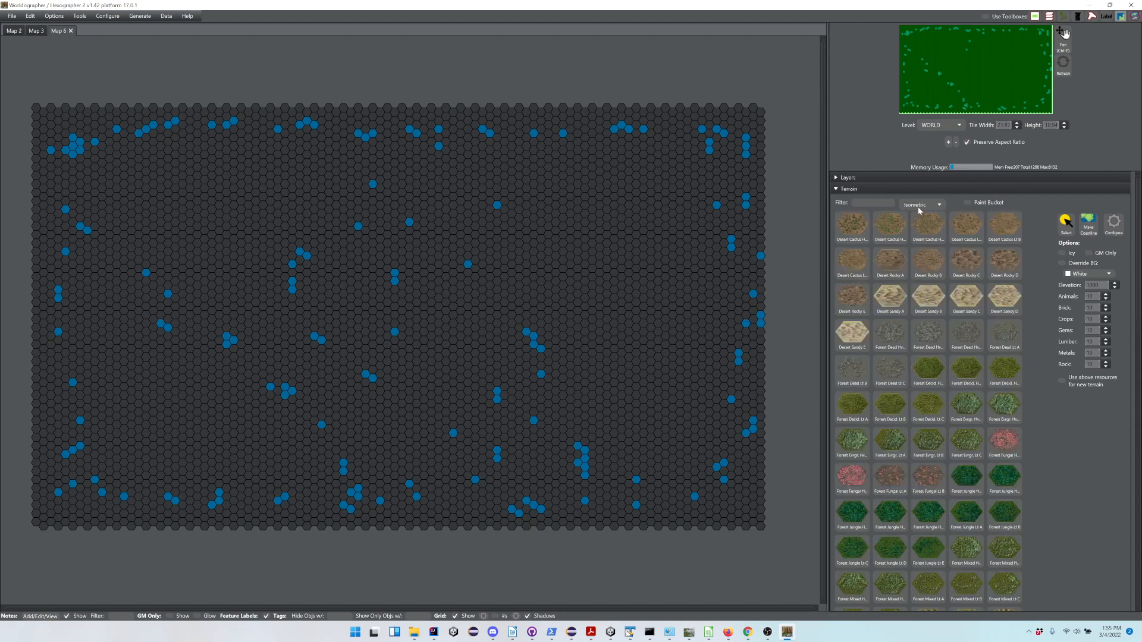
{"action": "left_click", "coordinate": [918, 206]}
{"action": "left_click", "coordinate": [910, 240]}
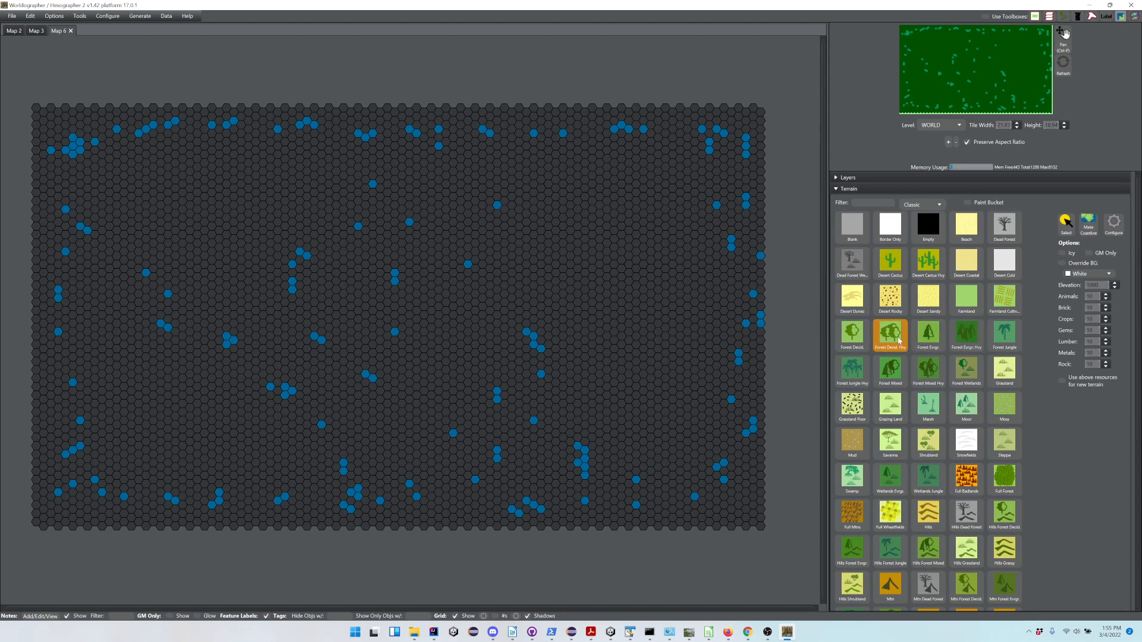
Scatter Forest Decid. hexes along the western side of the eastern landmass, with a few Forest Decid. Hvy hexes among them
{"action": "left_click", "coordinate": [563, 293]}
{"action": "left_click", "coordinate": [555, 246]}
{"action": "left_click", "coordinate": [548, 226]}
{"action": "left_click", "coordinate": [520, 234]}
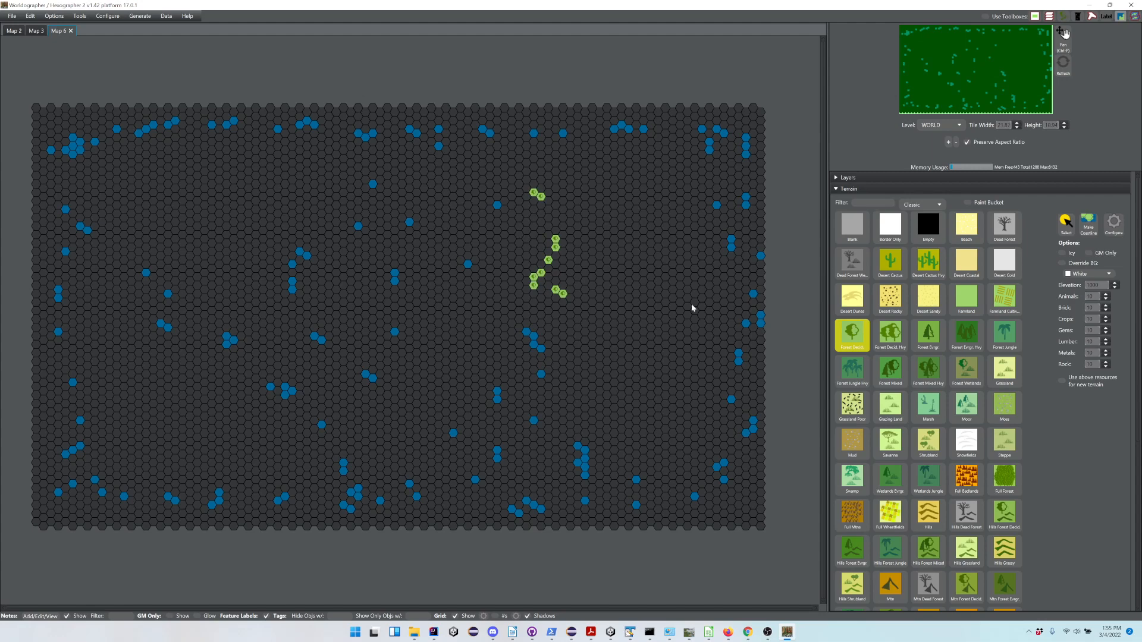
{"action": "left_click", "coordinate": [897, 333]}
{"action": "left_click", "coordinate": [540, 239]}
{"action": "left_click", "coordinate": [541, 248]}
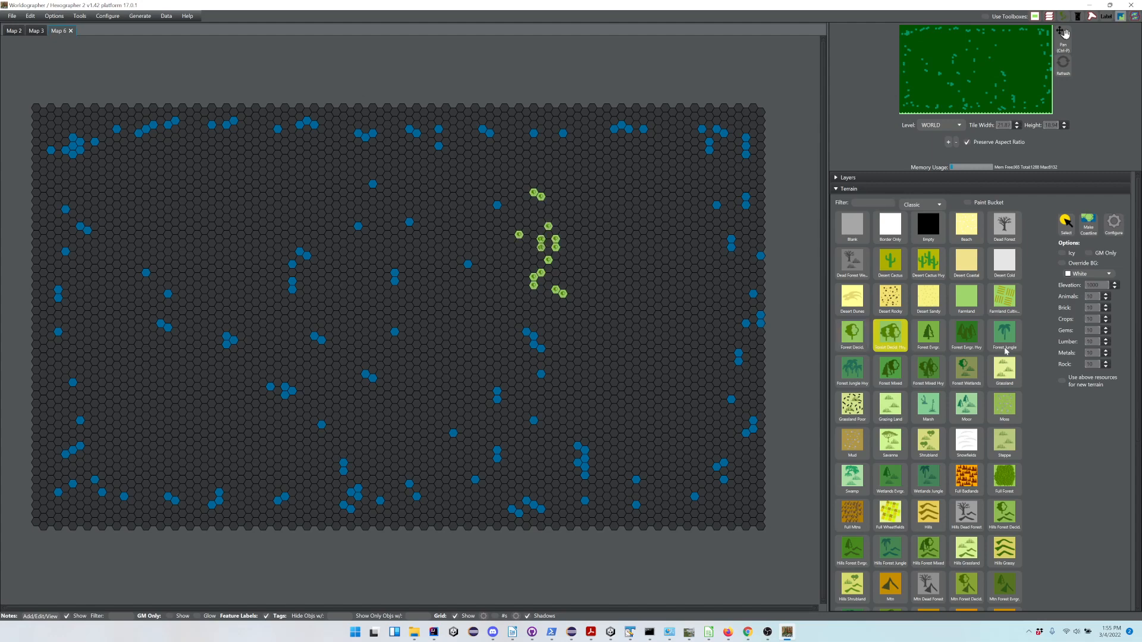
{"action": "left_click", "coordinate": [548, 244]}
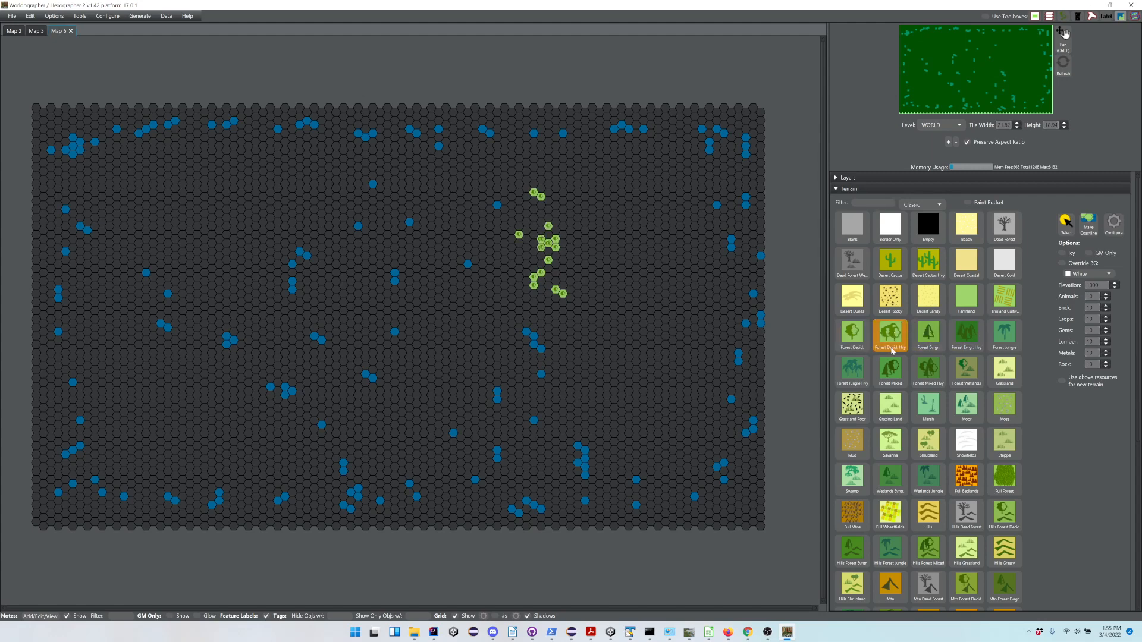
Place scattered Forest Jungle hexes just south of the deciduous forest, continuing eastward
{"action": "left_click", "coordinate": [993, 339]}
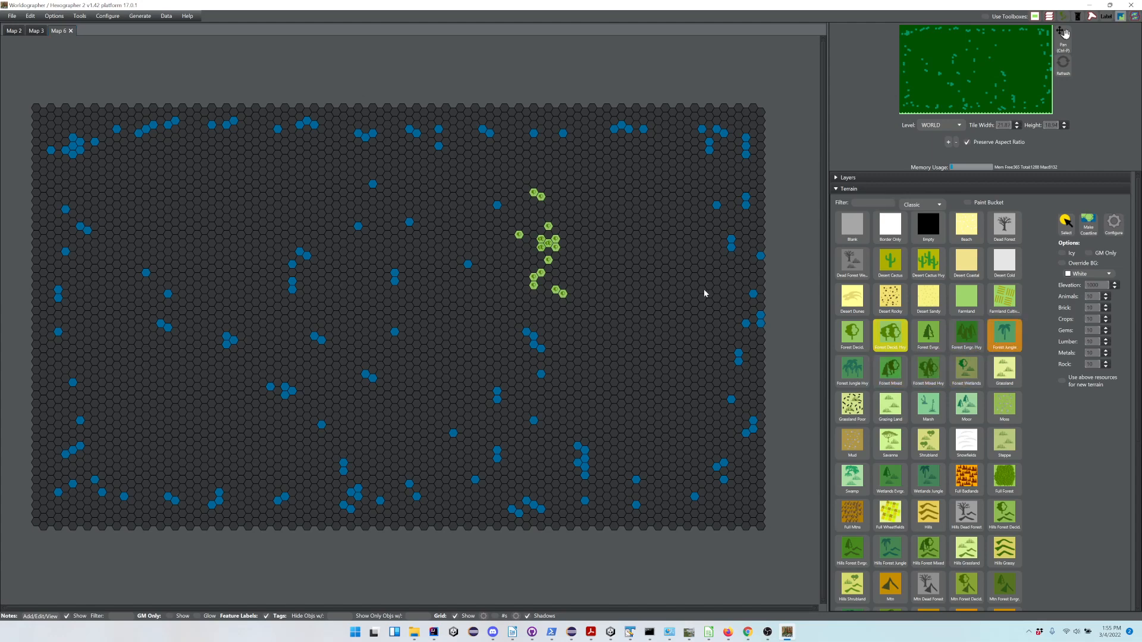
{"action": "left_click", "coordinate": [541, 298]}
{"action": "left_click", "coordinate": [534, 303]}
{"action": "left_click", "coordinate": [577, 319]}
{"action": "left_click", "coordinate": [585, 323]}
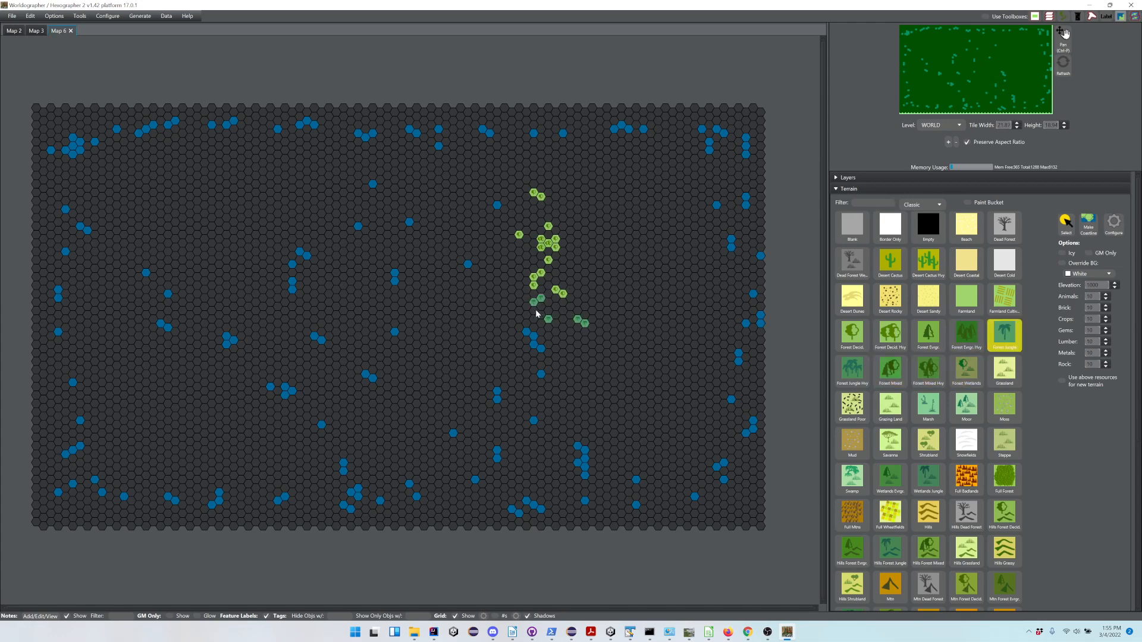
{"action": "left_click", "coordinate": [540, 307]}
{"action": "left_click", "coordinate": [548, 319]}
{"action": "left_click", "coordinate": [563, 310]}
{"action": "left_click", "coordinate": [592, 311]}
{"action": "left_click", "coordinate": [614, 307]}
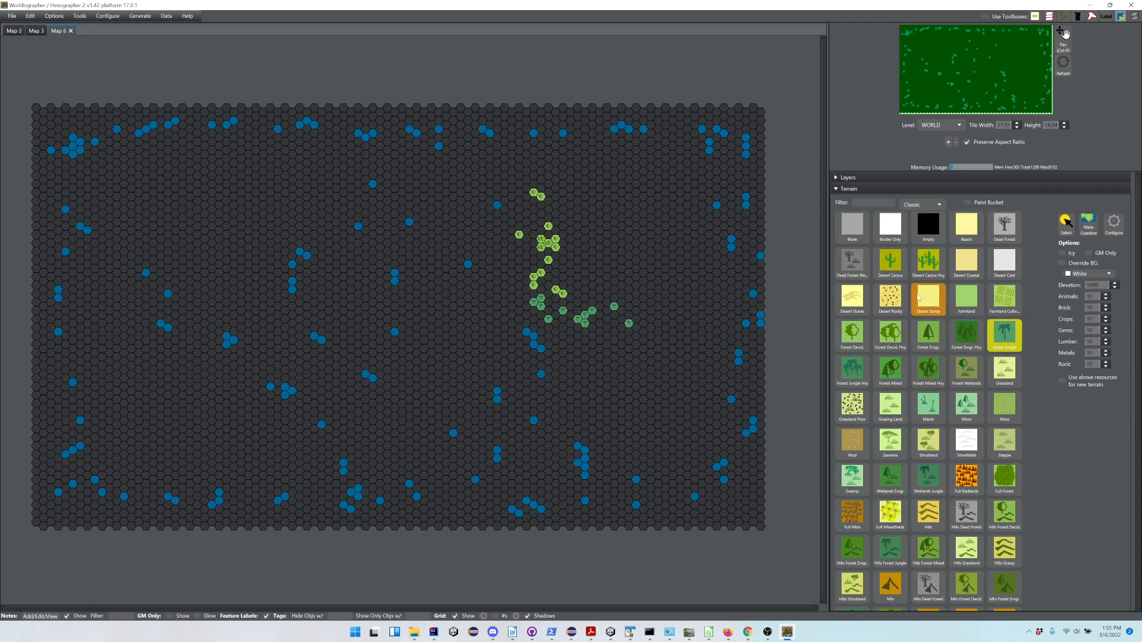
Place a short line of Desert Cactus Hvy hexes east of the jungle
{"action": "left_click", "coordinate": [933, 265]}
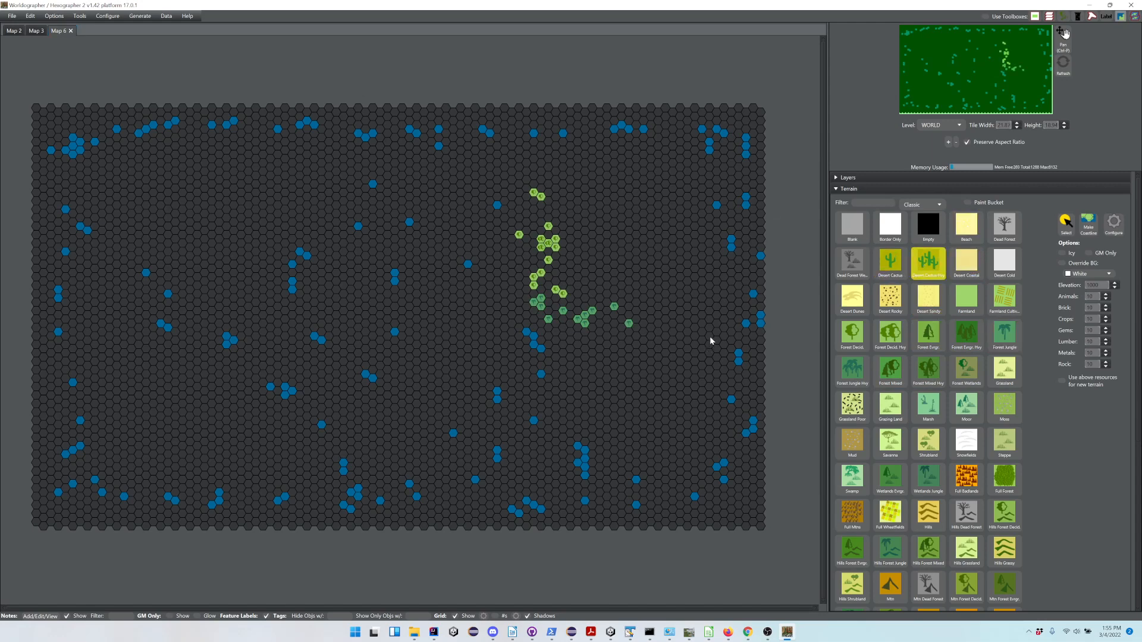
{"action": "left_click", "coordinate": [709, 319]}
{"action": "left_click", "coordinate": [687, 323]}
{"action": "left_click", "coordinate": [680, 319]}
{"action": "left_click", "coordinate": [657, 314]}
Add Desert Rocky hexes along the cactus desert line, replacing most of its cactus hexes
{"action": "left_click", "coordinate": [887, 301]}
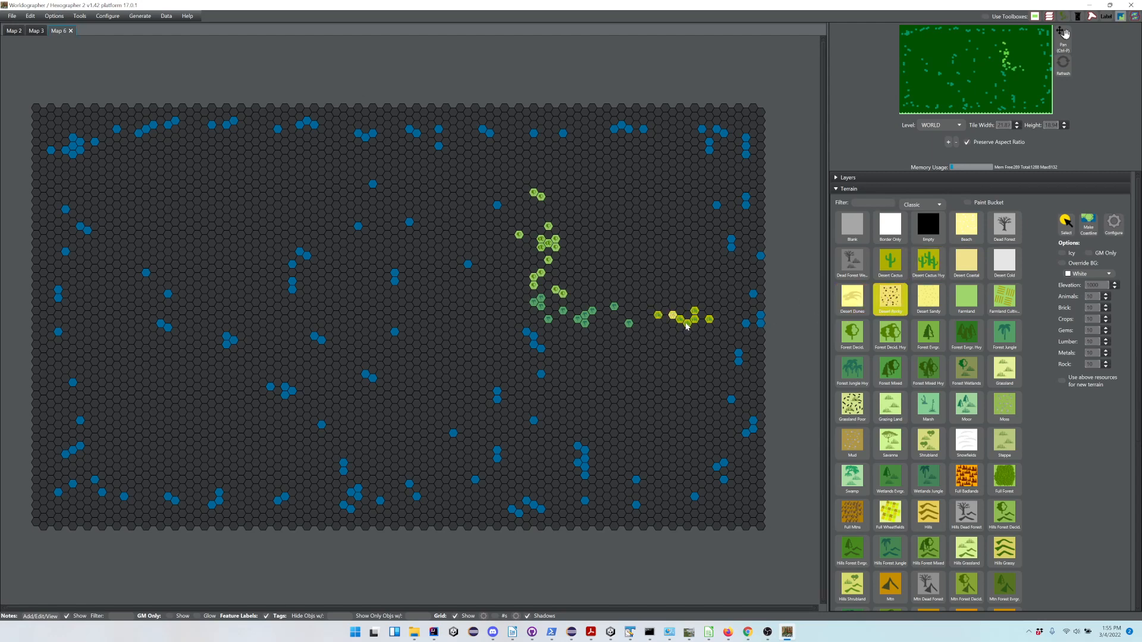
{"action": "left_click", "coordinate": [658, 315]}
{"action": "left_click", "coordinate": [665, 311]}
{"action": "left_click", "coordinate": [710, 319]}
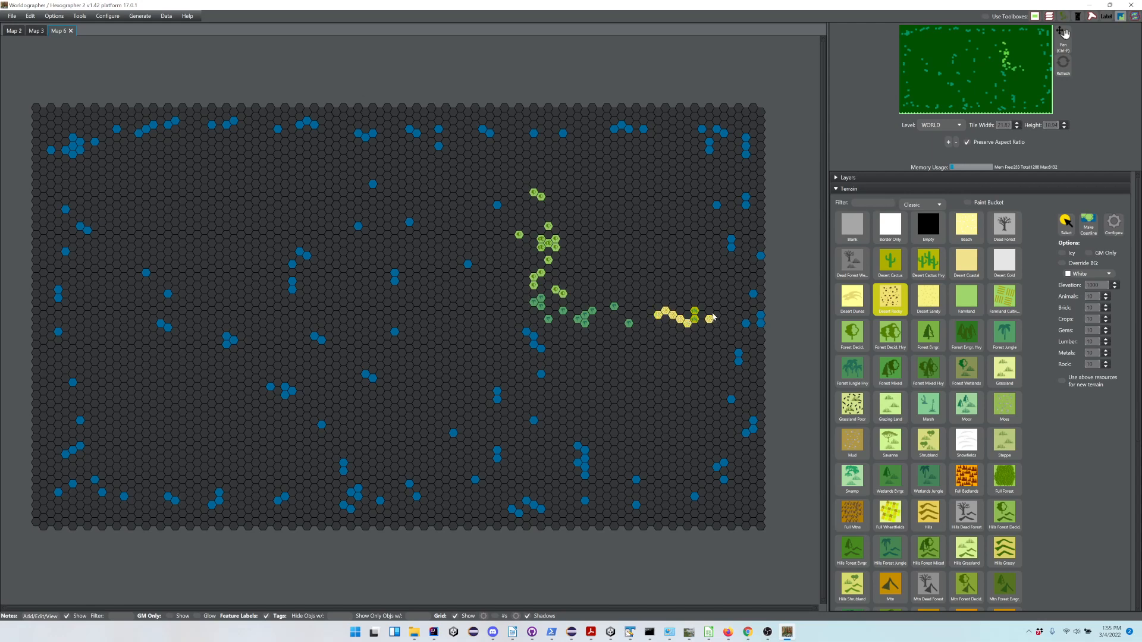
Place Desert Sandy hexes around the northern and southern sides of the rocky desert
{"action": "left_click", "coordinate": [928, 297]}
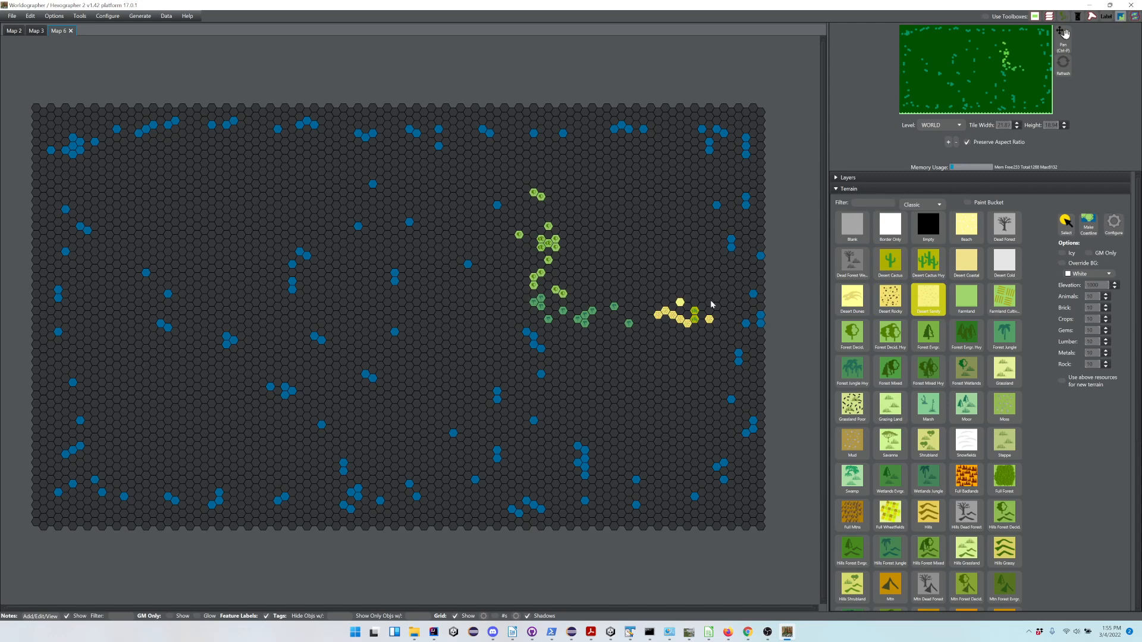
{"action": "left_click", "coordinate": [695, 293]}
{"action": "left_click", "coordinate": [709, 302]}
{"action": "left_click", "coordinate": [702, 323]}
{"action": "left_click", "coordinate": [687, 331]}
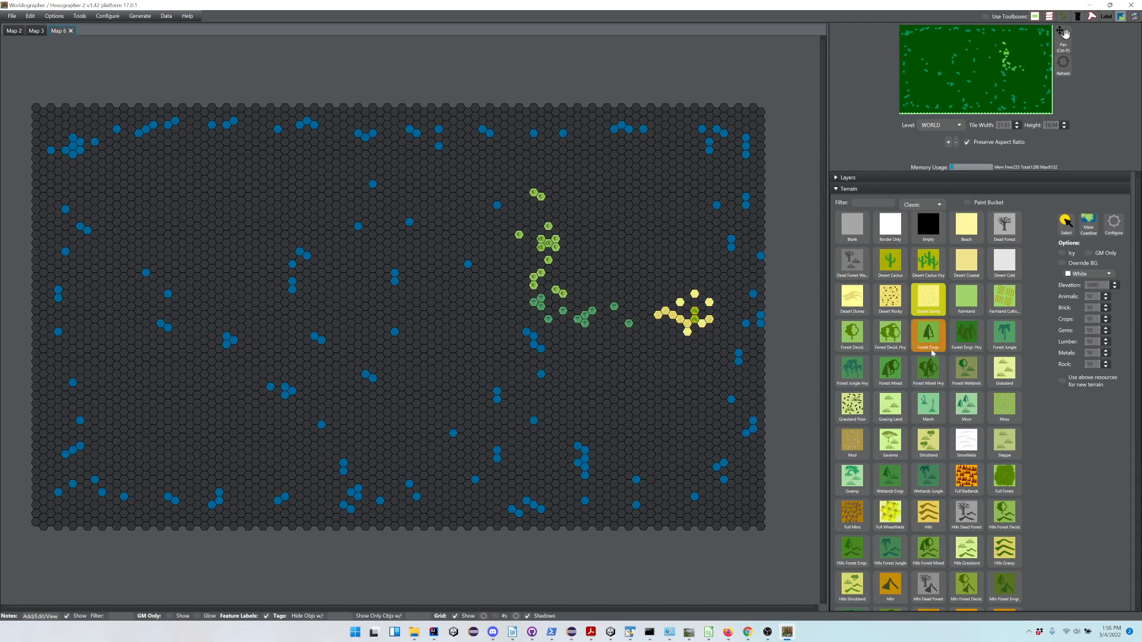
Scatter Hills hexes in a diagonal chain between the forest and desert, plus a few south of the desert
{"action": "left_click", "coordinate": [937, 515]}
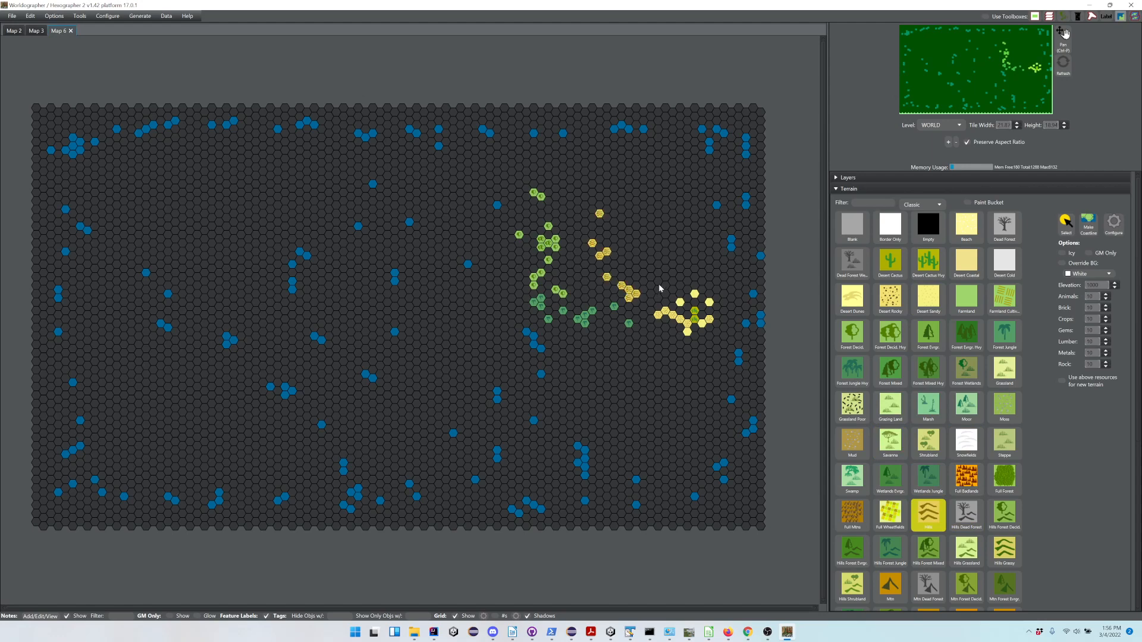
{"action": "left_click_drag", "start_coordinate": [659, 288], "coordinate": [643, 298]}
{"action": "left_click", "coordinate": [584, 206]}
{"action": "left_click_drag", "start_coordinate": [559, 170], "coordinate": [548, 166]}
{"action": "left_click", "coordinate": [673, 357]}
{"action": "left_click", "coordinate": [629, 383]}
{"action": "left_click_drag", "start_coordinate": [601, 391], "coordinate": [606, 395]}
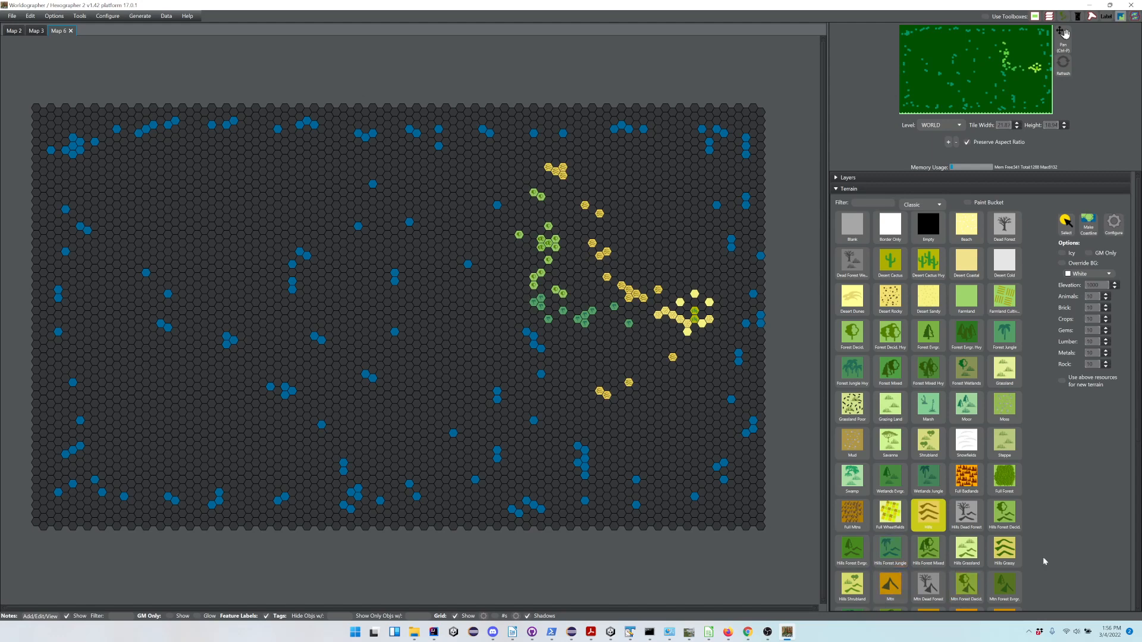
Scatter brown mountain-range hexes beside the hills, both north and south of the desert
{"action": "scroll", "coordinate": [1023, 529], "scroll_direction": "down", "scroll_amount": 2}
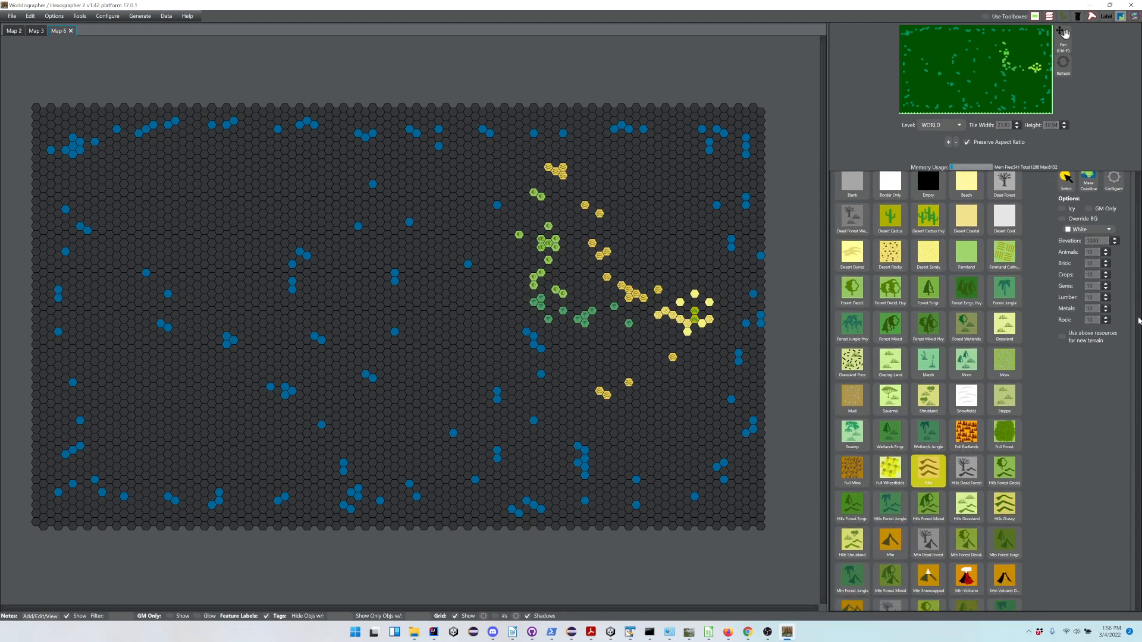
{"action": "left_click", "coordinate": [853, 602]}
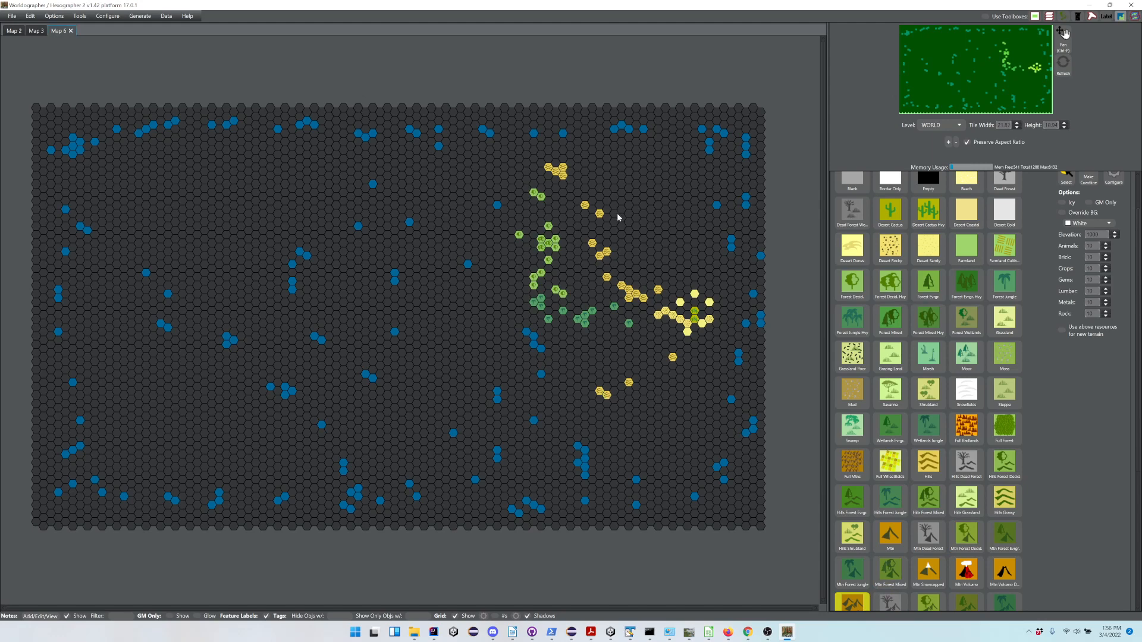
{"action": "left_click", "coordinate": [628, 264]}
{"action": "left_click", "coordinate": [636, 259]}
{"action": "left_click", "coordinate": [651, 361]}
{"action": "left_click", "coordinate": [607, 361]}
{"action": "left_click", "coordinate": [665, 395]}
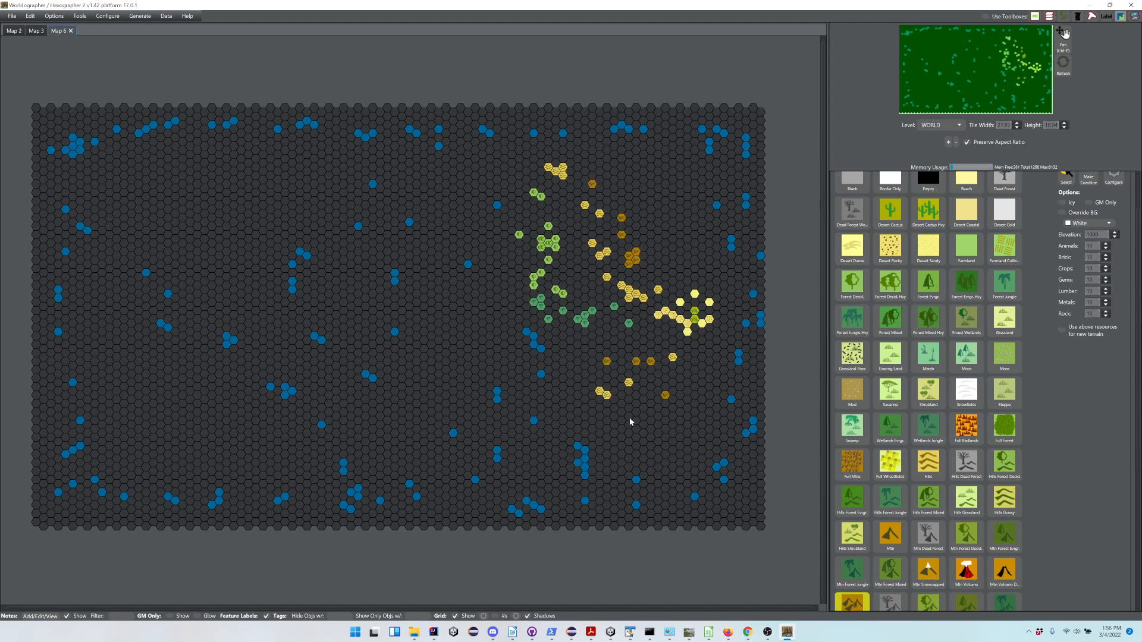
{"action": "left_click", "coordinate": [621, 412]}
{"action": "left_click", "coordinate": [621, 420]}
Scatter Farmland hexes around the outer parts of the eastern landmass
{"action": "left_click", "coordinate": [965, 252]}
{"action": "left_click", "coordinate": [592, 167]}
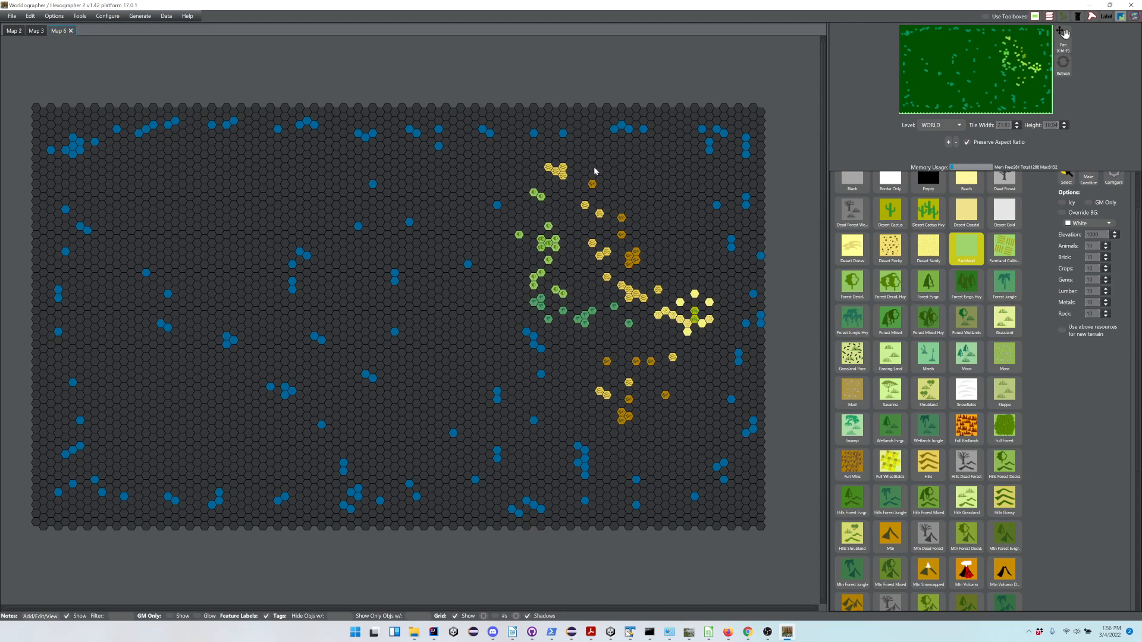
{"action": "left_click", "coordinate": [600, 172]}
{"action": "left_click", "coordinate": [629, 197]}
{"action": "left_click_drag", "start_coordinate": [694, 265], "coordinate": [629, 167]}
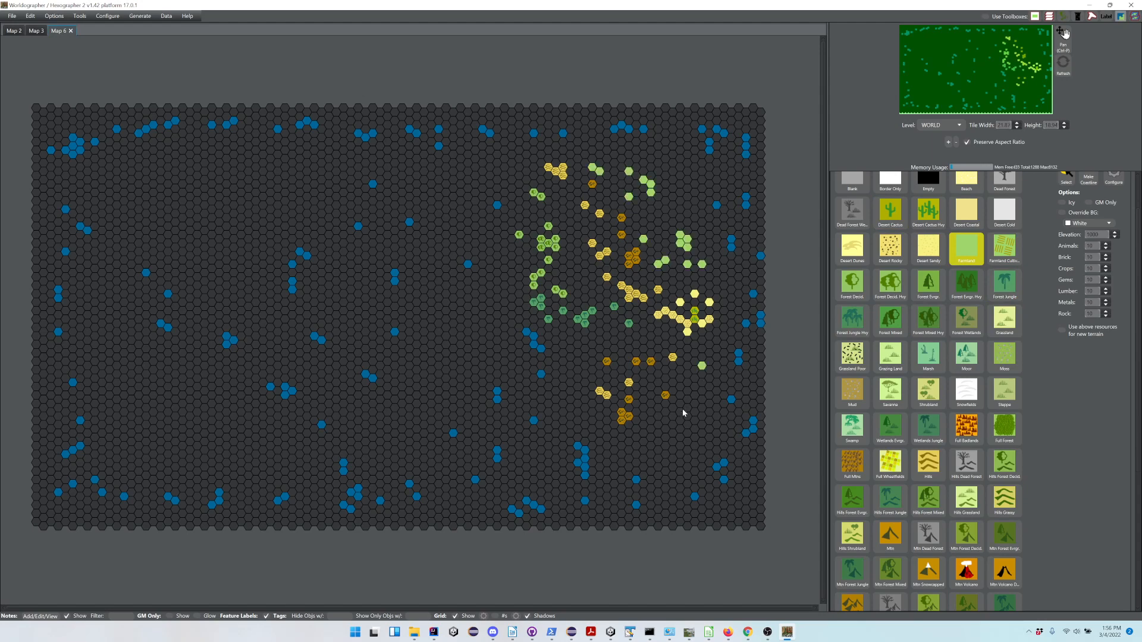
{"action": "mouse_move", "coordinate": [630, 441]}
{"action": "left_mouse_down"}
{"action": "mouse_move", "coordinate": [575, 396]}
{"action": "mouse_move", "coordinate": [573, 366]}
{"action": "mouse_move", "coordinate": [559, 359]}
{"action": "mouse_move", "coordinate": [567, 390]}
{"action": "mouse_move", "coordinate": [650, 454]}
{"action": "left_mouse_up"}
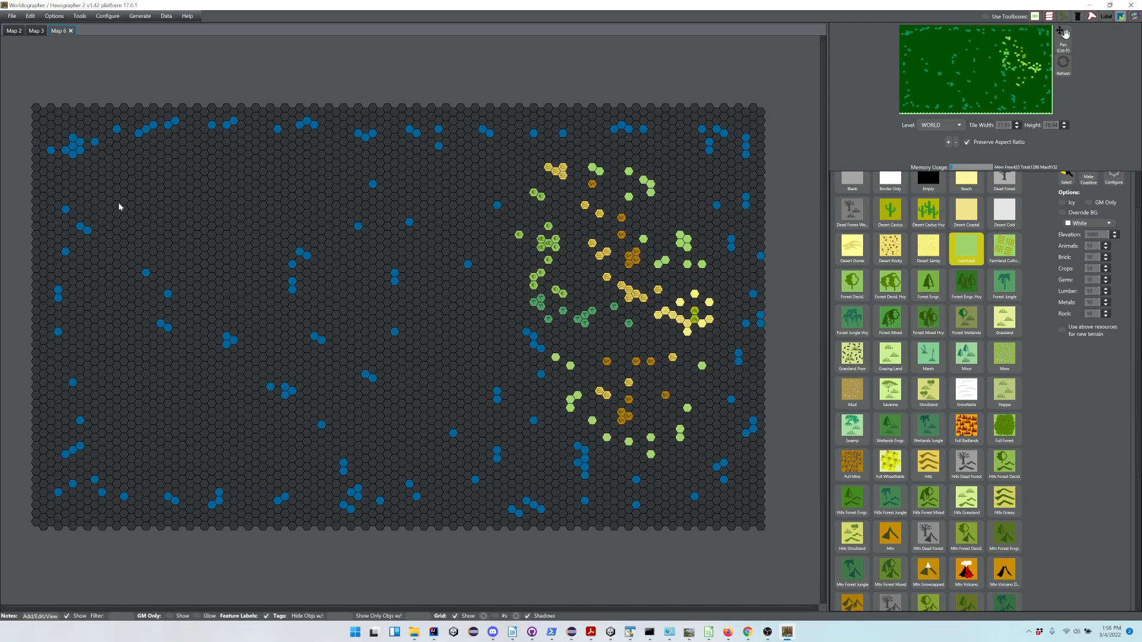
Scatter Farmland hexes along the edges and through the interior of the southwestern landmass
{"action": "mouse_move", "coordinate": [195, 278]}
{"action": "left_mouse_down"}
{"action": "mouse_move", "coordinate": [251, 349]}
{"action": "mouse_move", "coordinate": [315, 382]}
{"action": "left_mouse_up"}
{"action": "mouse_move", "coordinate": [93, 276]}
{"action": "left_mouse_down"}
{"action": "mouse_move", "coordinate": [120, 363]}
{"action": "mouse_move", "coordinate": [113, 426]}
{"action": "left_mouse_up"}
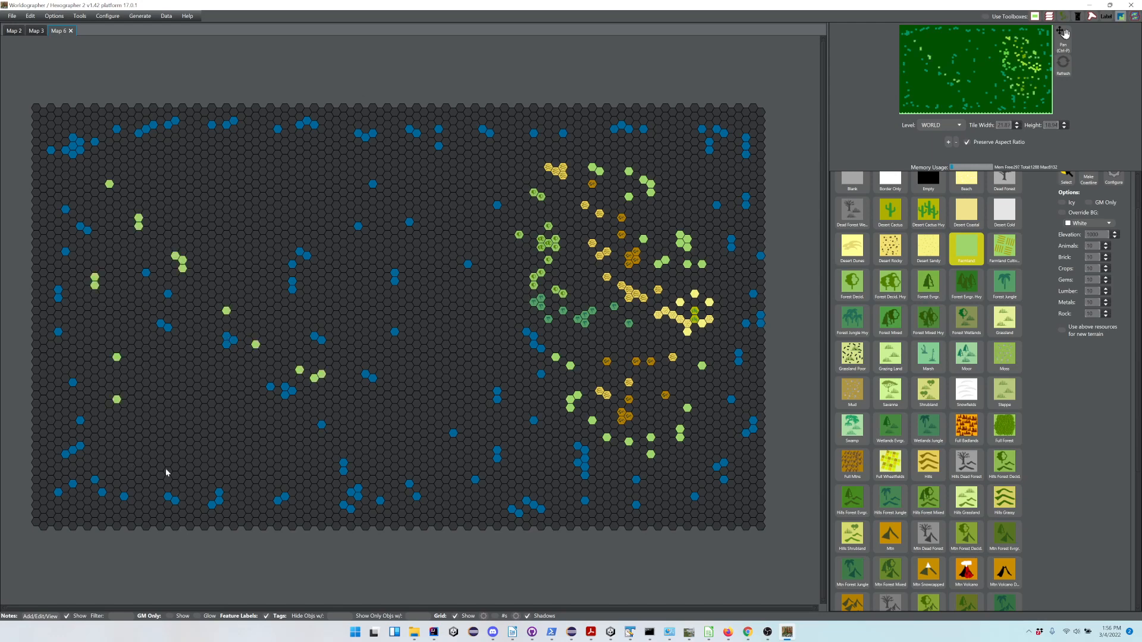
{"action": "left_click_drag", "start_coordinate": [165, 469], "coordinate": [284, 472]}
{"action": "mouse_move", "coordinate": [217, 391]}
{"action": "left_mouse_down"}
{"action": "mouse_move", "coordinate": [203, 366]}
{"action": "mouse_move", "coordinate": [139, 317]}
{"action": "left_mouse_up"}
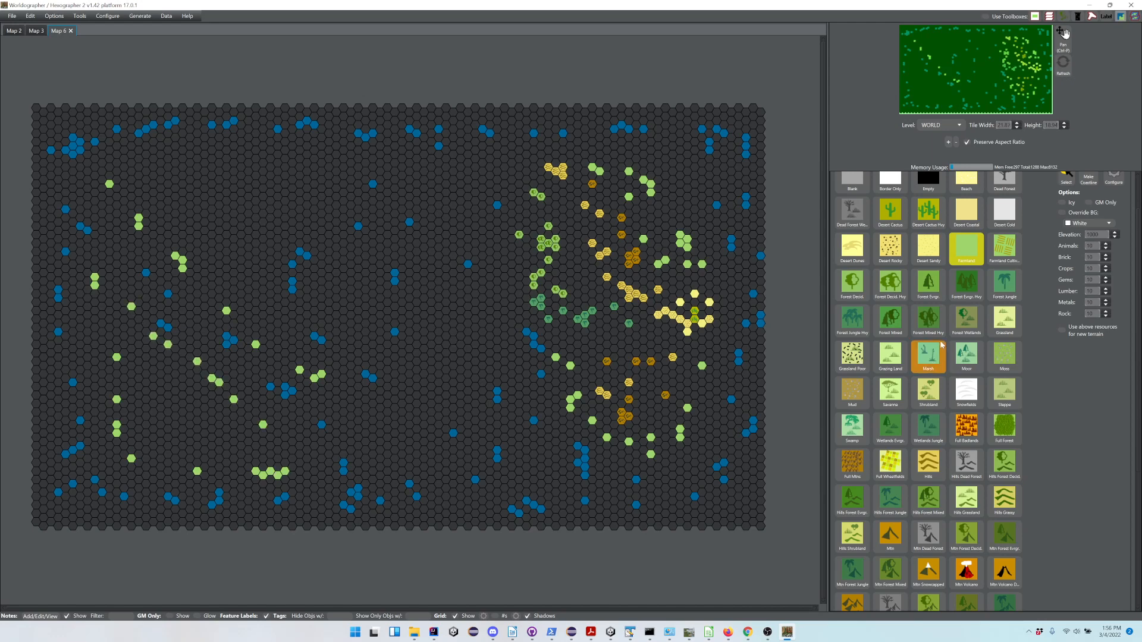
Scatter Forest Deciduous hexes through the interiors of the northwestern and southwestern landmasses
{"action": "left_click", "coordinate": [853, 282]}
{"action": "left_click", "coordinate": [153, 377]}
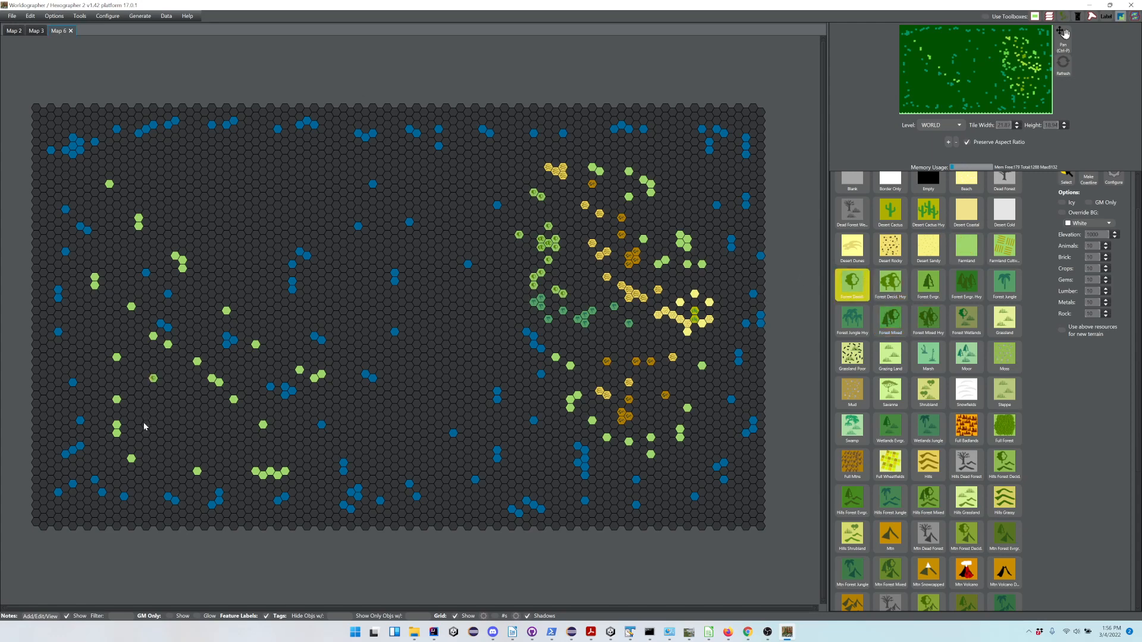
{"action": "left_click_drag", "start_coordinate": [203, 446], "coordinate": [211, 445]}
{"action": "left_click_drag", "start_coordinate": [175, 213], "coordinate": [255, 310]}
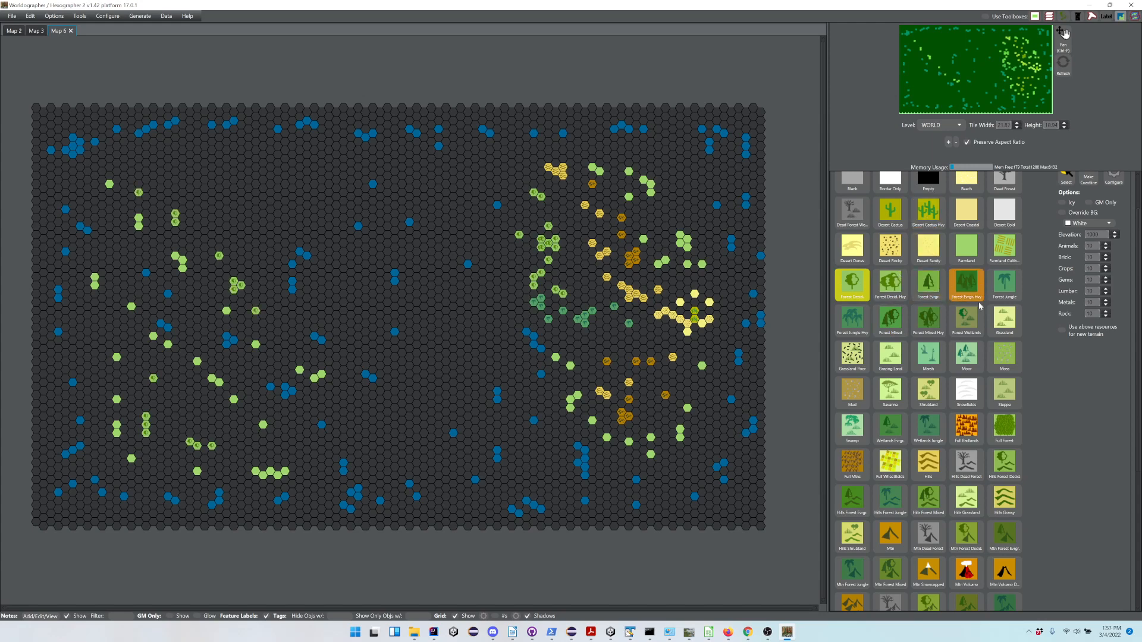
Scatter Hills hexes diagonally across the northwestern landmass and a few in the middle of the southwestern one
{"action": "left_click", "coordinate": [928, 463]}
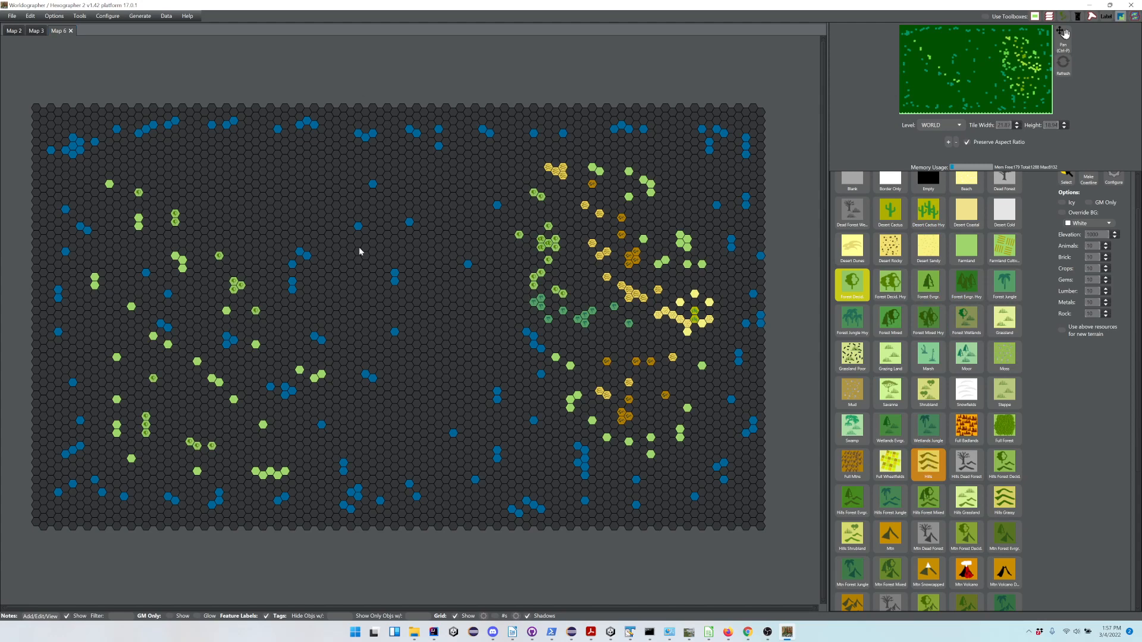
{"action": "left_click", "coordinate": [146, 172]}
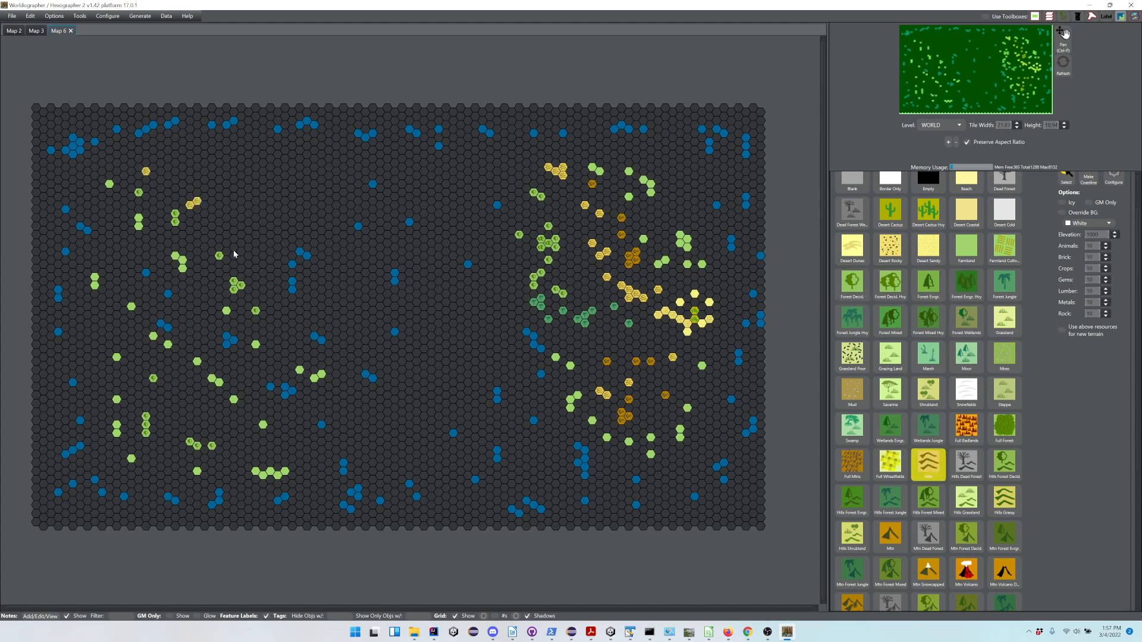
{"action": "left_click", "coordinate": [248, 265]}
{"action": "left_click", "coordinate": [255, 268]}
{"action": "left_click", "coordinate": [166, 405]}
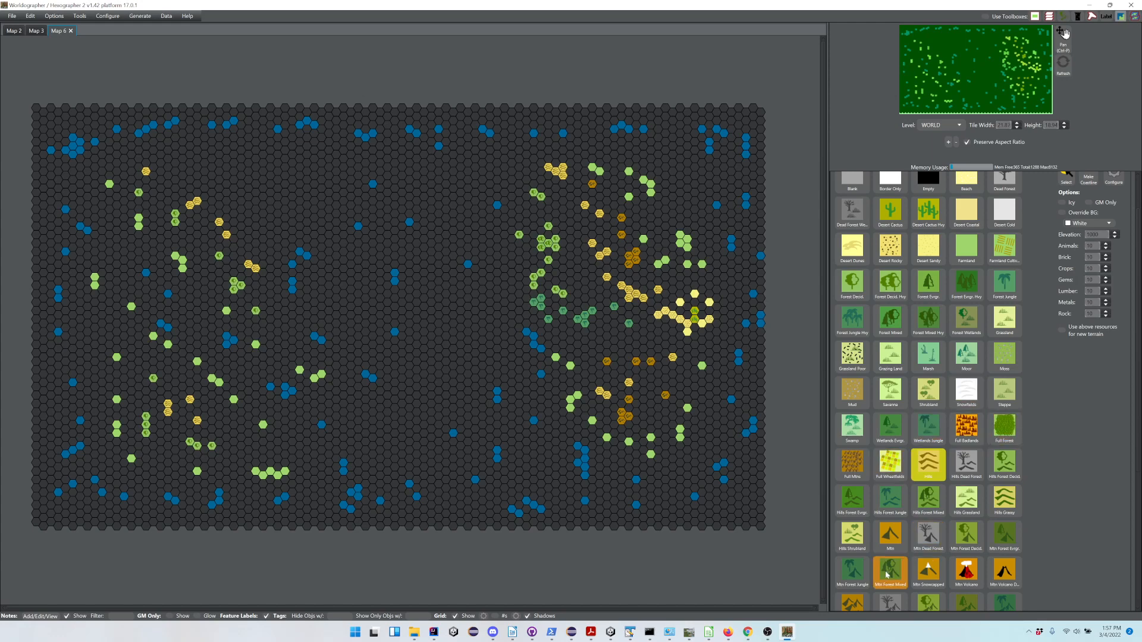
Scatter Mtns hexes northeast of the hills on the northwestern landmass, plus a few on the southwestern one
{"action": "left_click", "coordinate": [852, 602]}
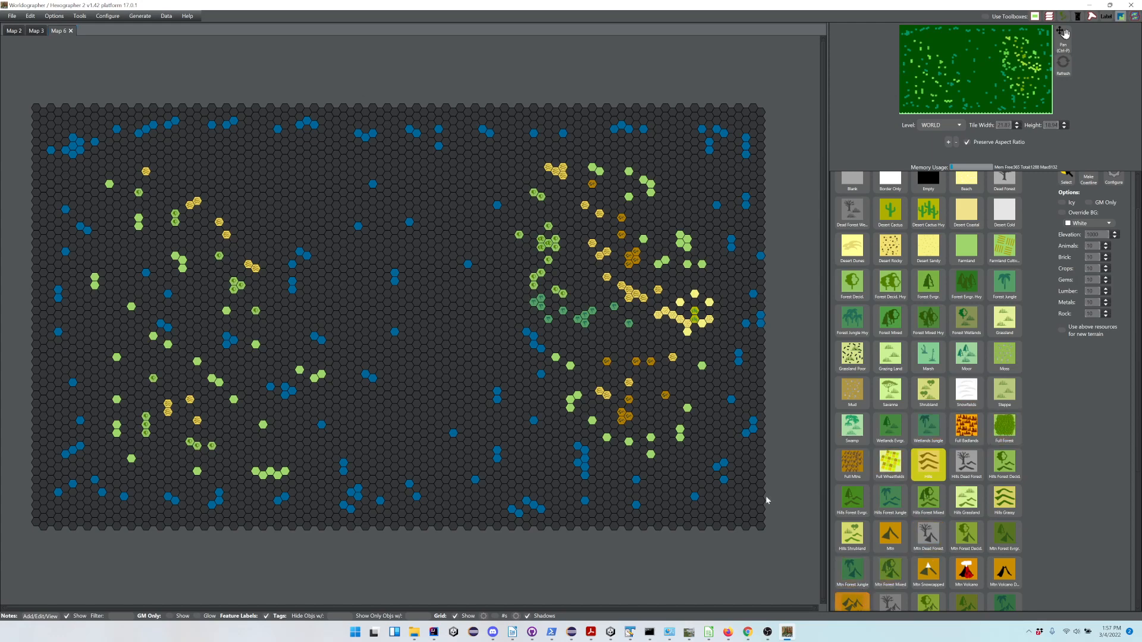
{"action": "left_click", "coordinate": [190, 179]}
{"action": "left_click", "coordinate": [197, 175]}
{"action": "left_click", "coordinate": [219, 197]}
{"action": "left_click", "coordinate": [240, 234]}
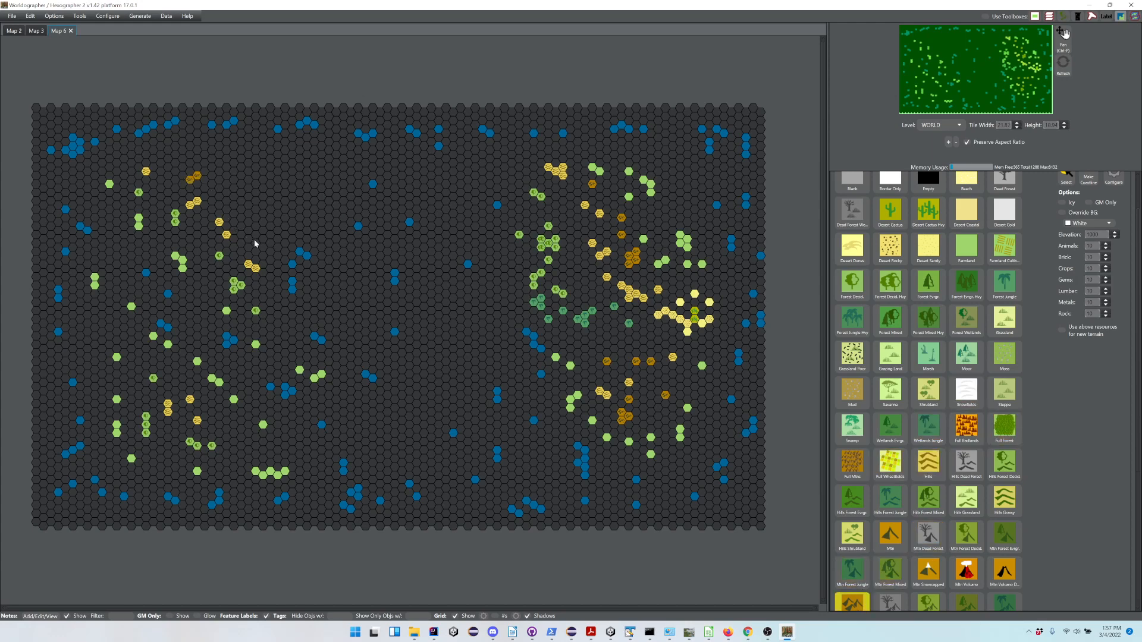
{"action": "left_click", "coordinate": [256, 208]}
{"action": "left_click", "coordinate": [255, 201]}
{"action": "left_click", "coordinate": [234, 196]}
{"action": "left_click", "coordinate": [248, 441]}
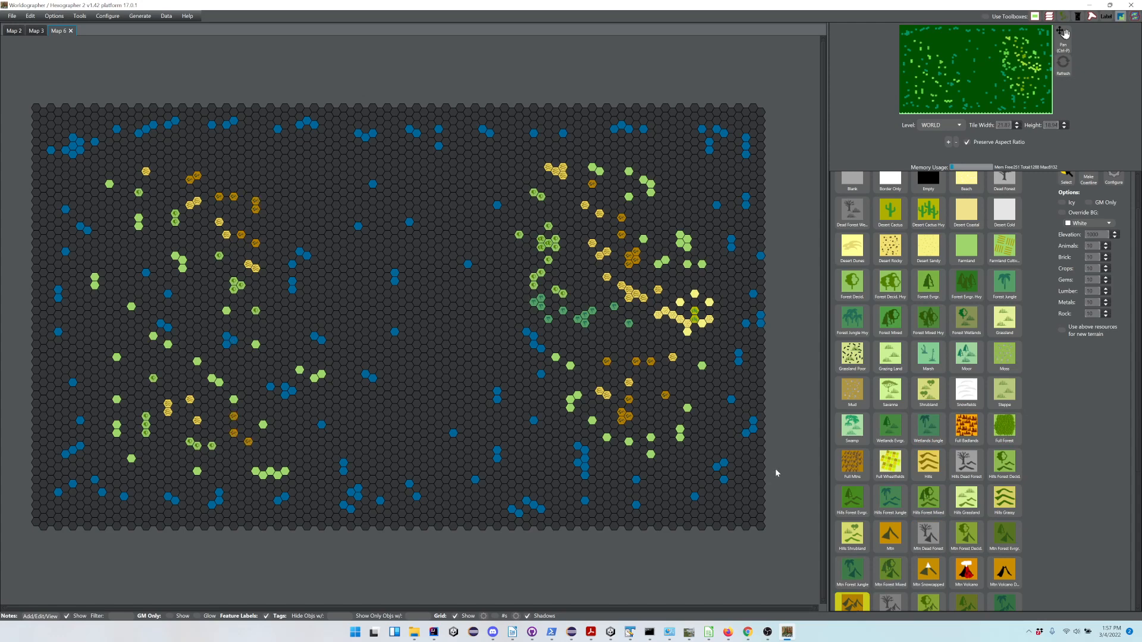
Surround the mountain hexes on both western landmasses with more Hills hexes
{"action": "left_click", "coordinate": [927, 471]}
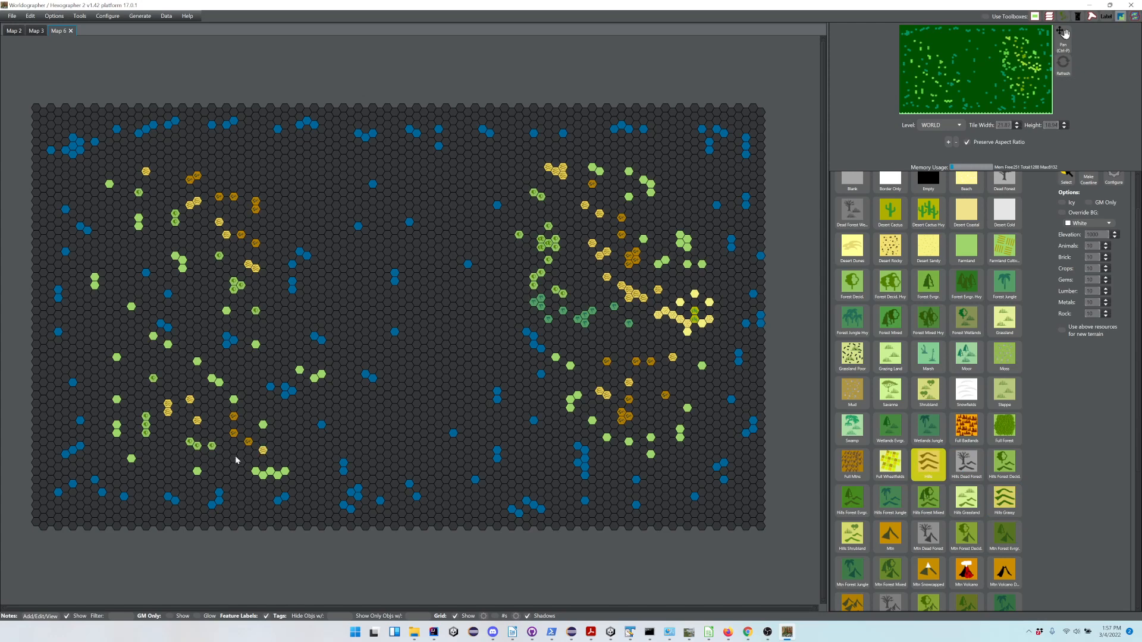
{"action": "left_click", "coordinate": [242, 415]}
{"action": "left_click", "coordinate": [256, 422]}
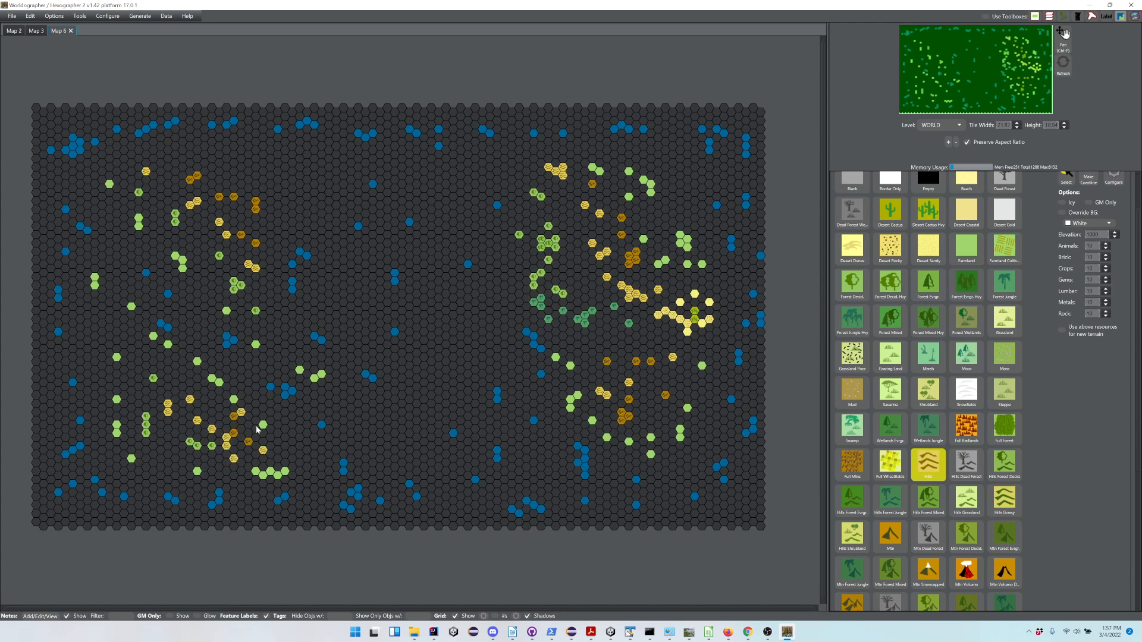
{"action": "left_click", "coordinate": [219, 399]}
{"action": "left_click_drag", "start_coordinate": [273, 230], "coordinate": [277, 287]}
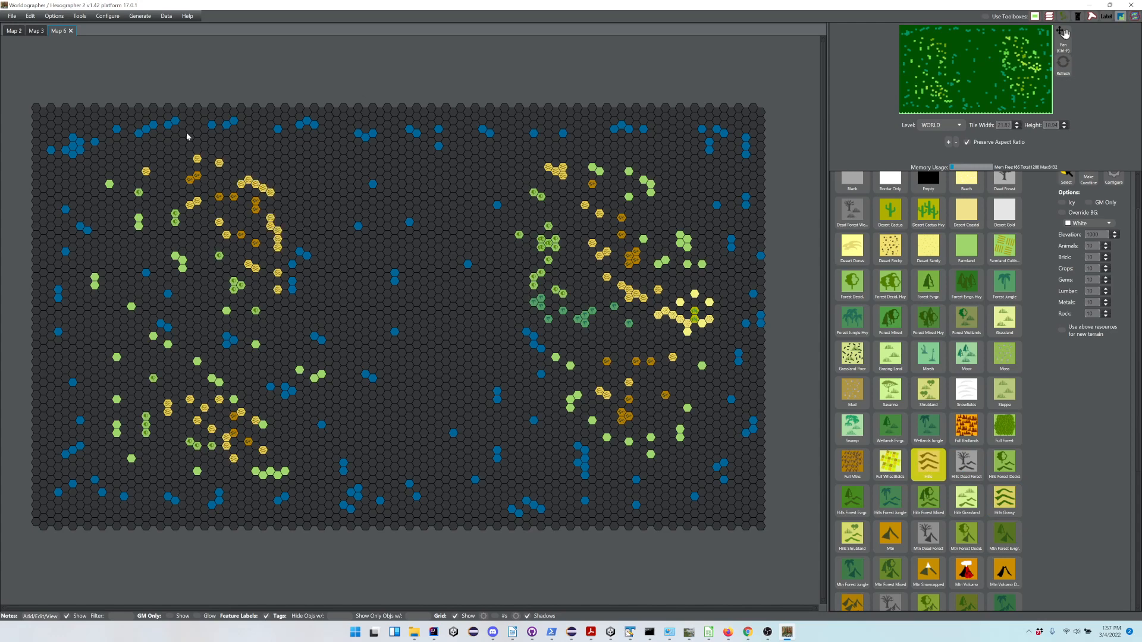
{"action": "left_click_drag", "start_coordinate": [161, 180], "coordinate": [175, 188]}
Scatter Hills Forest Deciduous hexes along the northeastern edge and western part of the northwestern landmass
{"action": "left_click", "coordinate": [1001, 474]}
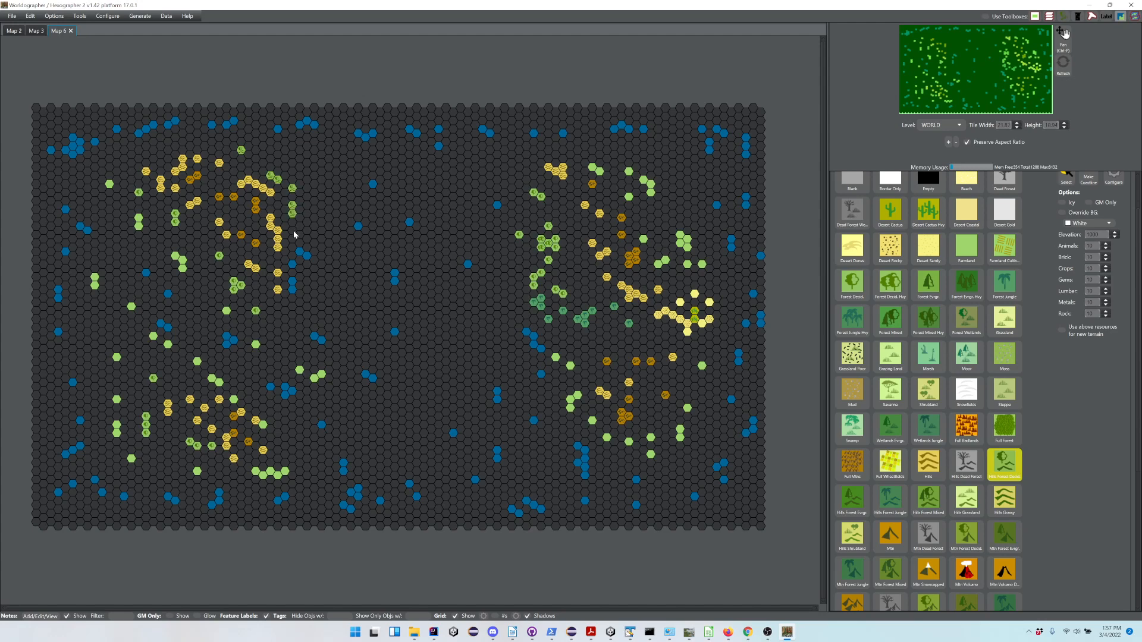
{"action": "left_click", "coordinate": [145, 188]}
Scatter Water Ocean hexes off the northwestern landmass's edges and along the channel separating the two western landmasses
{"action": "scroll", "coordinate": [967, 428], "scroll_direction": "down", "scroll_amount": 5}
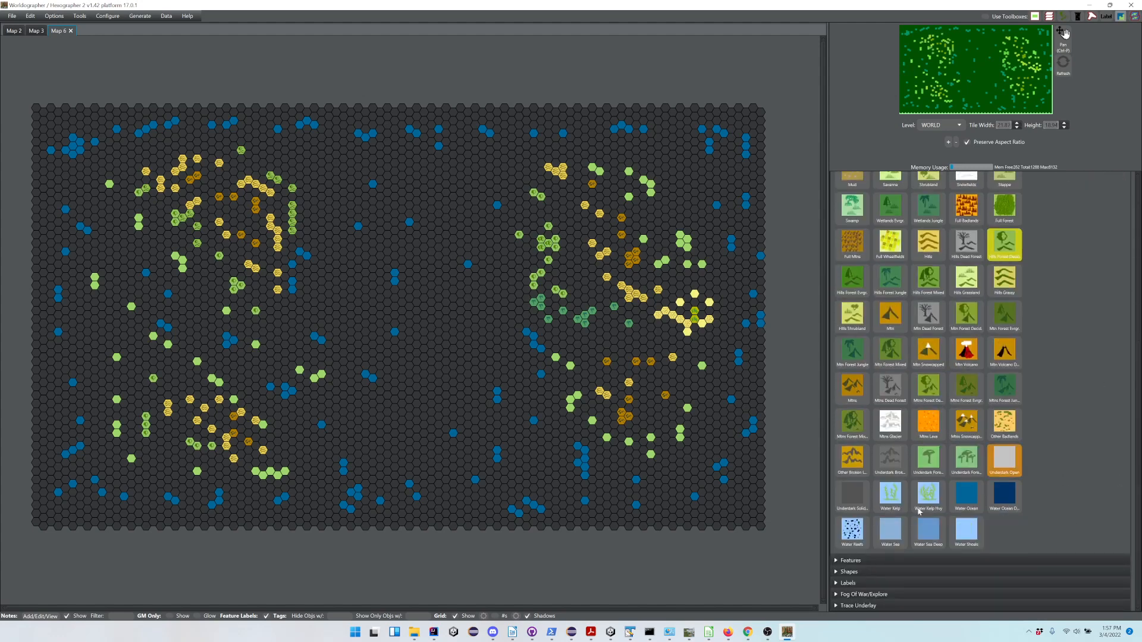
{"action": "left_click", "coordinate": [964, 495]}
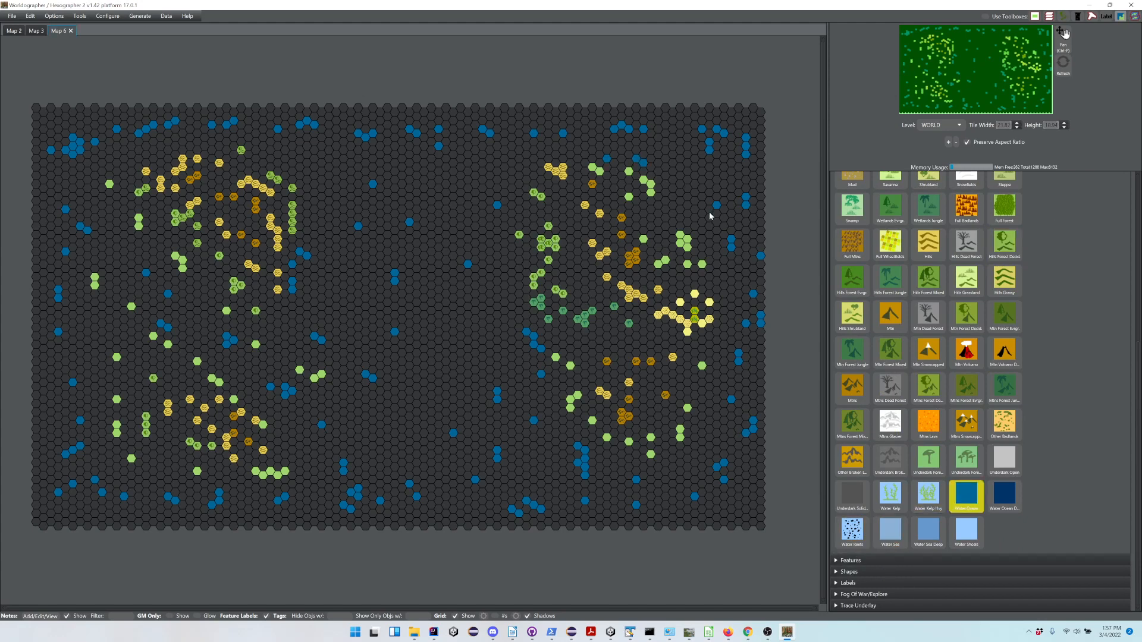
{"action": "left_click", "coordinate": [273, 151]}
{"action": "left_click", "coordinate": [300, 176]}
{"action": "left_click", "coordinate": [300, 183]}
{"action": "left_click", "coordinate": [322, 230]}
{"action": "left_click", "coordinate": [198, 344]}
{"action": "left_click", "coordinate": [204, 347]}
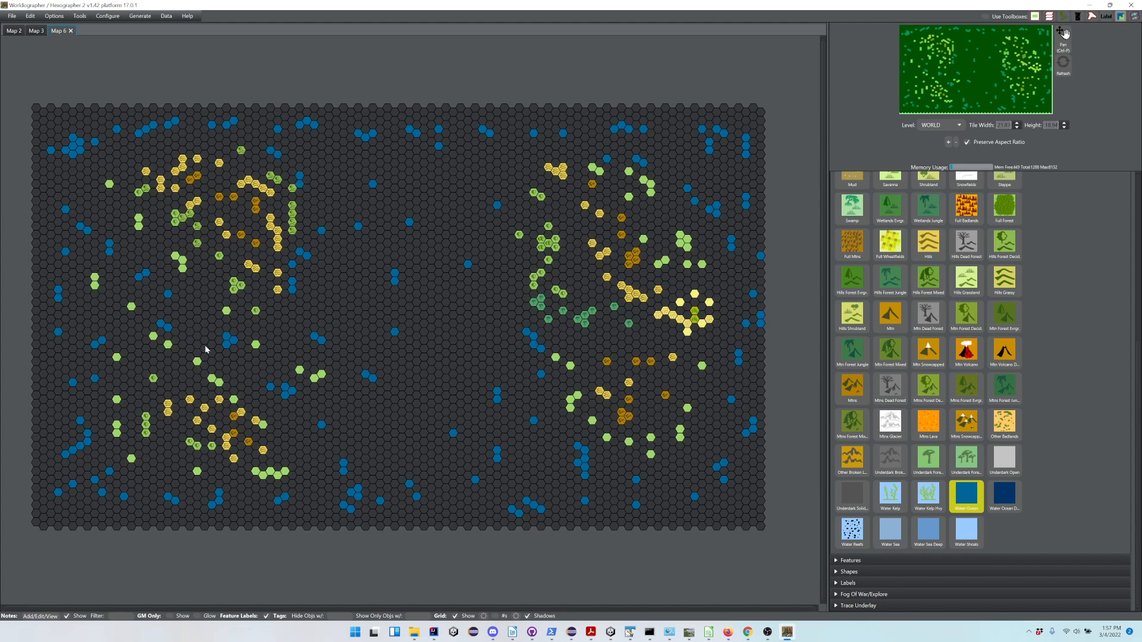
{"action": "left_click", "coordinate": [211, 345]}
{"action": "left_click", "coordinate": [226, 353]}
Scatter Water Ocean hexes around the small island, off the southwestern landmass and in the central sea
{"action": "left_click_drag", "start_coordinate": [314, 462], "coordinate": [321, 466]}
{"action": "left_click_drag", "start_coordinate": [343, 379], "coordinate": [343, 386]}
{"action": "left_click", "coordinate": [285, 345]}
{"action": "left_click", "coordinate": [285, 310]}
{"action": "left_click_drag", "start_coordinate": [358, 294], "coordinate": [365, 298]}
{"action": "left_click", "coordinate": [483, 323]}
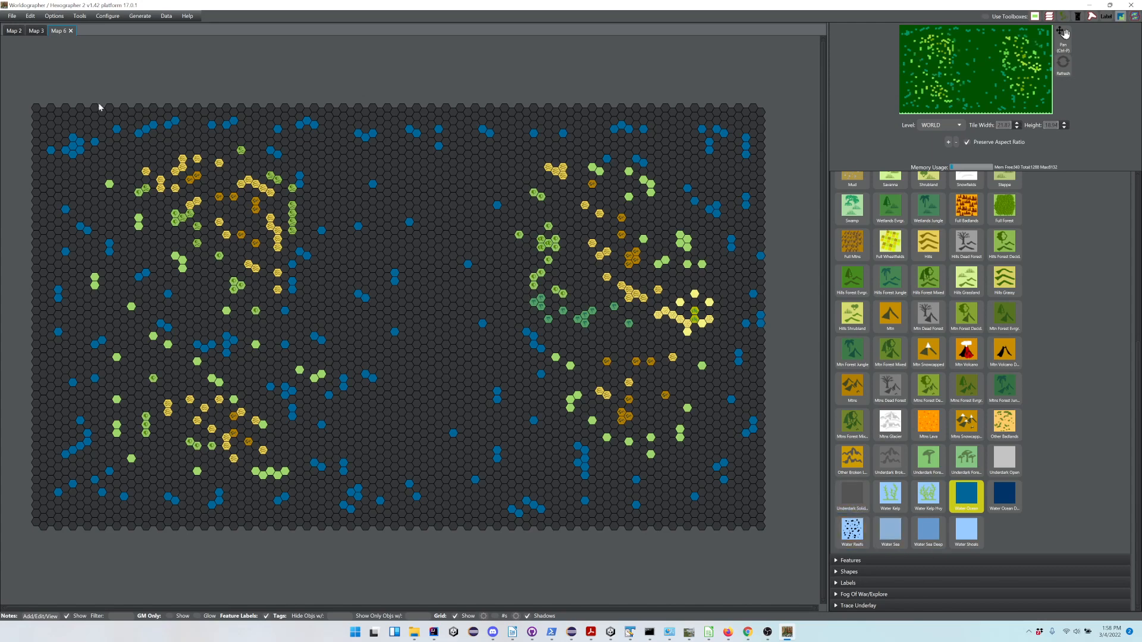
Run the Terrain Wizard to fill the blank hexes from the scattered seed terrain
{"action": "left_click", "coordinate": [98, 16]}
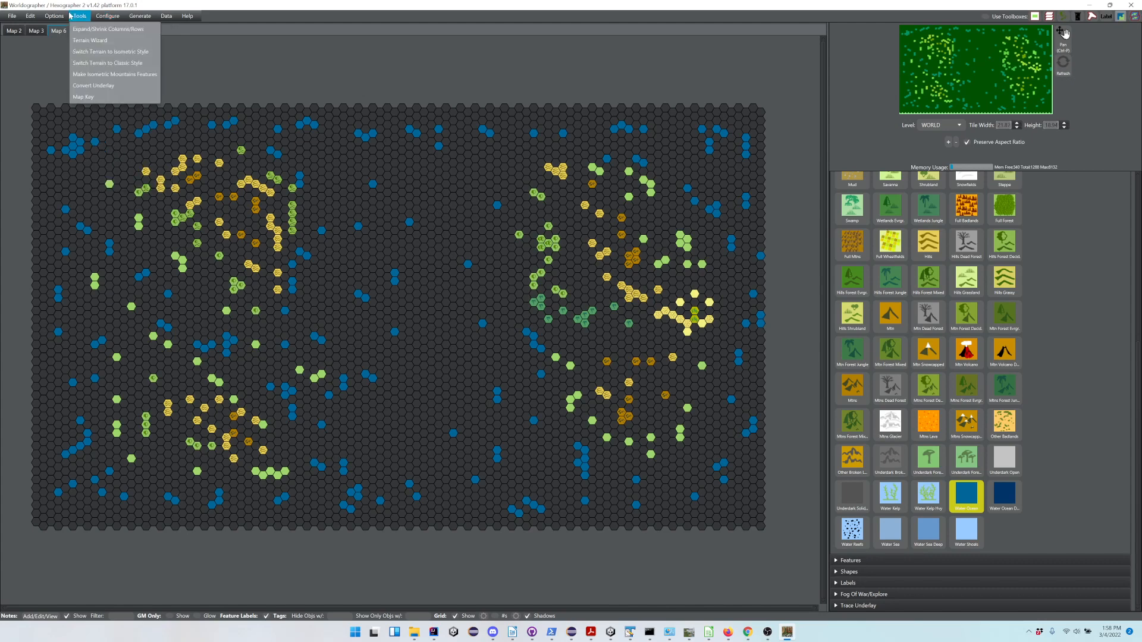
{"action": "mouse_move", "coordinate": [59, 16]}
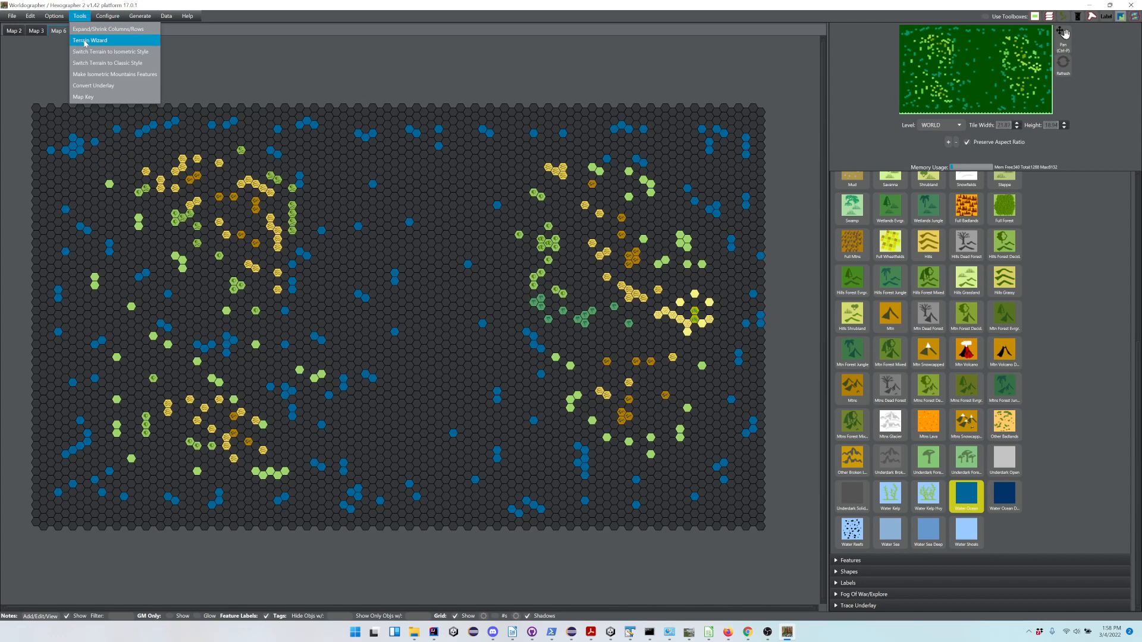
{"action": "left_click", "coordinate": [85, 40]}
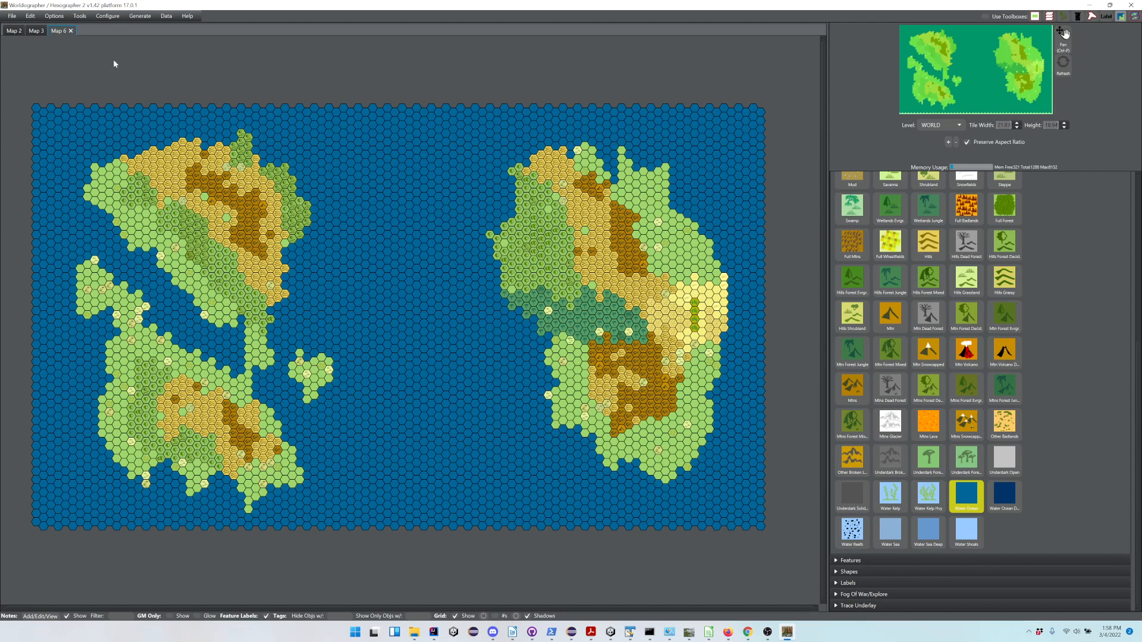
{"action": "left_click", "coordinate": [78, 17]}
{"action": "mouse_move", "coordinate": [57, 19]}
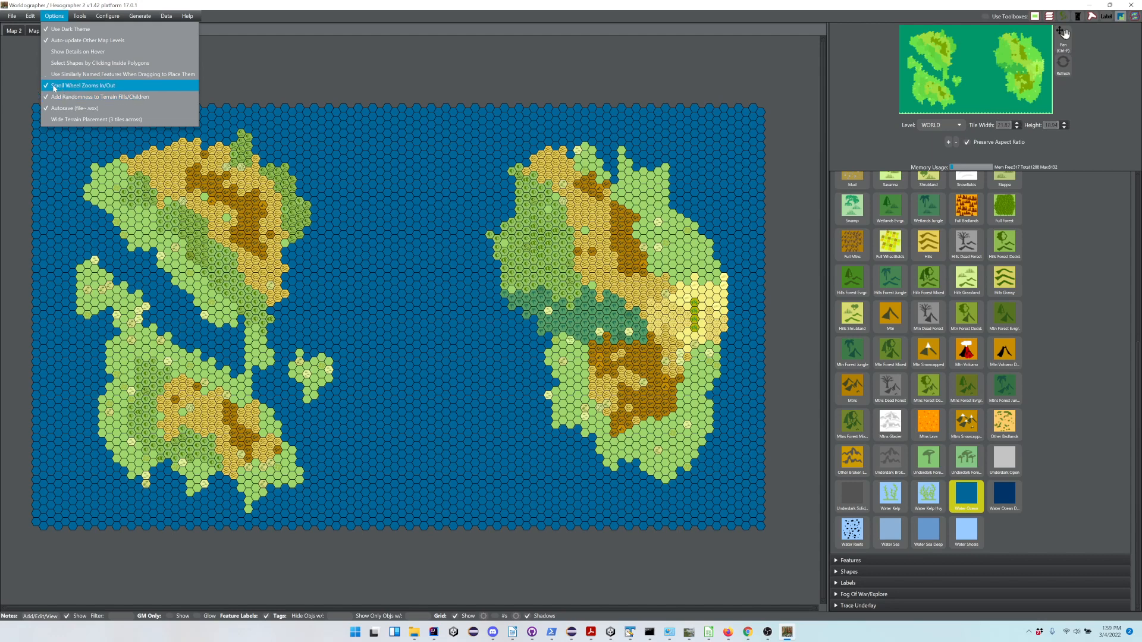
Start a new world/kingdom map and set its terrain to be generated as a full world
{"action": "left_click", "coordinate": [8, 21]}
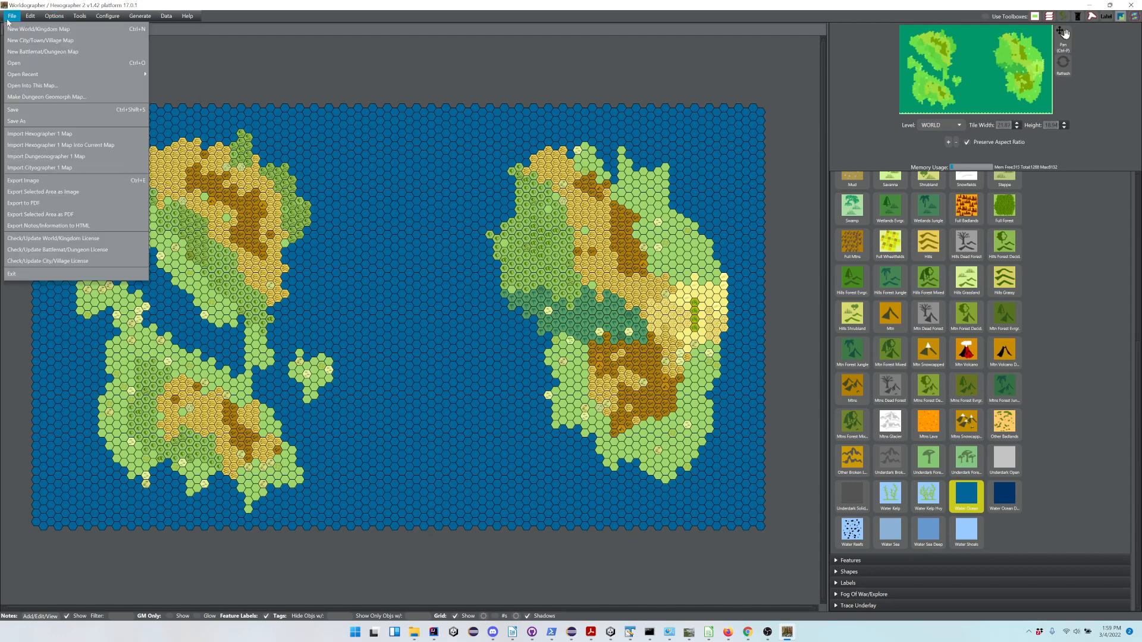
{"action": "left_click", "coordinate": [37, 28]}
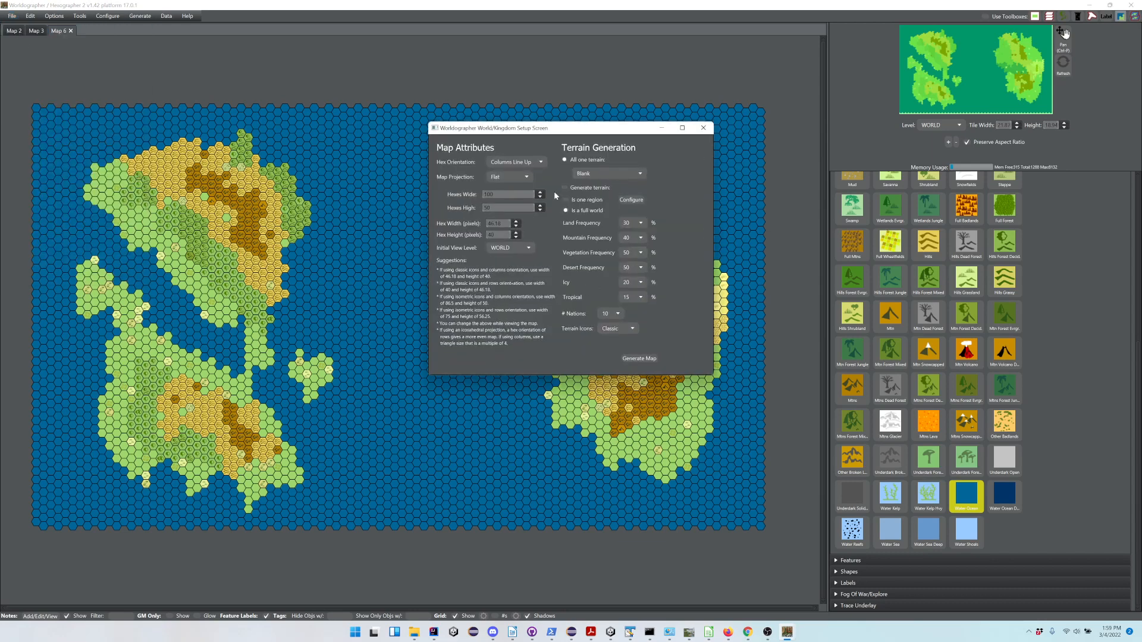
{"action": "left_click_drag", "start_coordinate": [522, 139], "coordinate": [368, 151]}
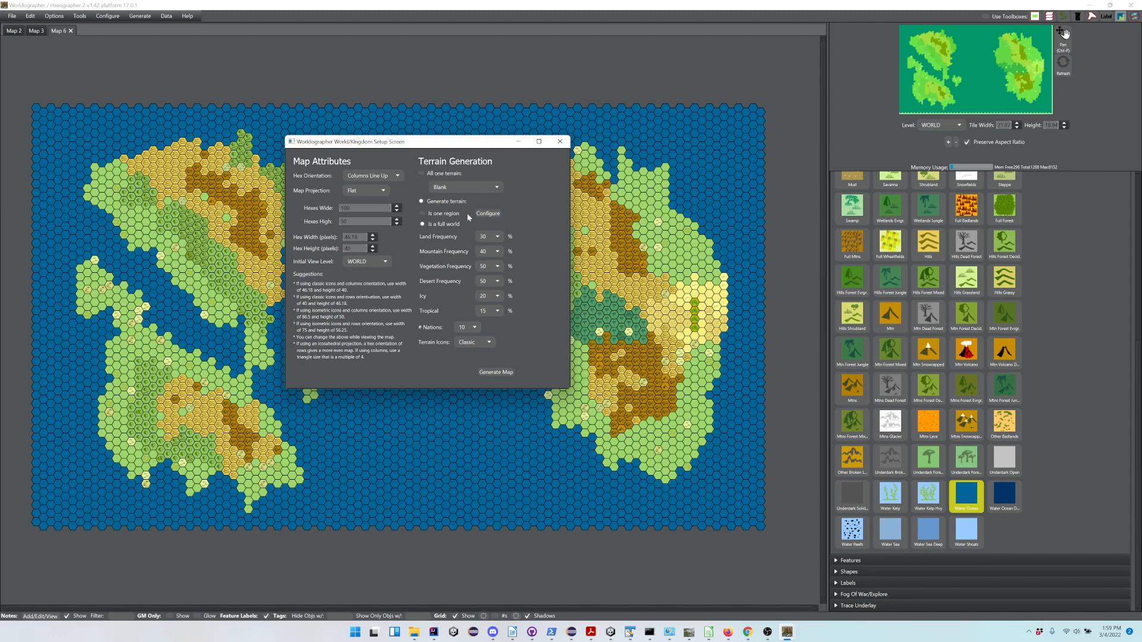
{"action": "left_click", "coordinate": [465, 188]}
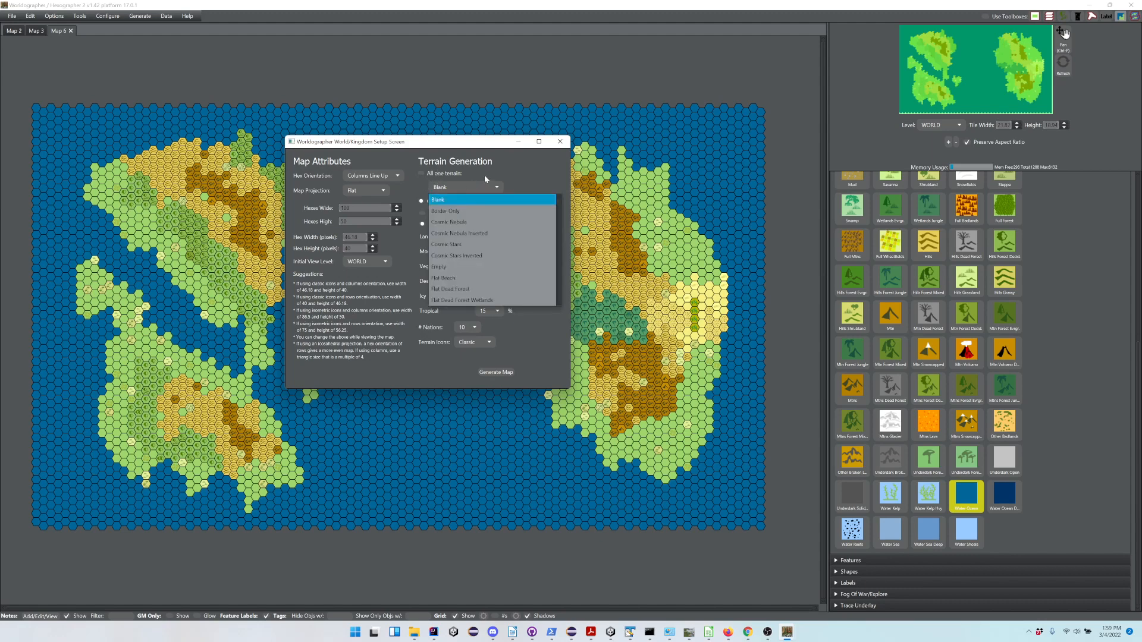
{"action": "left_click", "coordinate": [485, 177]}
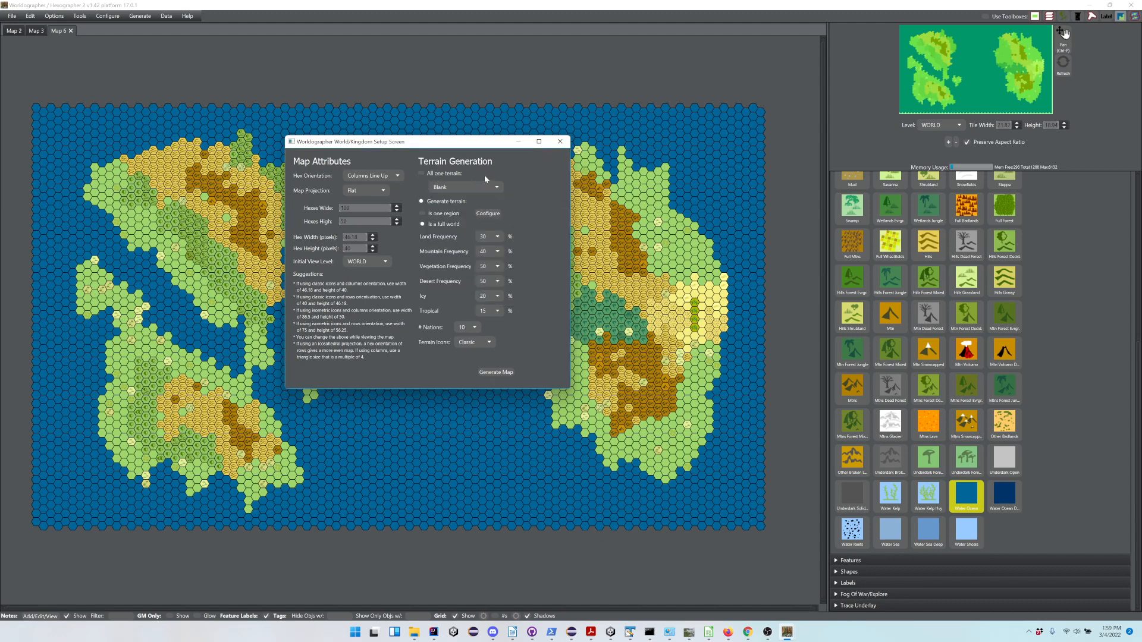
Examine the region settings' terrain adjacency percentages and the terrain choices for the Flat Forest Deciduous row
{"action": "left_click", "coordinate": [482, 216]}
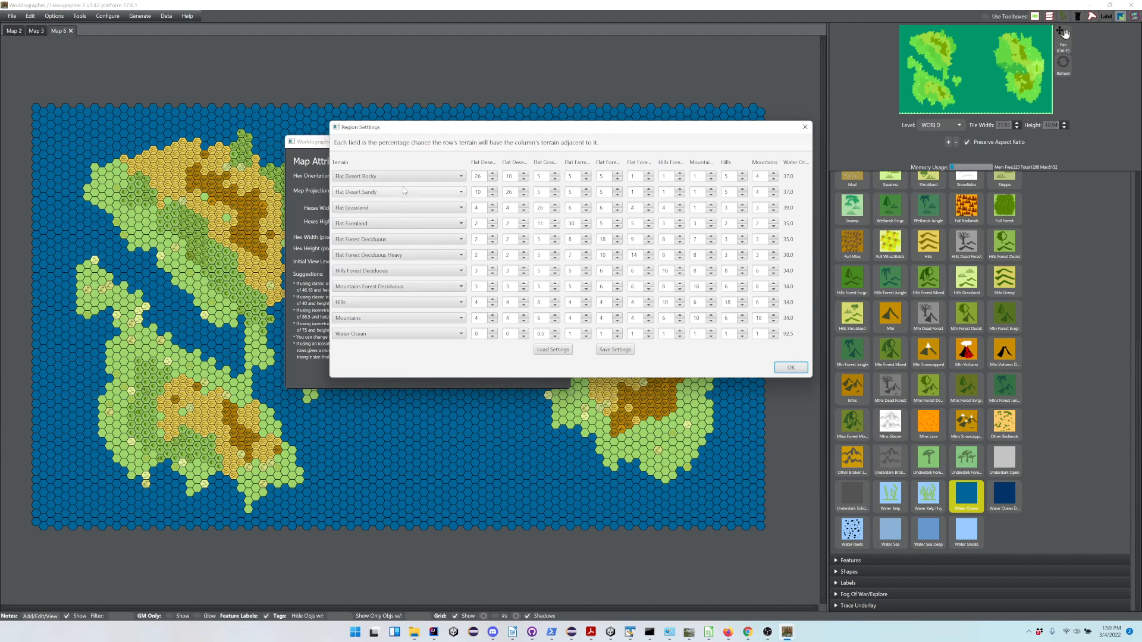
{"action": "left_click", "coordinate": [425, 240]}
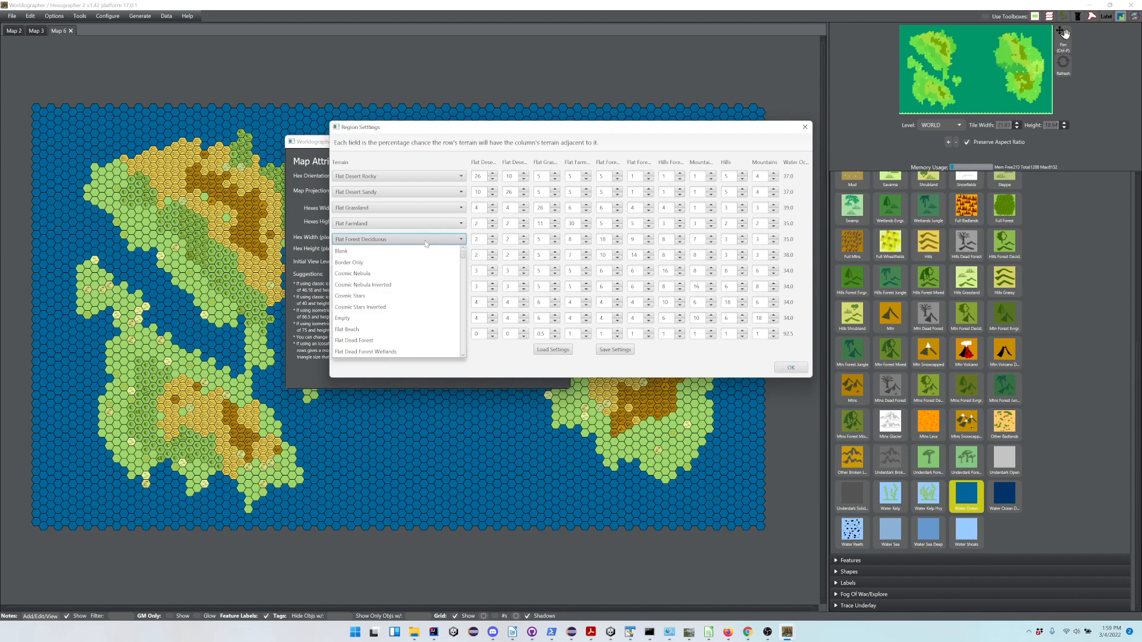
{"action": "left_click", "coordinate": [443, 168]}
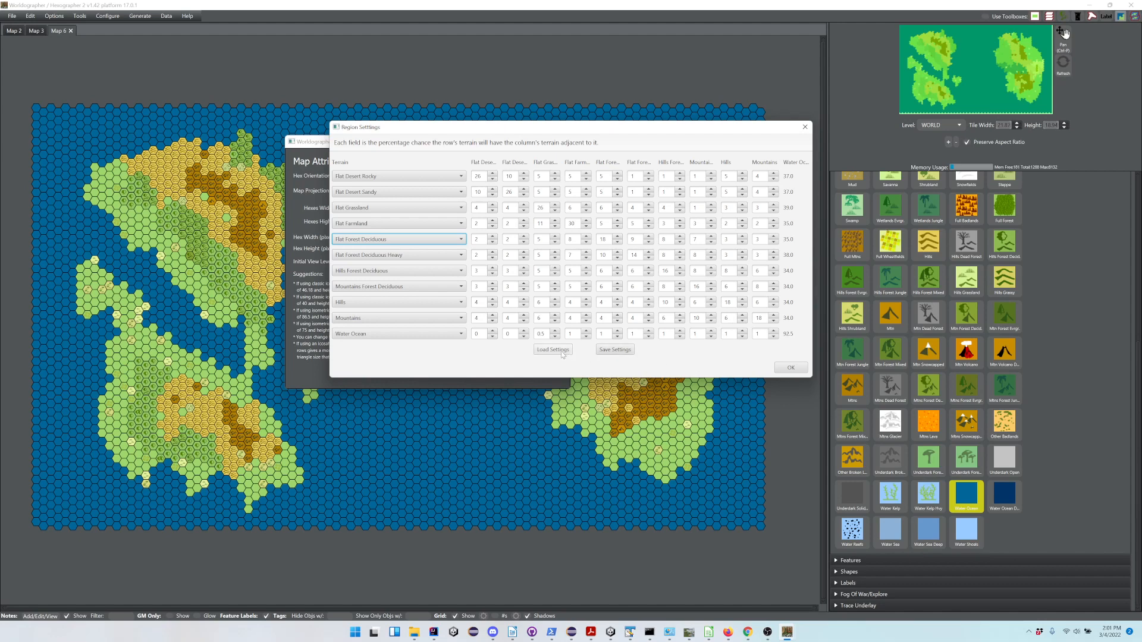
{"action": "left_click", "coordinate": [794, 369]}
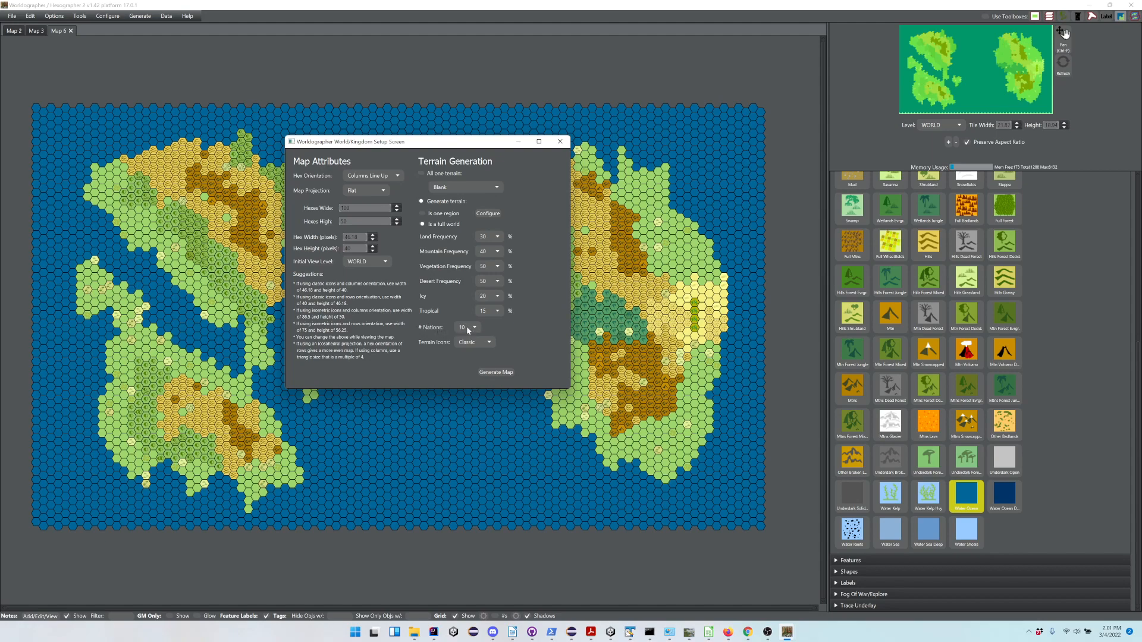
Generate the full-world map with the current frequency settings and 10 nations
{"action": "left_click", "coordinate": [491, 373]}
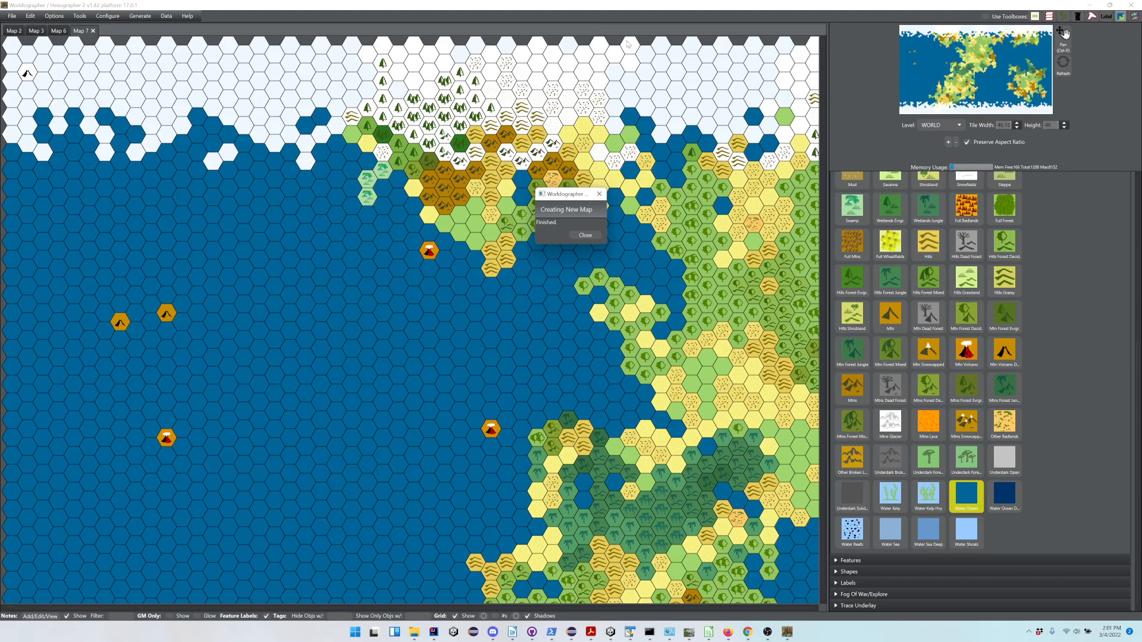
{"action": "left_click", "coordinate": [578, 235]}
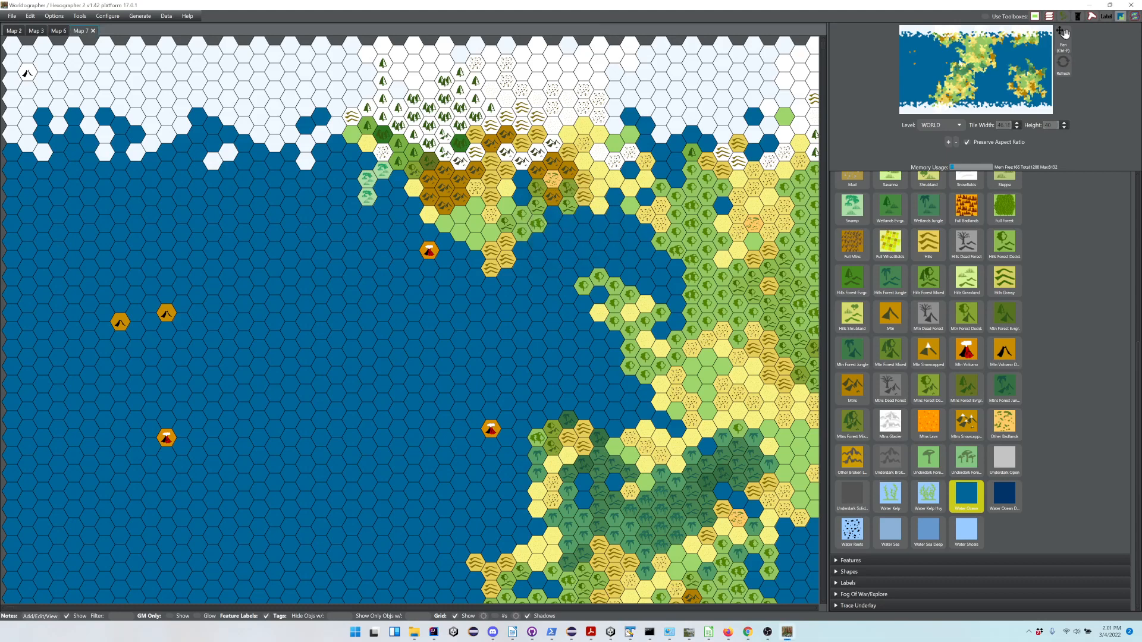
Remove columns from the map's west side and add four blank columns on its east side with Expand/Shrink Columns/Rows
{"action": "left_click_drag", "start_coordinate": [969, 59], "coordinate": [1051, 58]}
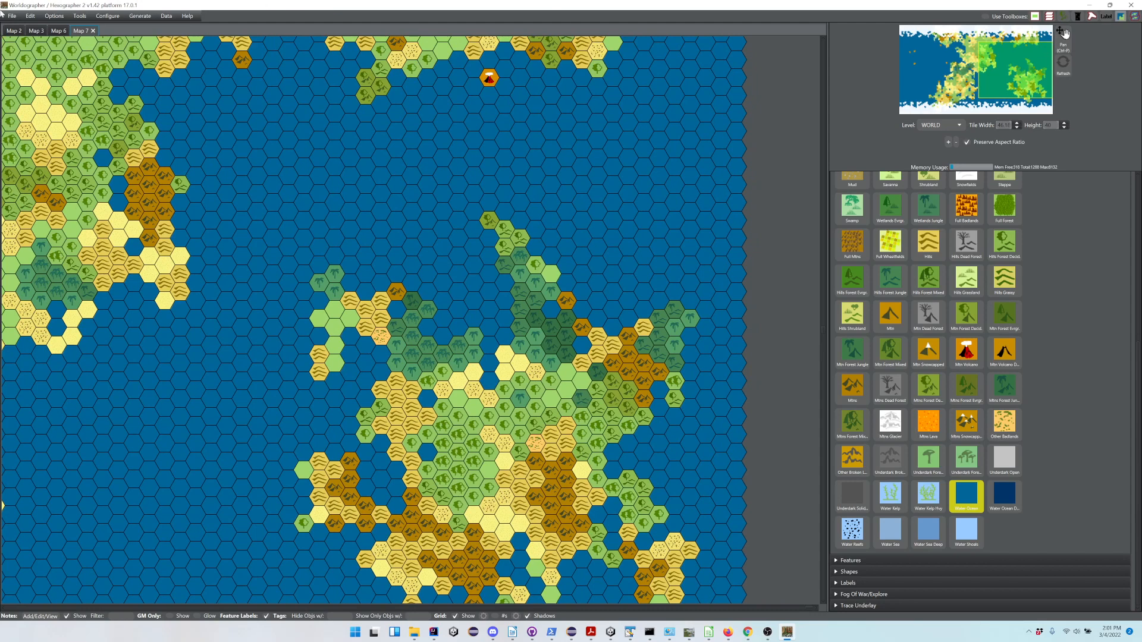
{"action": "left_click", "coordinate": [81, 16]}
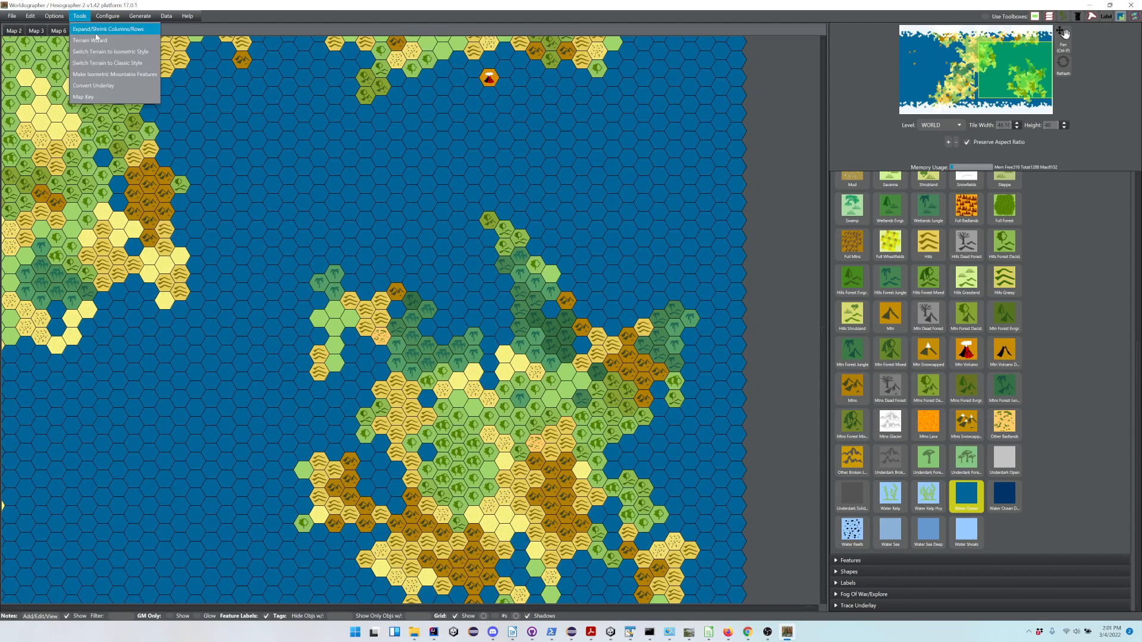
{"action": "left_click", "coordinate": [97, 31]}
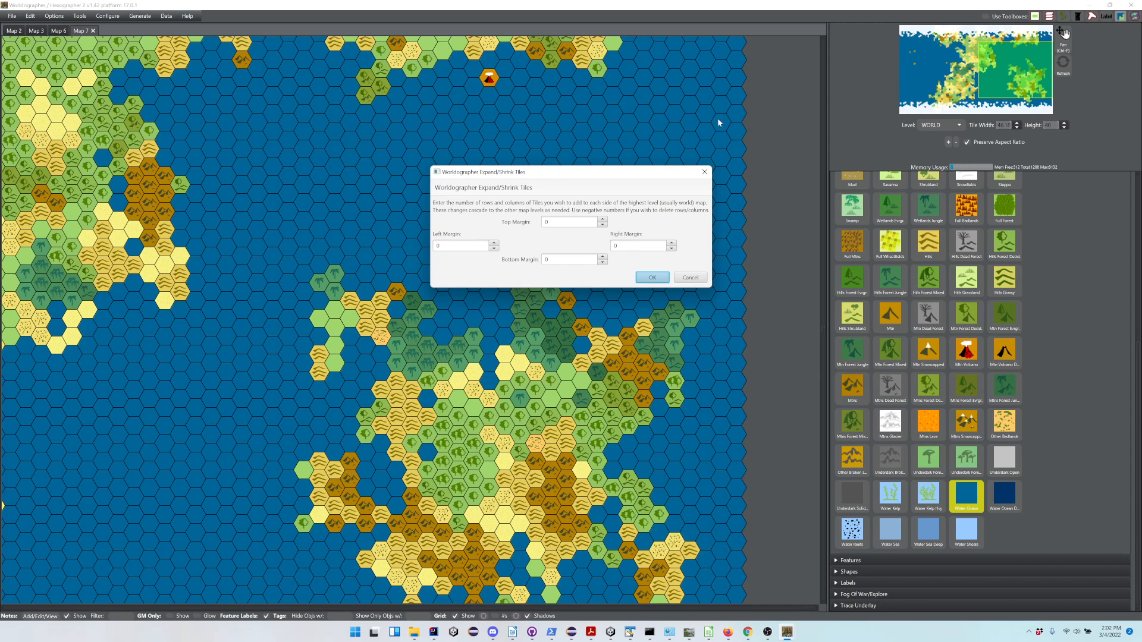
{"action": "left_click", "coordinate": [496, 249]}
{"action": "left_click", "coordinate": [496, 249]}
{"action": "left_click", "coordinate": [496, 249]}
{"action": "left_click", "coordinate": [672, 243]}
{"action": "left_click", "coordinate": [671, 243]}
{"action": "type", "text": "-"}
{"action": "left_click", "coordinate": [652, 278]}
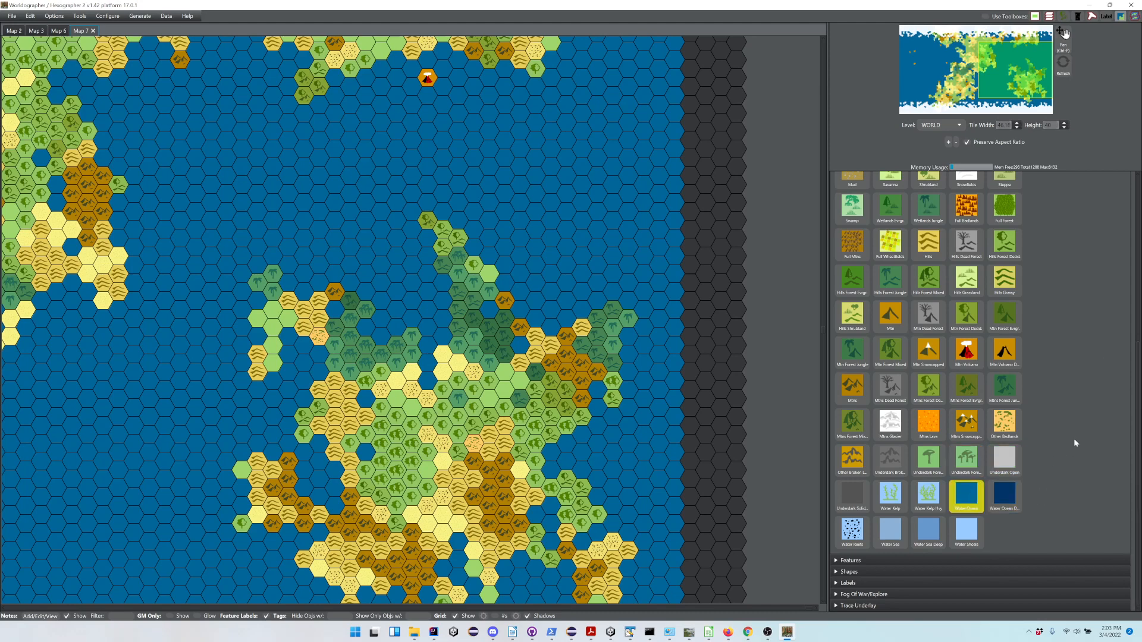
Fill the blank columns on the map's east side with Water Ocean terrain using the Paint Bucket
{"action": "scroll", "coordinate": [1135, 395], "scroll_direction": "up", "scroll_amount": 5}
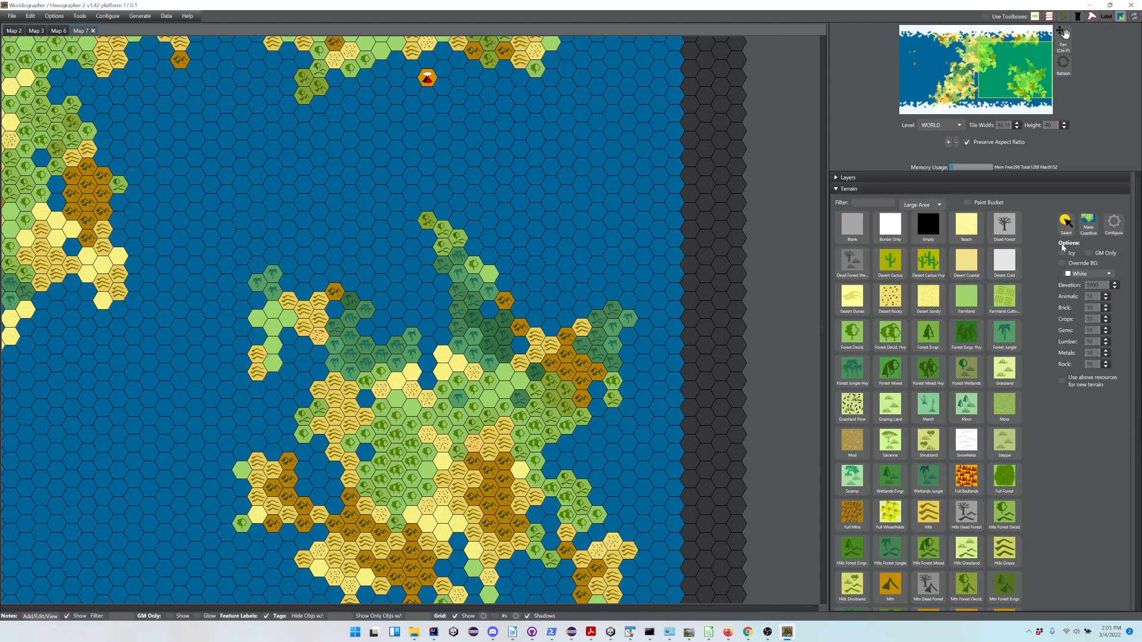
{"action": "left_click", "coordinate": [983, 204]}
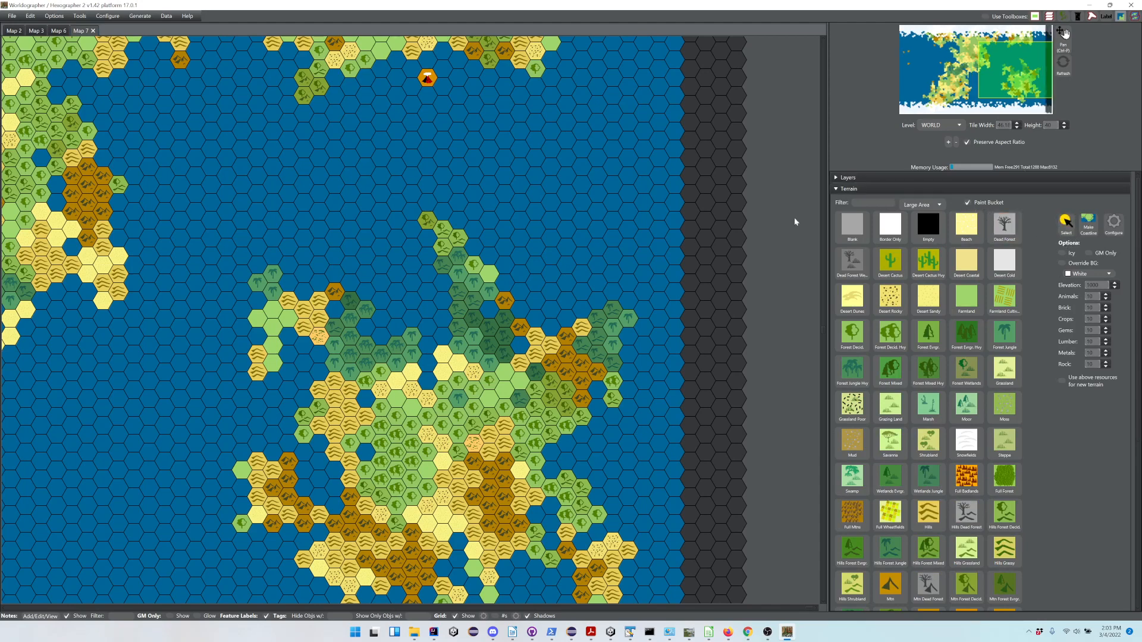
{"action": "left_click", "coordinate": [732, 223]}
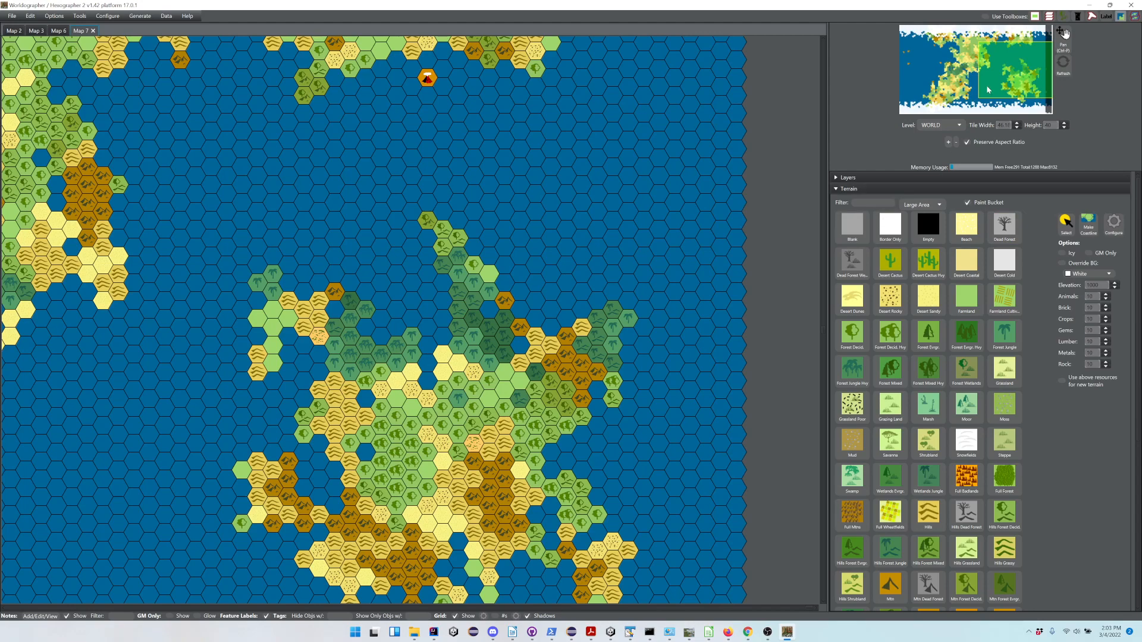
Place individual icy ocean tiles along the polar ice edge in the newly filled northeastern columns
{"action": "left_click", "coordinate": [1015, 57]}
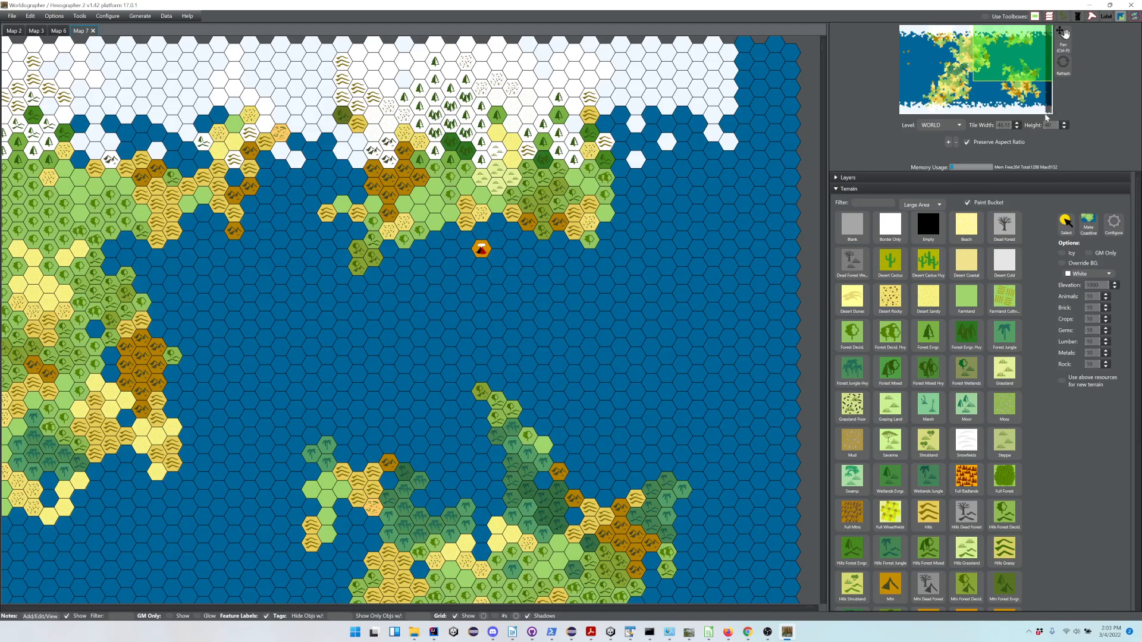
{"action": "left_click", "coordinate": [1062, 254]}
{"action": "left_click", "coordinate": [745, 101]}
{"action": "left_click", "coordinate": [759, 106]}
{"action": "left_click", "coordinate": [774, 97]}
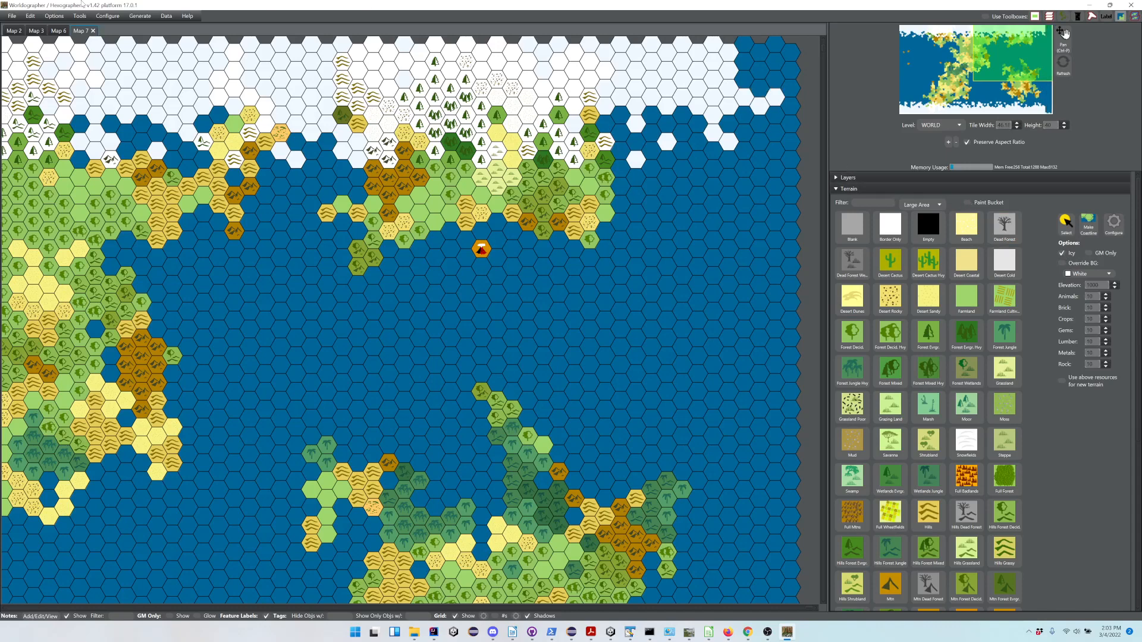
Enable Wide Terrain Placement (3 tiles across) and paint icy ocean over the remaining open water in the map's northeast corner
{"action": "left_click", "coordinate": [54, 16]}
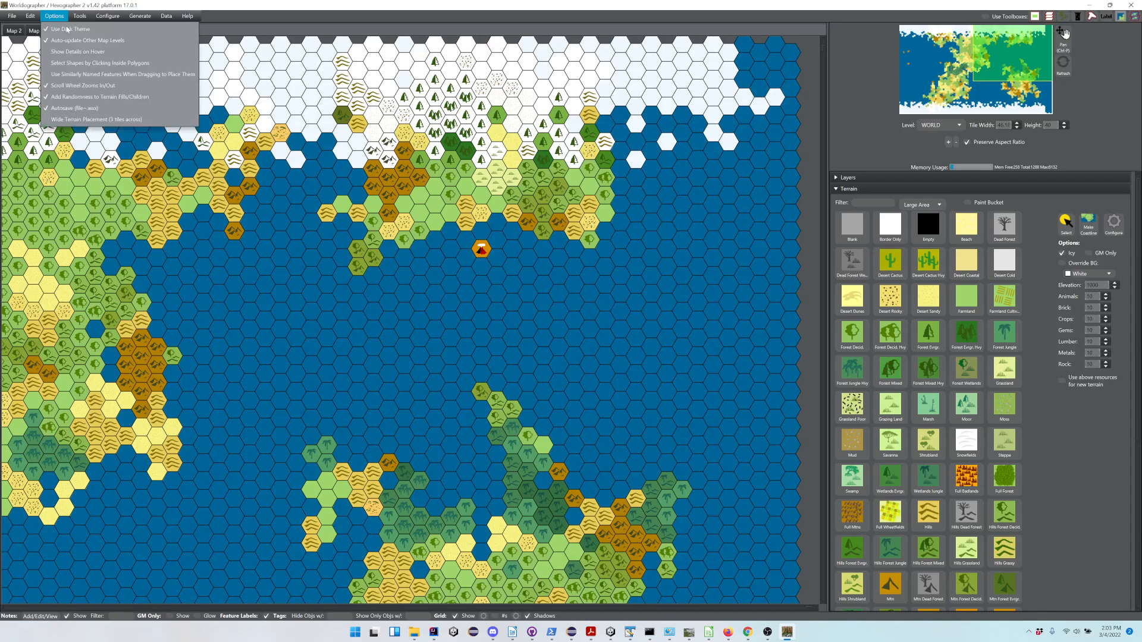
{"action": "left_click", "coordinate": [96, 119]}
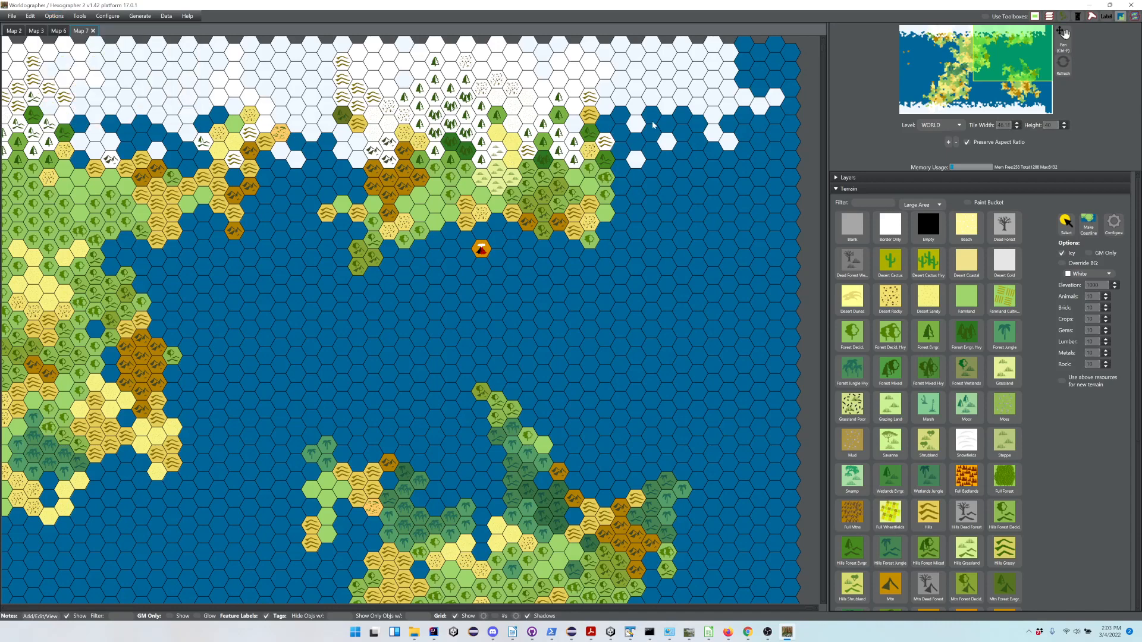
{"action": "mouse_move", "coordinate": [742, 63]}
{"action": "left_mouse_down"}
{"action": "mouse_move", "coordinate": [775, 54]}
{"action": "mouse_move", "coordinate": [785, 69]}
{"action": "mouse_move", "coordinate": [777, 96]}
{"action": "mouse_move", "coordinate": [791, 110]}
{"action": "left_mouse_up"}
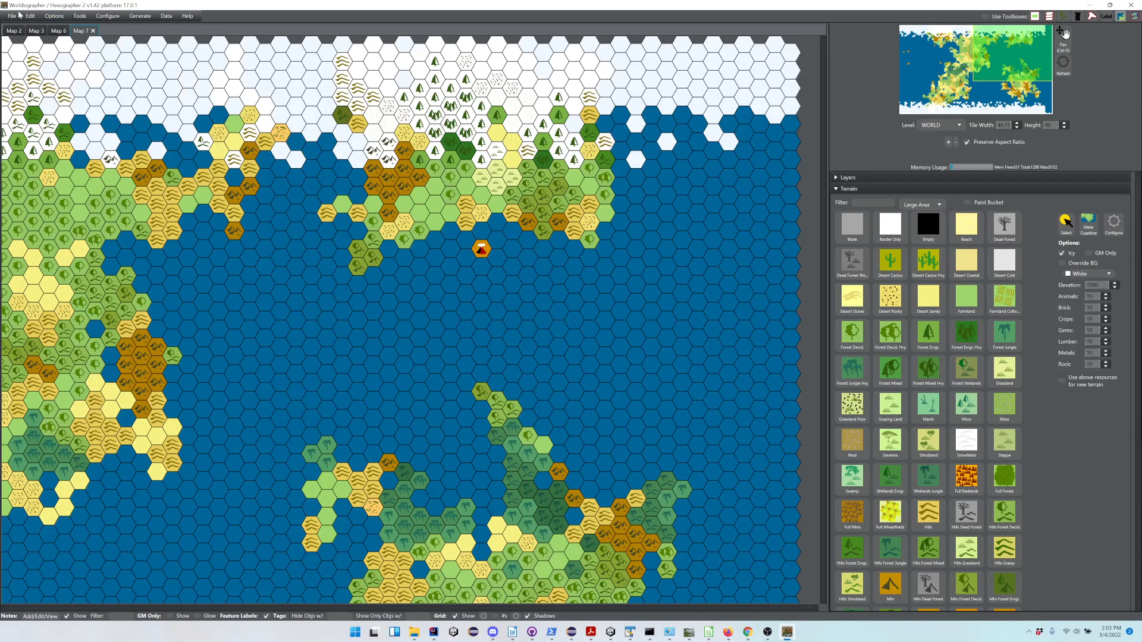
Try placing a wide icy ocean patch in the open eastern sea and undo it
{"action": "left_click", "coordinate": [54, 16]}
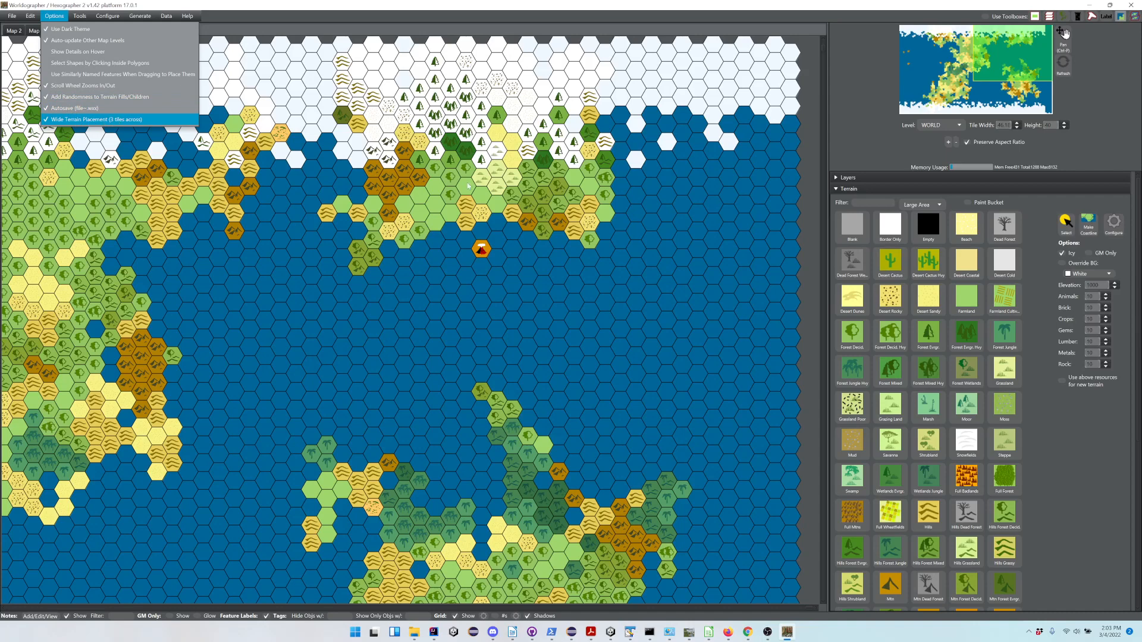
{"action": "left_click", "coordinate": [726, 253]}
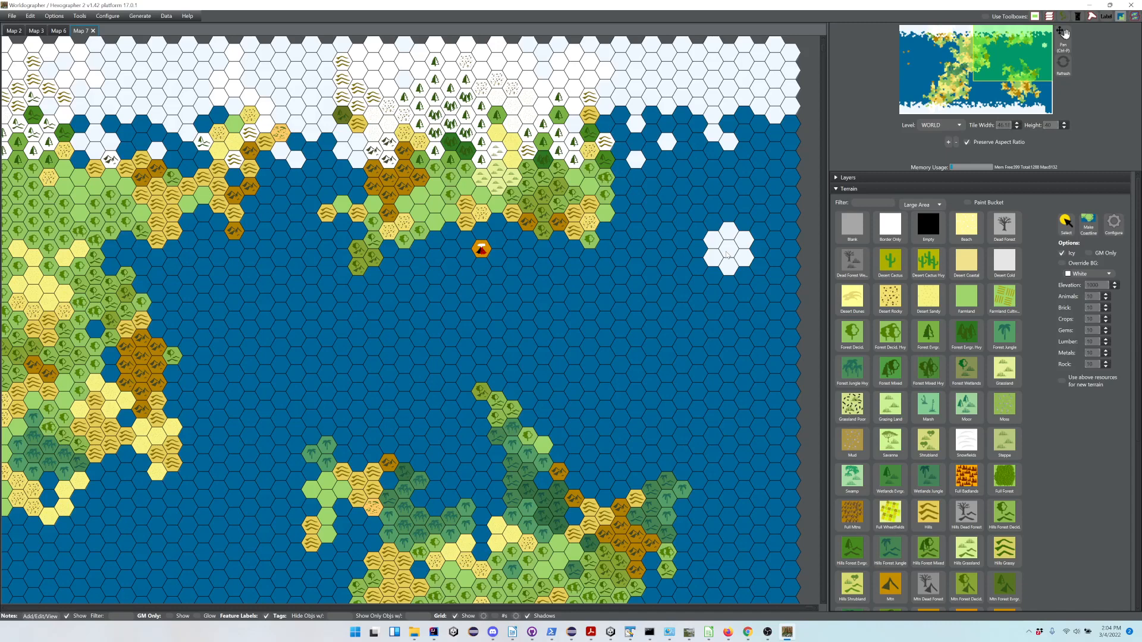
{"action": "left_click", "coordinate": [723, 252]}
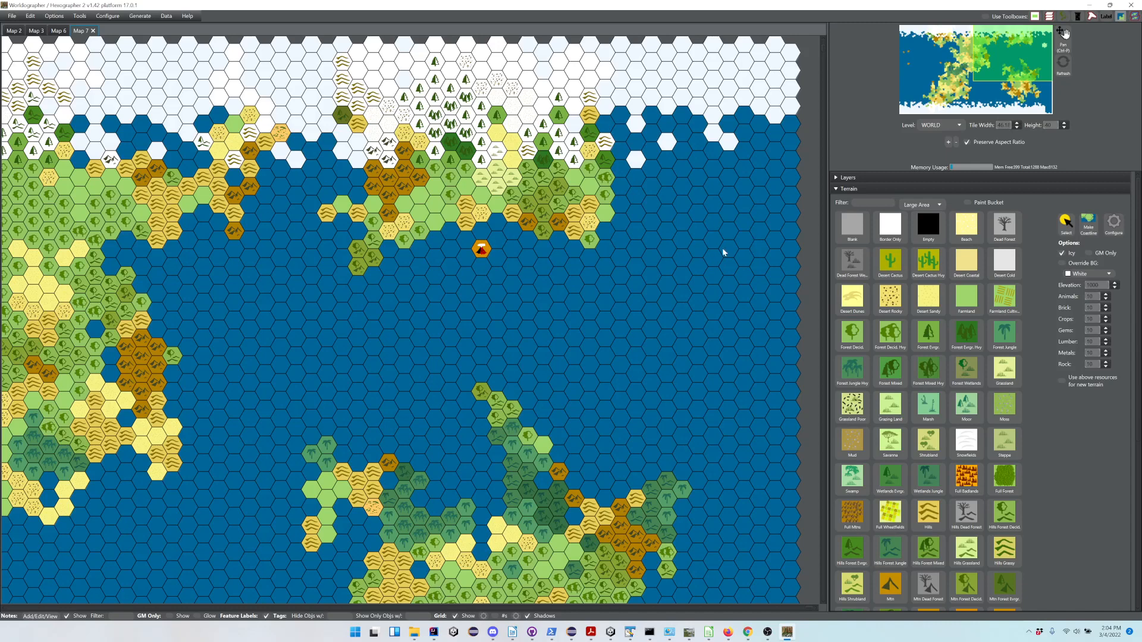
{"action": "left_click", "coordinate": [32, 17]}
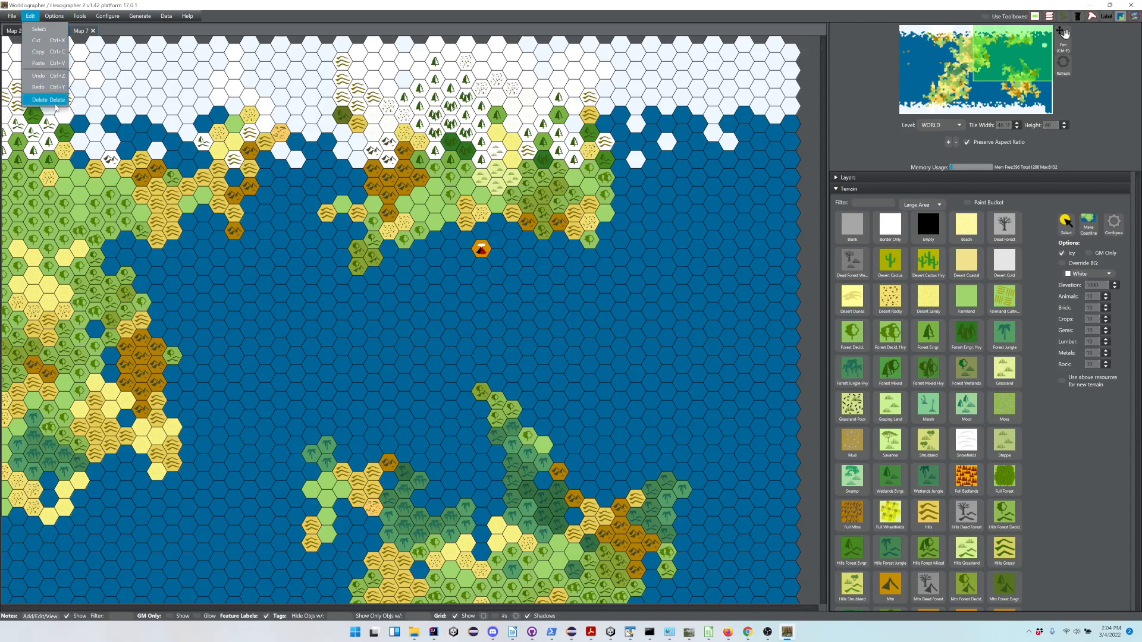
{"action": "left_click", "coordinate": [431, 5]}
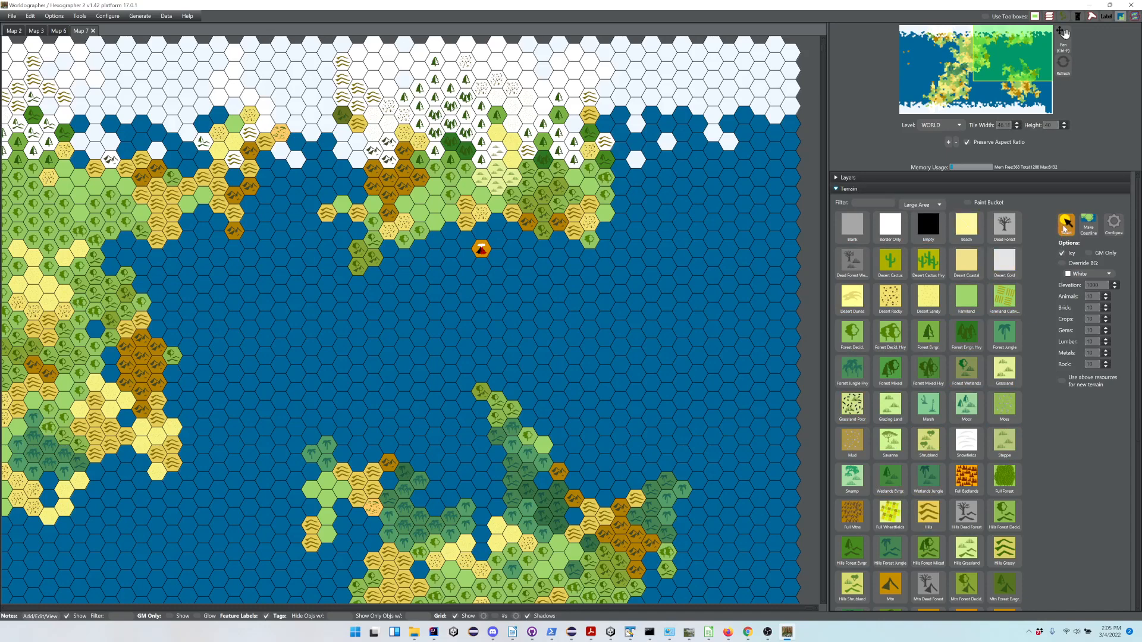
Draw a natural coastline around the southeastern tip of the northern continent with Make Coastline
{"action": "left_click", "coordinate": [1066, 226]}
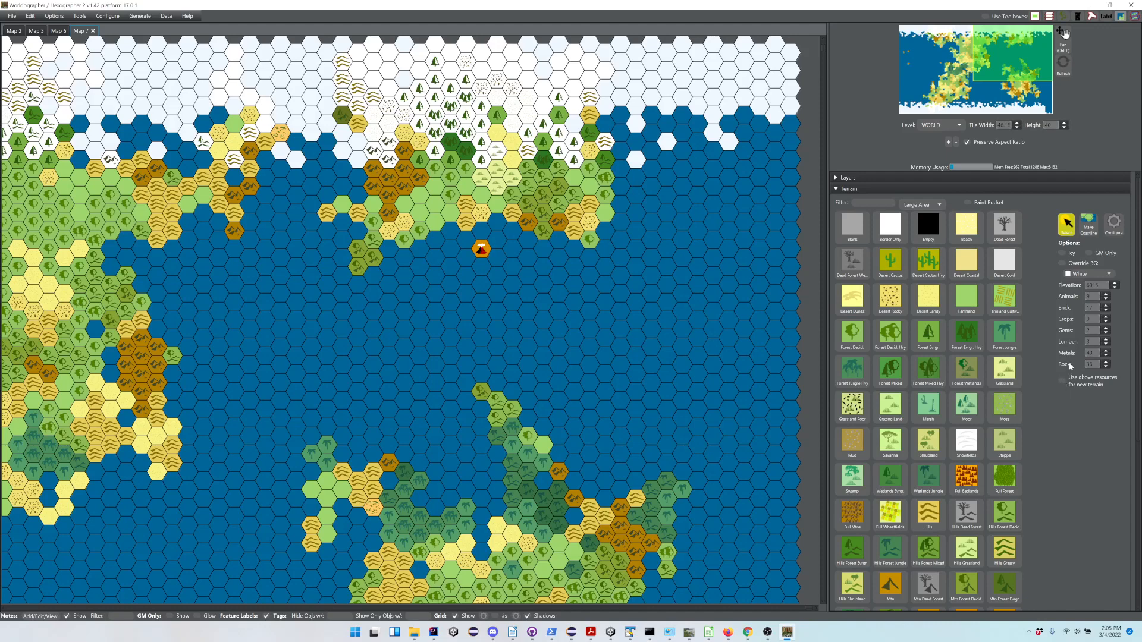
{"action": "left_click", "coordinate": [1085, 233]}
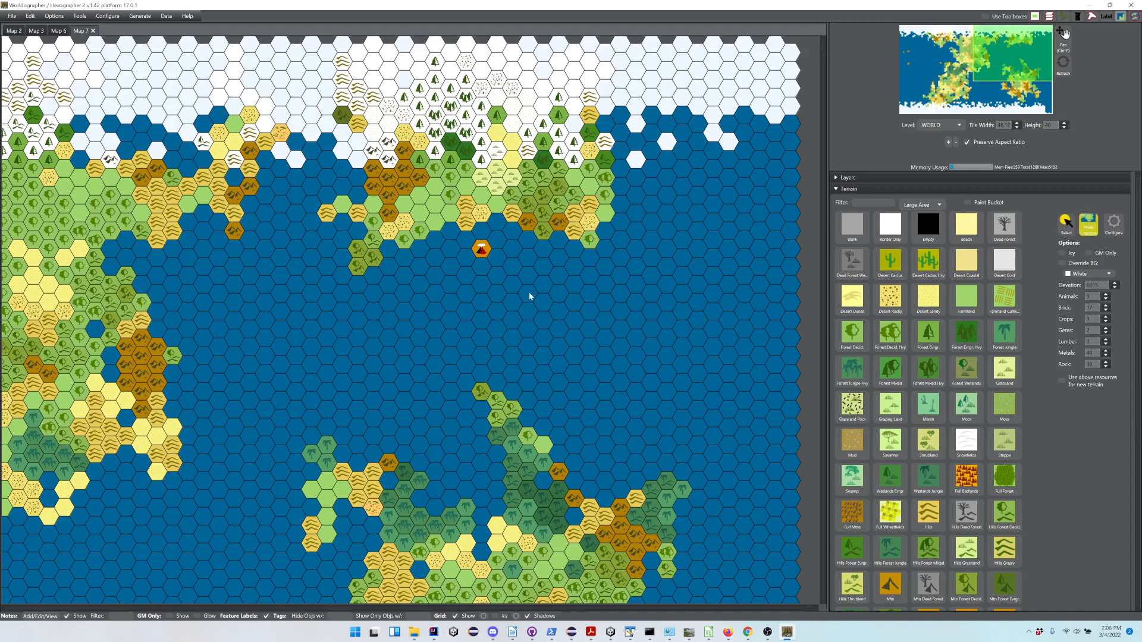
{"action": "scroll", "coordinate": [531, 295], "scroll_direction": "up", "scroll_amount": 2}
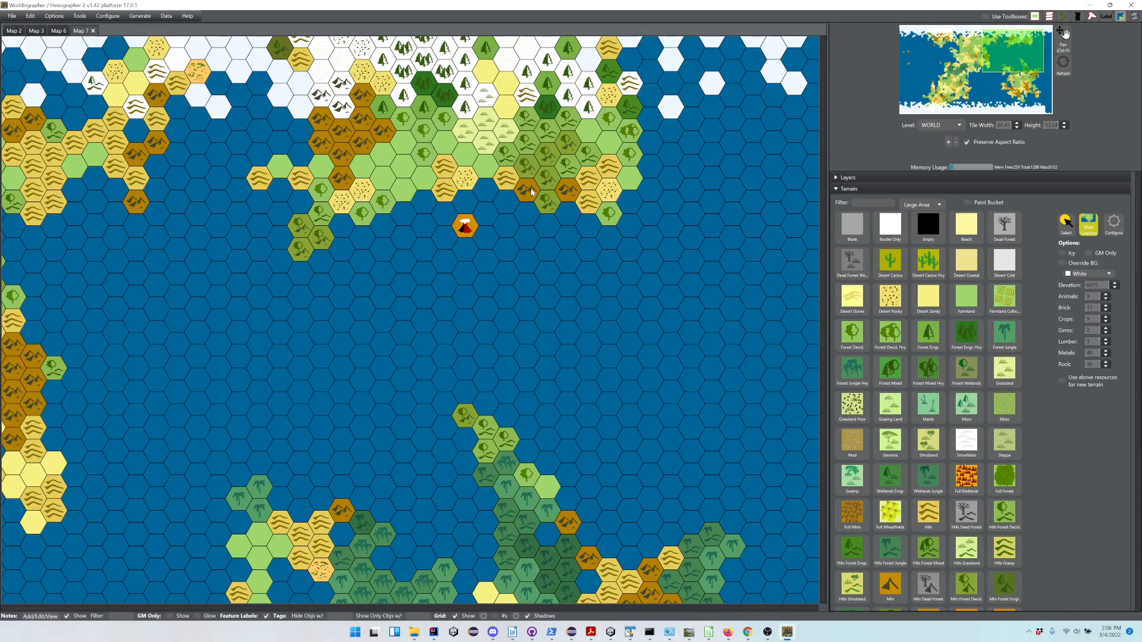
{"action": "left_click", "coordinate": [570, 220]}
{"action": "left_click", "coordinate": [586, 228]}
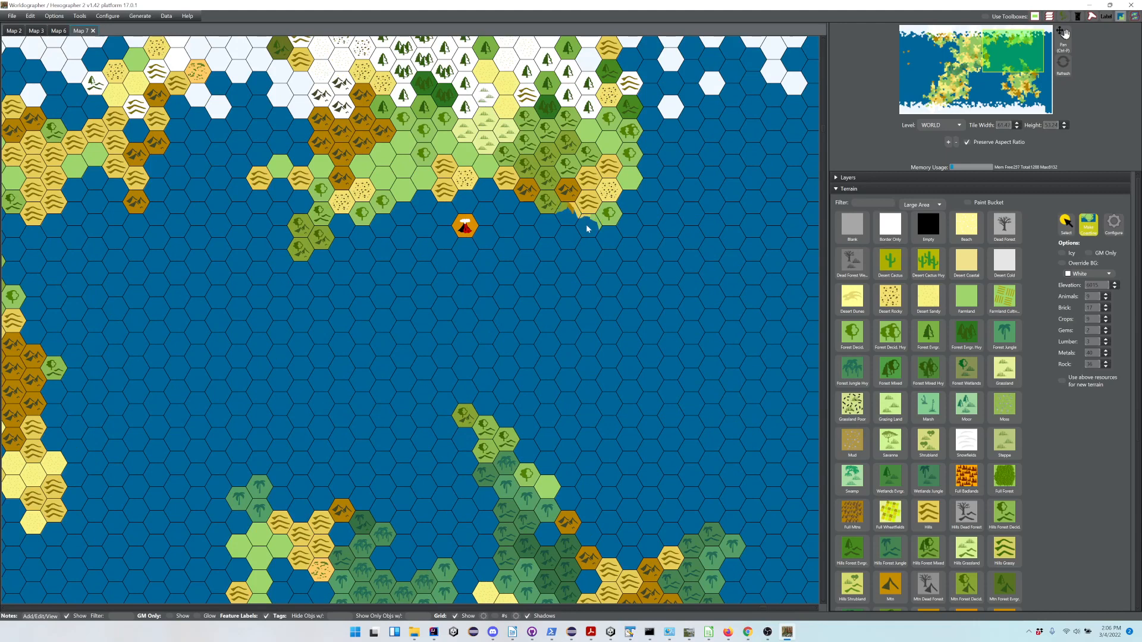
{"action": "left_click", "coordinate": [618, 230]}
{"action": "left_click", "coordinate": [629, 203]}
{"action": "left_click", "coordinate": [647, 193]}
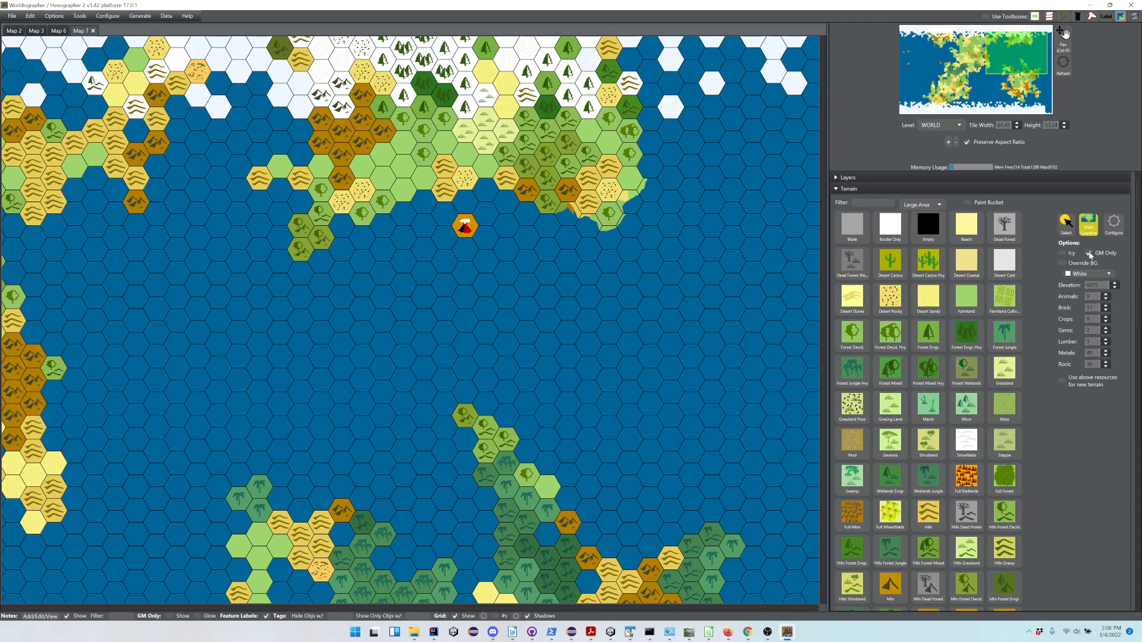
Select the volcano tile in the sea south of the northern continent and mark it GM Only
{"action": "left_click", "coordinate": [1066, 225]}
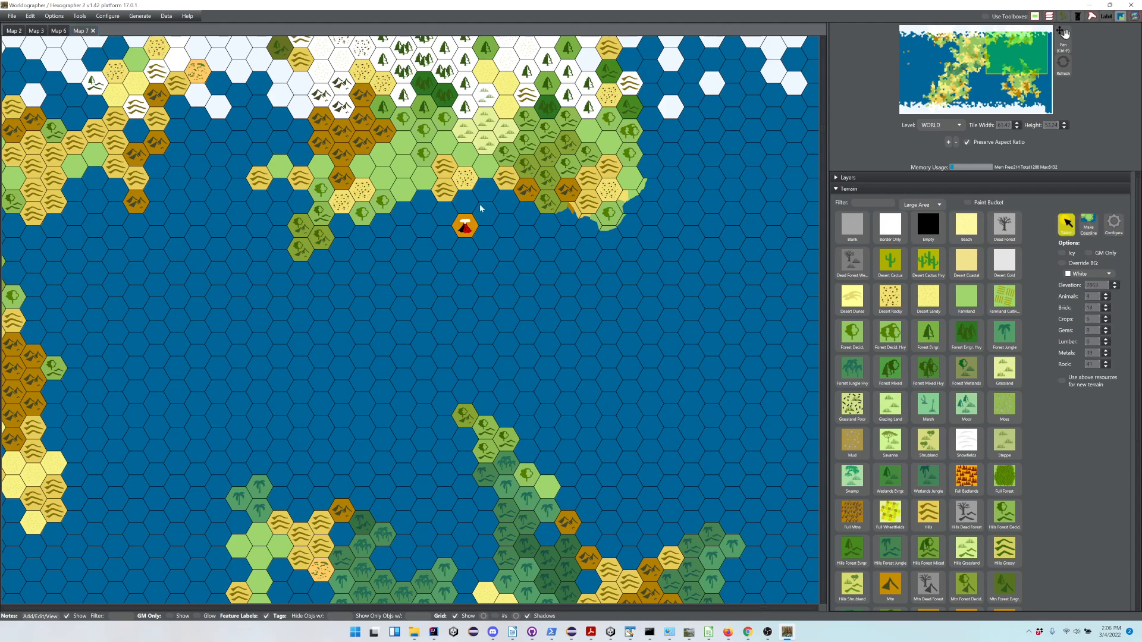
{"action": "left_click", "coordinate": [463, 228]}
{"action": "left_click", "coordinate": [467, 230]}
{"action": "left_click", "coordinate": [1088, 255]}
Check the Fog of War/Explore tools and turn on the display of GM-only items
{"action": "left_click", "coordinate": [857, 191]}
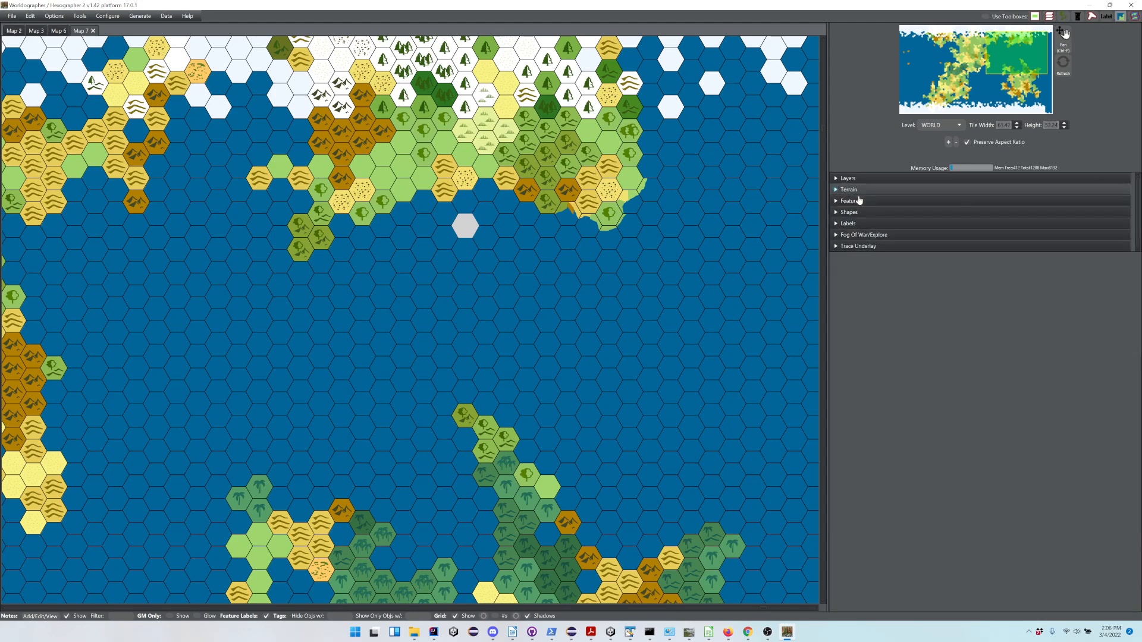
{"action": "left_click", "coordinate": [866, 236]}
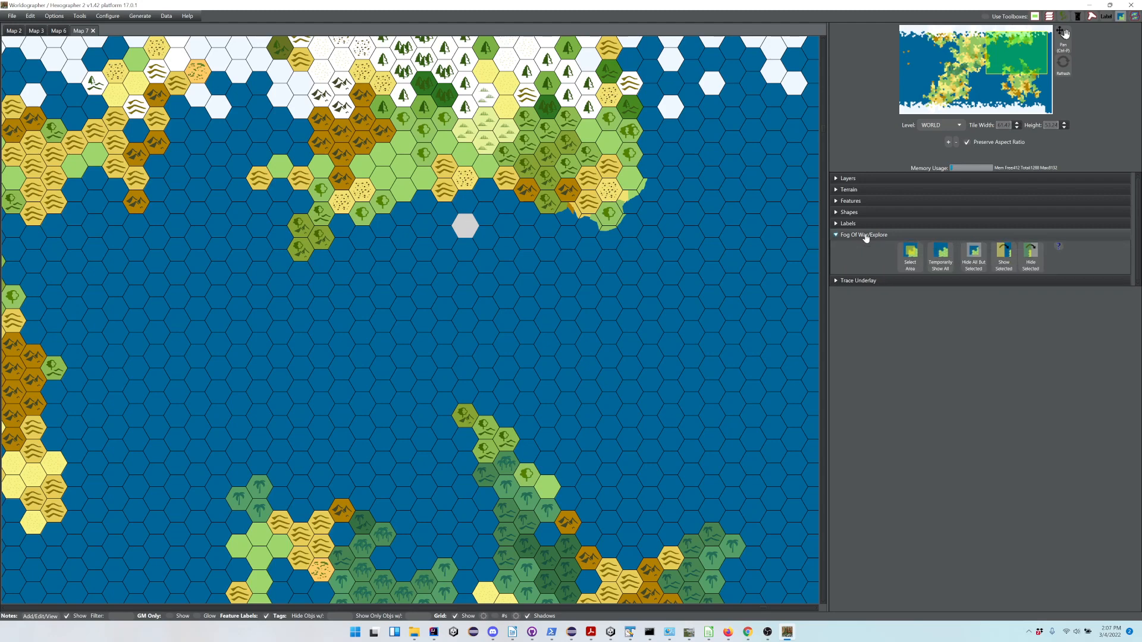
{"action": "left_click", "coordinate": [865, 236]}
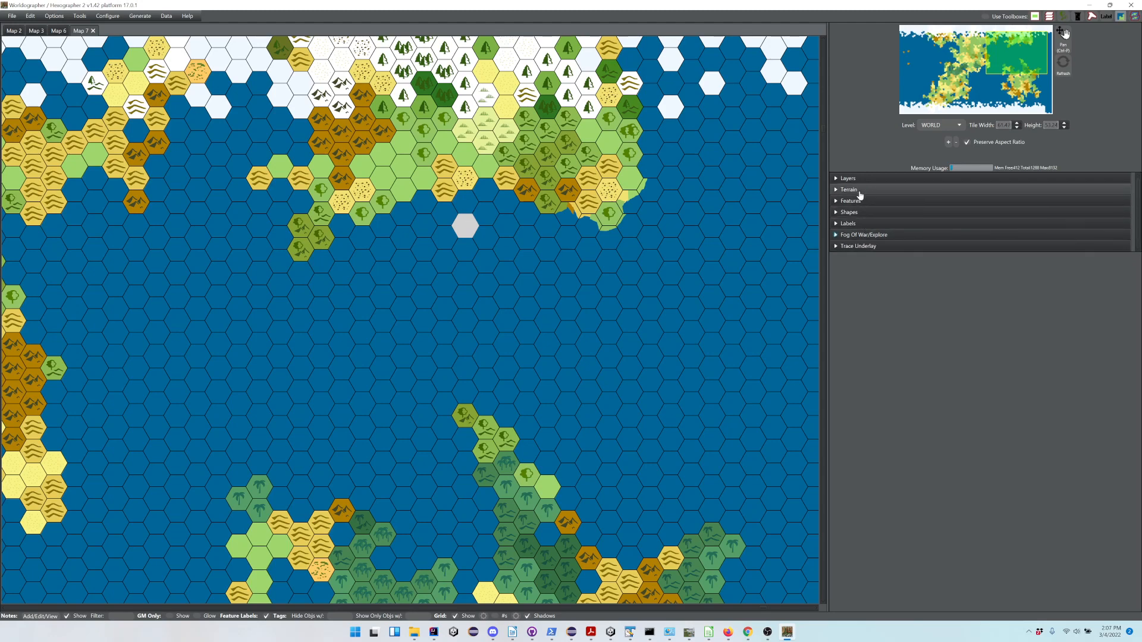
{"action": "left_click", "coordinate": [856, 190]}
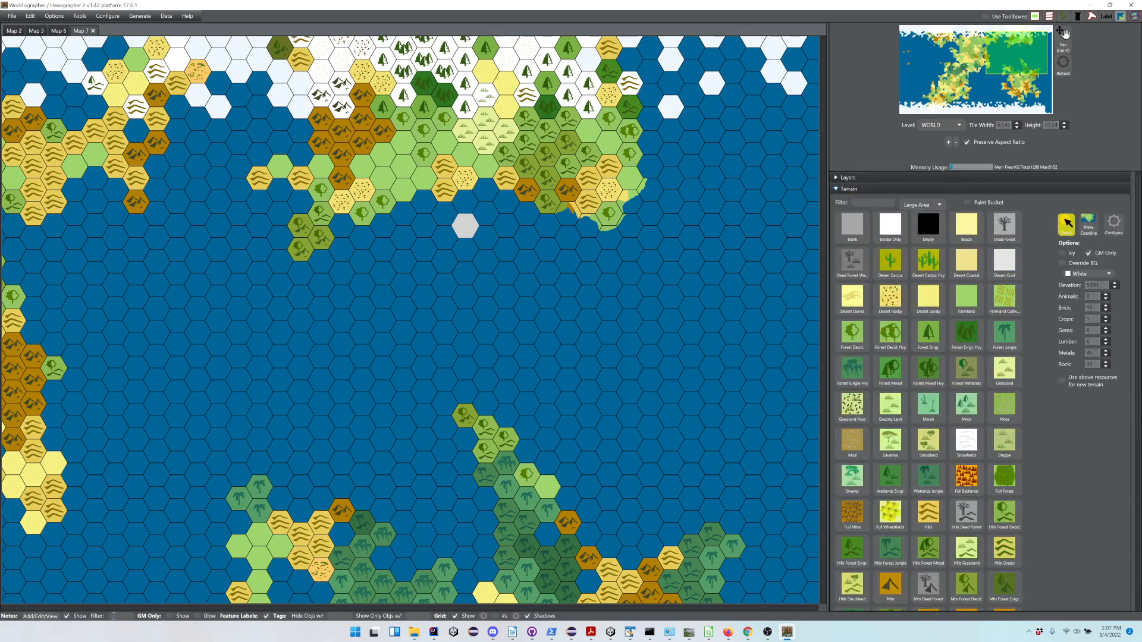
{"action": "left_click", "coordinate": [170, 617]}
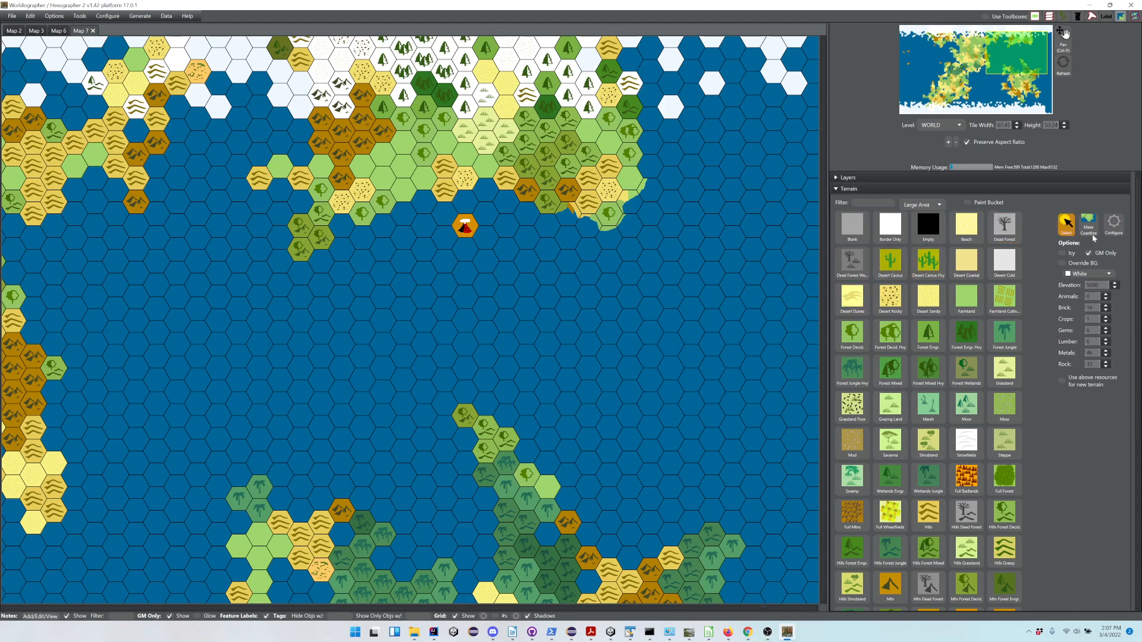
Override the volcano tile's background color, trying #e6b34d before choosing Magenta
{"action": "left_click", "coordinate": [1062, 263]}
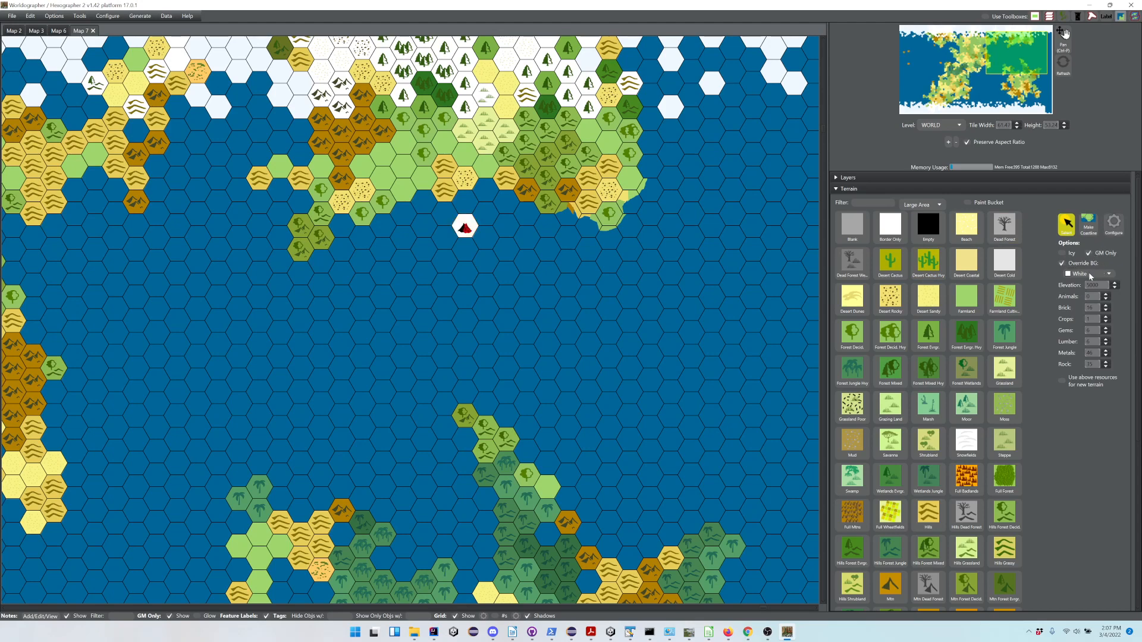
{"action": "left_click", "coordinate": [1088, 274]}
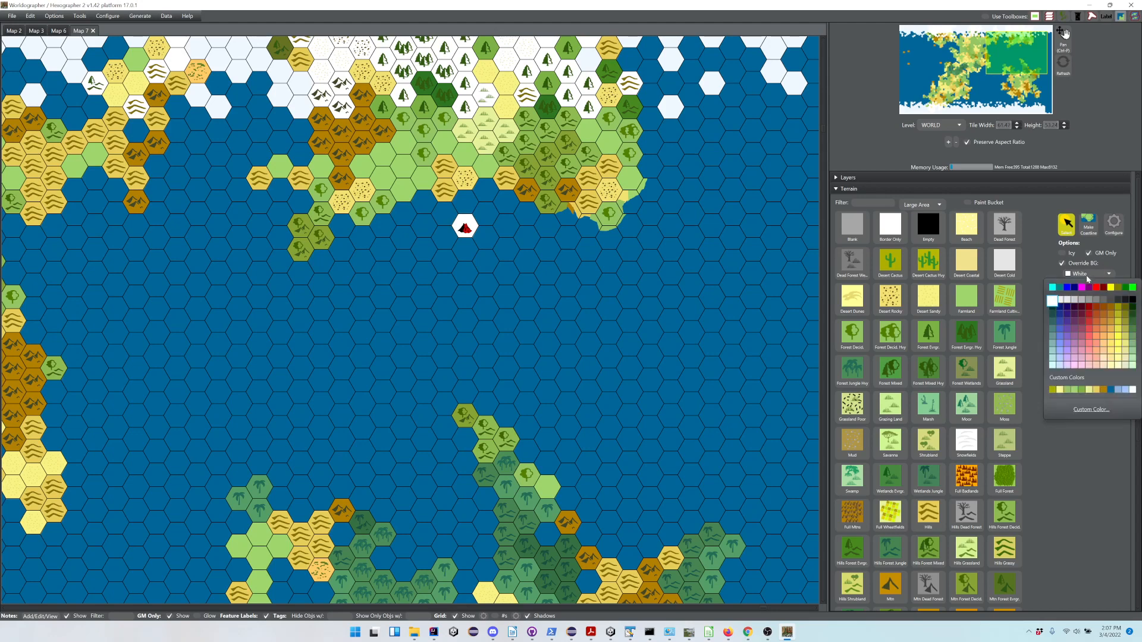
{"action": "left_click", "coordinate": [1103, 338]}
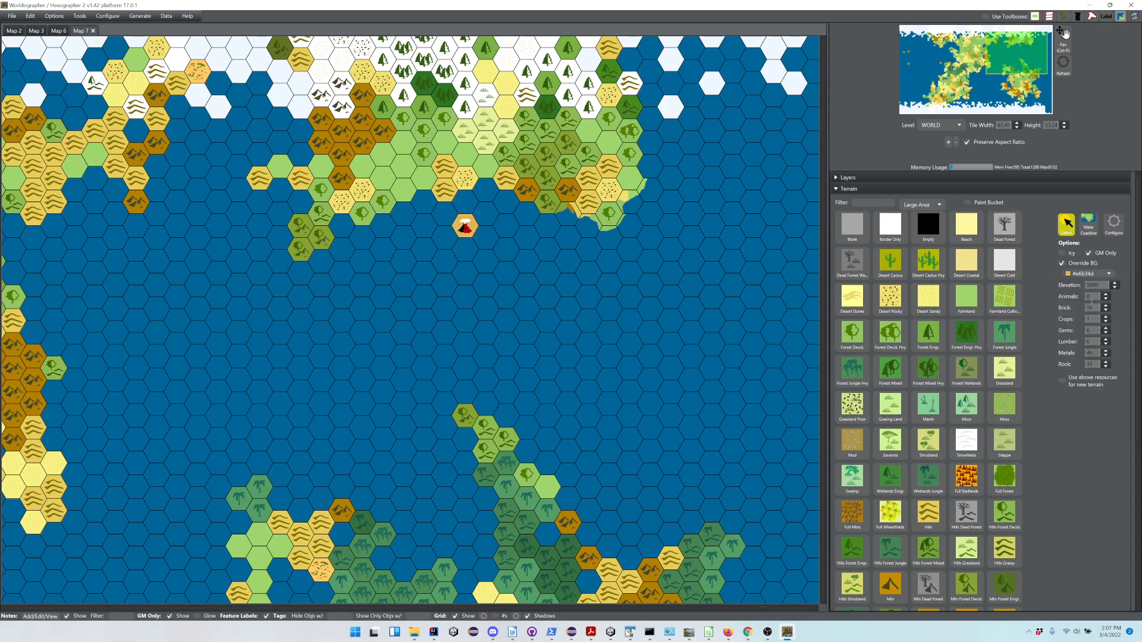
{"action": "left_click", "coordinate": [1088, 275]}
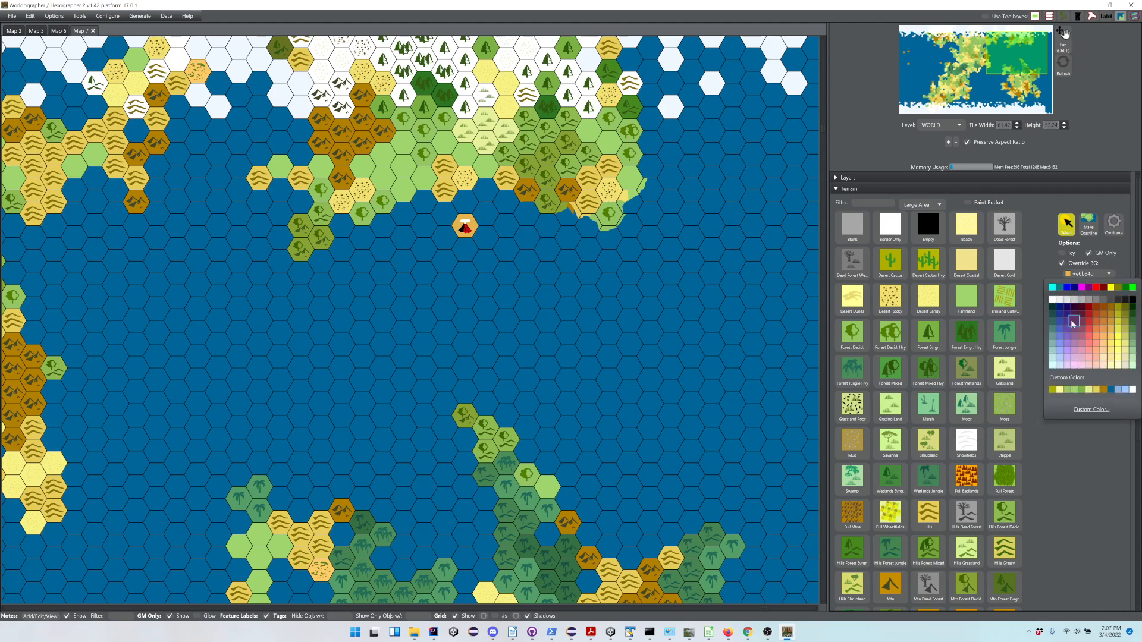
{"action": "left_click", "coordinate": [1084, 288]}
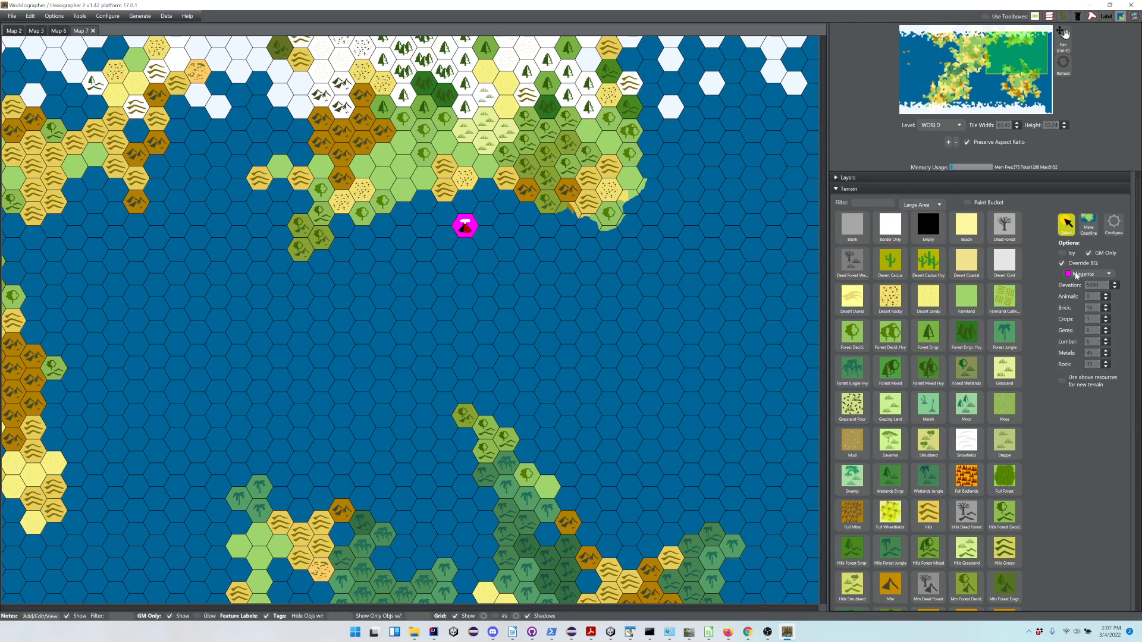
Examine the terrain configuration for the Classic style, including background color, icon, size and elevation settings
{"action": "left_click", "coordinate": [1115, 224]}
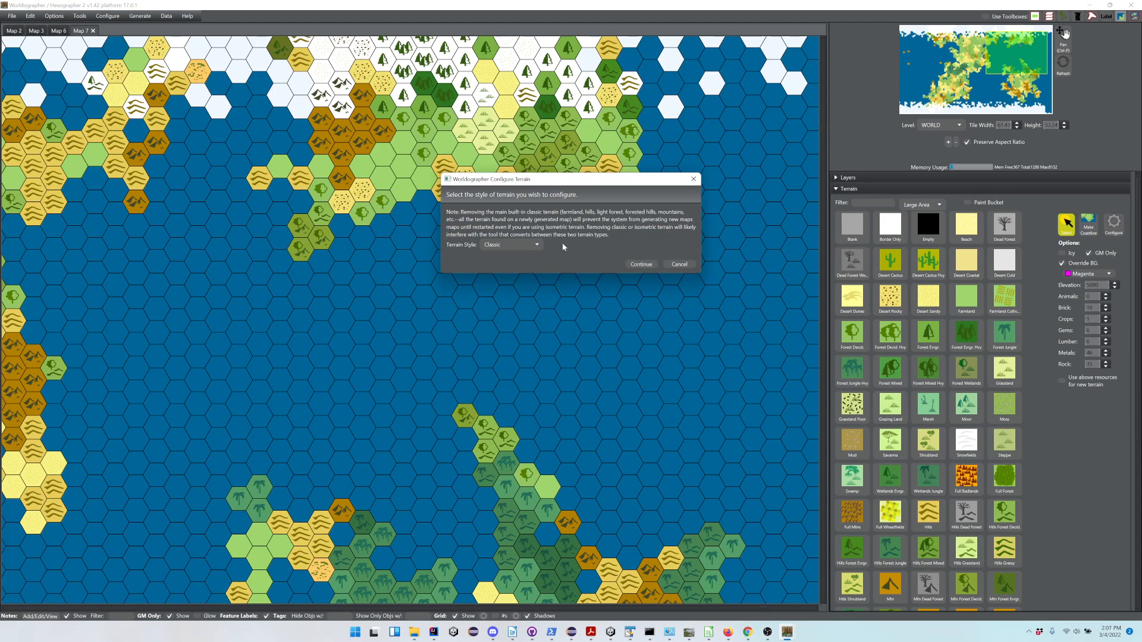
{"action": "left_click", "coordinate": [641, 264]}
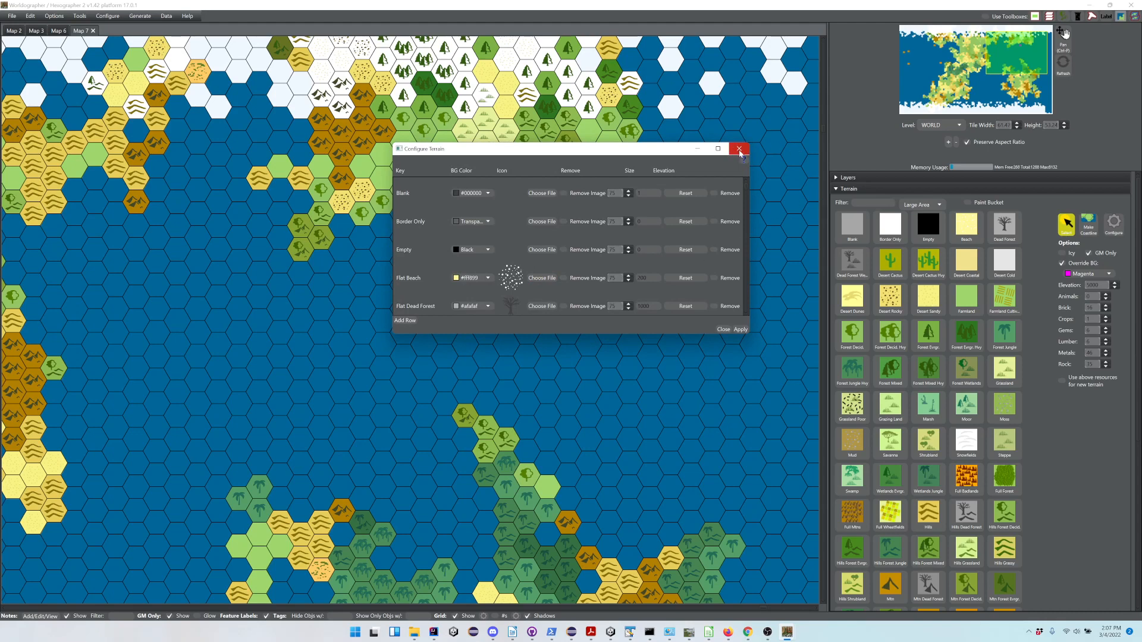
{"action": "left_click", "coordinate": [739, 150]}
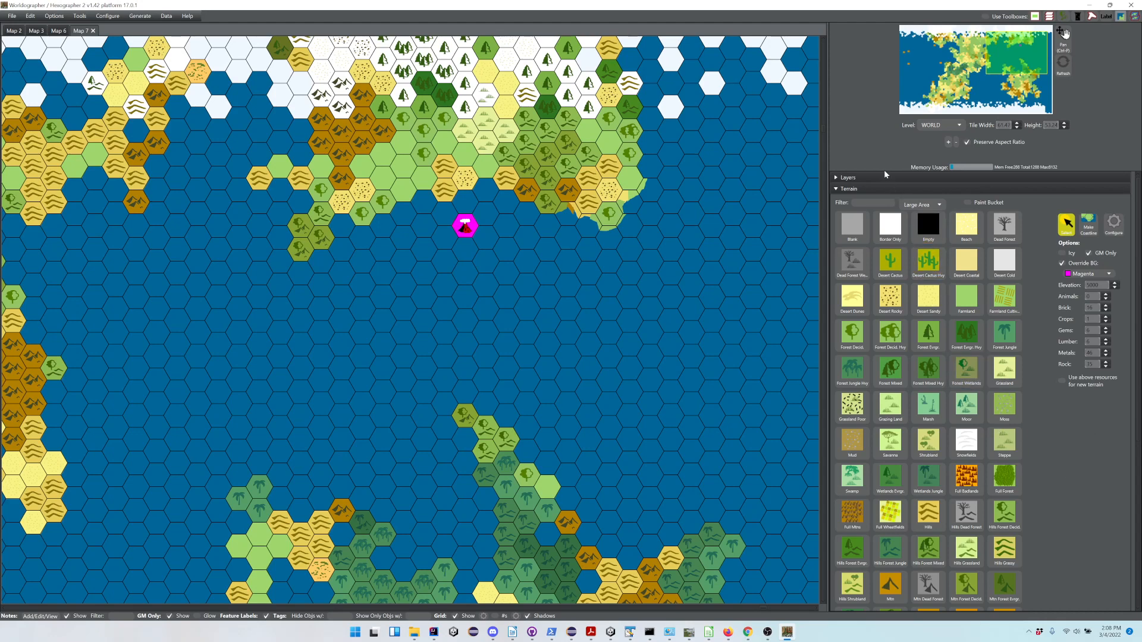
Switch from terrain to the map features, limited to the Classic style and filtered by "city"
{"action": "left_click", "coordinate": [878, 190]}
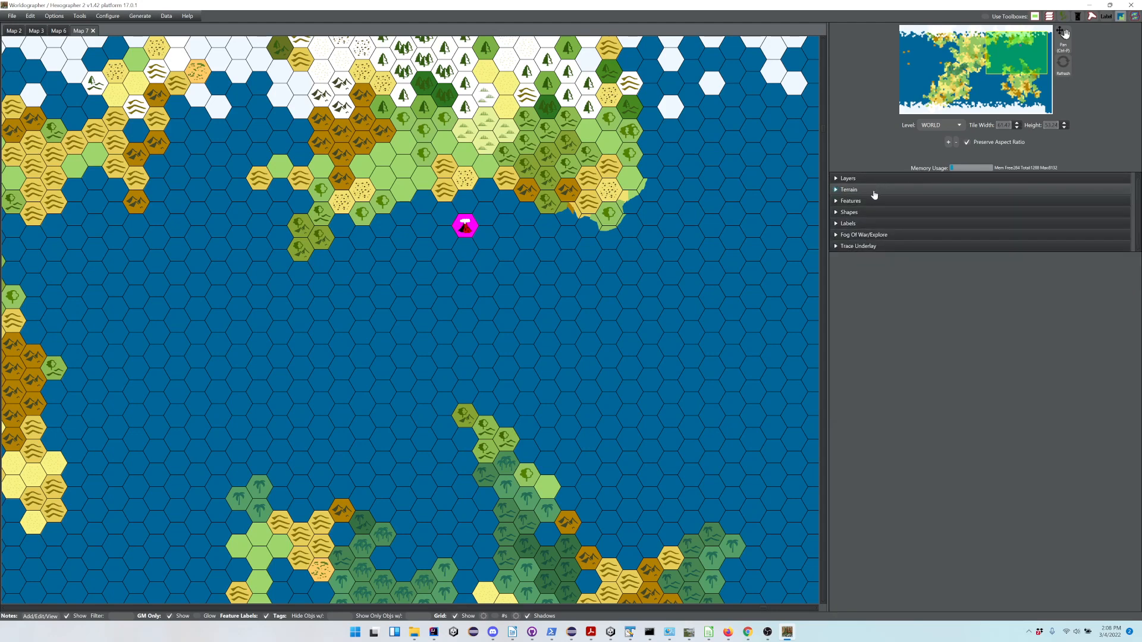
{"action": "left_click", "coordinate": [857, 203]}
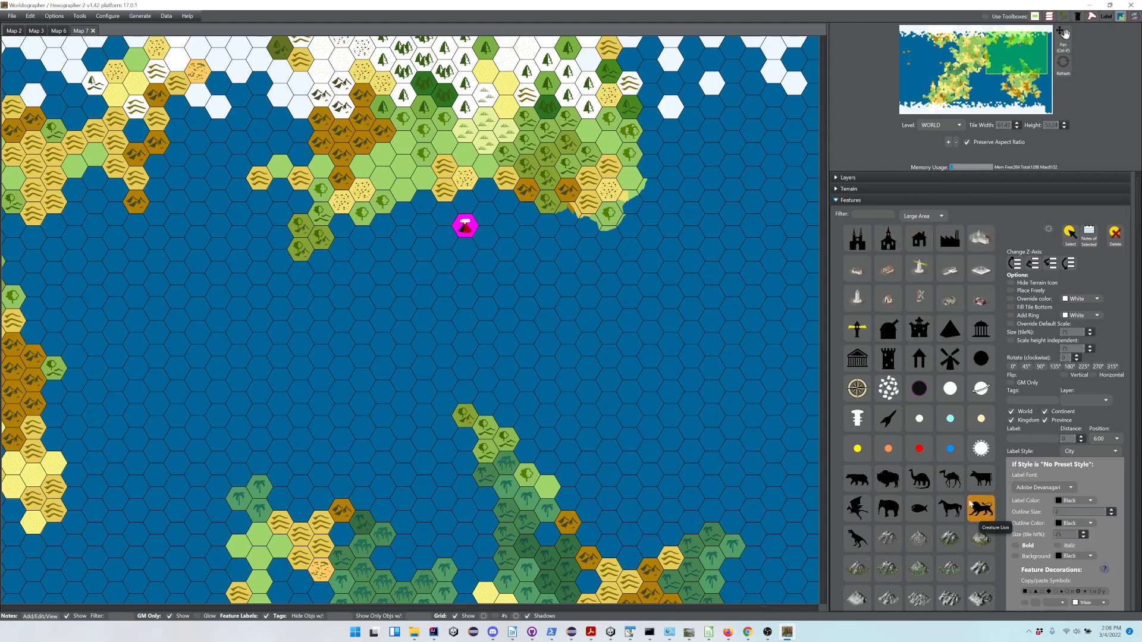
{"action": "left_click", "coordinate": [916, 217]}
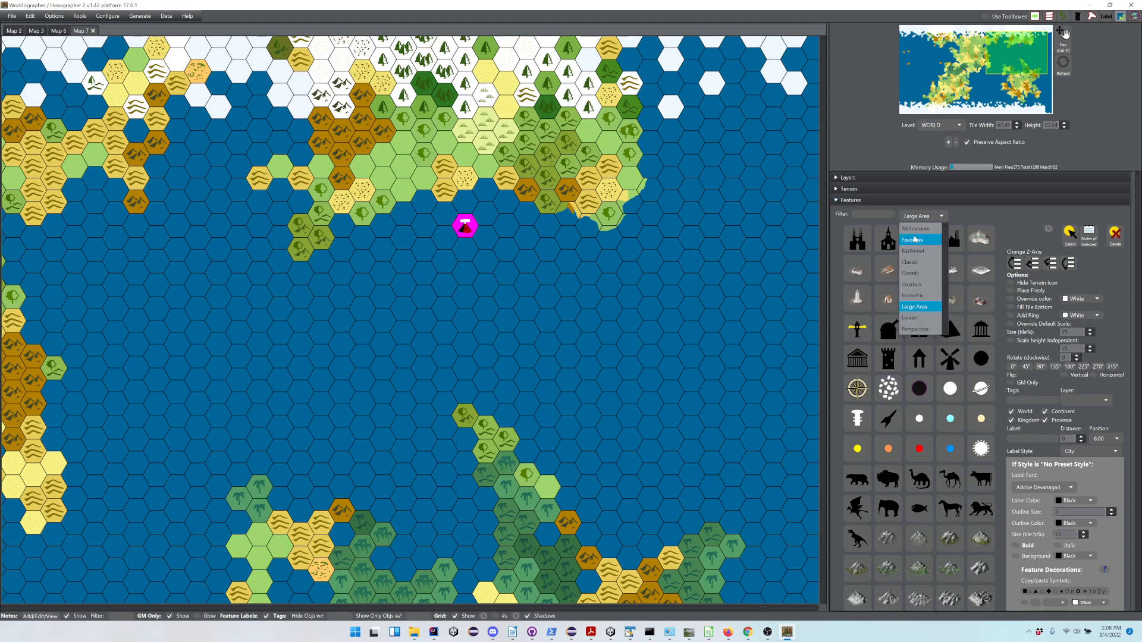
{"action": "left_click", "coordinate": [910, 269]}
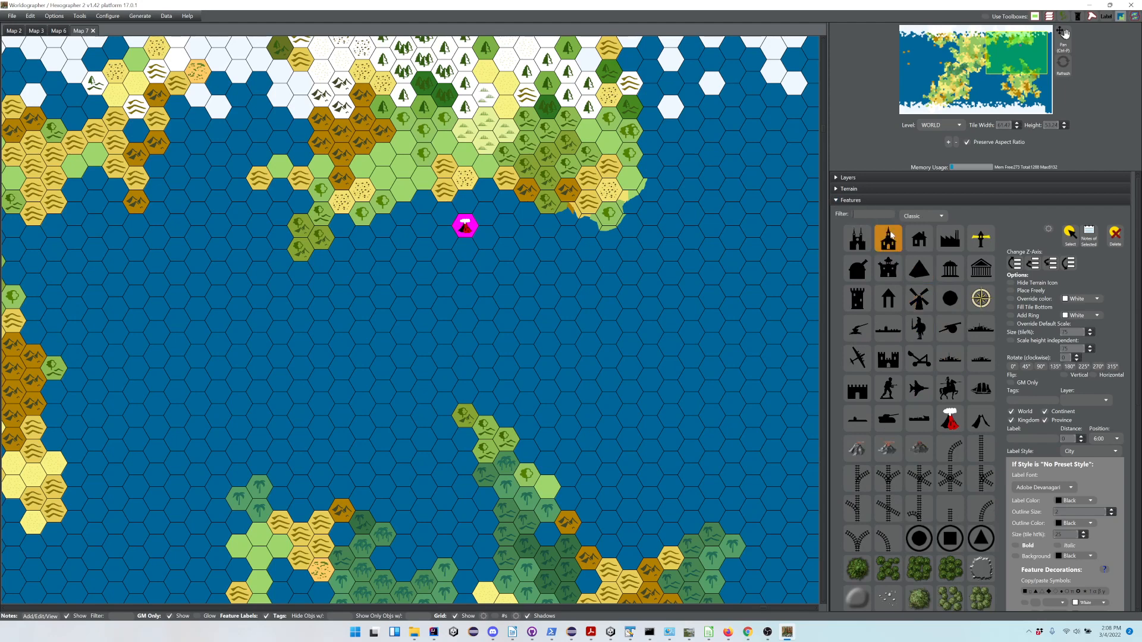
{"action": "type", "text": "ity"}
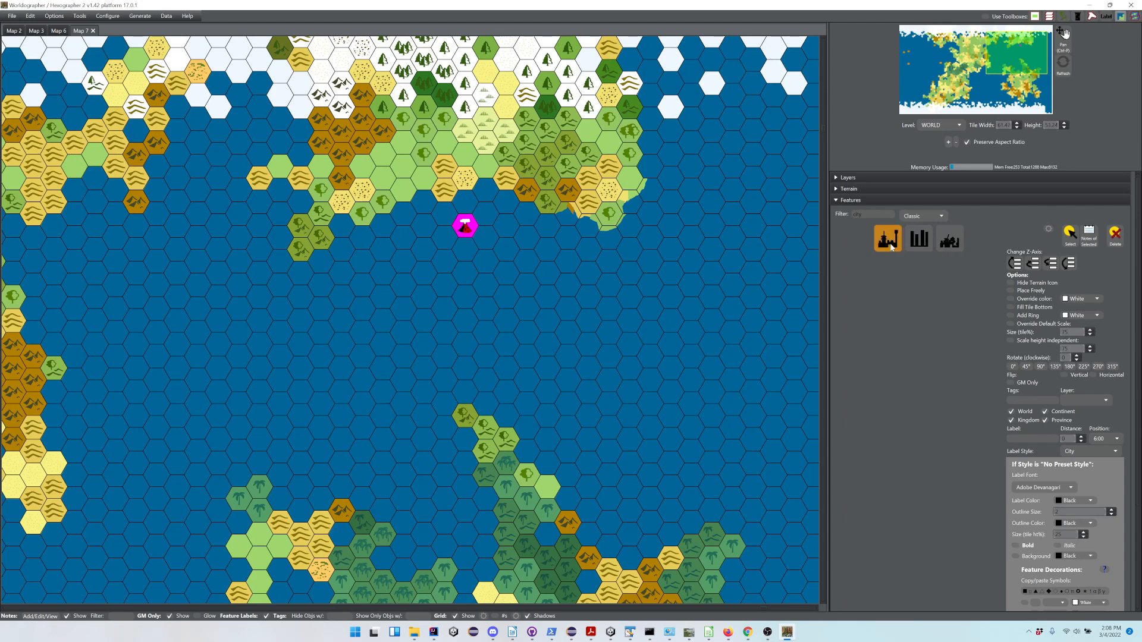
Place the first city symbol on the northern continent's southeast coast and the third city symbol on the tile just southwest of it
{"action": "left_click", "coordinate": [890, 245]}
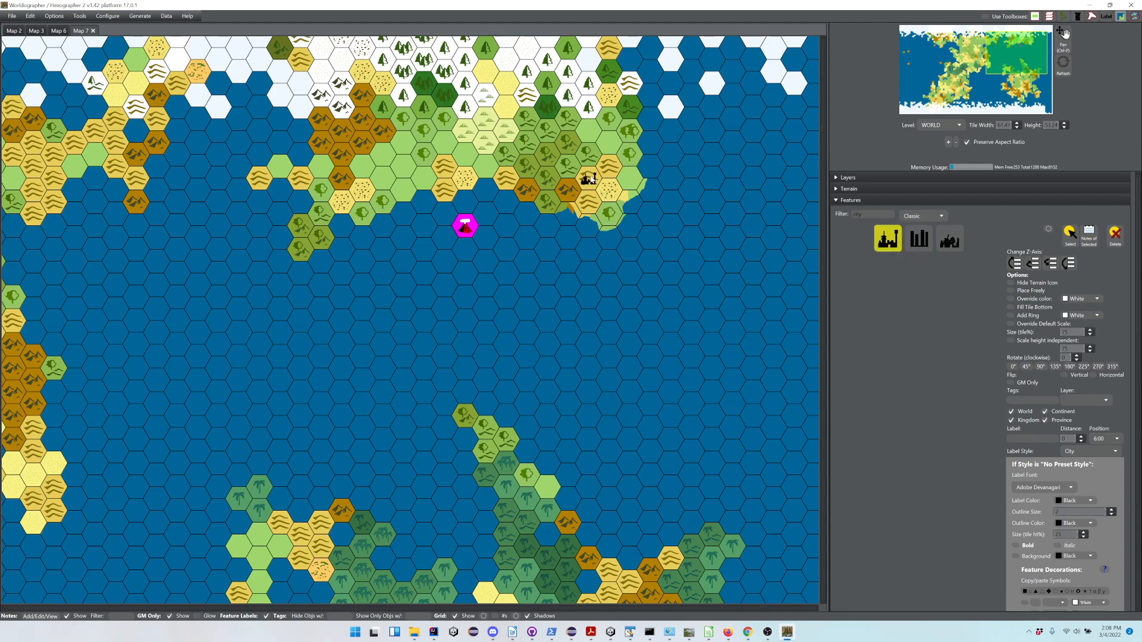
{"action": "left_click", "coordinate": [628, 180]}
{"action": "left_click", "coordinate": [950, 239]}
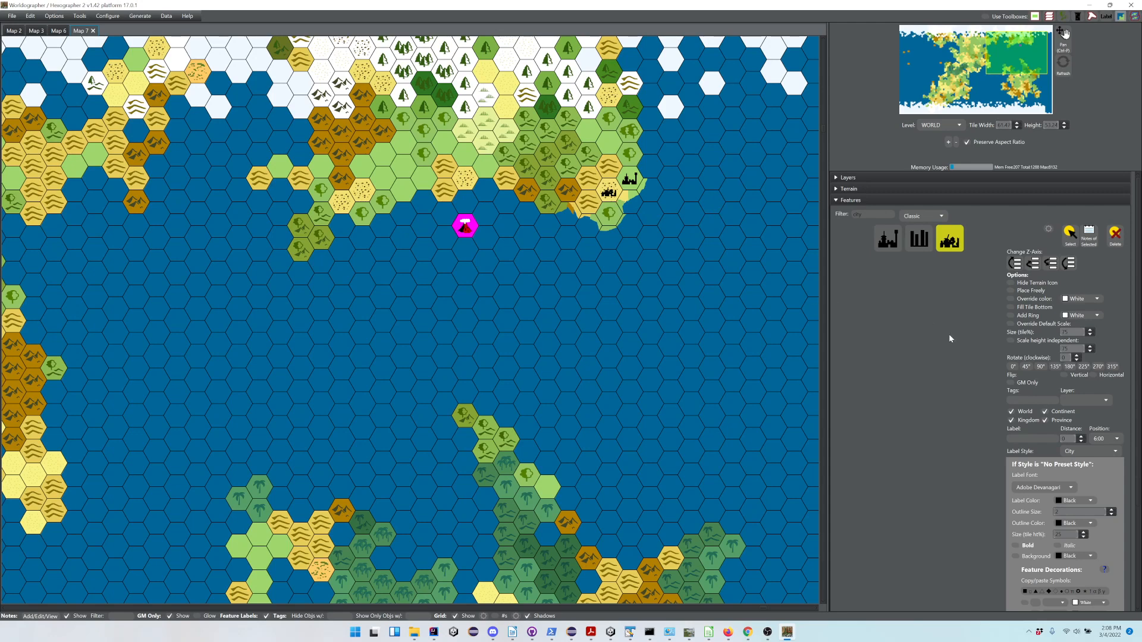
Select the easternmost coastal city, open its note and regenerate the note's details
{"action": "left_click", "coordinate": [1071, 242]}
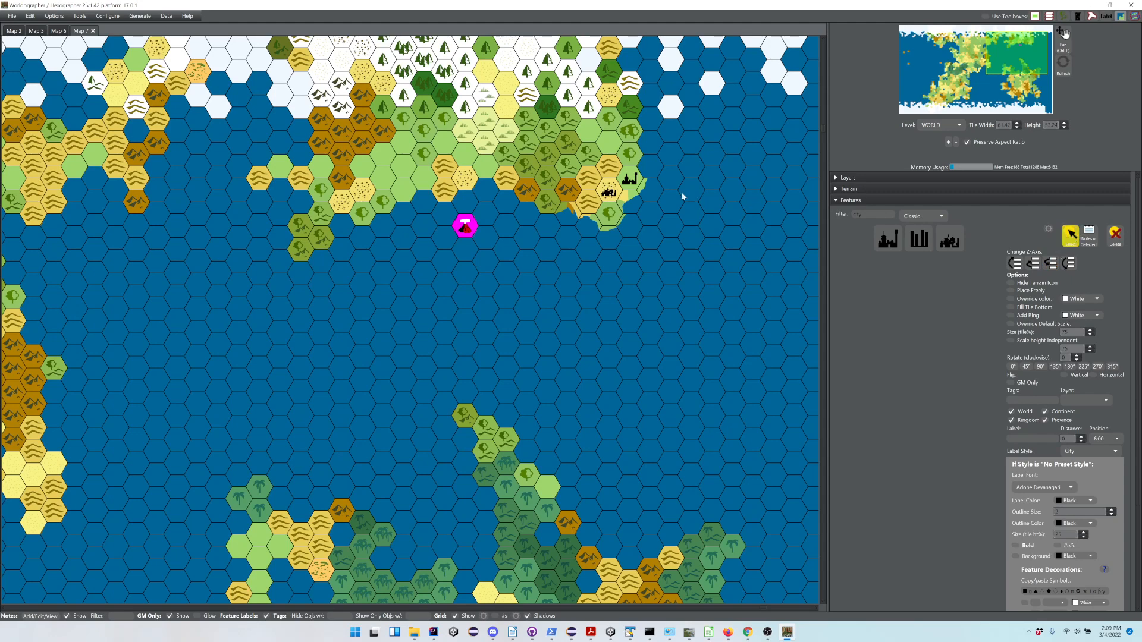
{"action": "left_click", "coordinate": [634, 182]}
{"action": "left_click", "coordinate": [1088, 238]}
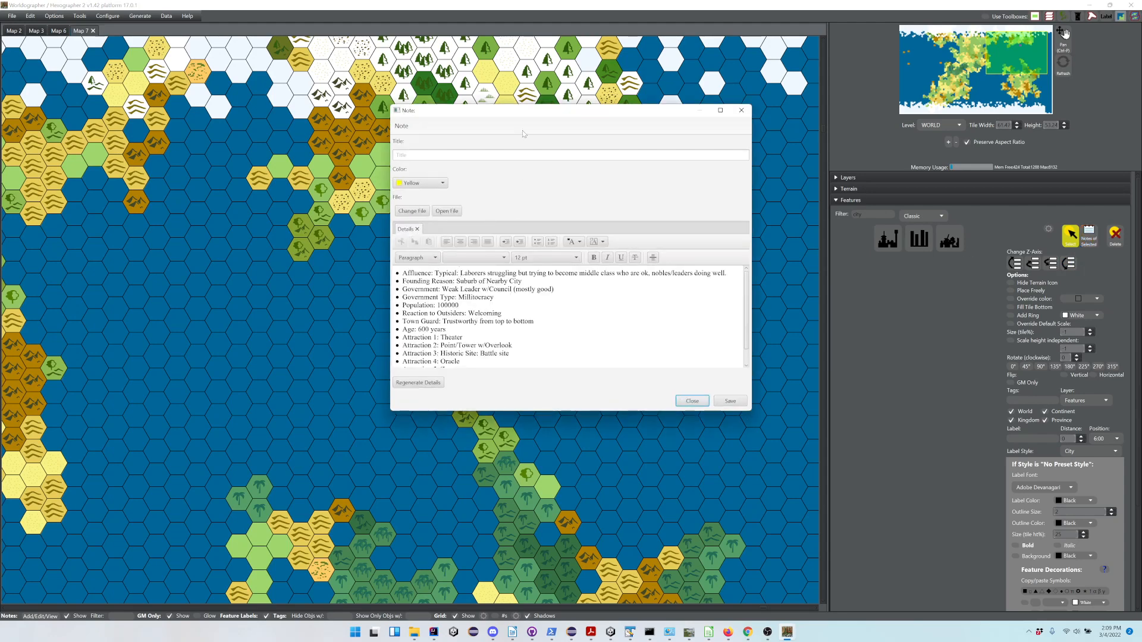
{"action": "left_click_drag", "start_coordinate": [524, 114], "coordinate": [329, 189]}
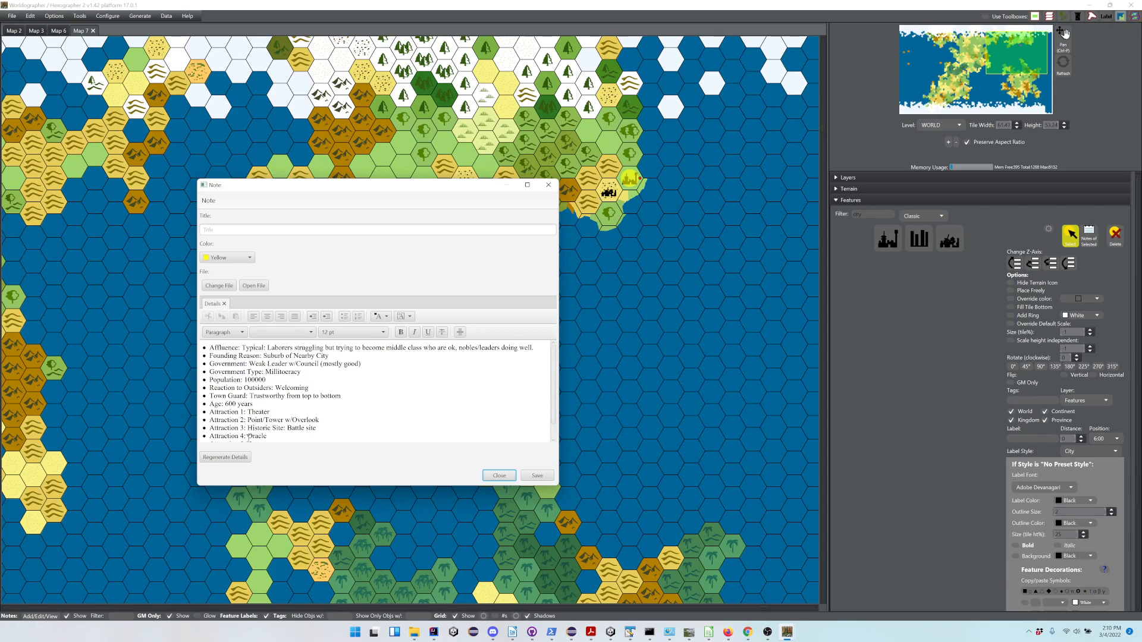
{"action": "left_click", "coordinate": [225, 457]}
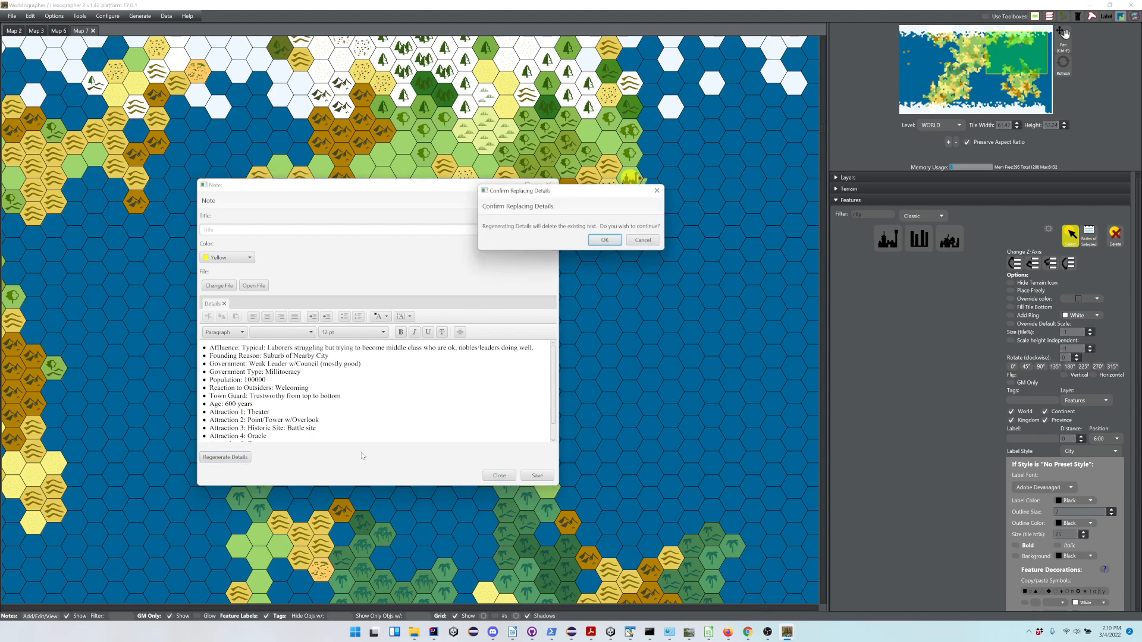
{"action": "left_click", "coordinate": [604, 239]}
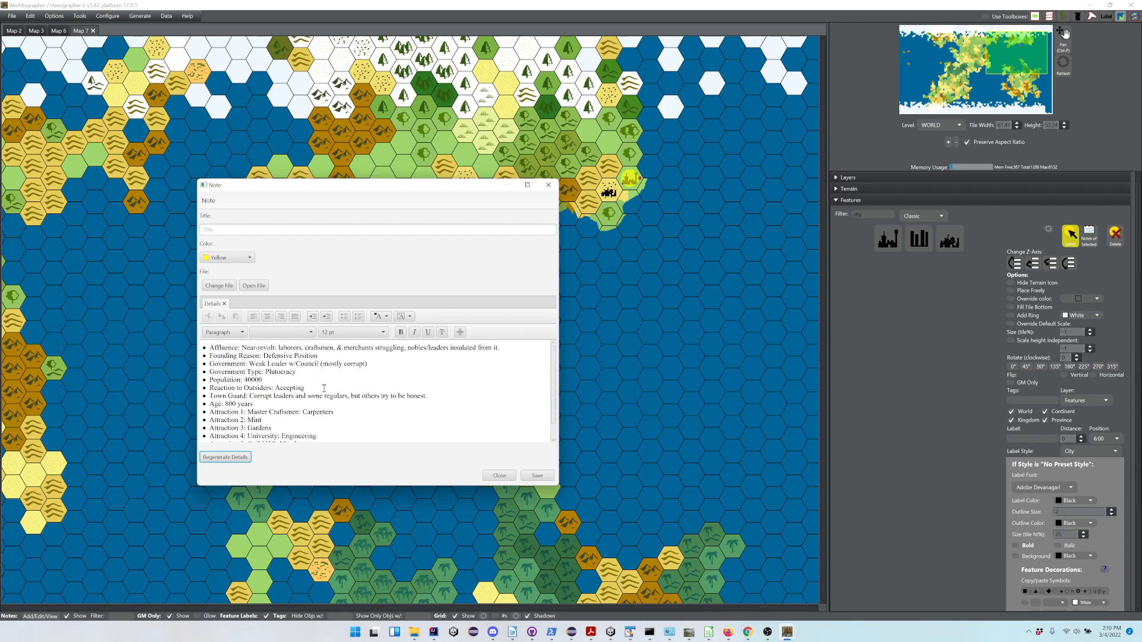
Title the city's note "City Name" and save it
{"action": "left_click", "coordinate": [248, 231]}
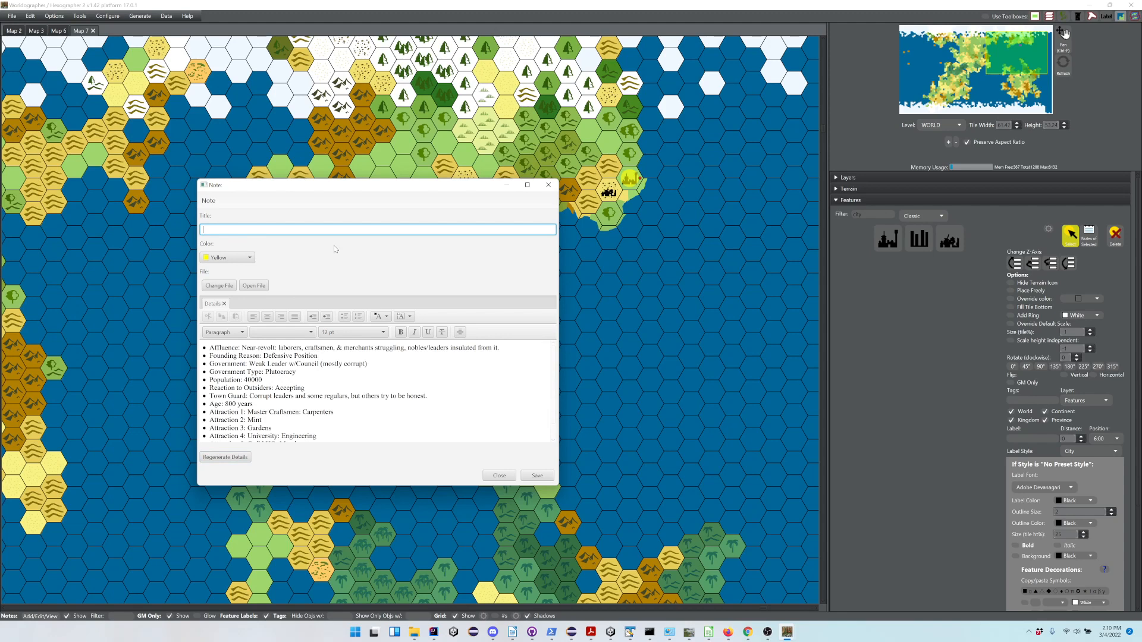
{"action": "type", "text": "City Name"}
{"action": "left_click", "coordinate": [537, 476]}
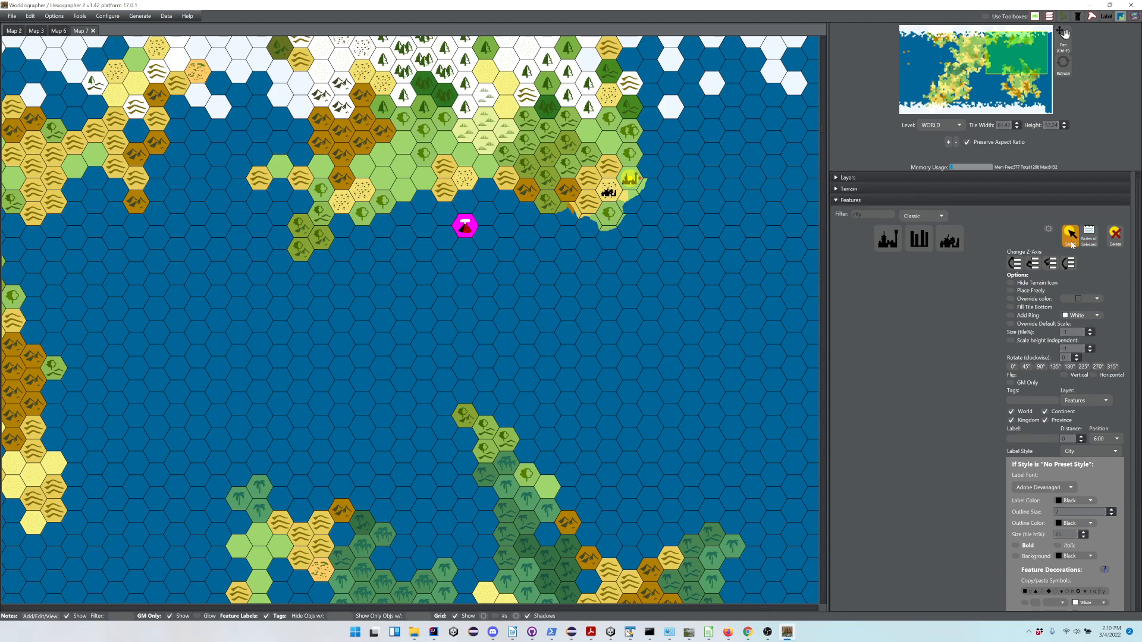
View the easternmost city's note with the note Add/Edit/View tool, then close it
{"action": "left_click", "coordinate": [951, 235]}
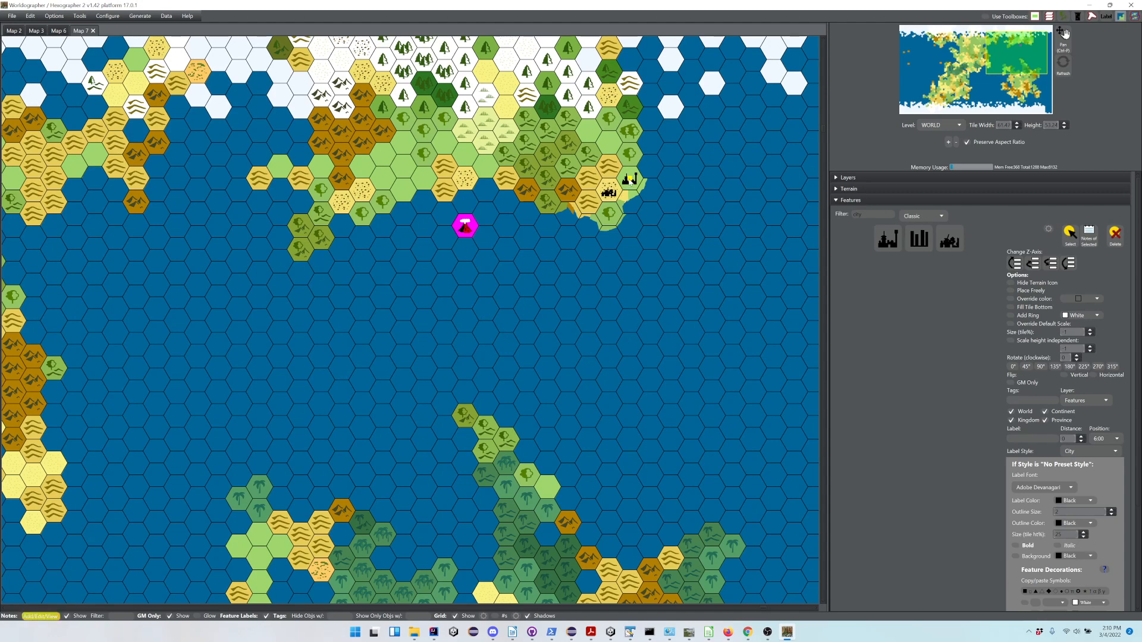
{"action": "left_click", "coordinate": [629, 179]}
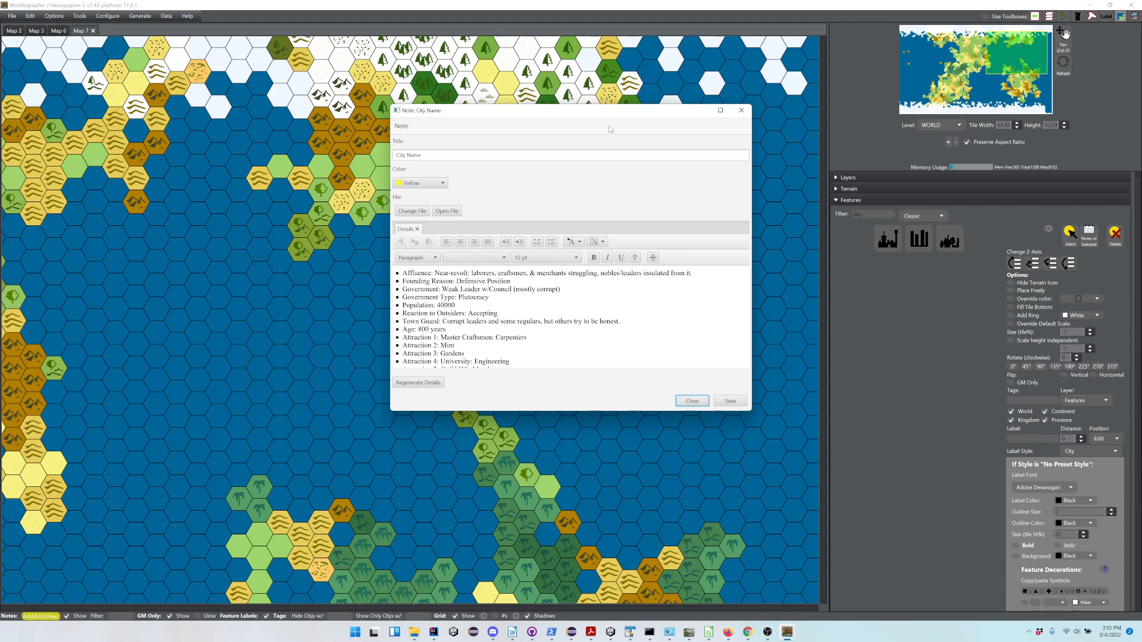
{"action": "left_click_drag", "start_coordinate": [610, 110], "coordinate": [457, 229]}
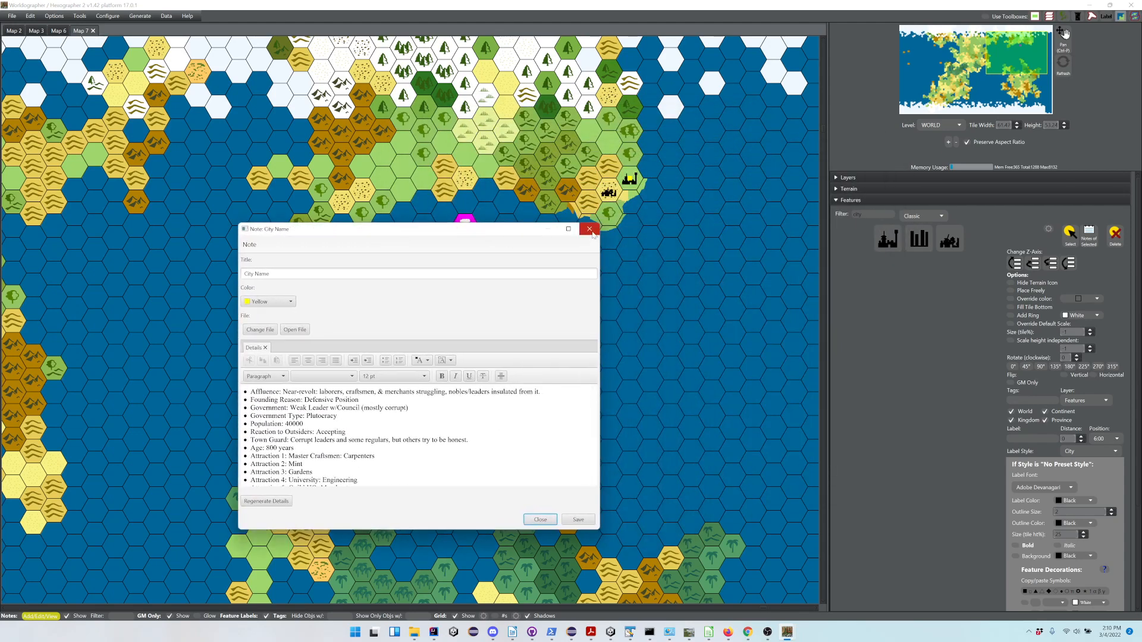
{"action": "left_click", "coordinate": [590, 229]}
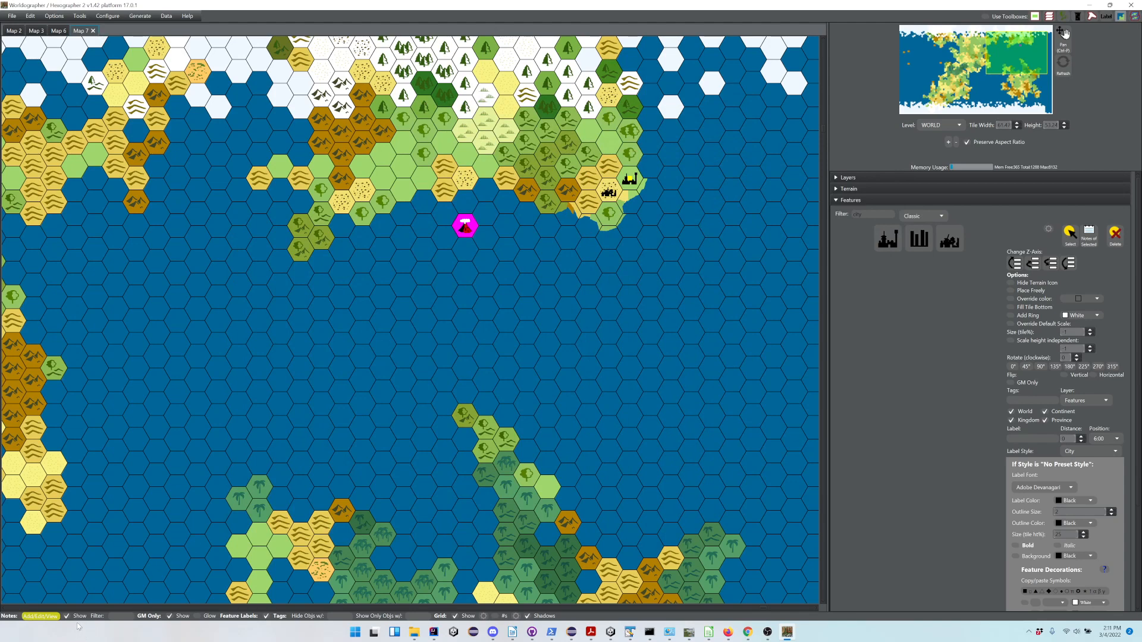
Add a note titled "Encounter" to the tile inland west of the coastal cities, save it, and hide the map's notes
{"action": "left_click", "coordinate": [563, 183]}
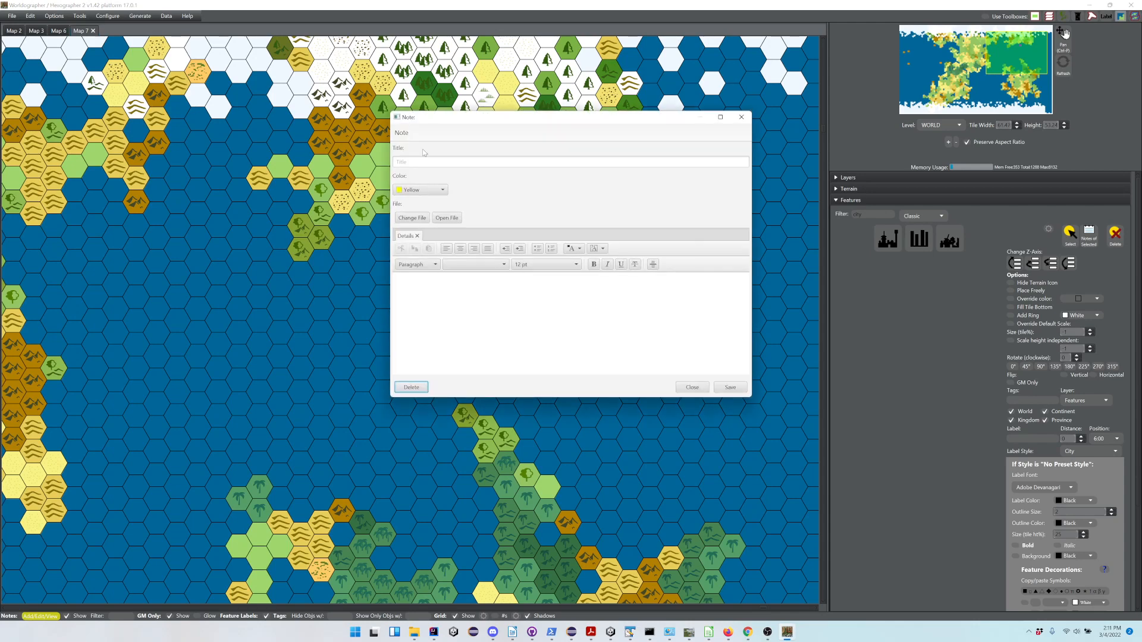
{"action": "left_click", "coordinate": [423, 160]}
{"action": "type", "text": "E"}
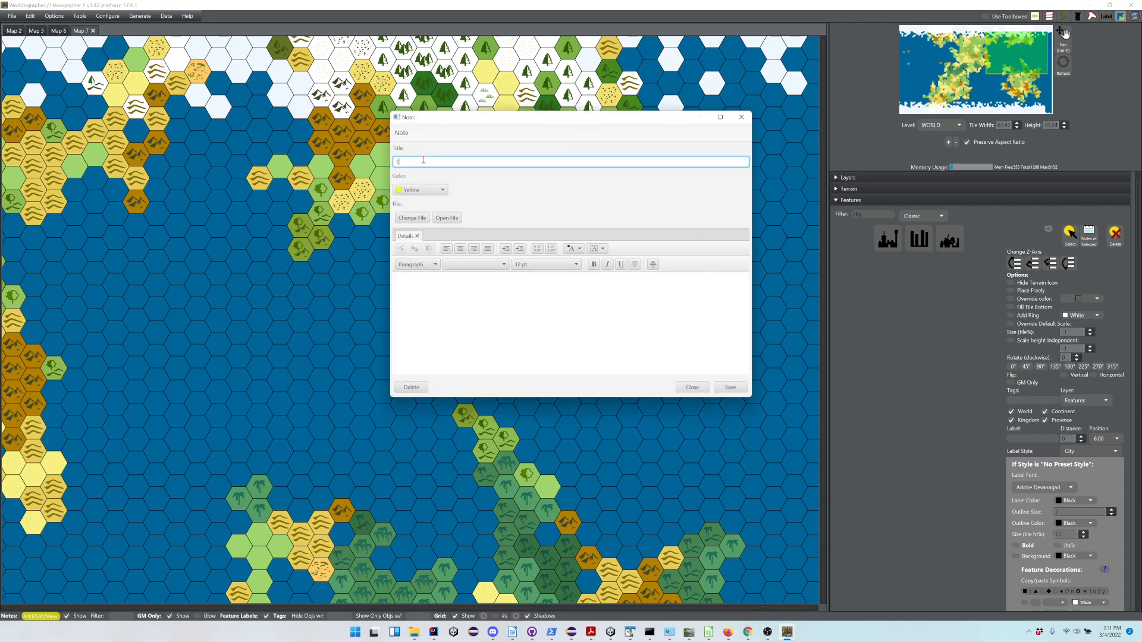
{"action": "type", "text": "ncounter"}
{"action": "left_click", "coordinate": [473, 322]}
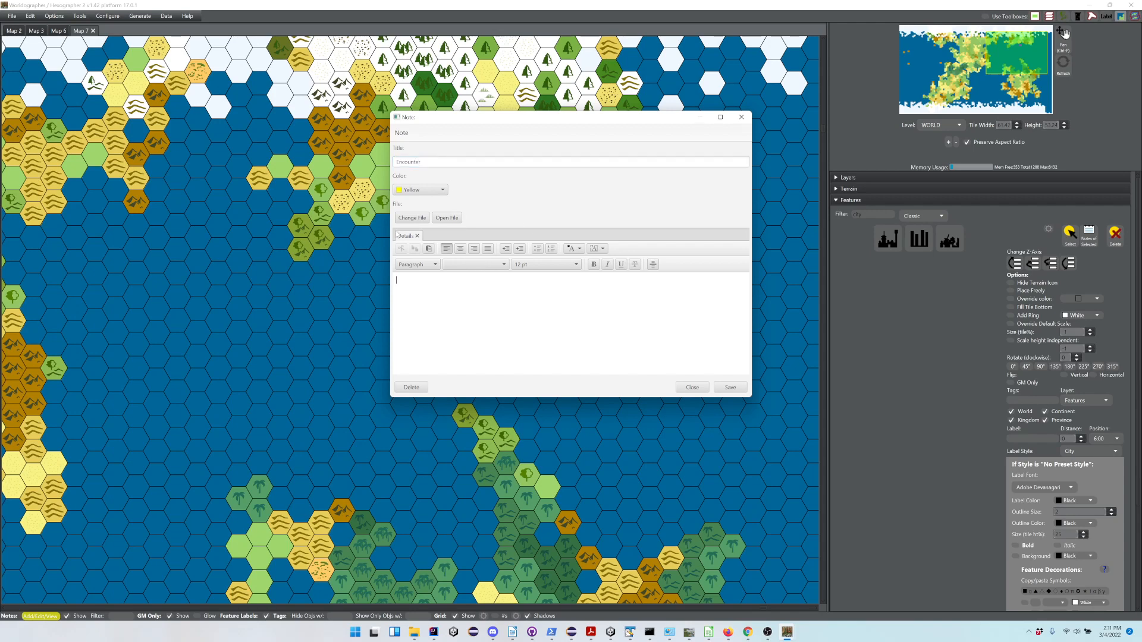
{"action": "left_click", "coordinate": [730, 387]}
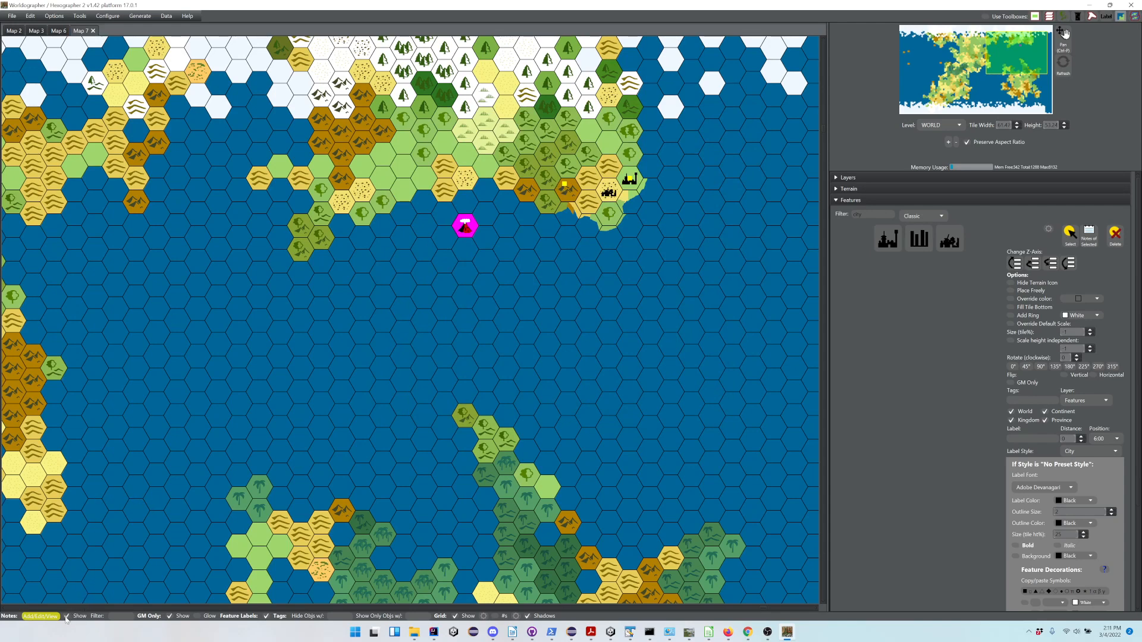
{"action": "left_click", "coordinate": [67, 617]}
Select the easternmost coastal city, review its note and file options, and close the note
{"action": "left_click", "coordinate": [1069, 233]}
{"action": "left_click", "coordinate": [631, 179]}
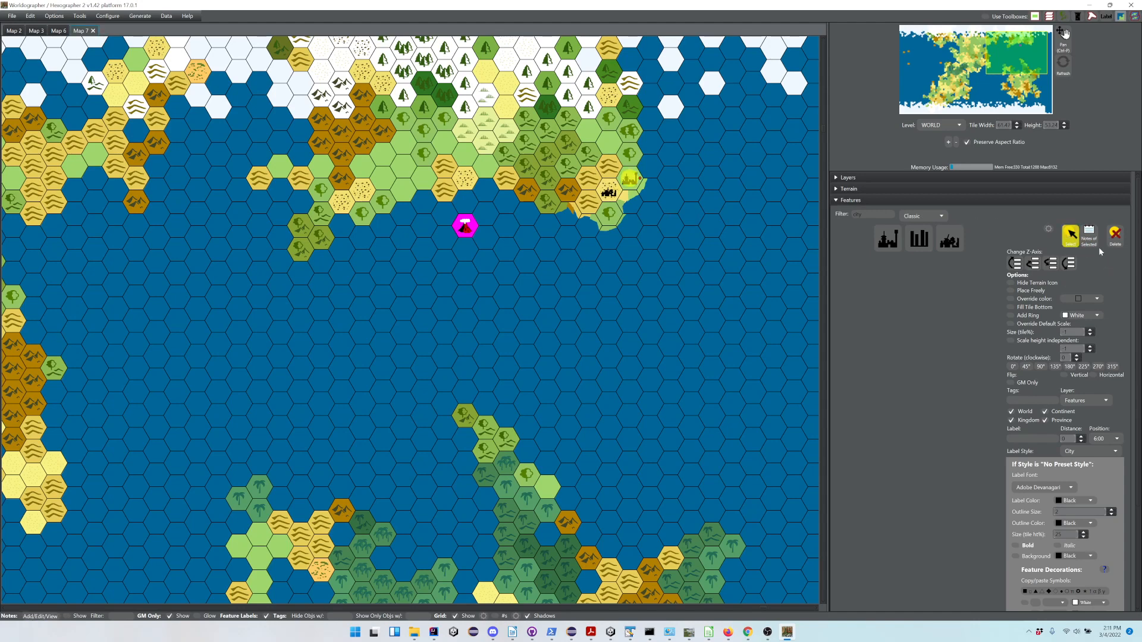
{"action": "left_click", "coordinate": [1090, 238]}
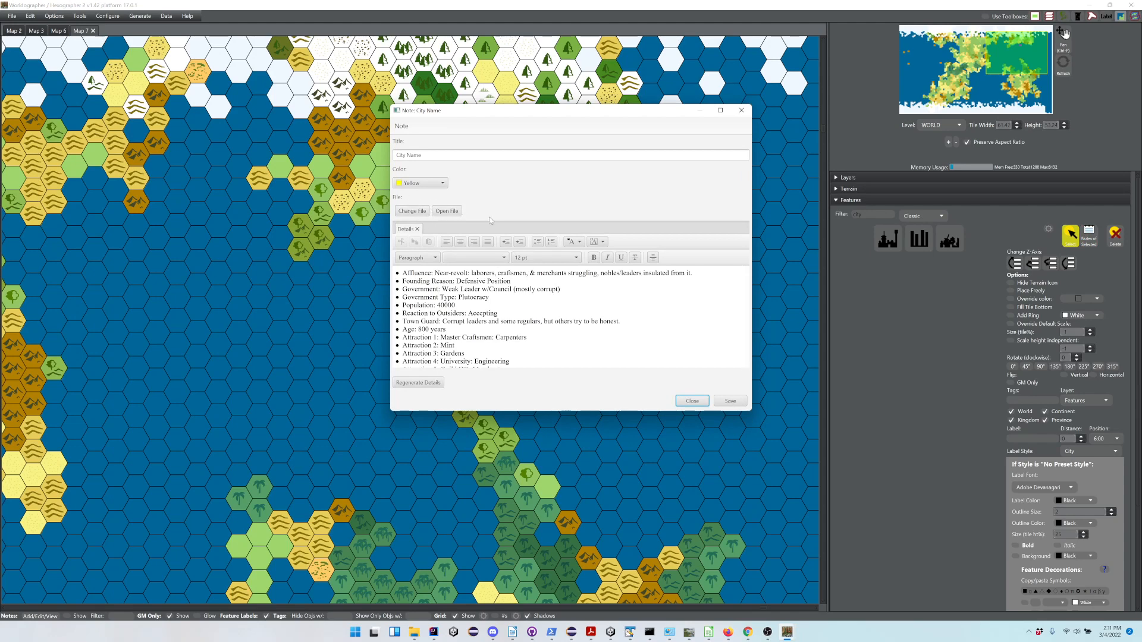
{"action": "left_click_drag", "start_coordinate": [468, 114], "coordinate": [260, 156]}
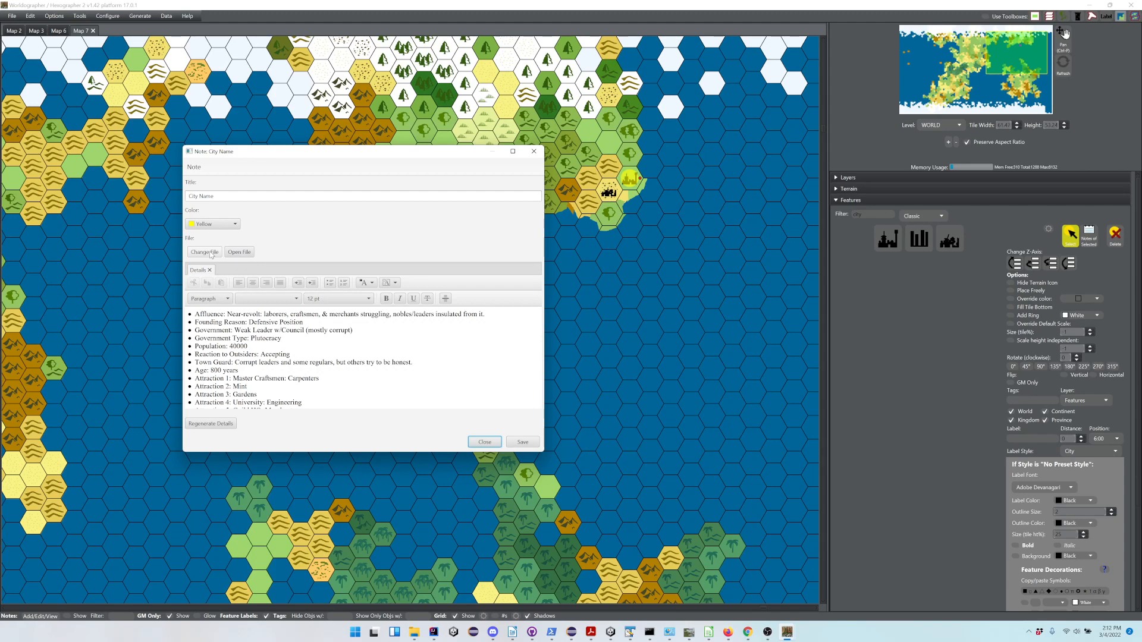
{"action": "left_click", "coordinate": [534, 151]}
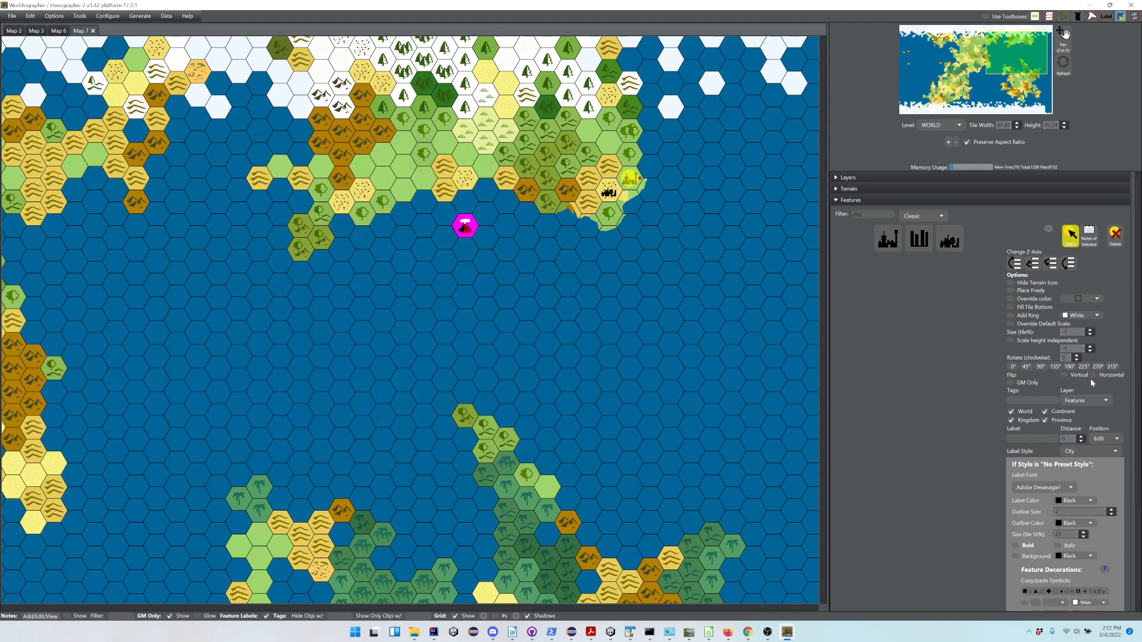
Delete the selected coastal city and undo the deletion
{"action": "left_click", "coordinate": [1110, 241]}
{"action": "key", "text": "ctrl+z"}
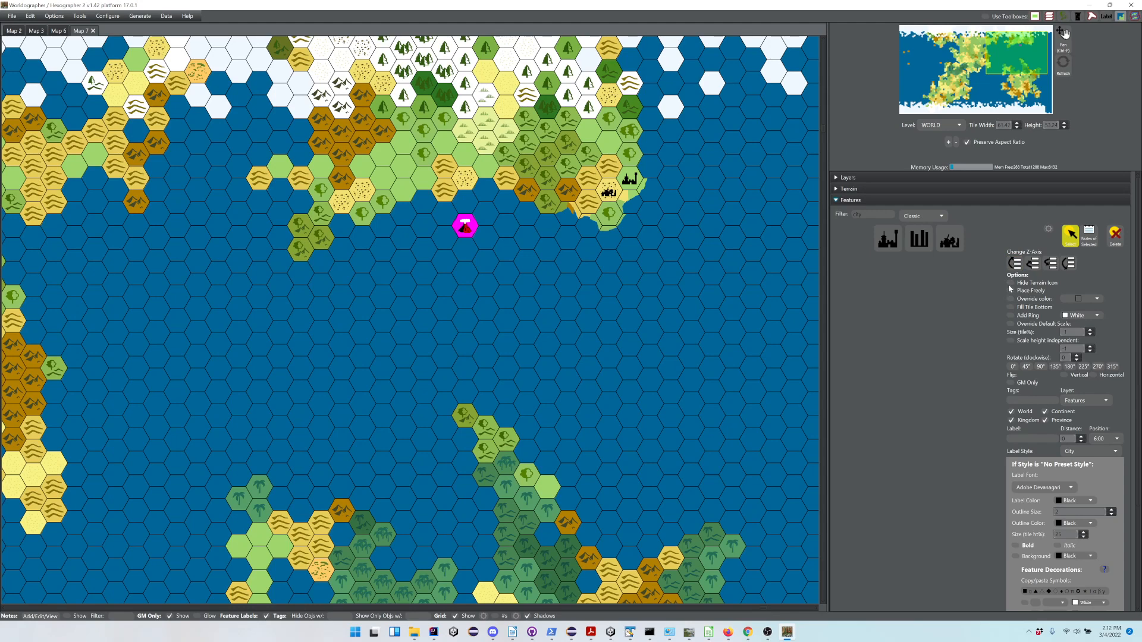
Place the first city symbol with Hide Terrain Icon enabled on an inland tile northwest of the coastal cities
{"action": "left_click", "coordinate": [888, 239]}
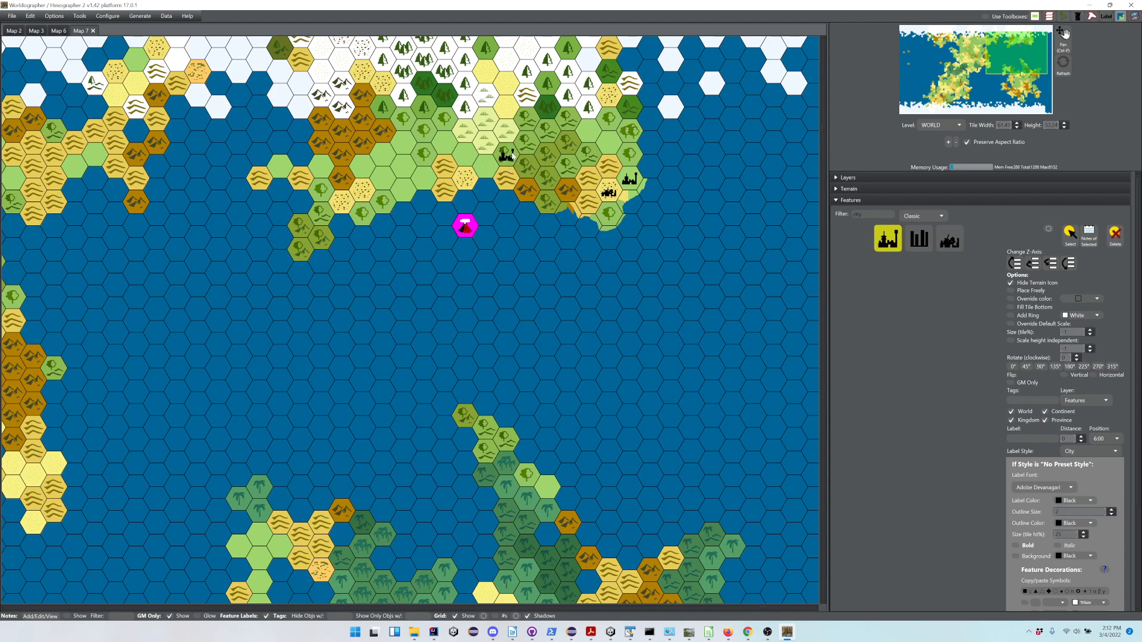
{"action": "left_click", "coordinate": [505, 156]}
{"action": "left_click", "coordinate": [526, 191]}
Select the new inland city and reposition it off the tile's center into the forest using Place Freely
{"action": "left_click", "coordinate": [1070, 235]}
{"action": "left_click", "coordinate": [507, 159]}
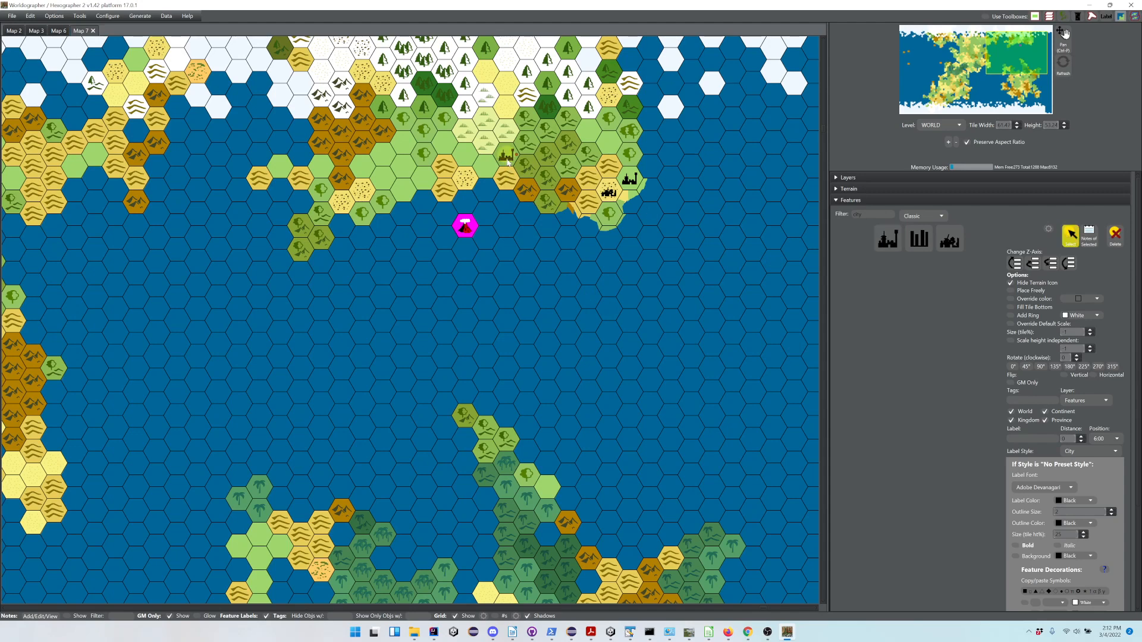
{"action": "left_click_drag", "start_coordinate": [519, 146], "coordinate": [527, 175]}
{"action": "left_click", "coordinate": [1010, 291]}
Select the southwestern of the two coastal cities, try Fill Tile Bottom on it, and turn the option off again
{"action": "left_click", "coordinate": [613, 194]}
{"action": "left_click", "coordinate": [1011, 307]}
{"action": "left_click", "coordinate": [1010, 308]}
{"action": "left_click", "coordinate": [1010, 308]}
Override the selected coastal city's color, trying Red before choosing #4d3399
{"action": "left_click", "coordinate": [1066, 301]}
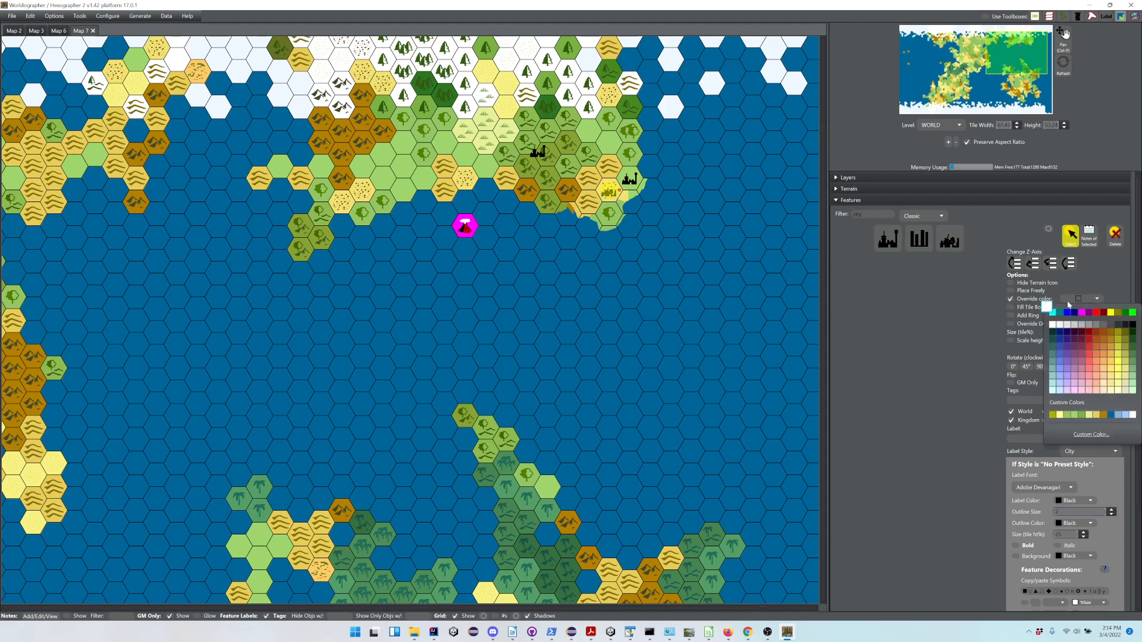
{"action": "left_click", "coordinate": [1097, 313]}
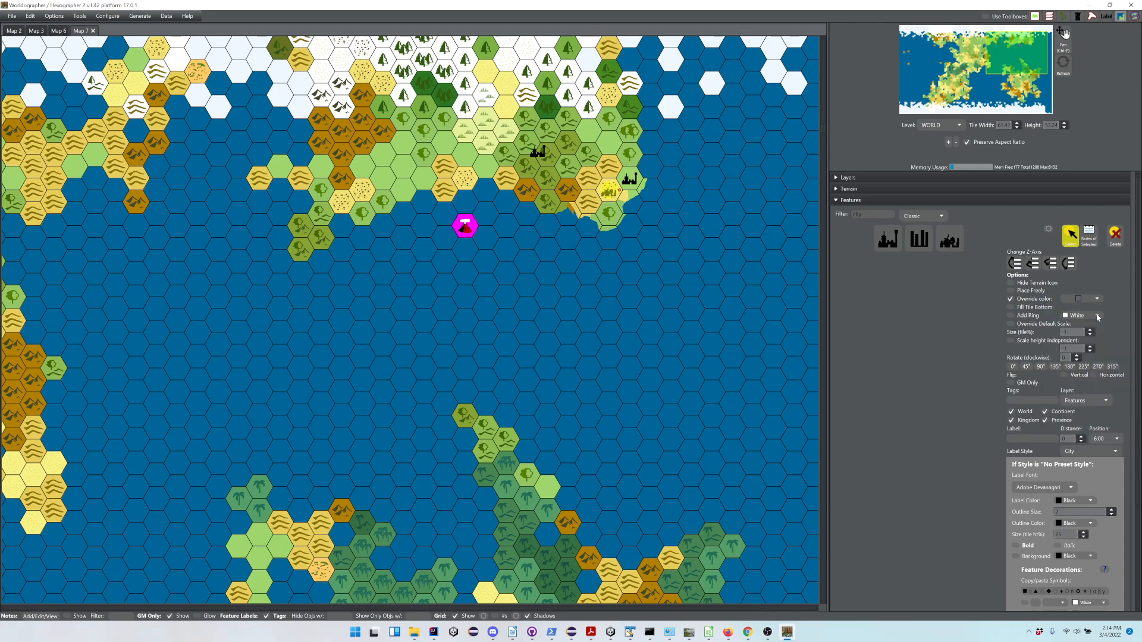
{"action": "left_click", "coordinate": [1080, 298]}
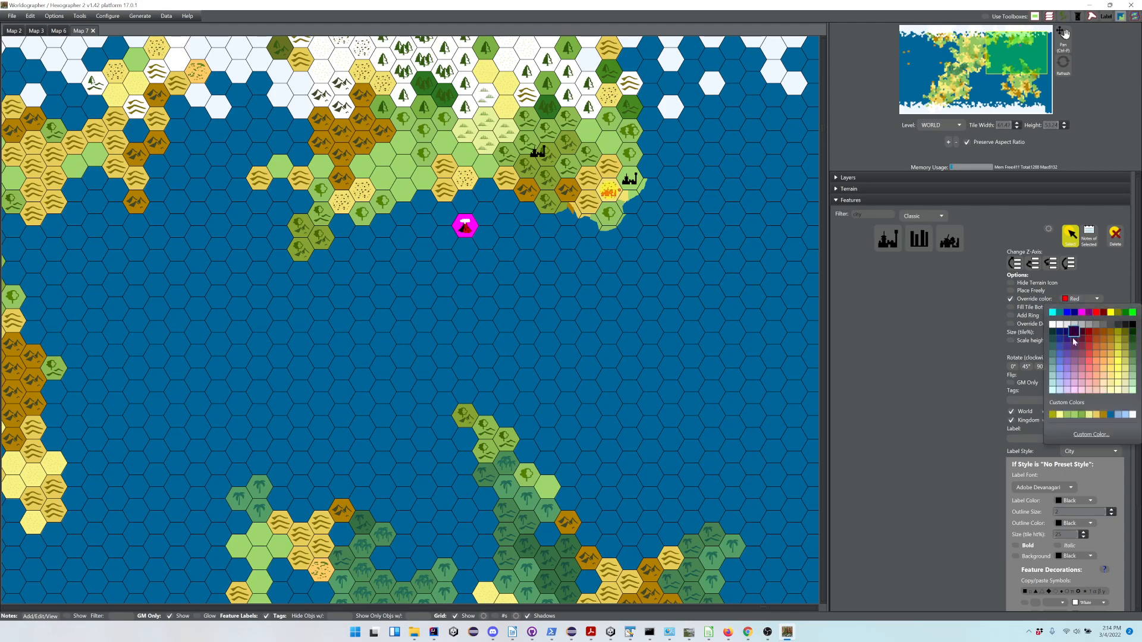
{"action": "left_click", "coordinate": [1066, 346]}
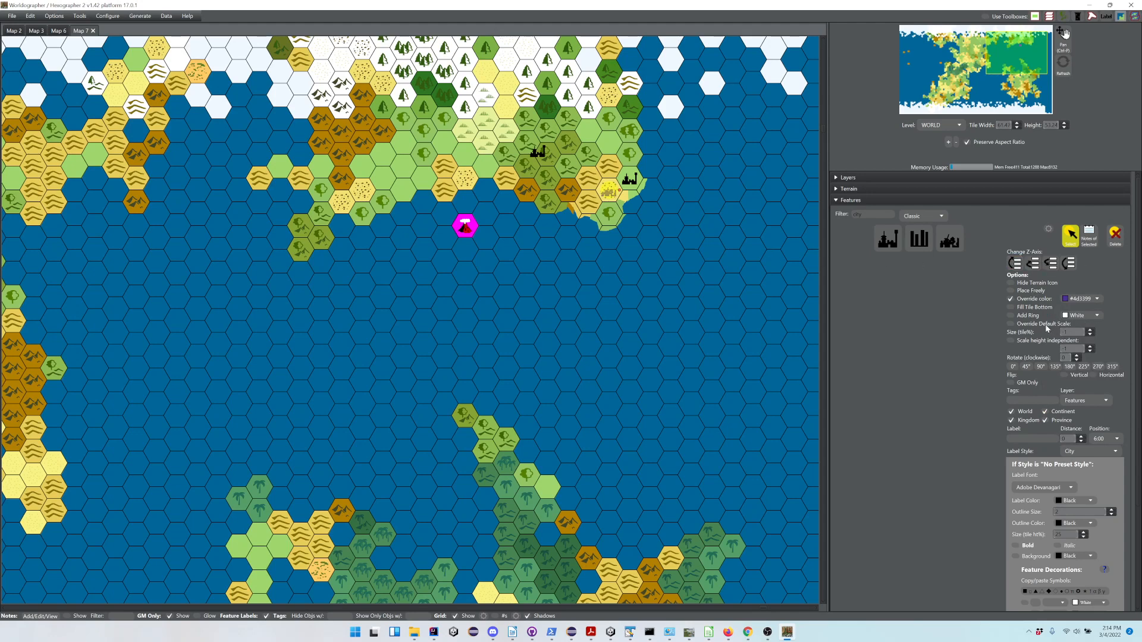
Adjust the selected coastal city's override color to the brighter custom purple #4f29bc
{"action": "left_click", "coordinate": [1078, 300]}
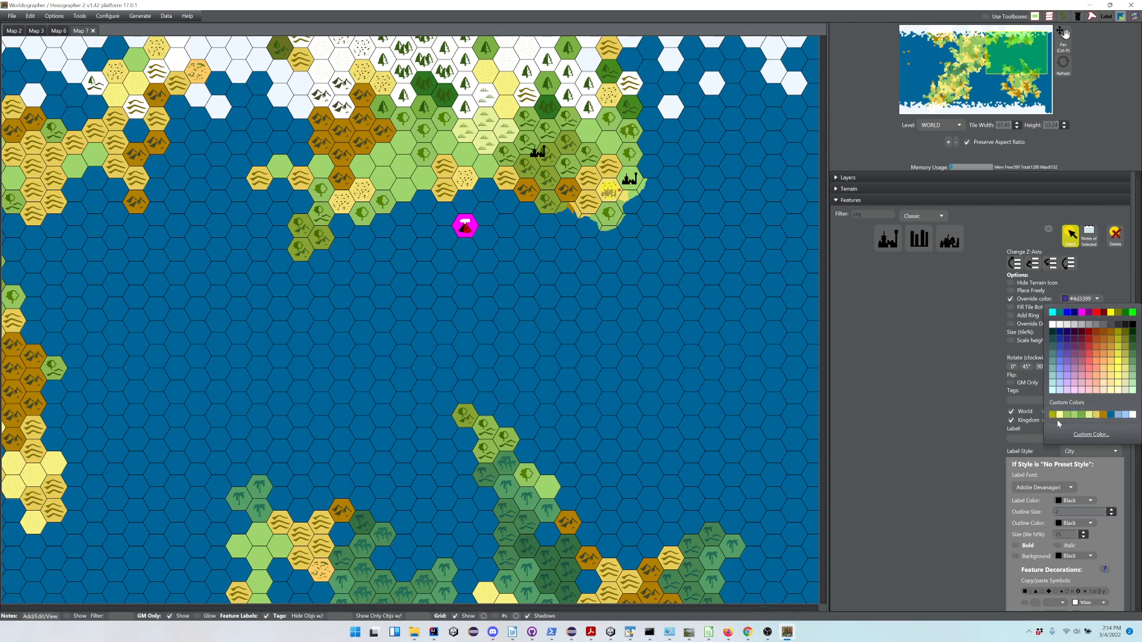
{"action": "left_click", "coordinate": [1091, 435]}
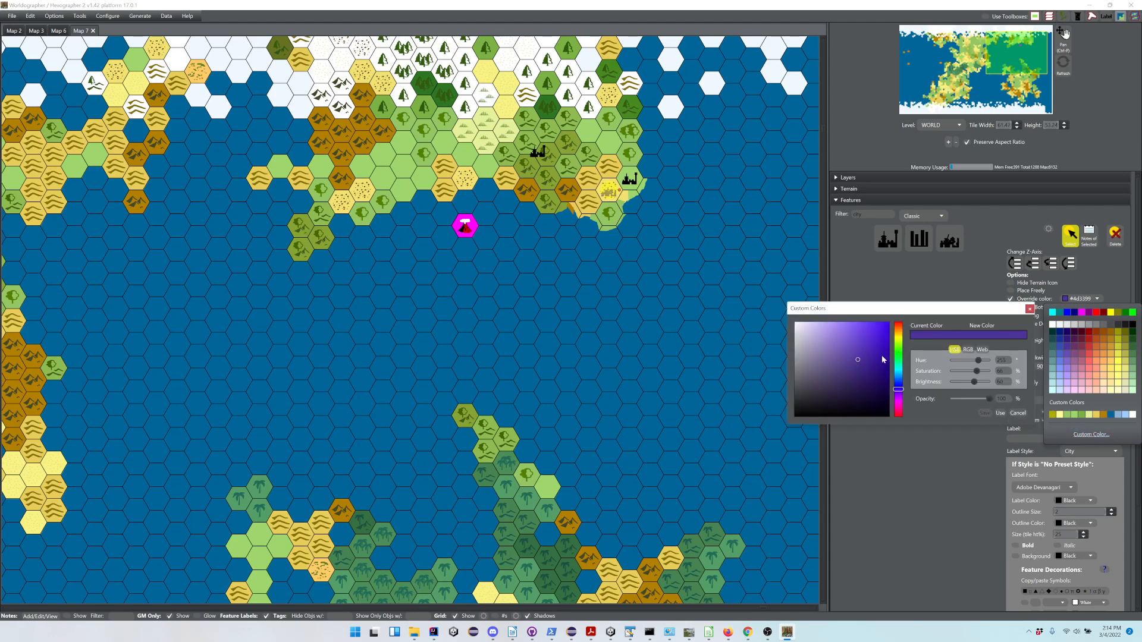
{"action": "left_click_drag", "start_coordinate": [857, 361], "coordinate": [868, 347]}
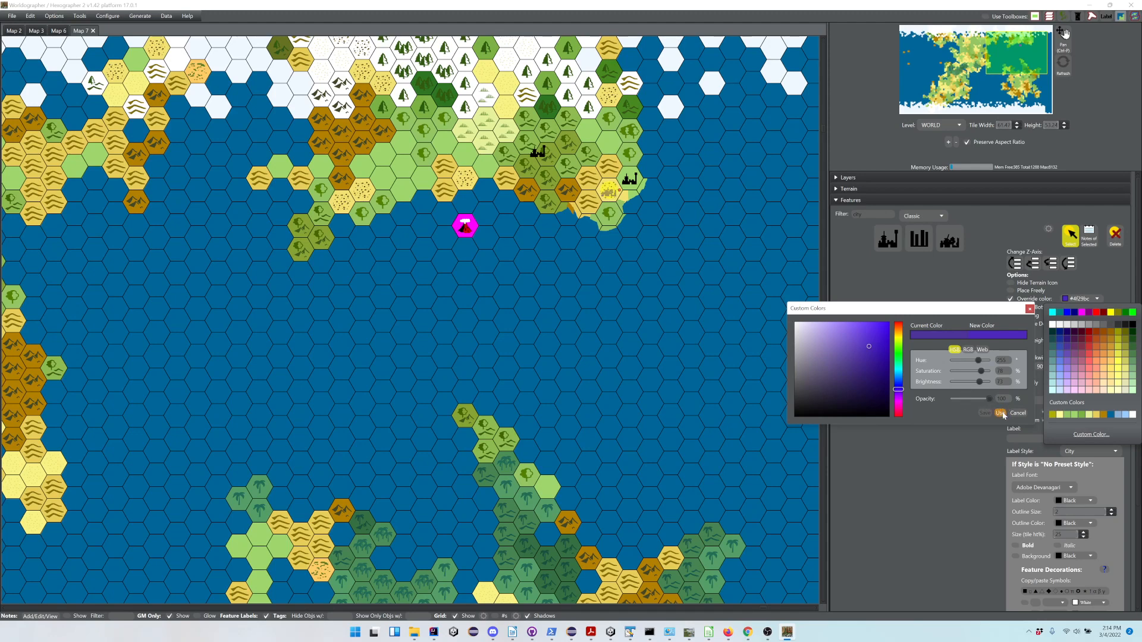
{"action": "left_click", "coordinate": [1029, 309]}
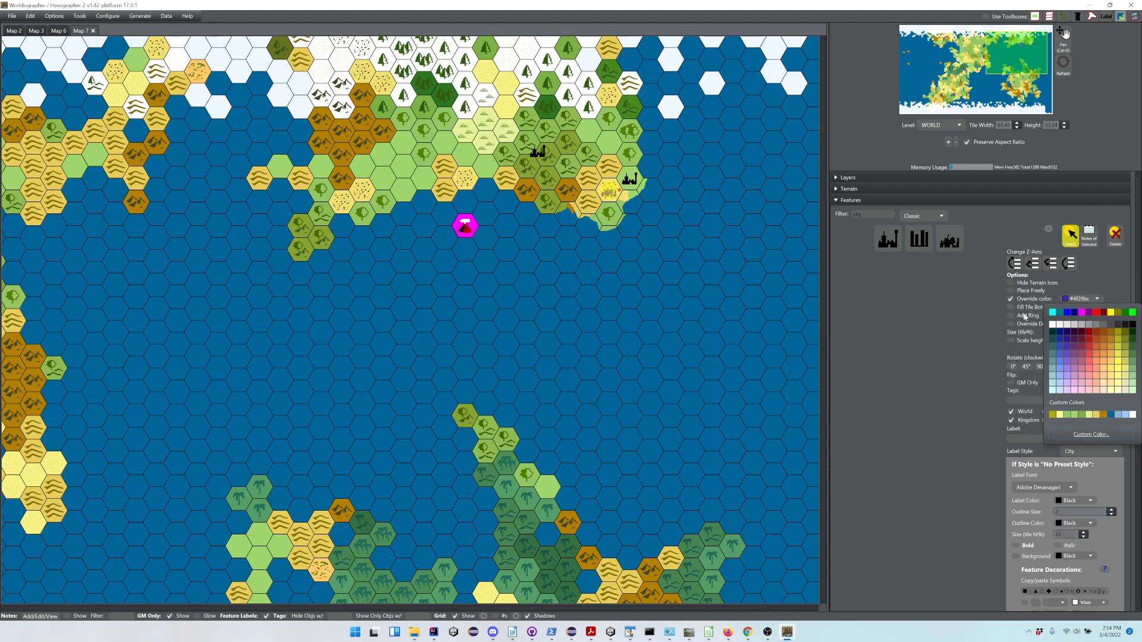
{"action": "left_click", "coordinate": [944, 350]}
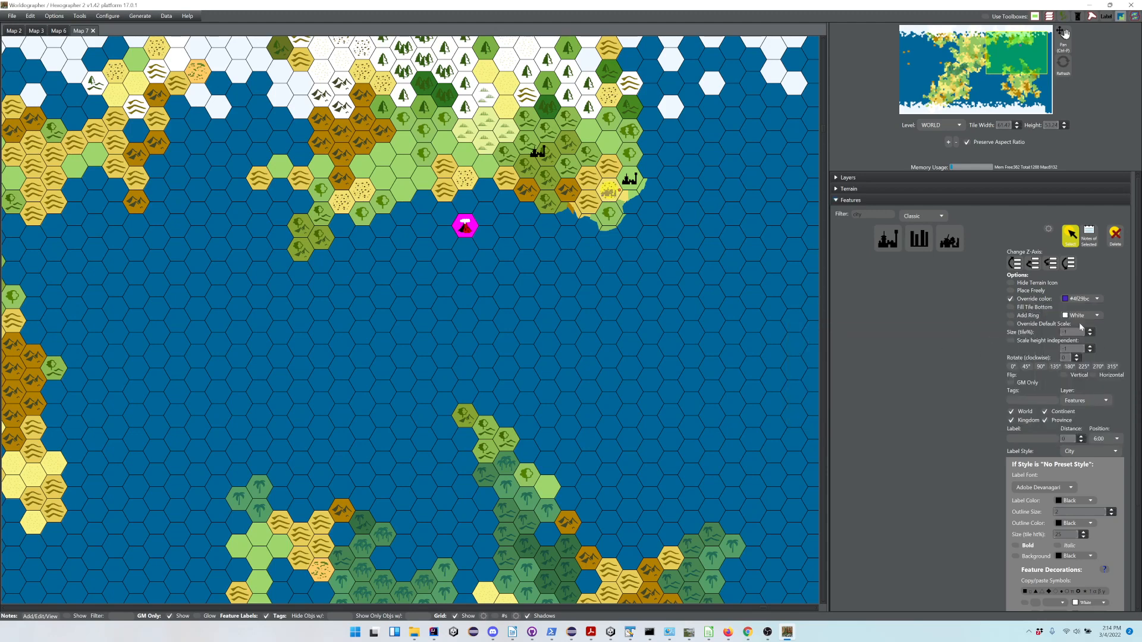
Add a ring around the selected coastal city and color it #cc3333
{"action": "left_click", "coordinate": [1021, 318]}
{"action": "left_click", "coordinate": [1083, 318]}
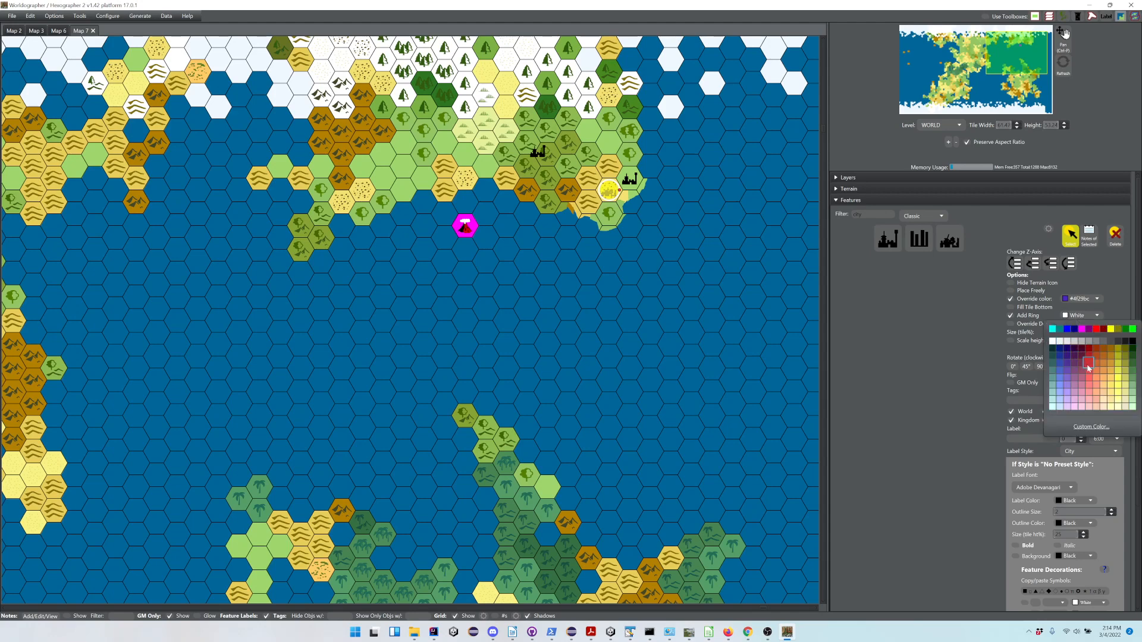
{"action": "left_click", "coordinate": [1088, 366]}
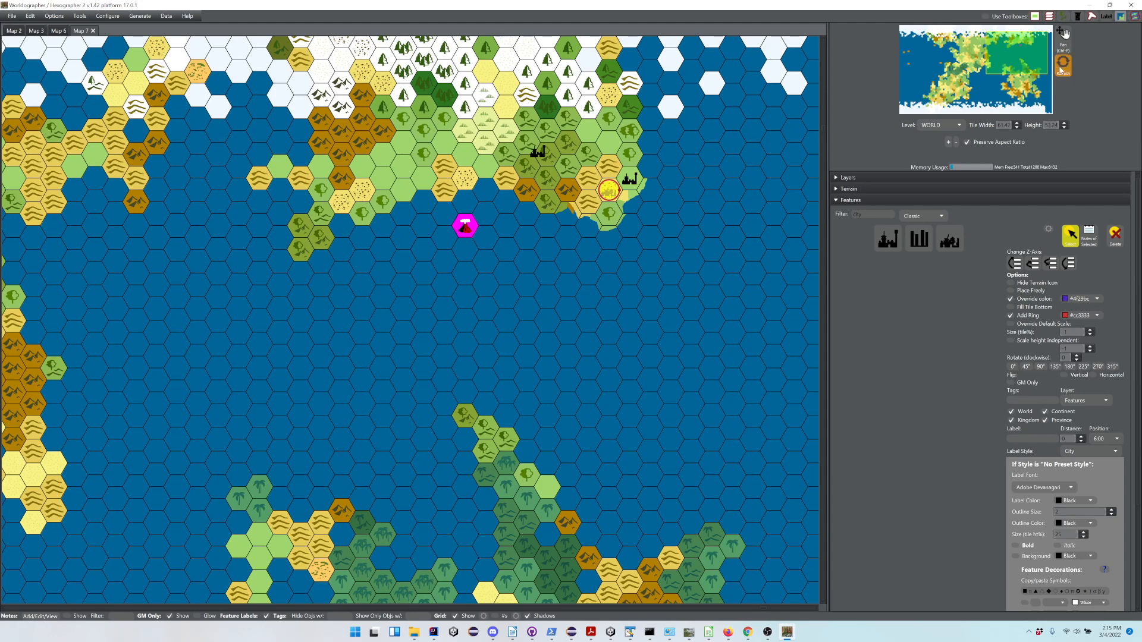
Switch the feature library from Classic to the Cosmic category and display its symbols
{"action": "left_click", "coordinate": [915, 217]}
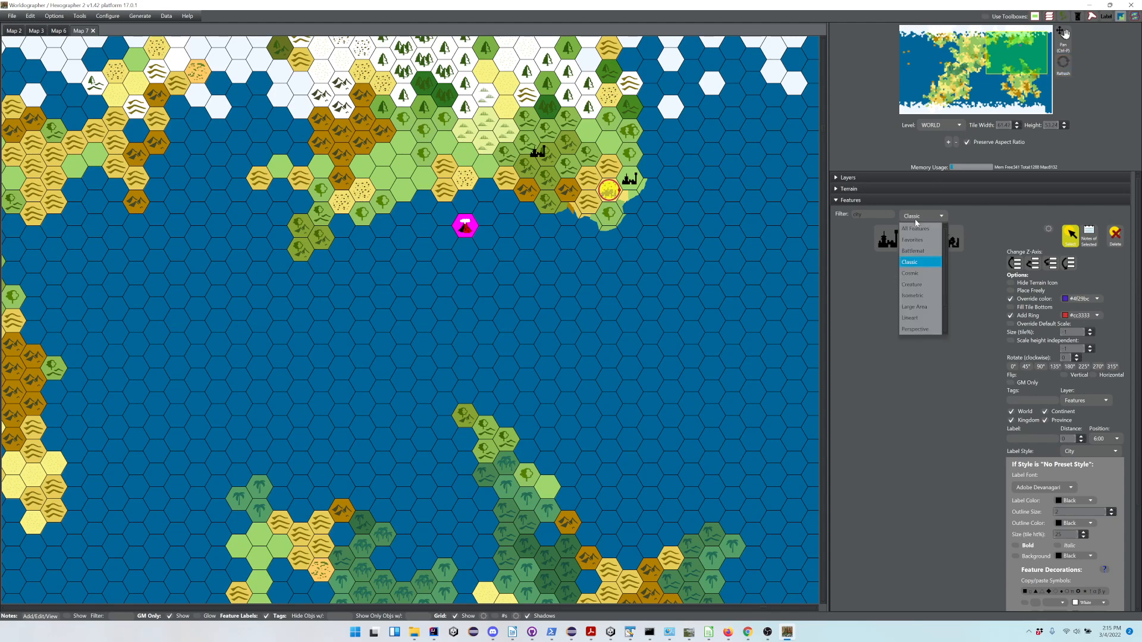
{"action": "left_click", "coordinate": [915, 273]}
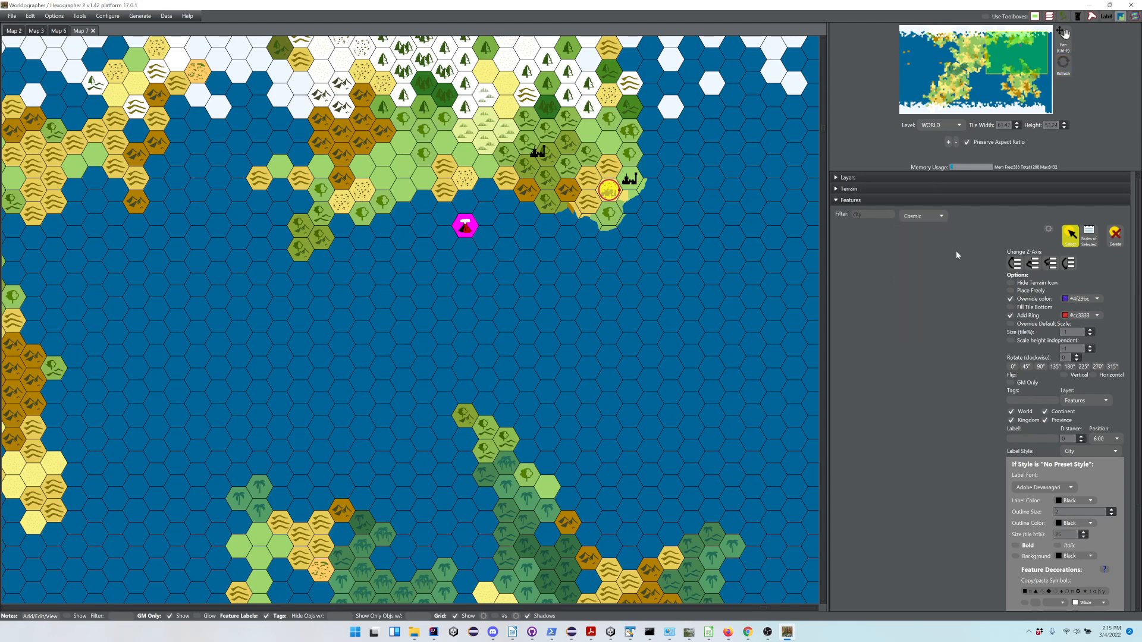
{"action": "left_click", "coordinate": [860, 211]}
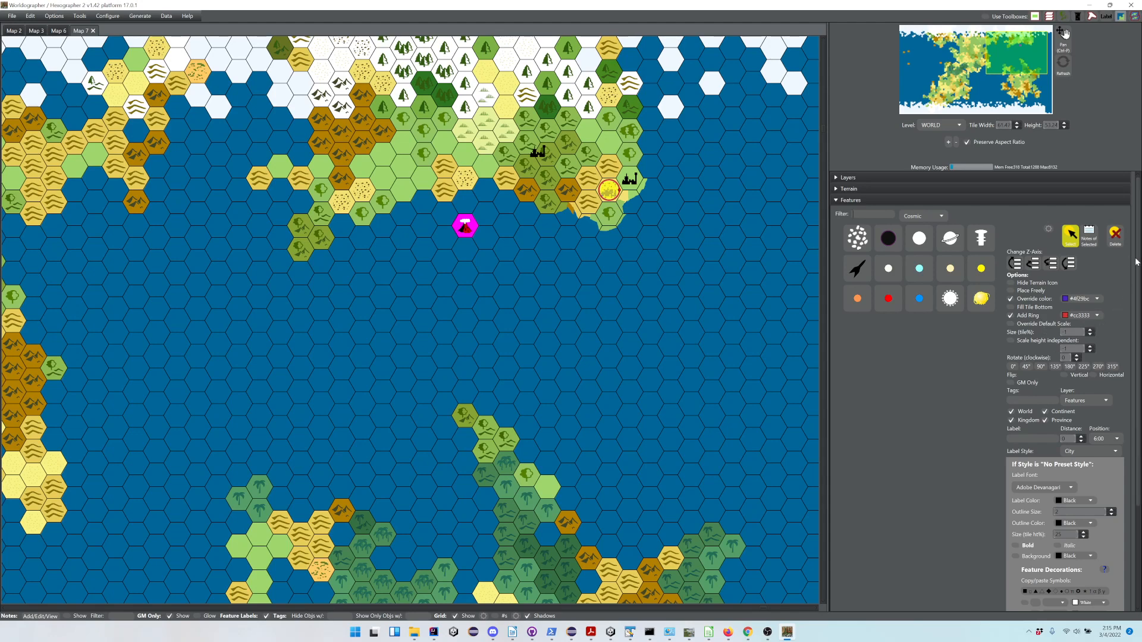
Enable the first feature decoration on the selected city as a filled square at the 6:00 position, colored red
{"action": "scroll", "coordinate": [1138, 266], "scroll_direction": "down", "scroll_amount": 3}
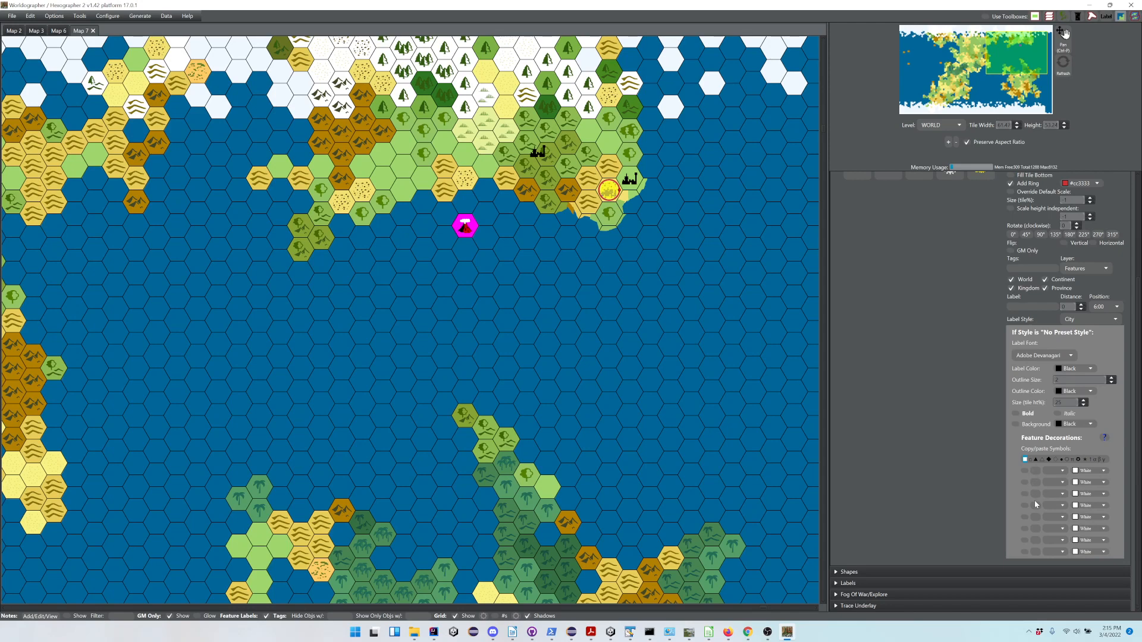
{"action": "left_click", "coordinate": [1025, 471]}
{"action": "left_click", "coordinate": [1057, 471]}
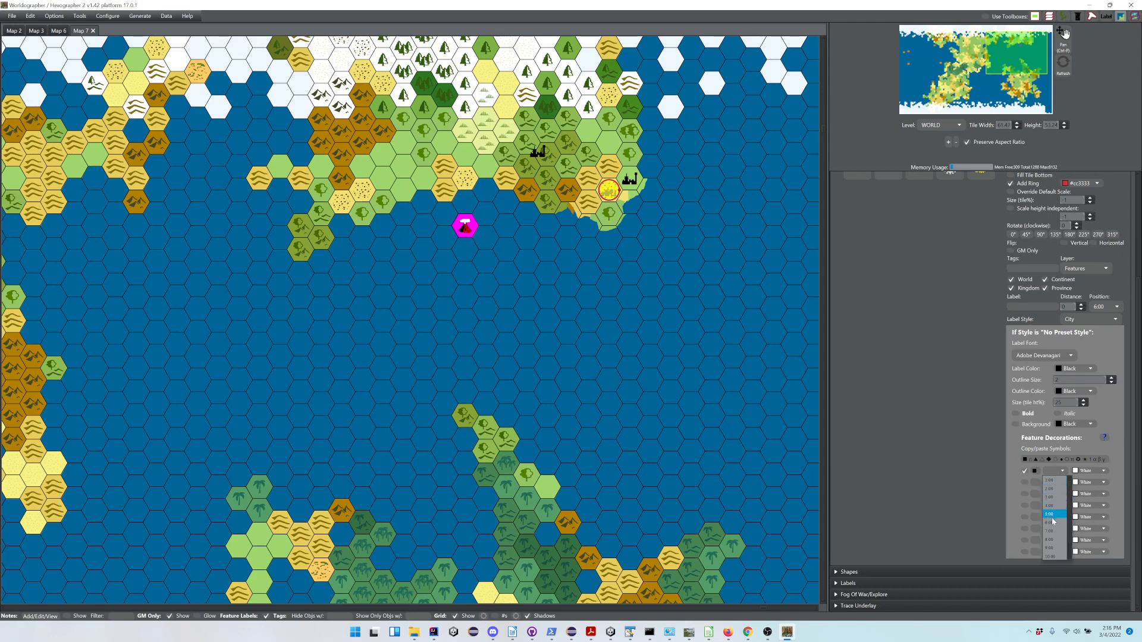
{"action": "left_click", "coordinate": [1052, 522]}
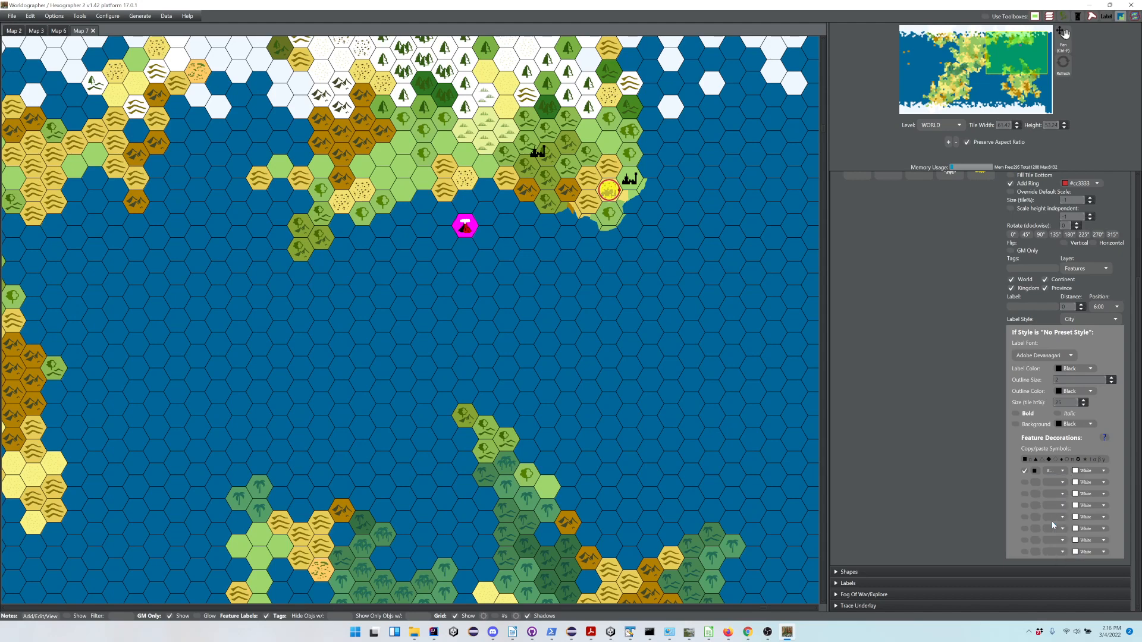
{"action": "left_click", "coordinate": [1102, 470]}
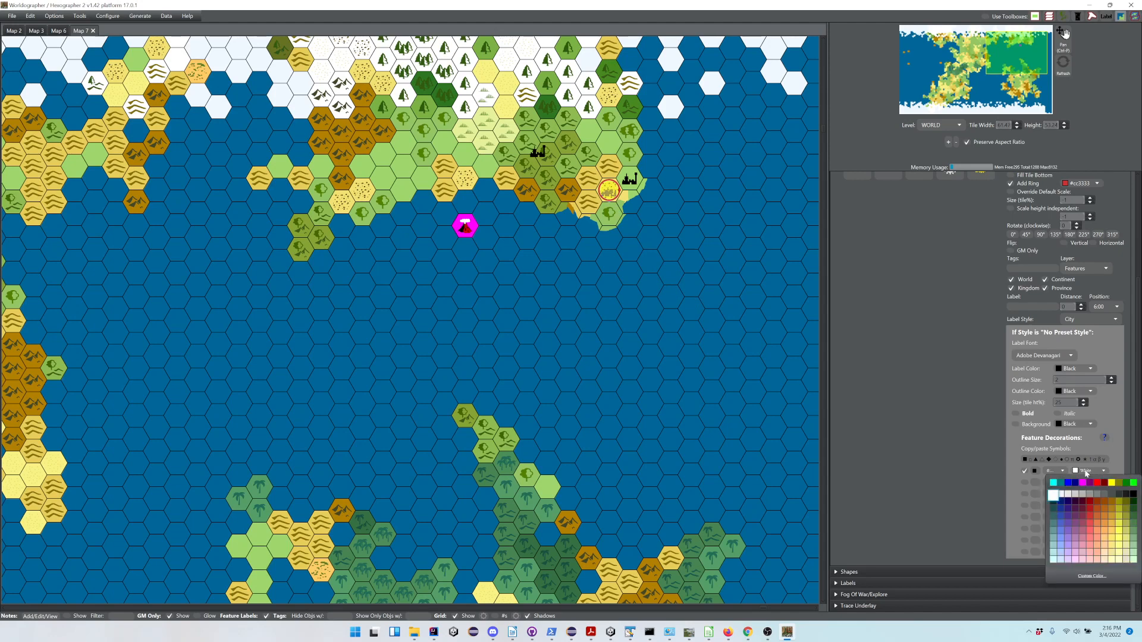
{"action": "left_click", "coordinate": [1093, 508]}
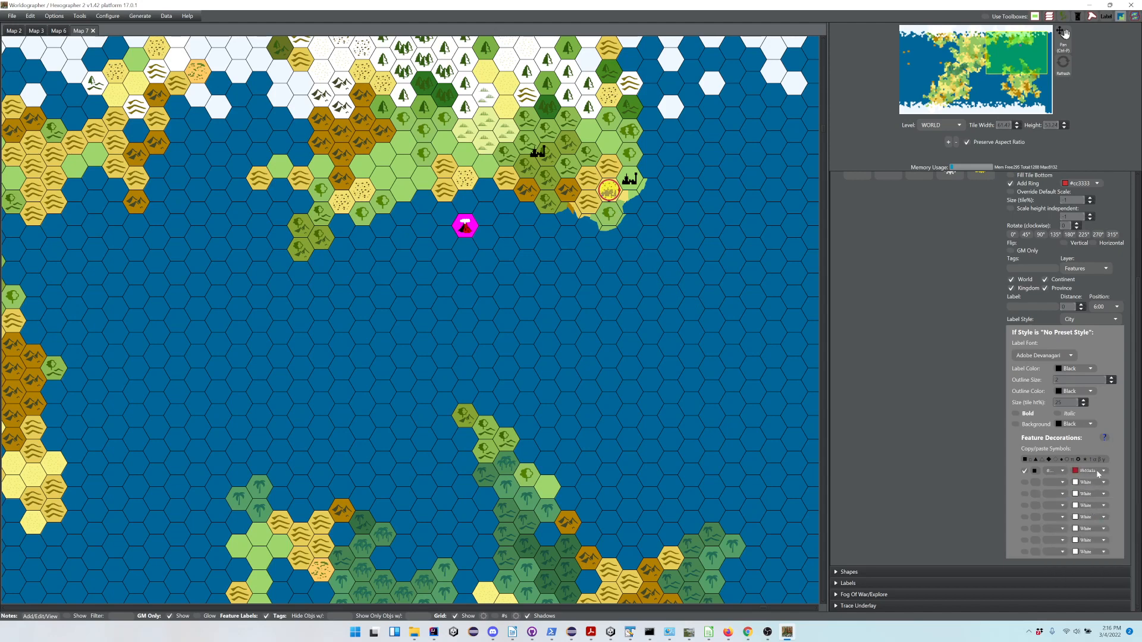
Recolor the city's first decoration blue and move it to the 3:00 position
{"action": "left_click", "coordinate": [1098, 472]}
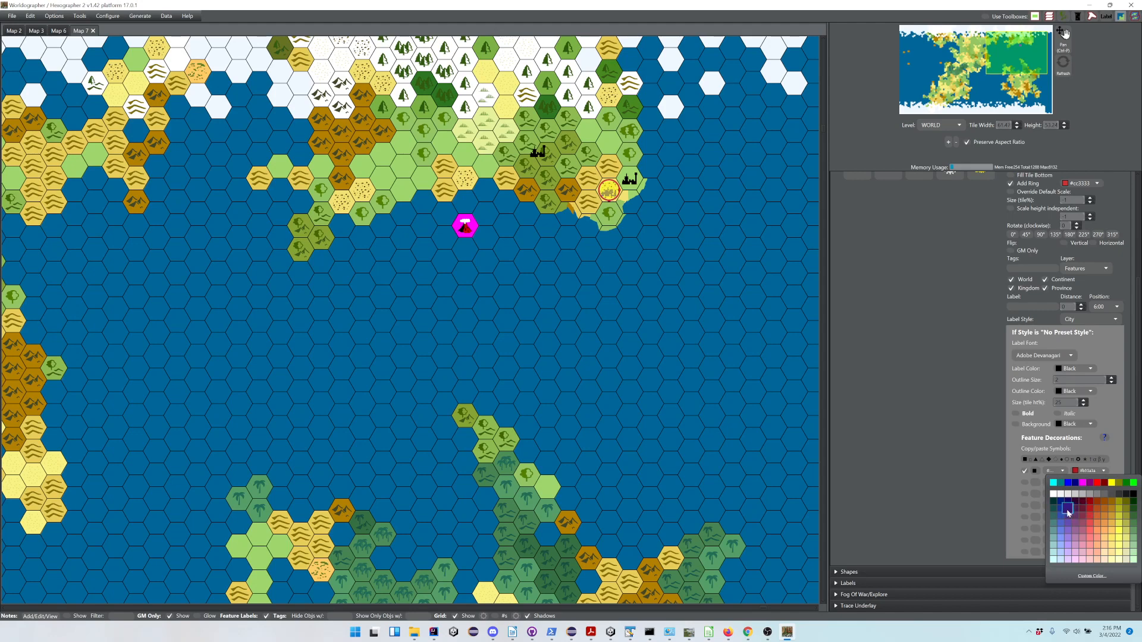
{"action": "left_click", "coordinate": [1067, 511]}
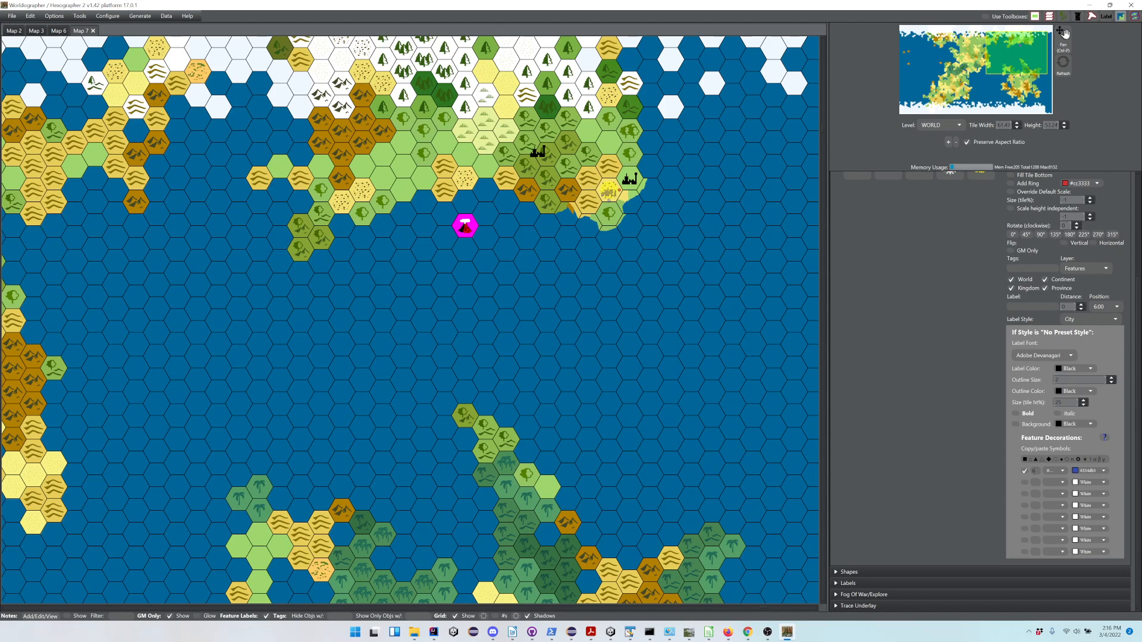
{"action": "left_click", "coordinate": [1052, 471]}
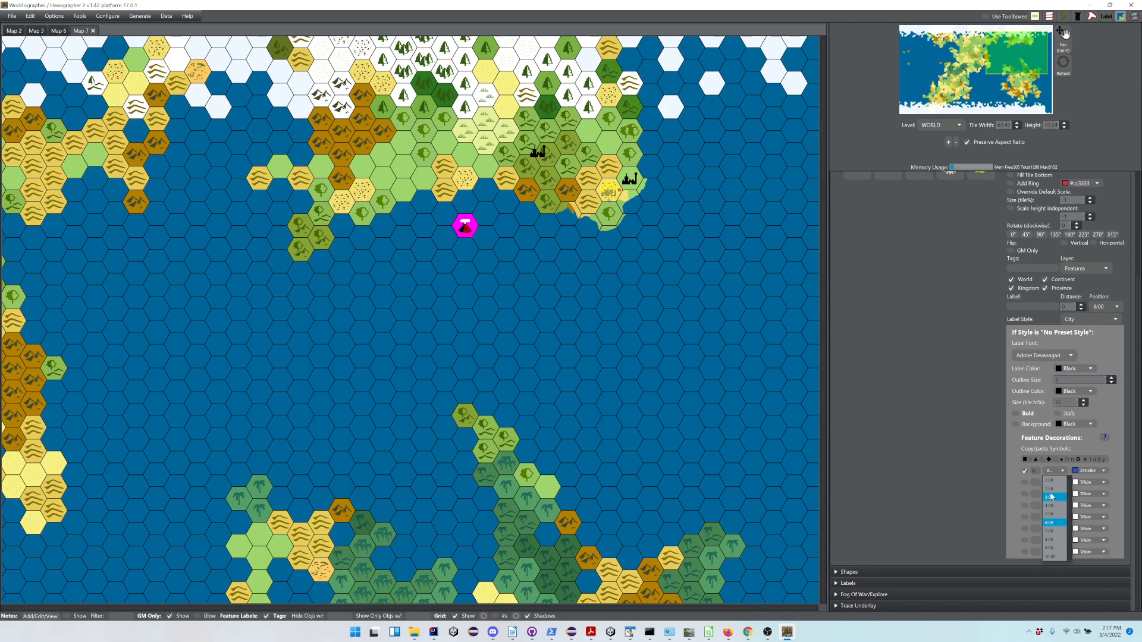
{"action": "left_click", "coordinate": [1050, 497]}
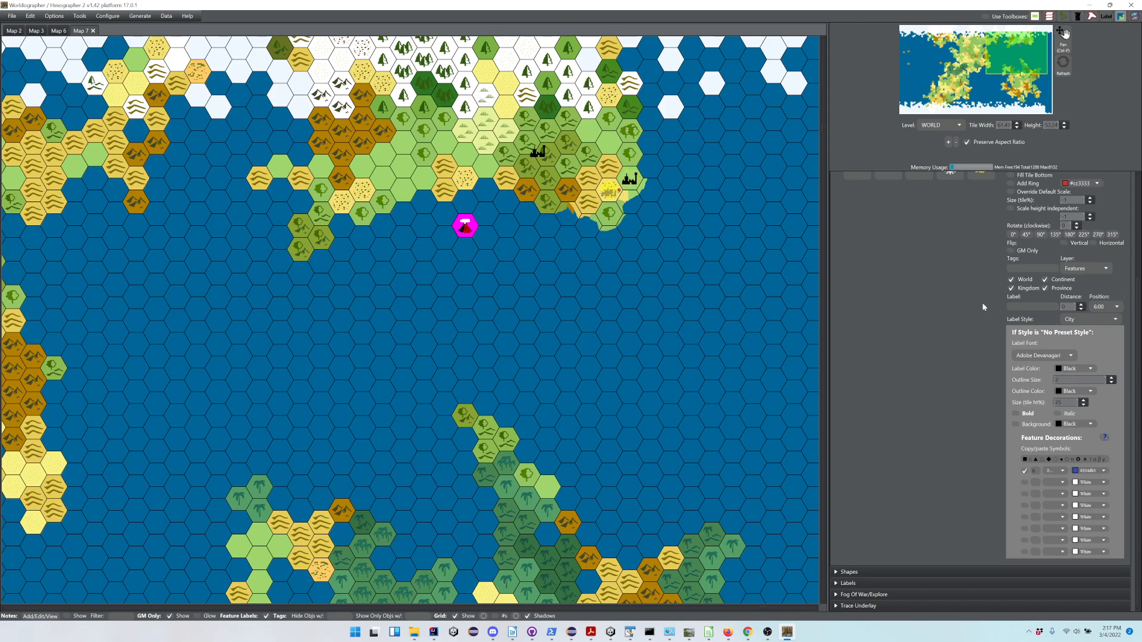
Override the selected coastal city's default scale with a tile size of 100%
{"action": "scroll", "coordinate": [982, 302], "scroll_direction": "up", "scroll_amount": 2}
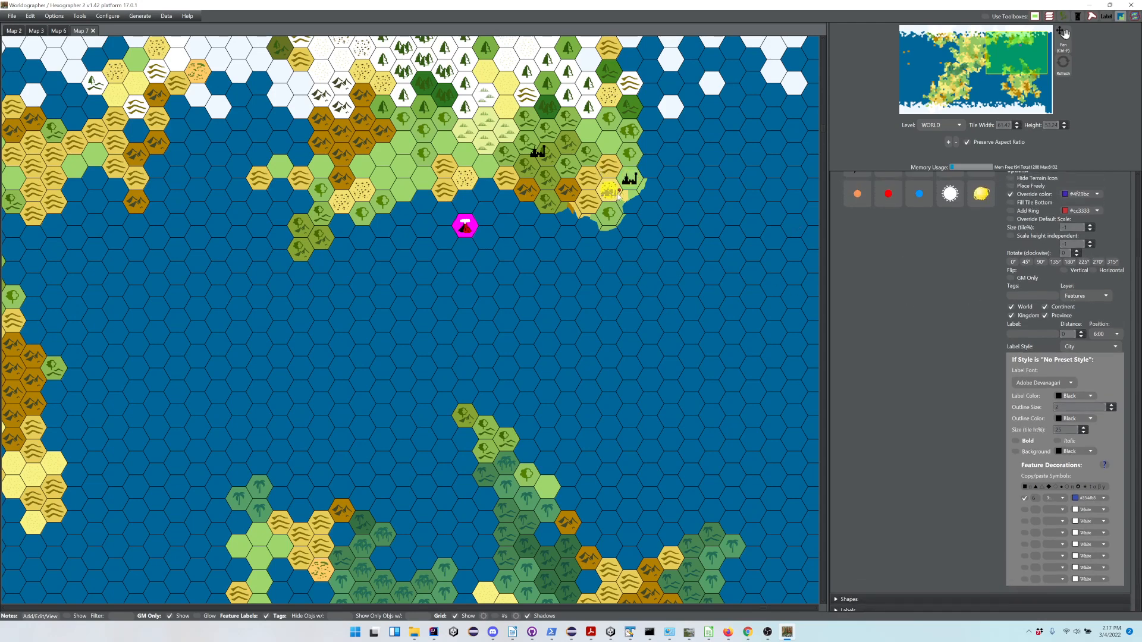
{"action": "left_click_drag", "start_coordinate": [619, 191], "coordinate": [611, 203]}
{"action": "left_click", "coordinate": [1013, 262]}
{"action": "left_click_drag", "start_coordinate": [1068, 253], "coordinate": [1063, 254]}
{"action": "left_click", "coordinate": [1011, 219]}
{"action": "double_click", "coordinate": [1063, 228]}
{"action": "type", "text": "100"}
Scale the city's height independently at 150, and turn the default scale override off again
{"action": "left_click", "coordinate": [1039, 237]}
{"action": "left_click", "coordinate": [1091, 245]}
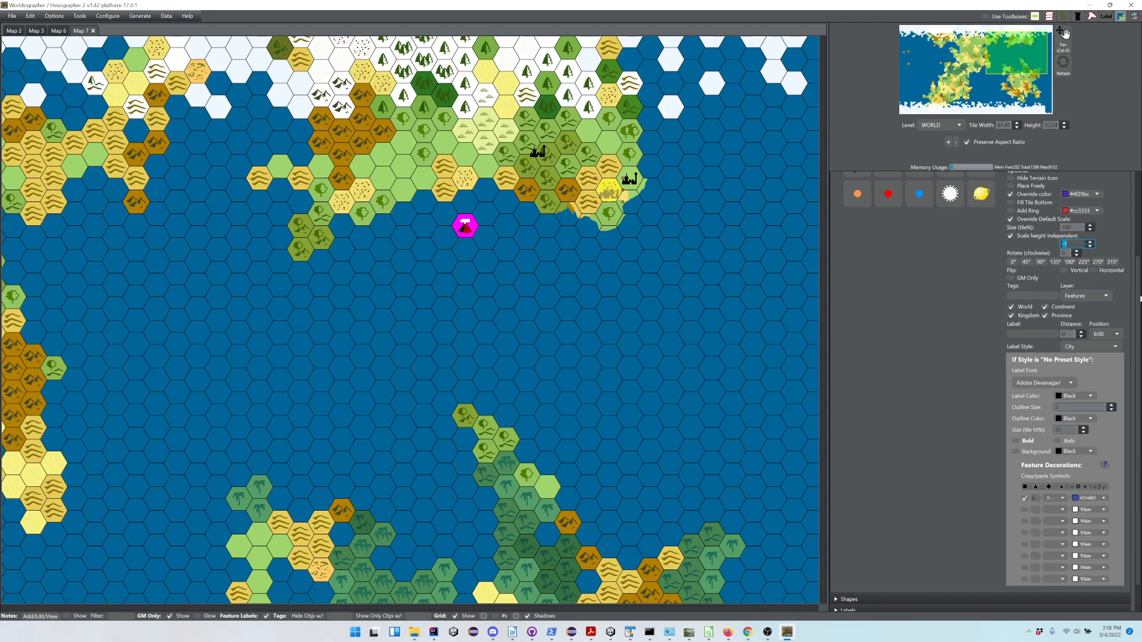
{"action": "key", "text": "BackSpace"}
{"action": "type", "text": "150"}
{"action": "left_click", "coordinate": [622, 209]}
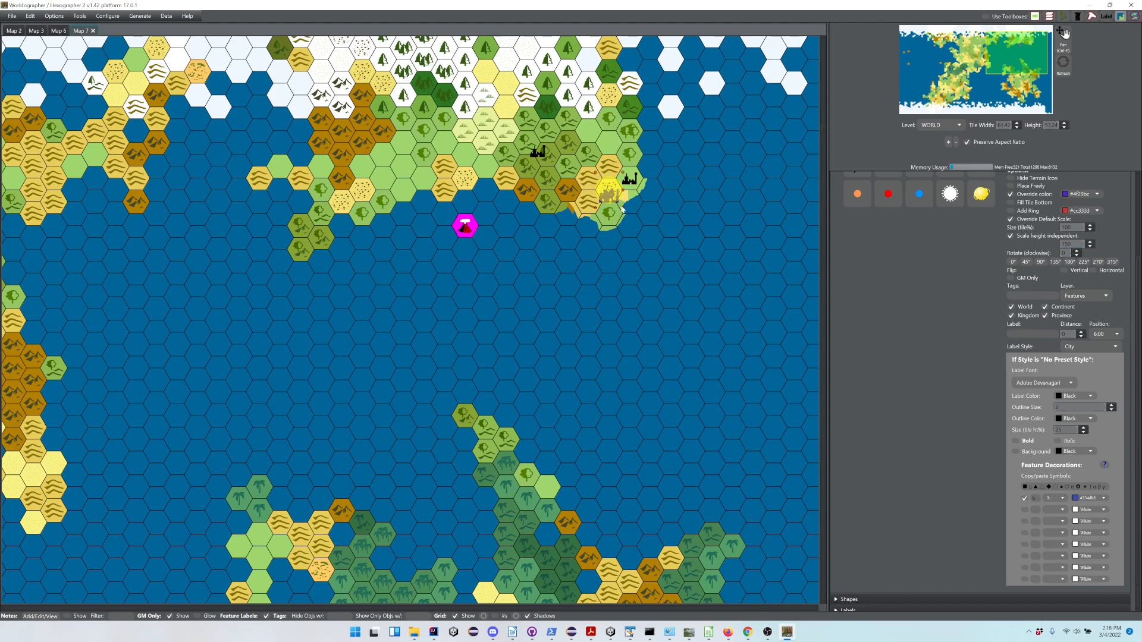
{"action": "left_click_drag", "start_coordinate": [623, 209], "coordinate": [619, 202]}
{"action": "left_click", "coordinate": [1011, 219]}
Tag the selected city as political and enter political as the tag whose objects are hidden
{"action": "type", "text": "olitical"}
{"action": "double_click", "coordinate": [337, 616]}
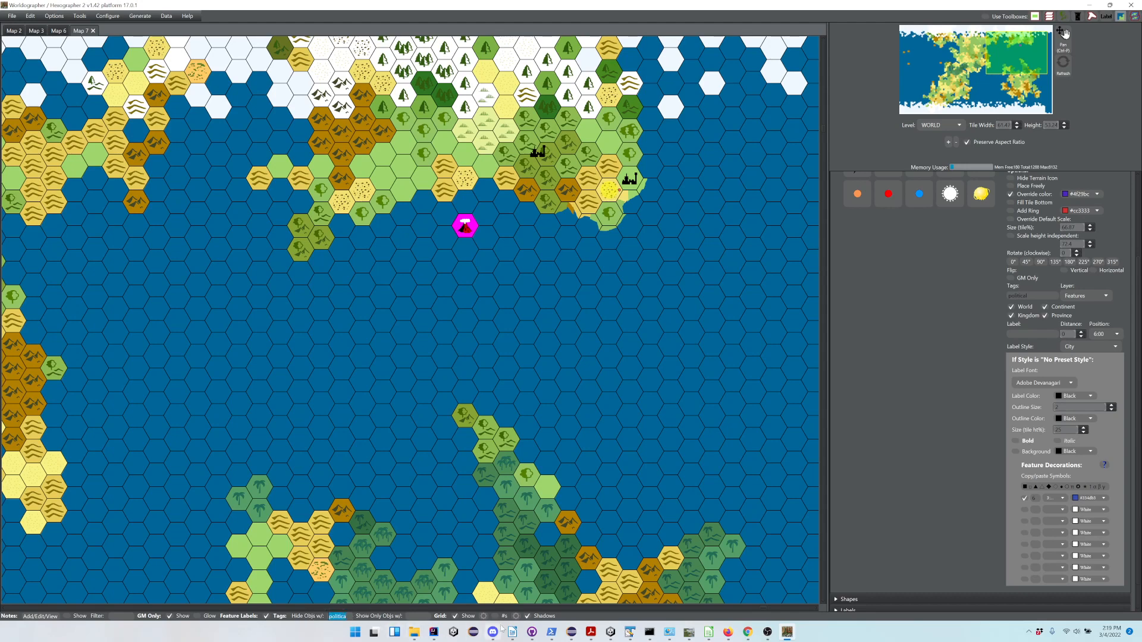
{"action": "mouse_move", "coordinate": [512, 632]}
Examine the layer choices for the selected city and open the map's layer list
{"action": "left_click_drag", "start_coordinate": [1138, 306], "coordinate": [1138, 226]}
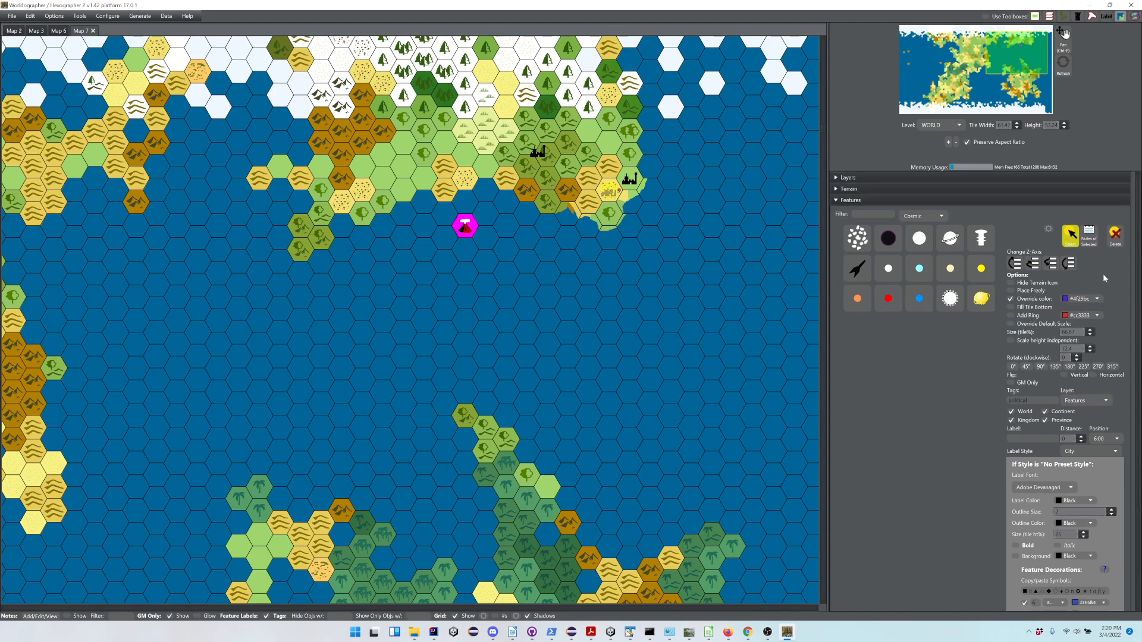
{"action": "left_click", "coordinate": [1082, 404]}
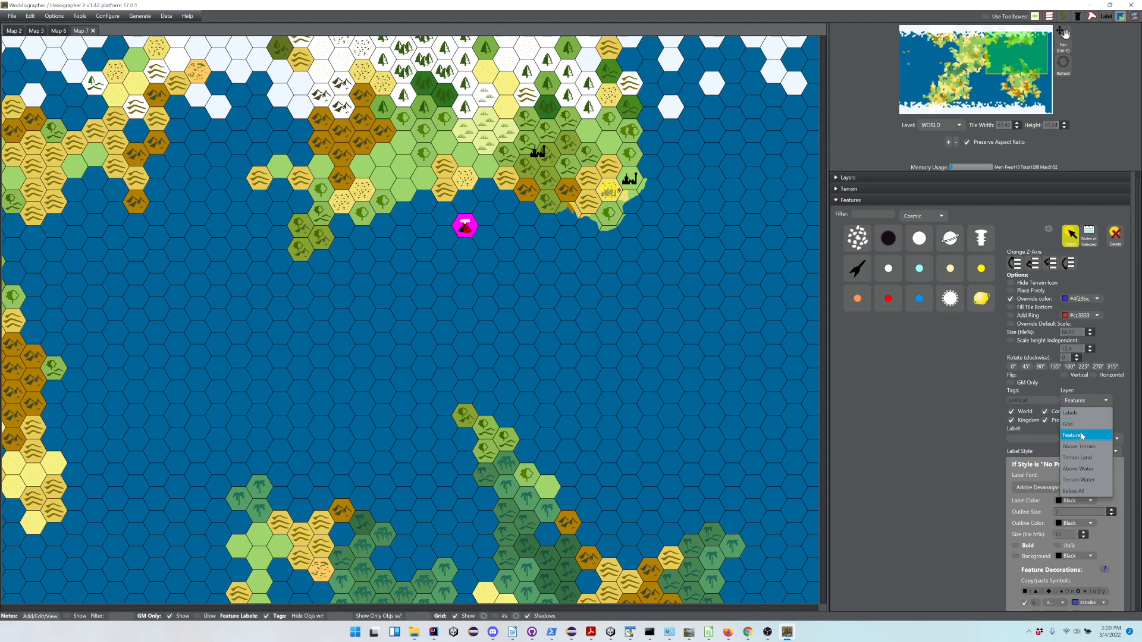
{"action": "left_click", "coordinate": [836, 179]}
{"action": "left_click", "coordinate": [836, 179]}
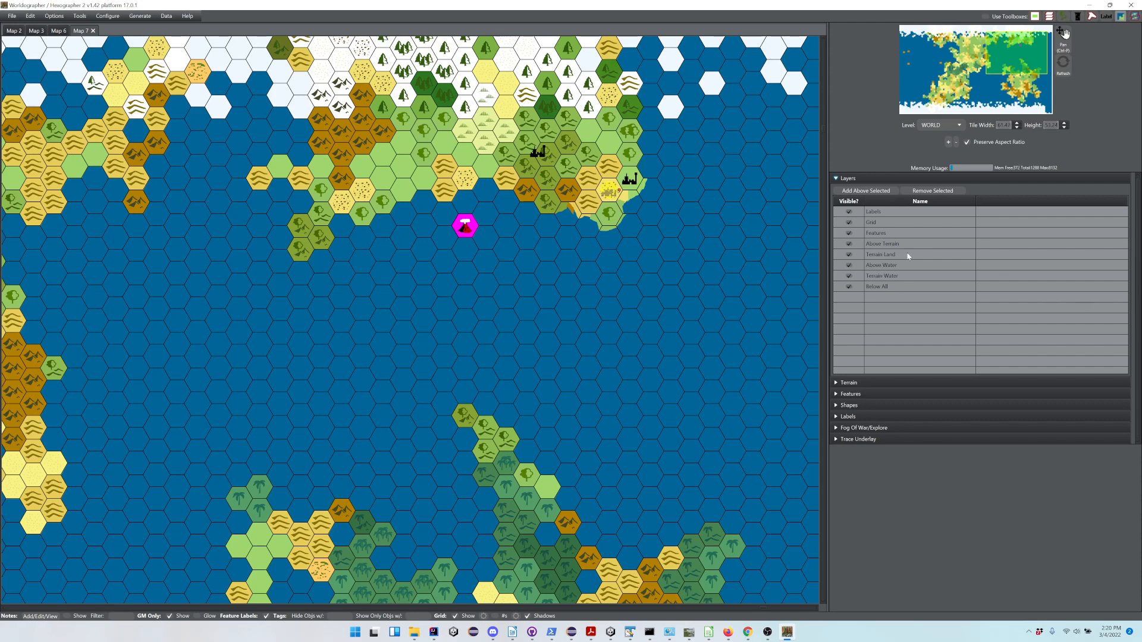
Hide and restore the map grid, first through the Grid layer's visibility and again through the Grid Show option
{"action": "left_click", "coordinate": [850, 223]}
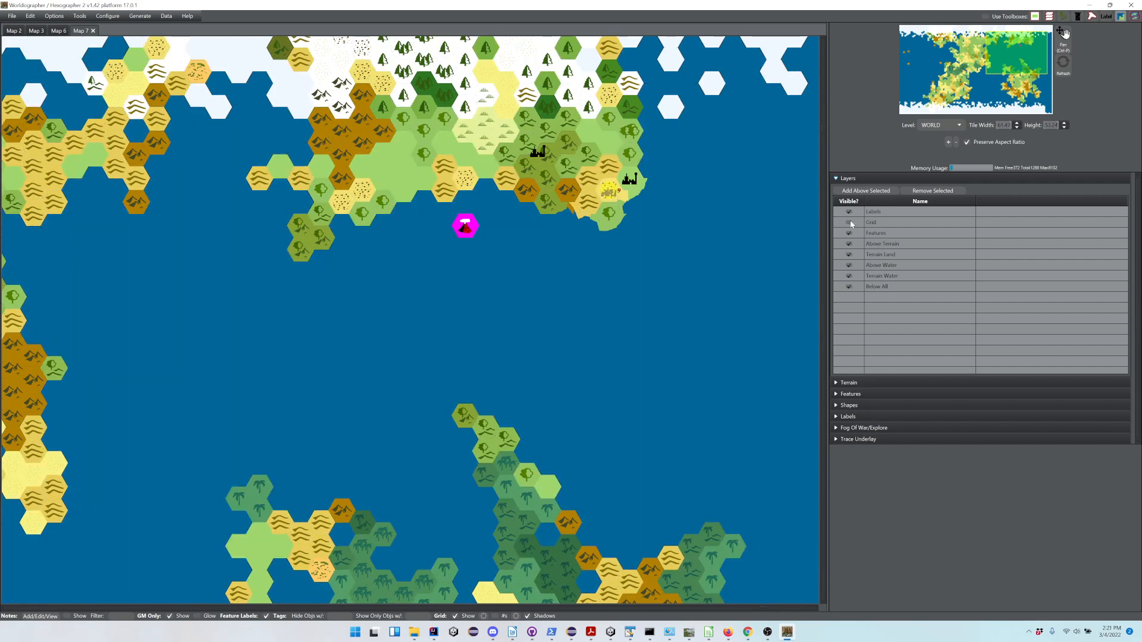
{"action": "left_click", "coordinate": [850, 223]}
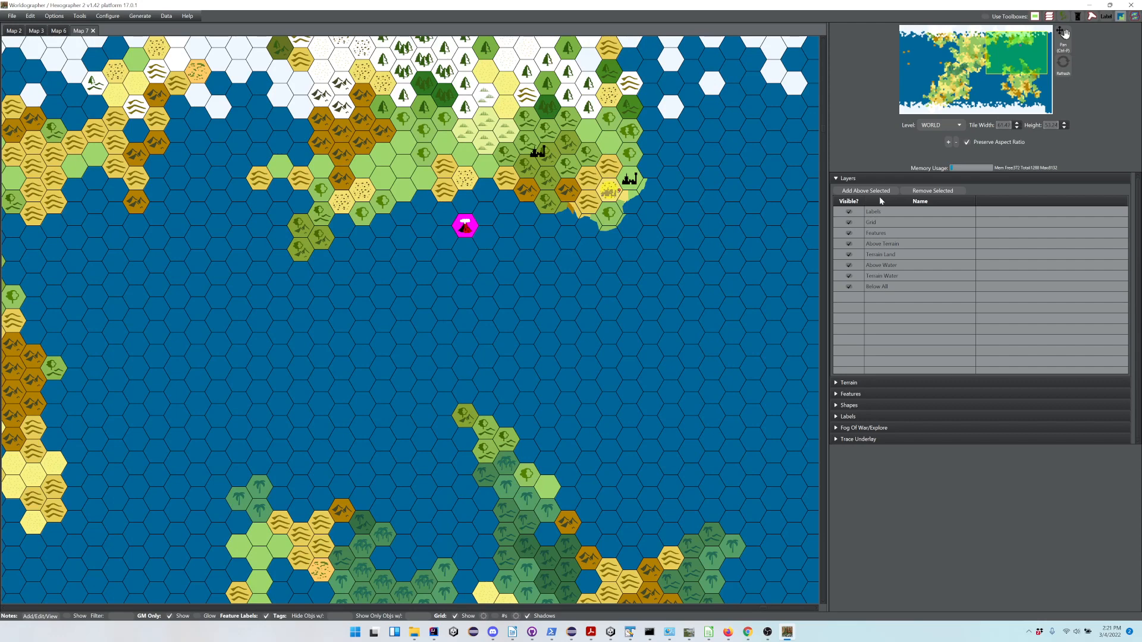
{"action": "mouse_move", "coordinate": [513, 632]}
{"action": "left_click", "coordinate": [456, 616]}
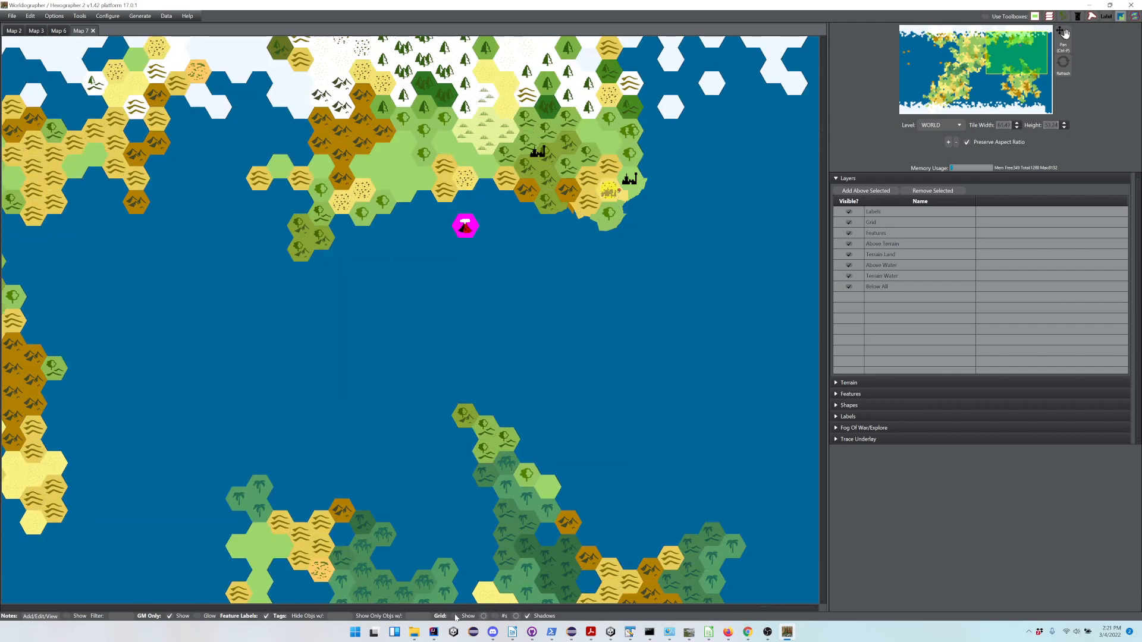
{"action": "left_click", "coordinate": [456, 616]}
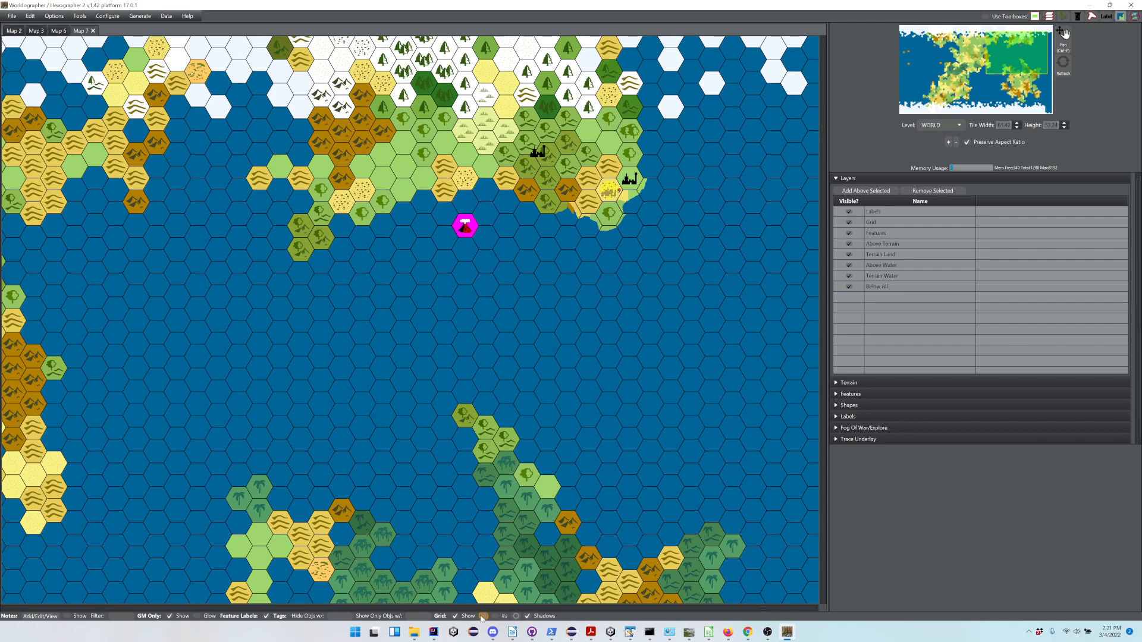
Set the current level's tile grid color to black with 25% opacity in the grid configuration
{"action": "left_click", "coordinate": [482, 617]}
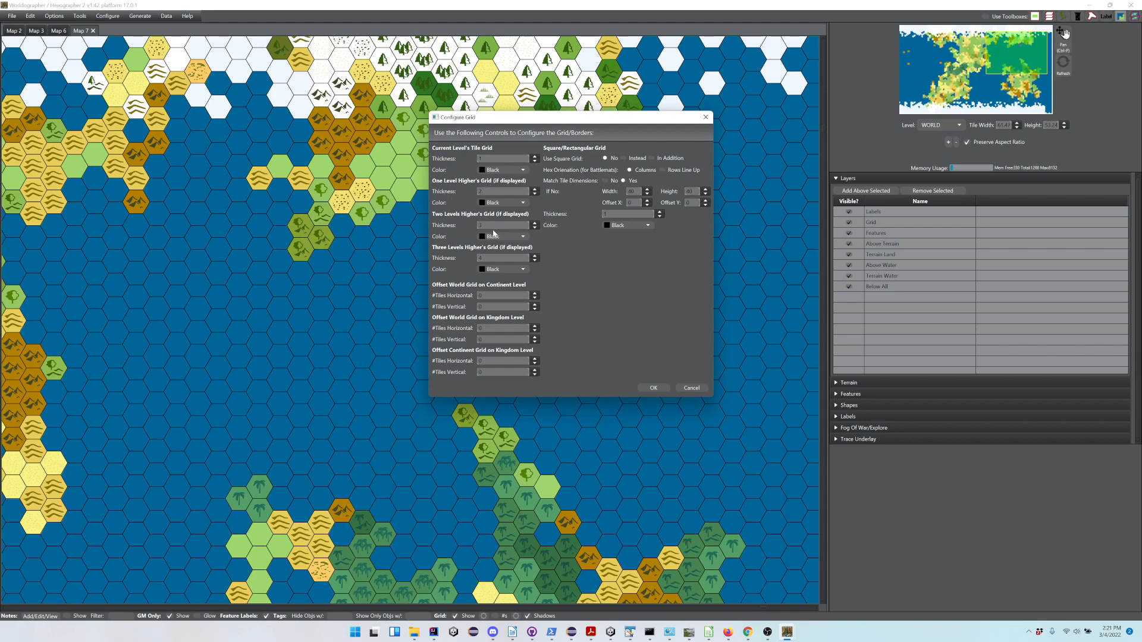
{"action": "left_click", "coordinate": [493, 170]}
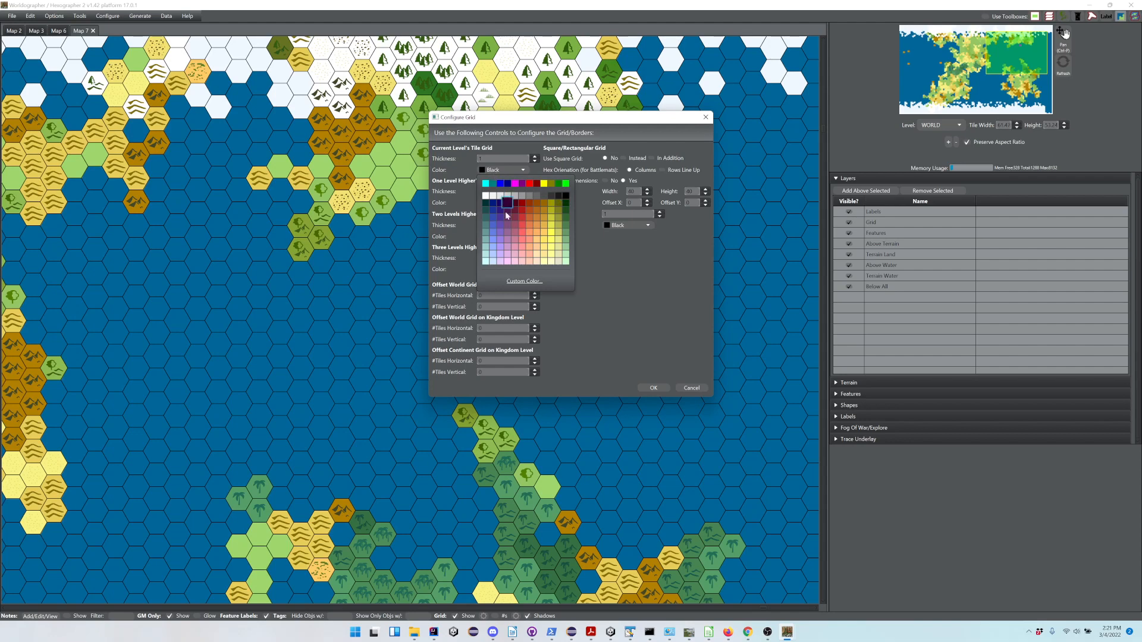
{"action": "left_click", "coordinate": [512, 282]}
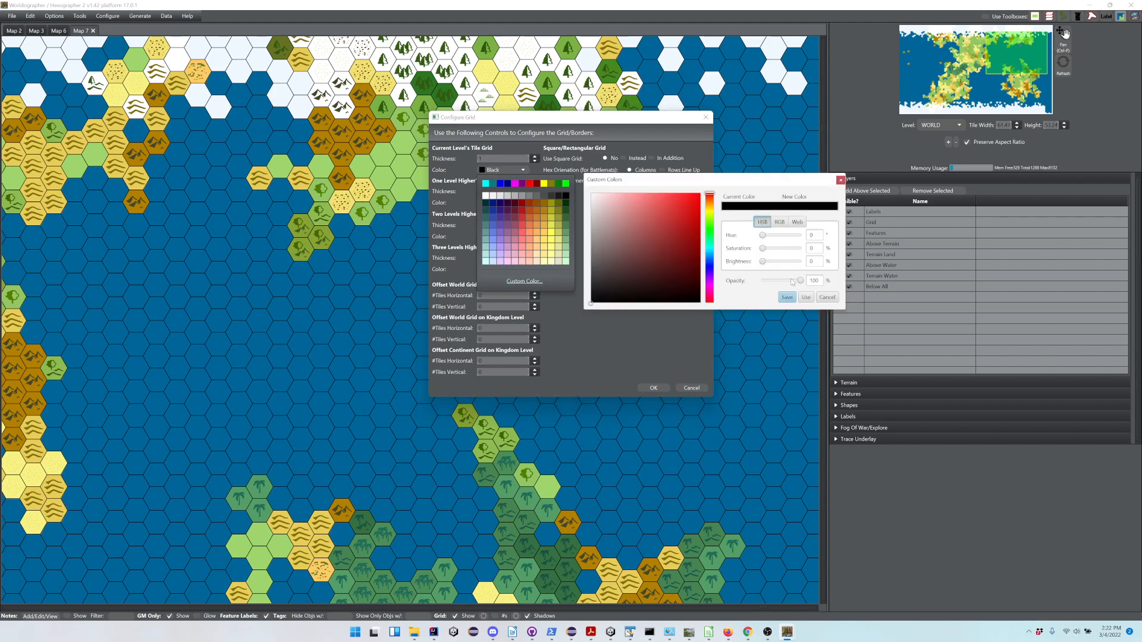
{"action": "left_click_drag", "start_coordinate": [801, 281], "coordinate": [773, 281]}
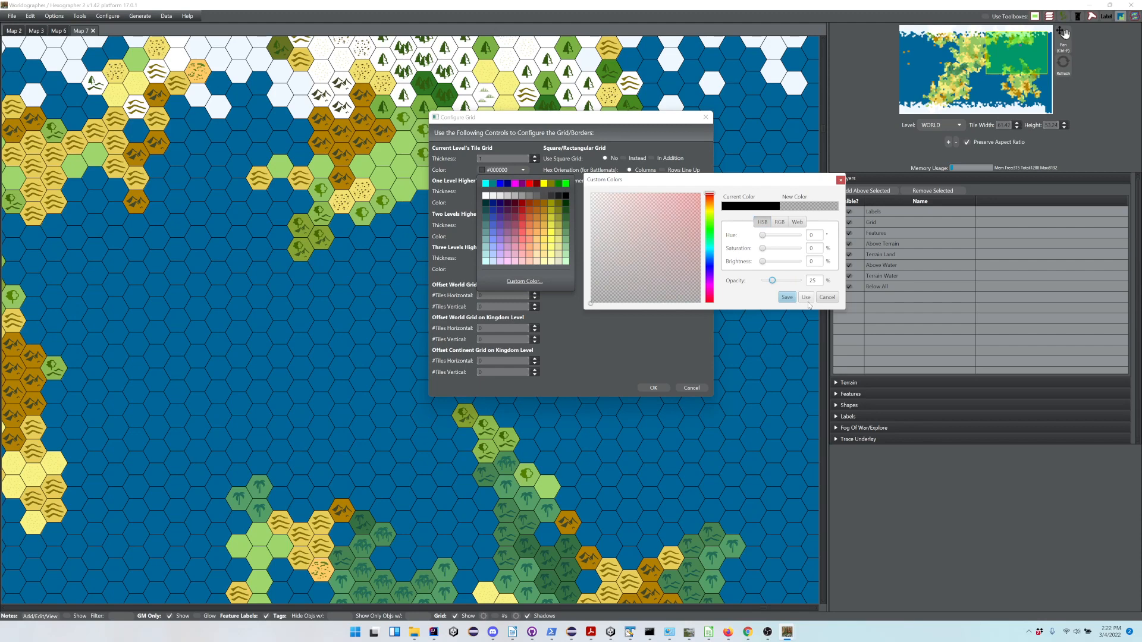
{"action": "left_click", "coordinate": [791, 299]}
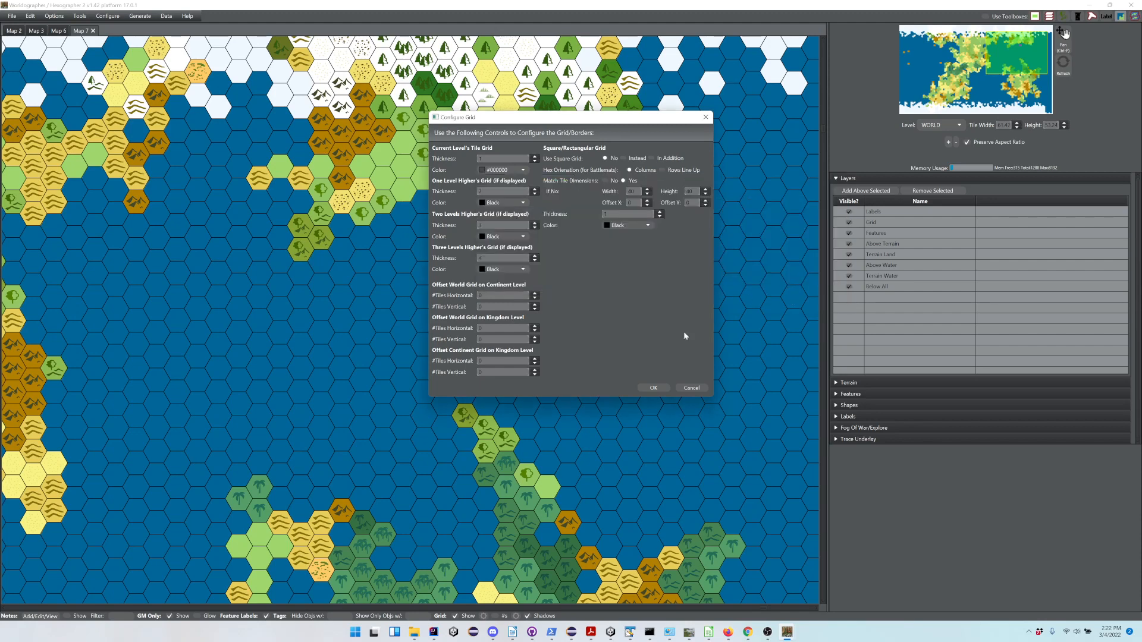
Apply the grid configuration to the map
{"action": "left_click", "coordinate": [656, 388]}
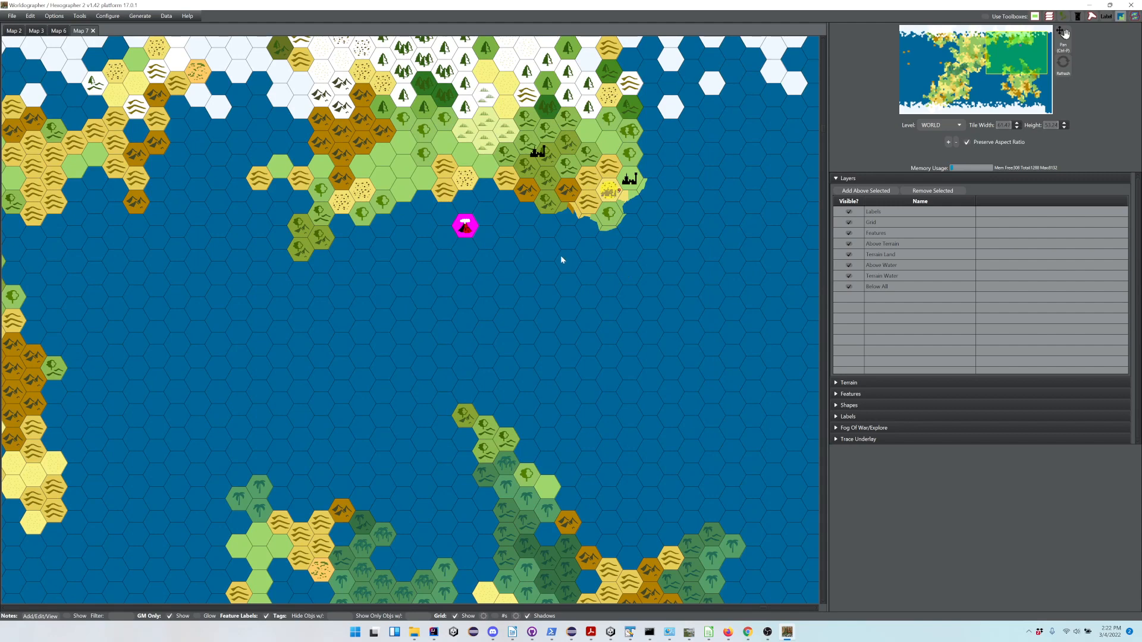
Give the selected city the label City Name and adjust the label's distance from the city
{"action": "left_click", "coordinate": [872, 397]}
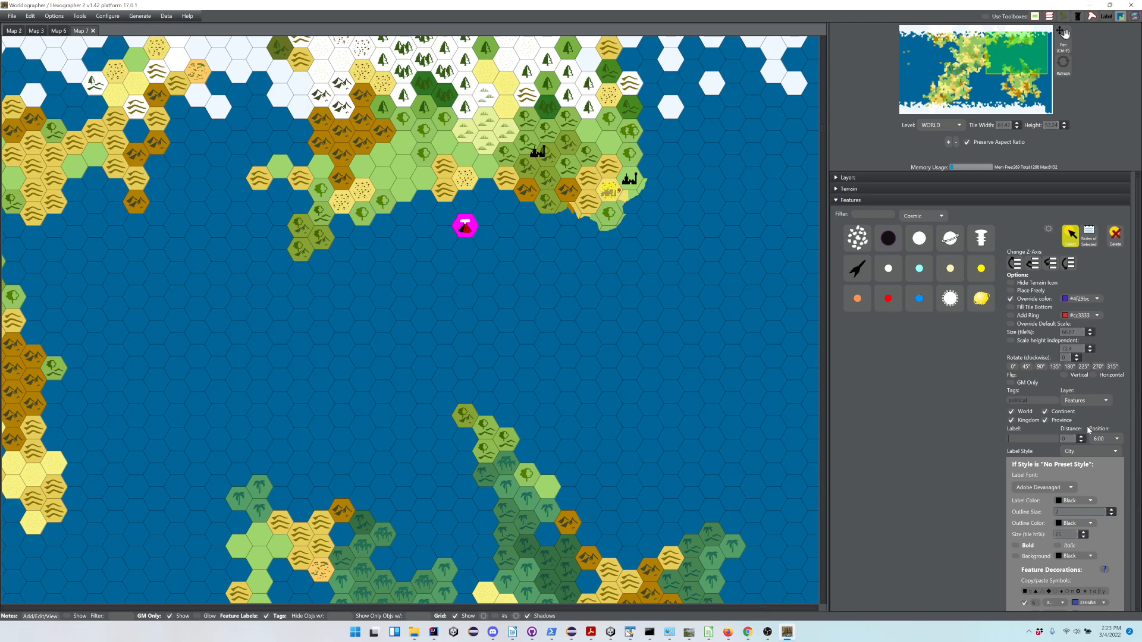
{"action": "type", "text": "ity Name"}
{"action": "left_click", "coordinate": [1081, 439]}
Examine the position and preset style choices for the city's label, keeping 6:00 and City
{"action": "left_click", "coordinate": [1111, 442]}
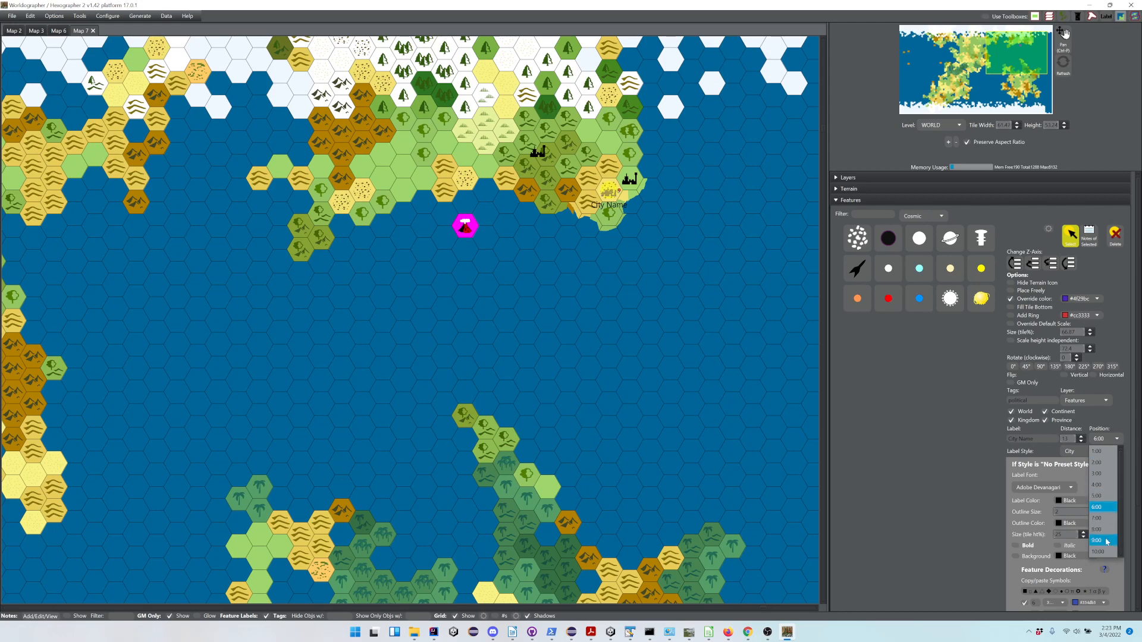
{"action": "left_click", "coordinate": [981, 427]}
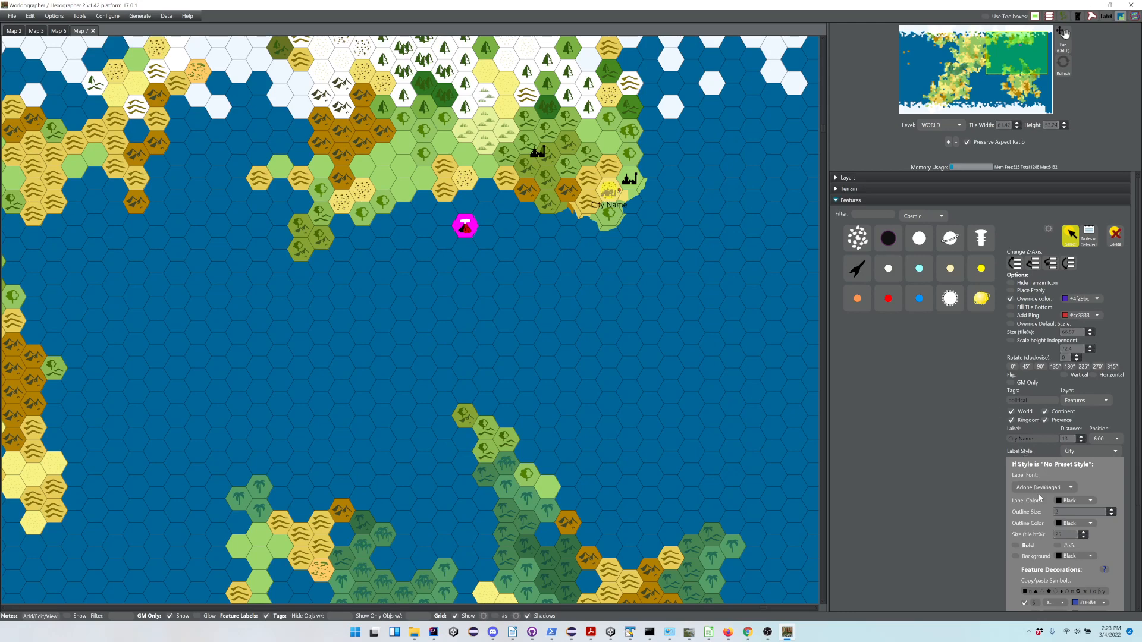
{"action": "left_click", "coordinate": [1073, 453]}
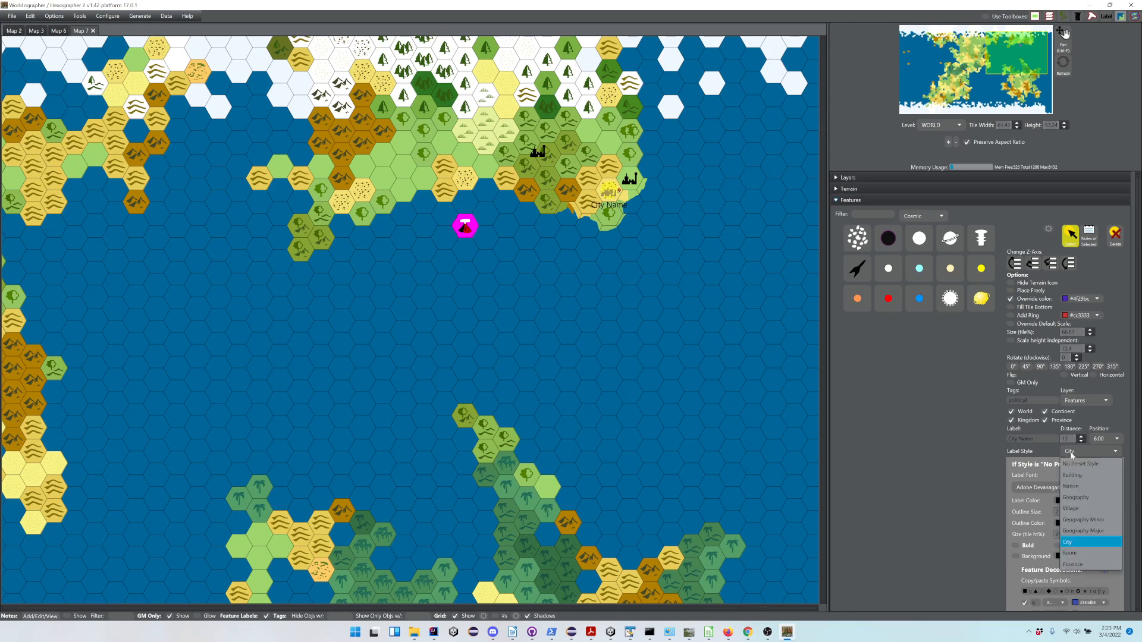
{"action": "left_click", "coordinate": [972, 459]}
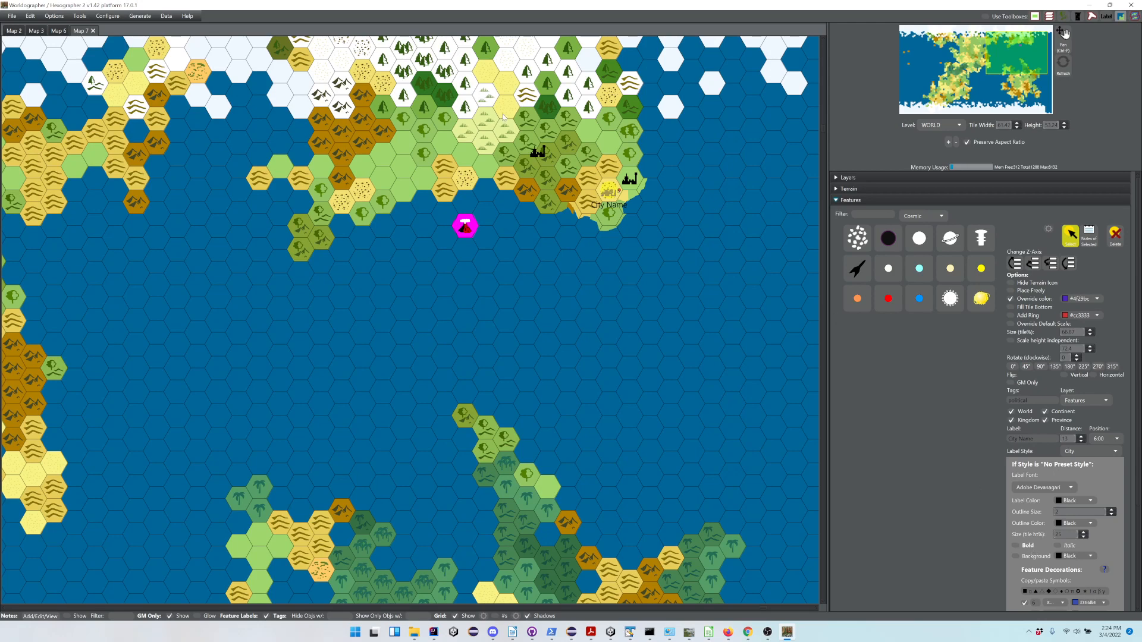
Draw a line with the Road shape preset from the easternmost black city symbol westward past the neighbouring city
{"action": "left_click", "coordinate": [850, 200]}
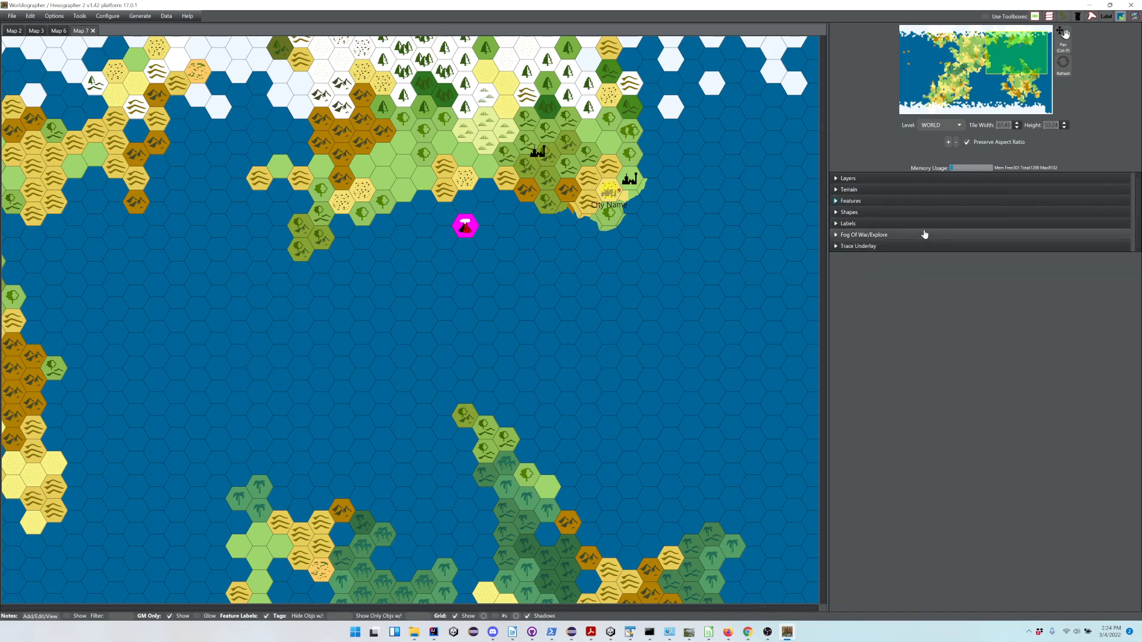
{"action": "left_click", "coordinate": [891, 213]}
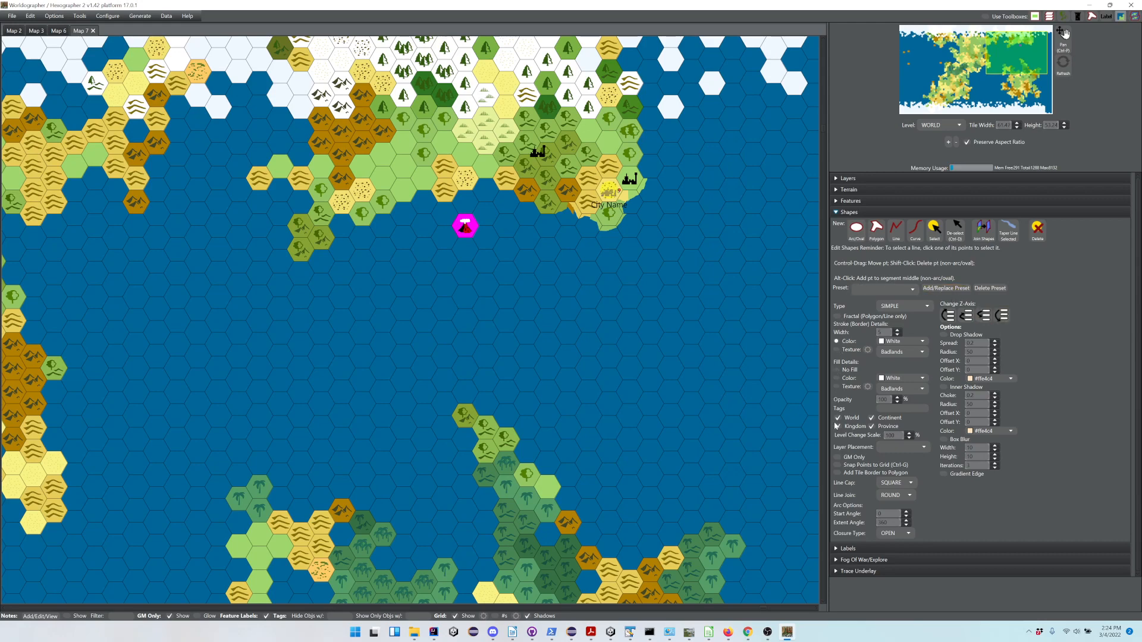
{"action": "left_click", "coordinate": [884, 293]}
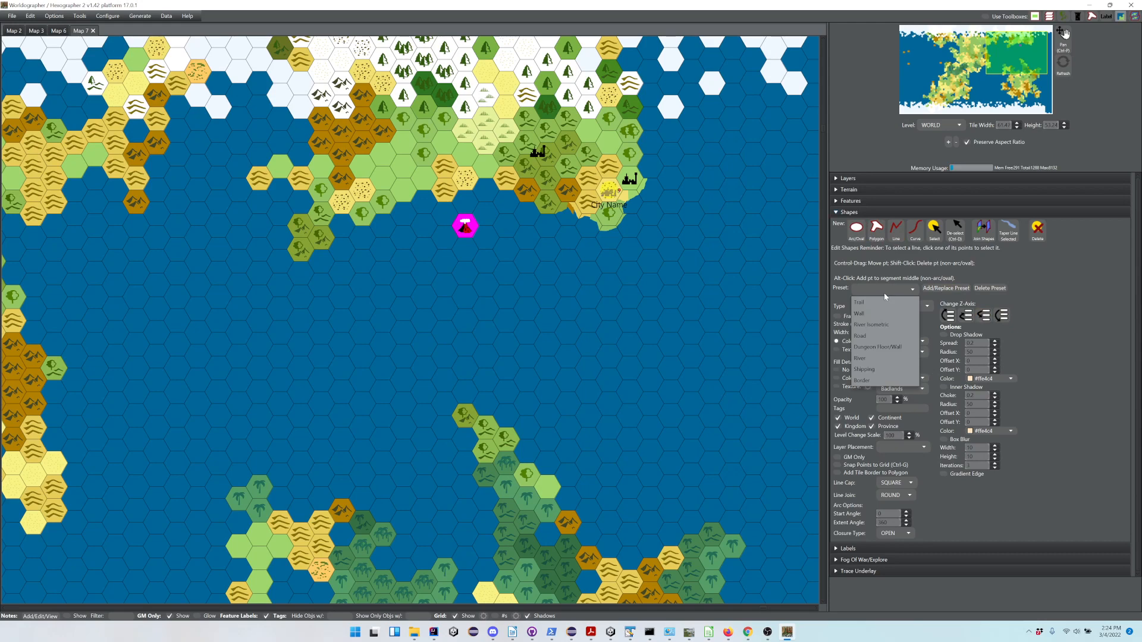
{"action": "left_click", "coordinate": [872, 337]}
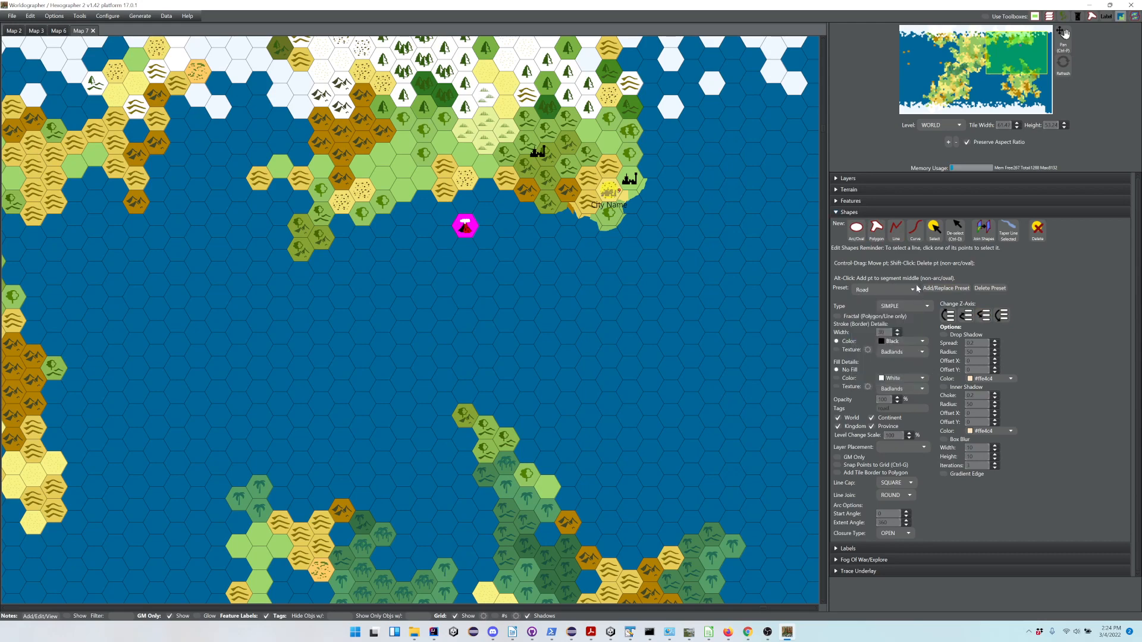
{"action": "left_click", "coordinate": [897, 232]}
{"action": "left_click", "coordinate": [631, 180]}
{"action": "mouse_move", "coordinate": [599, 169]}
{"action": "left_mouse_down"}
{"action": "mouse_move", "coordinate": [468, 148]}
{"action": "mouse_move", "coordinate": [483, 145]}
{"action": "left_mouse_up"}
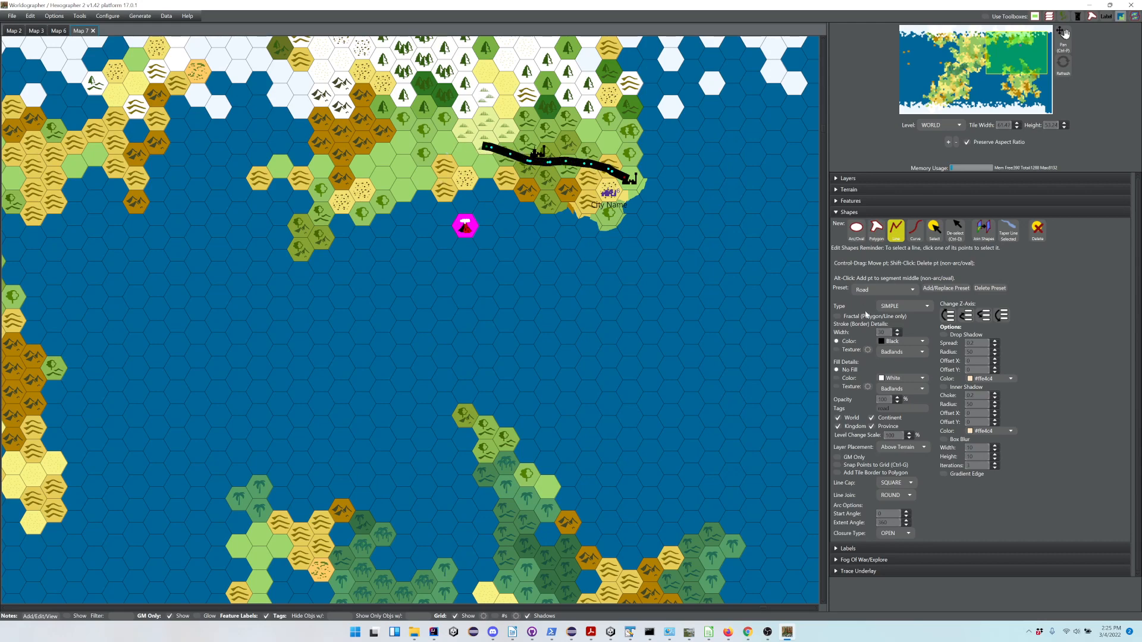
Set the road's stroke width to 3 and increase it slightly
{"action": "double_click", "coordinate": [881, 332]}
{"action": "type", "text": "3"}
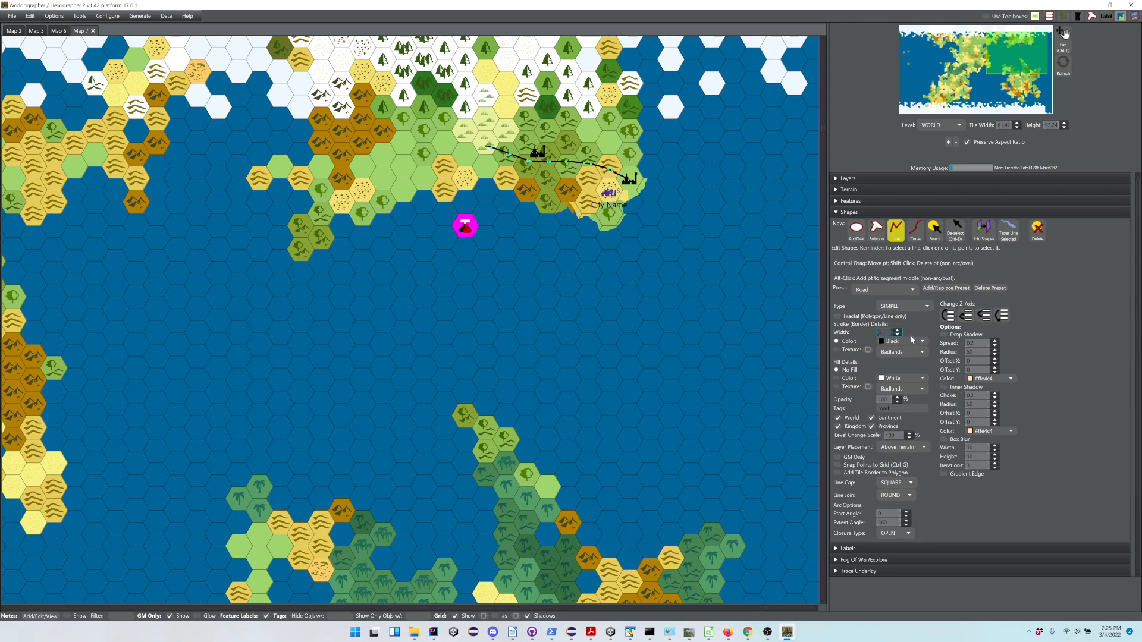
{"action": "left_click", "coordinate": [899, 330]}
Draw a curved road from the easternmost black city northwest across the hills to the edge of the snowy hexes
{"action": "left_click", "coordinate": [910, 231]}
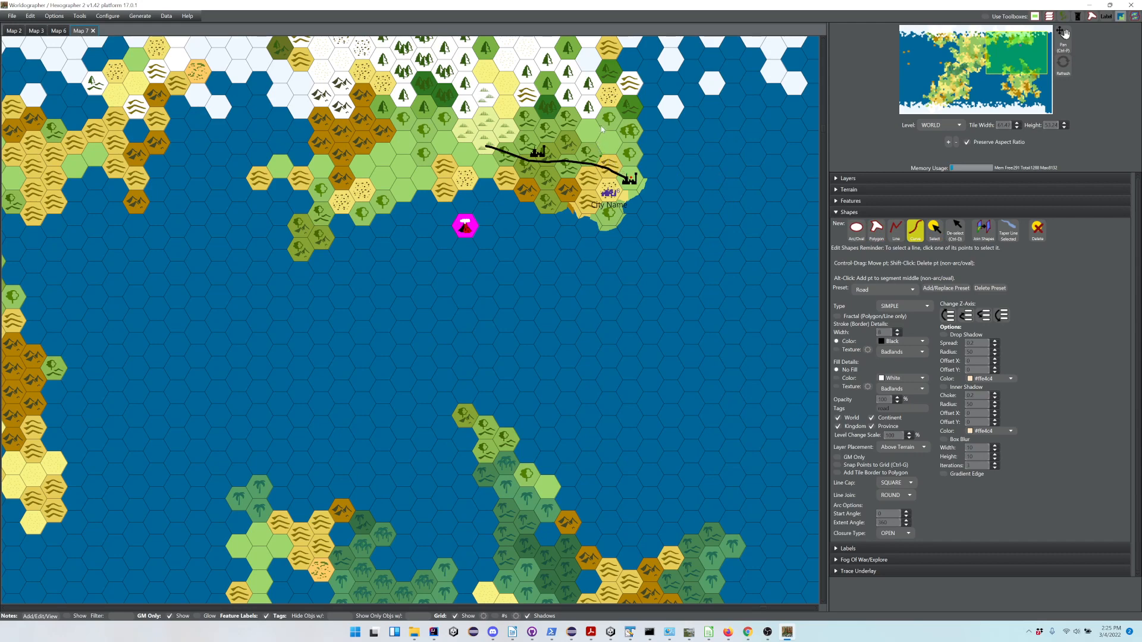
{"action": "left_click", "coordinate": [563, 120]}
{"action": "left_click", "coordinate": [470, 96]}
{"action": "left_click_drag", "start_coordinate": [563, 123], "coordinate": [558, 127]}
Change the shape's level change scale, and draw a short angular road with its points snapped to the grid, west of the existing roads
{"action": "double_click", "coordinate": [892, 434]}
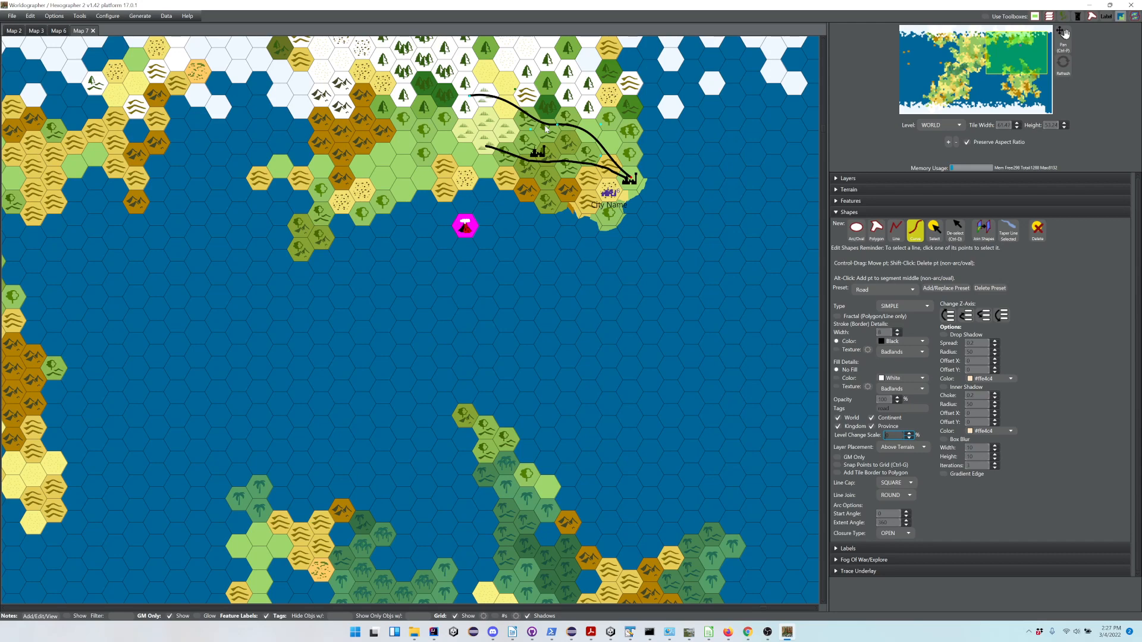
{"action": "left_click", "coordinate": [858, 468]}
{"action": "left_click", "coordinate": [896, 228]}
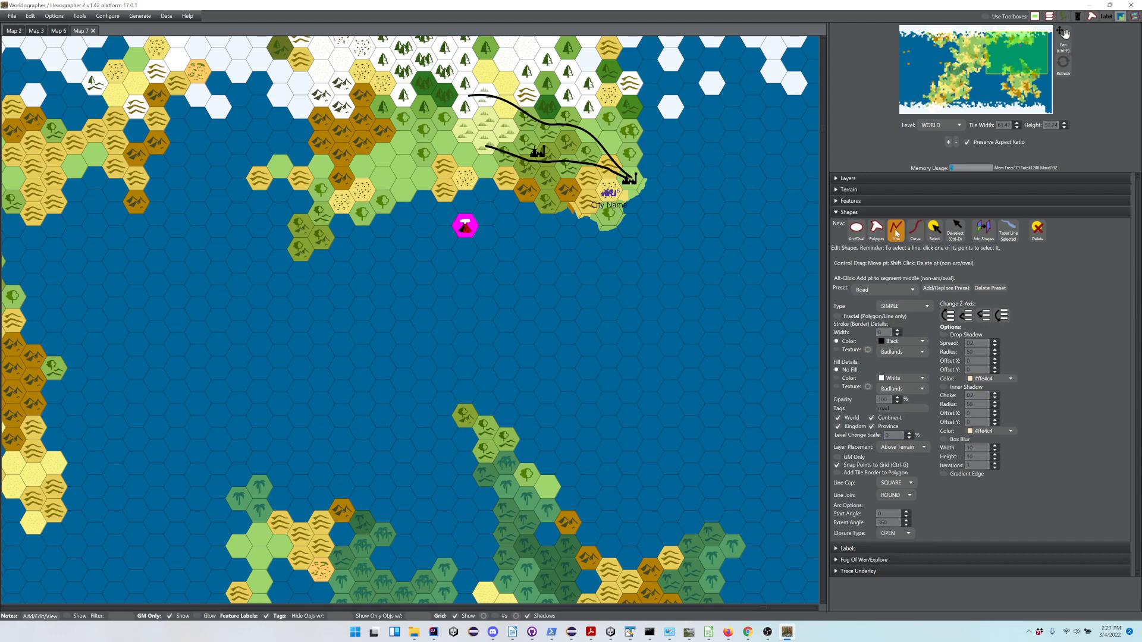
{"action": "left_click", "coordinate": [452, 191]}
{"action": "left_click", "coordinate": [414, 182]}
{"action": "left_click", "coordinate": [420, 169]}
{"action": "left_click", "coordinate": [427, 170]}
{"action": "left_click", "coordinate": [433, 170]}
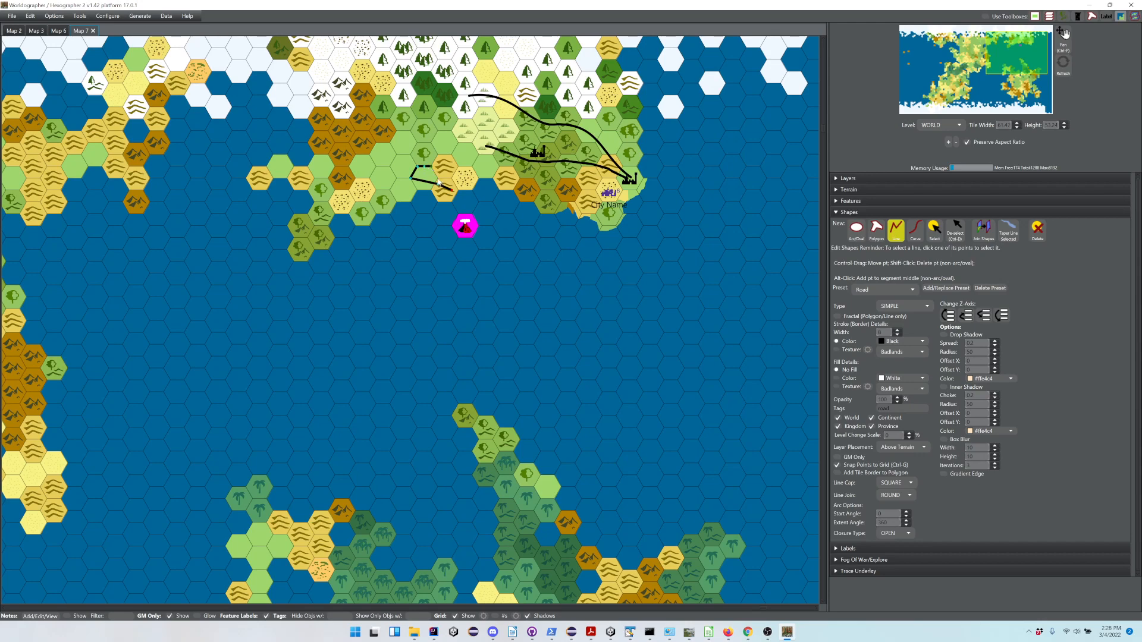
{"action": "left_click", "coordinate": [438, 181]}
Set up a polygon that adds tile borders, with a maroon stroke and a mostly transparent white fill
{"action": "left_click", "coordinate": [878, 238]}
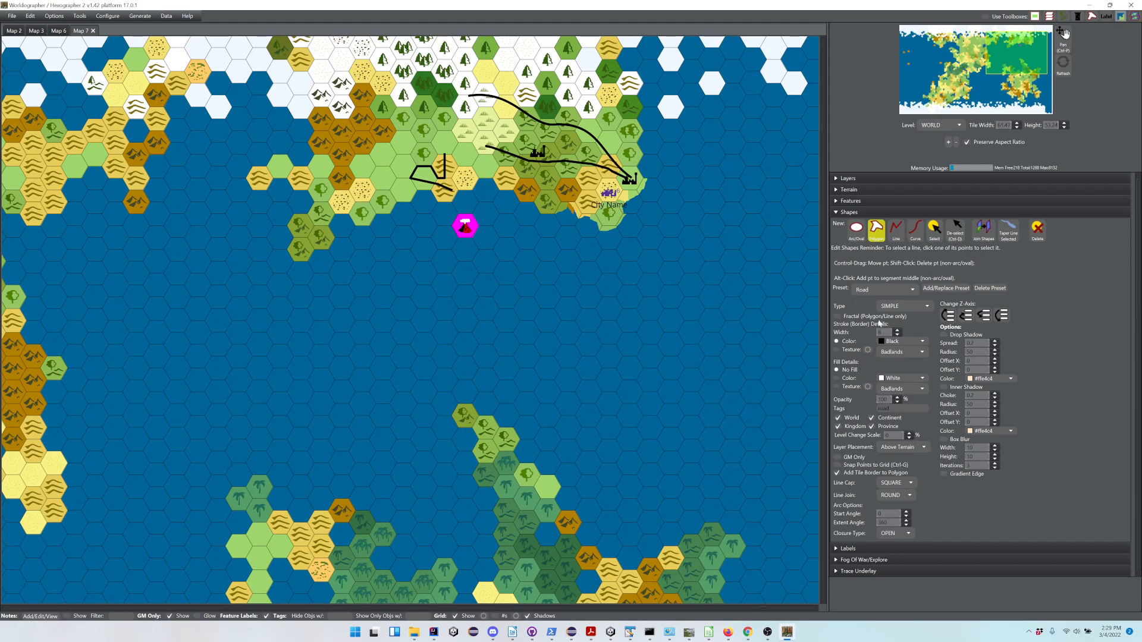
{"action": "left_click", "coordinate": [899, 345]}
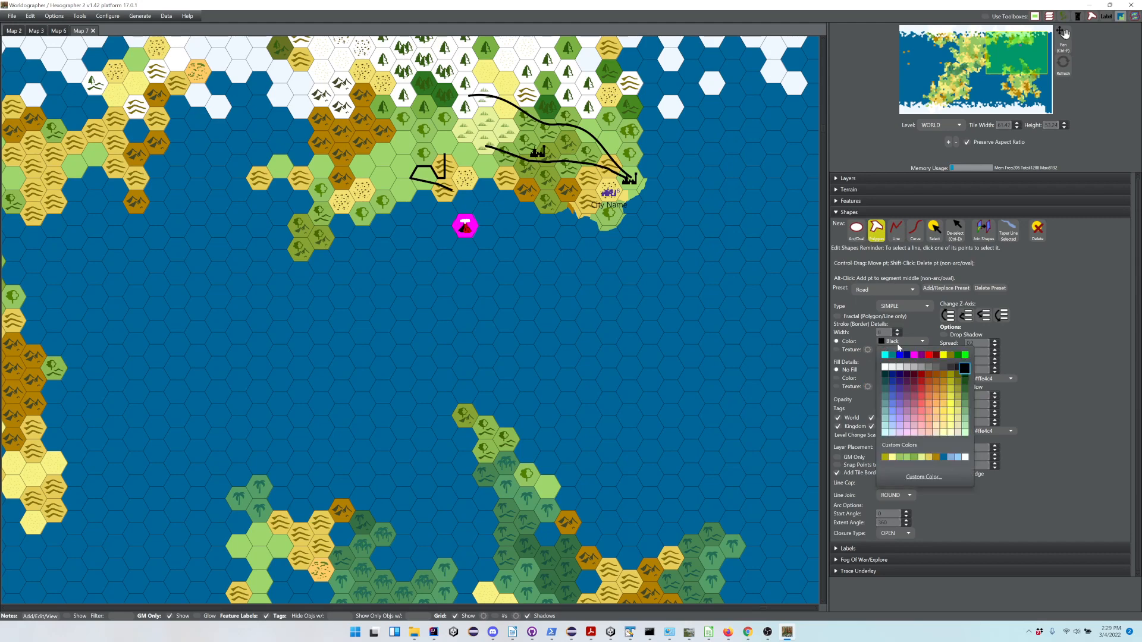
{"action": "left_click", "coordinate": [934, 356]}
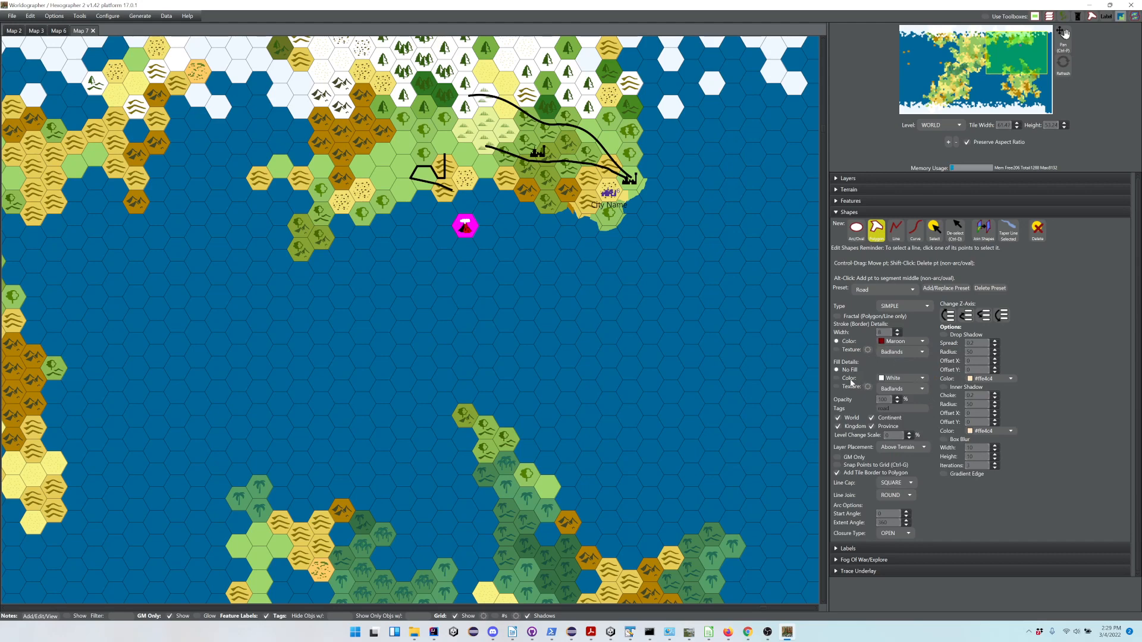
{"action": "left_click", "coordinate": [892, 379]}
{"action": "left_click", "coordinate": [923, 514]}
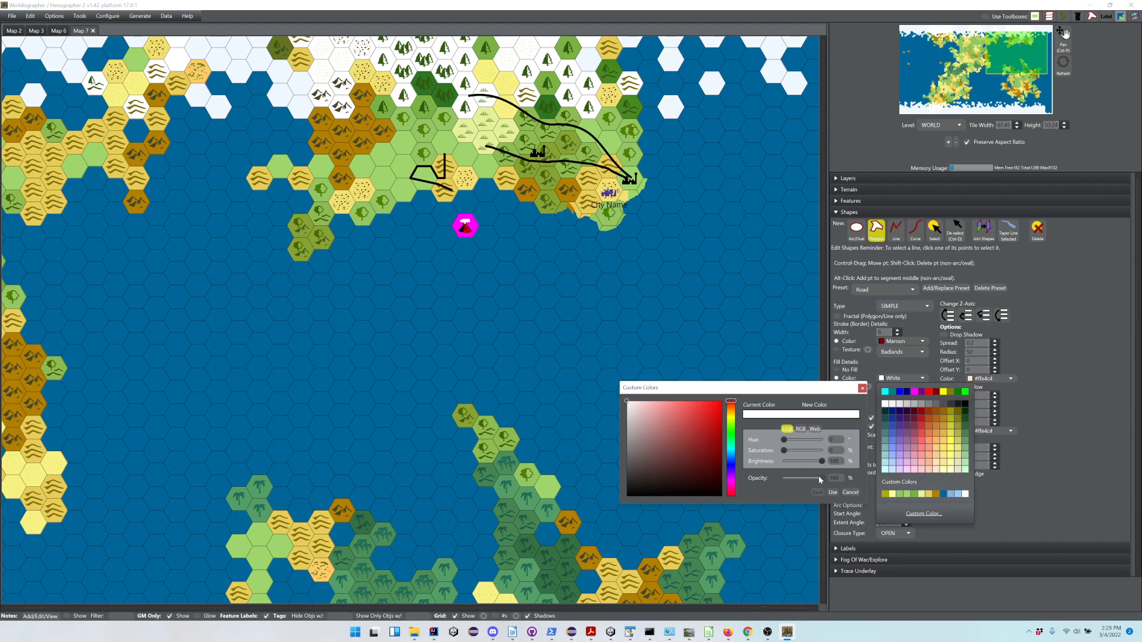
{"action": "left_click_drag", "start_coordinate": [820, 479], "coordinate": [792, 480]}
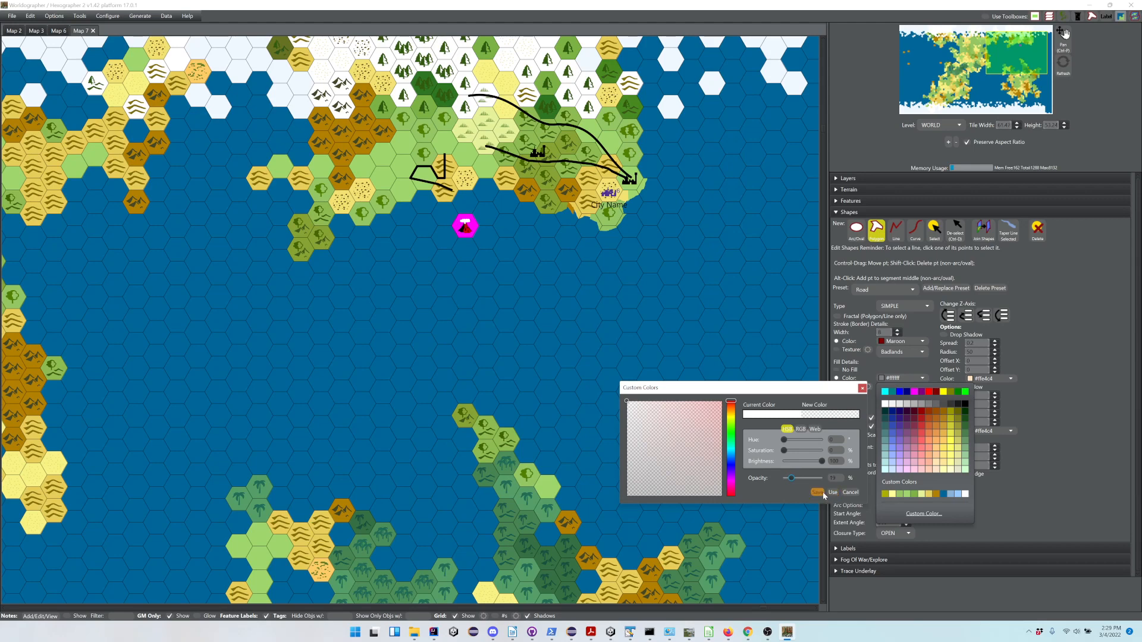
{"action": "left_click", "coordinate": [823, 493]}
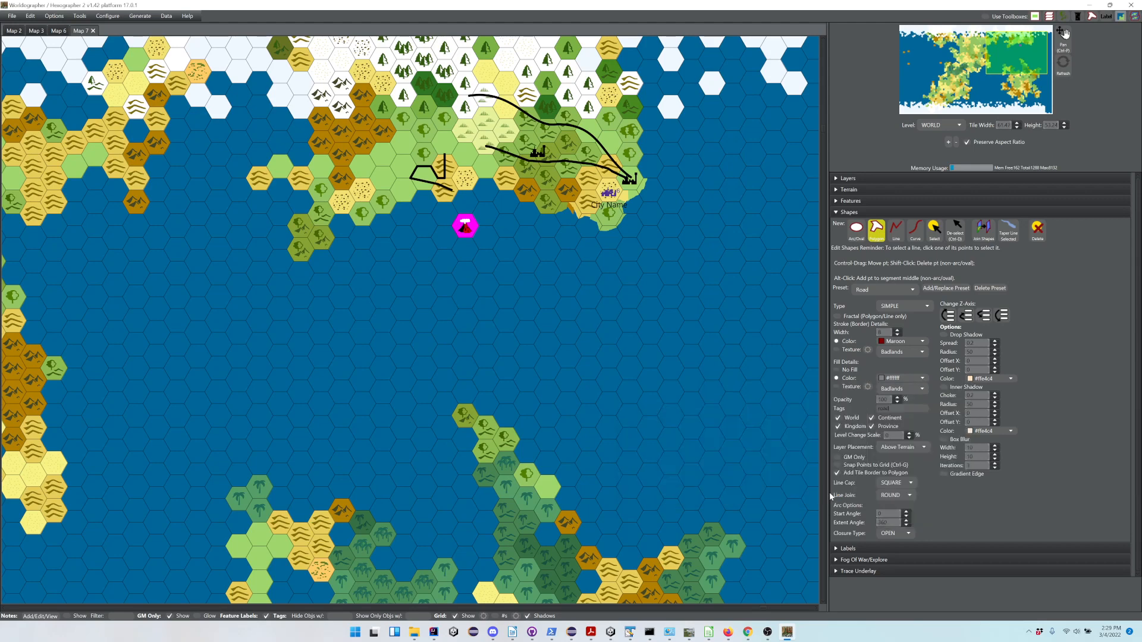
Build a bordered territory polygon tile by tile over the coastal and mountain hexes west of the roads
{"action": "left_click", "coordinate": [324, 216]}
{"action": "left_click", "coordinate": [347, 208]}
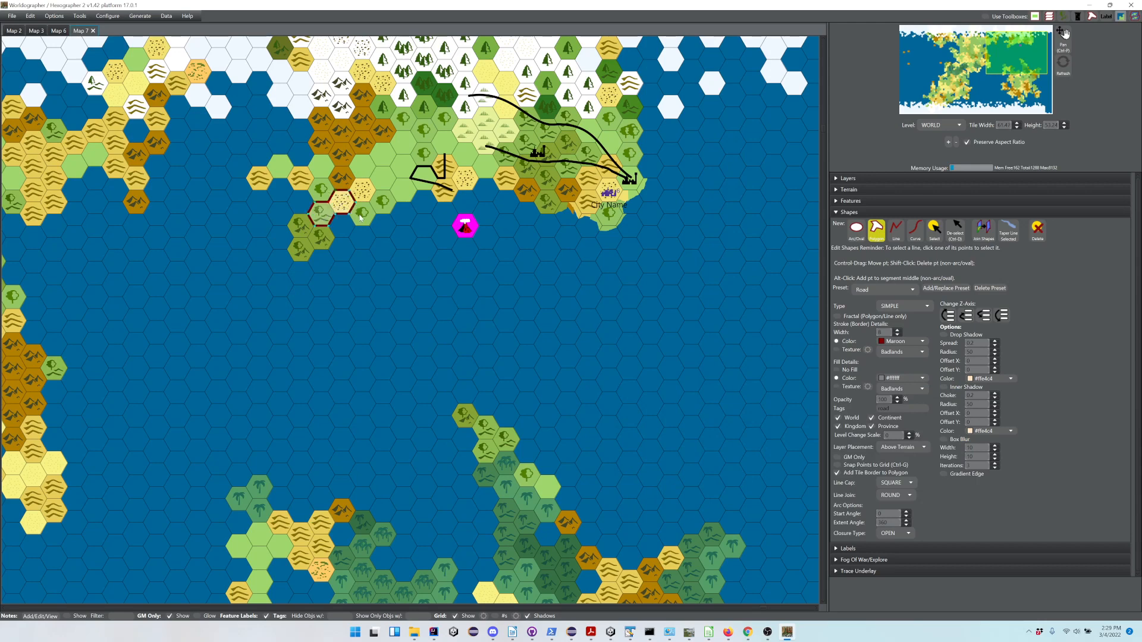
{"action": "left_click", "coordinate": [361, 215]}
{"action": "left_click", "coordinate": [363, 193]}
{"action": "left_click", "coordinate": [384, 202]}
{"action": "left_click", "coordinate": [387, 183]}
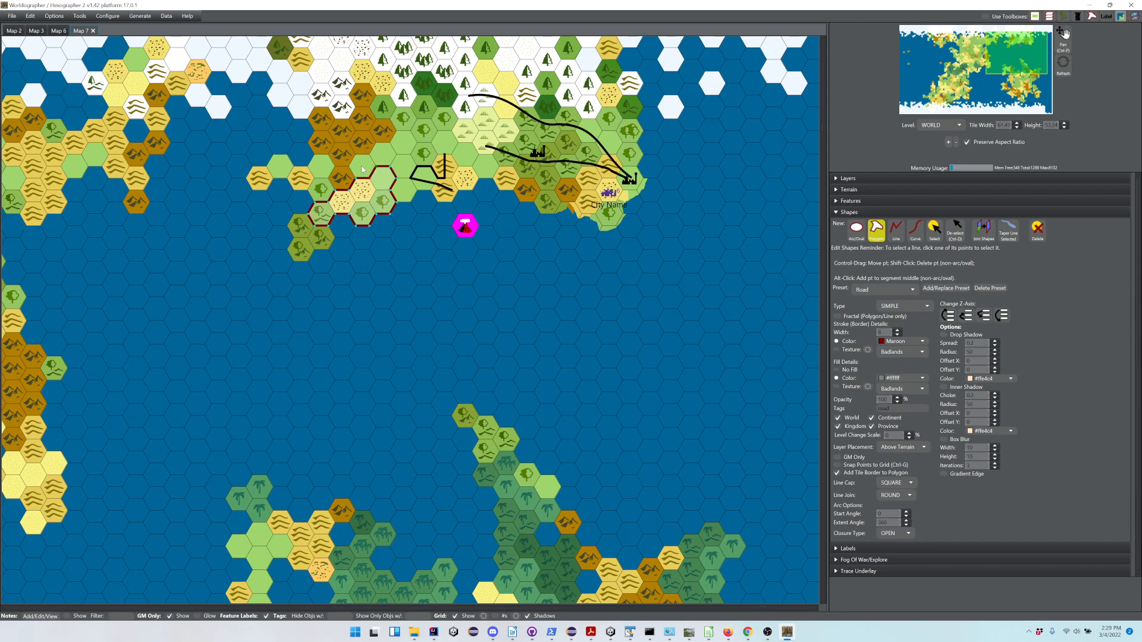
{"action": "left_click", "coordinate": [363, 170]}
{"action": "left_click", "coordinate": [341, 177]}
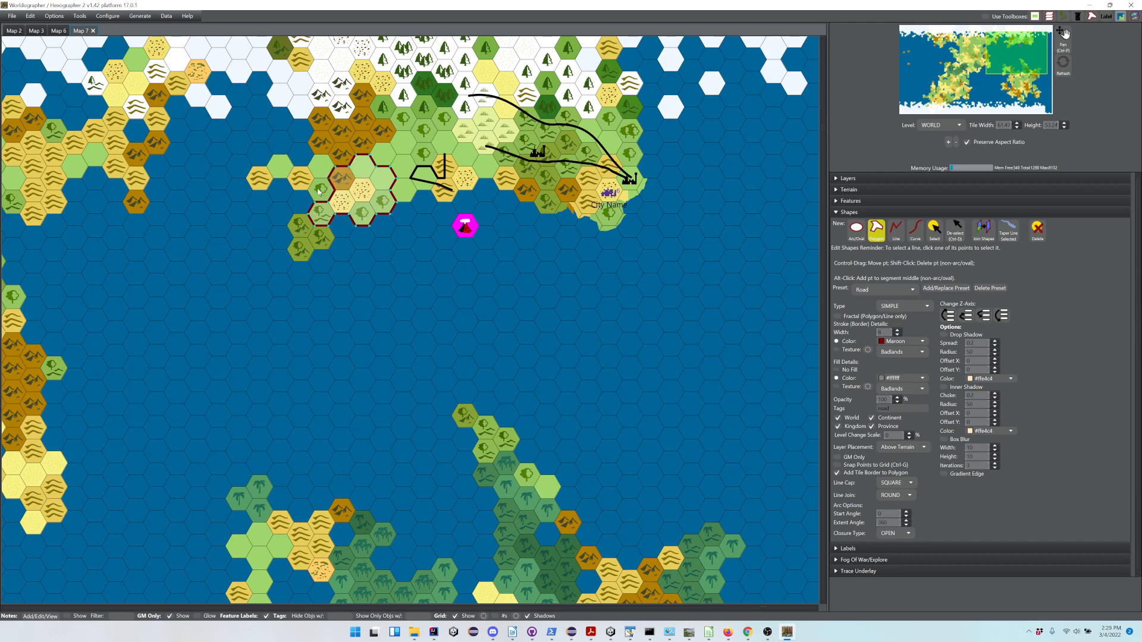
{"action": "left_click", "coordinate": [321, 190]}
{"action": "left_click", "coordinate": [302, 180]}
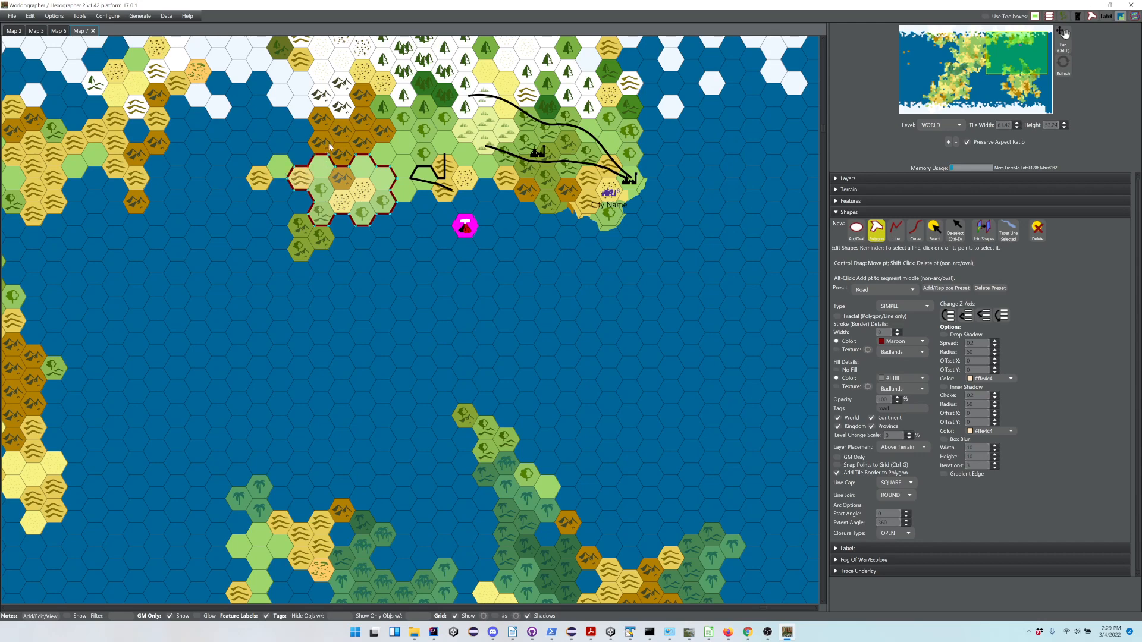
{"action": "left_click", "coordinate": [331, 146]}
{"action": "left_click", "coordinate": [341, 155]}
{"action": "left_click", "coordinate": [348, 141]}
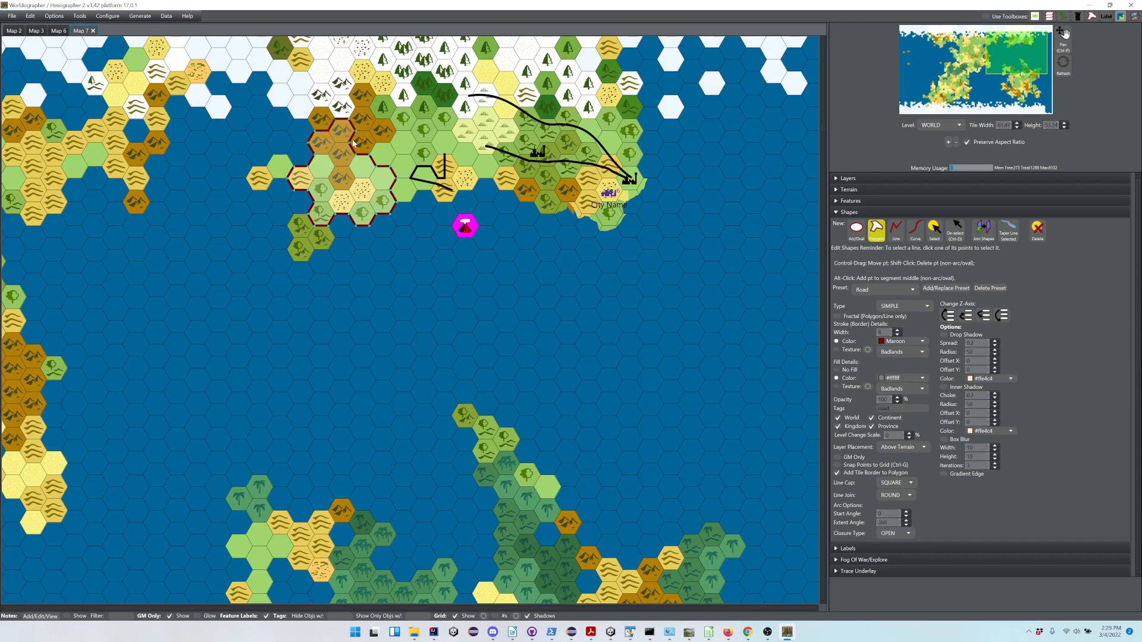
{"action": "left_click", "coordinate": [363, 147]}
{"action": "left_click", "coordinate": [383, 160]}
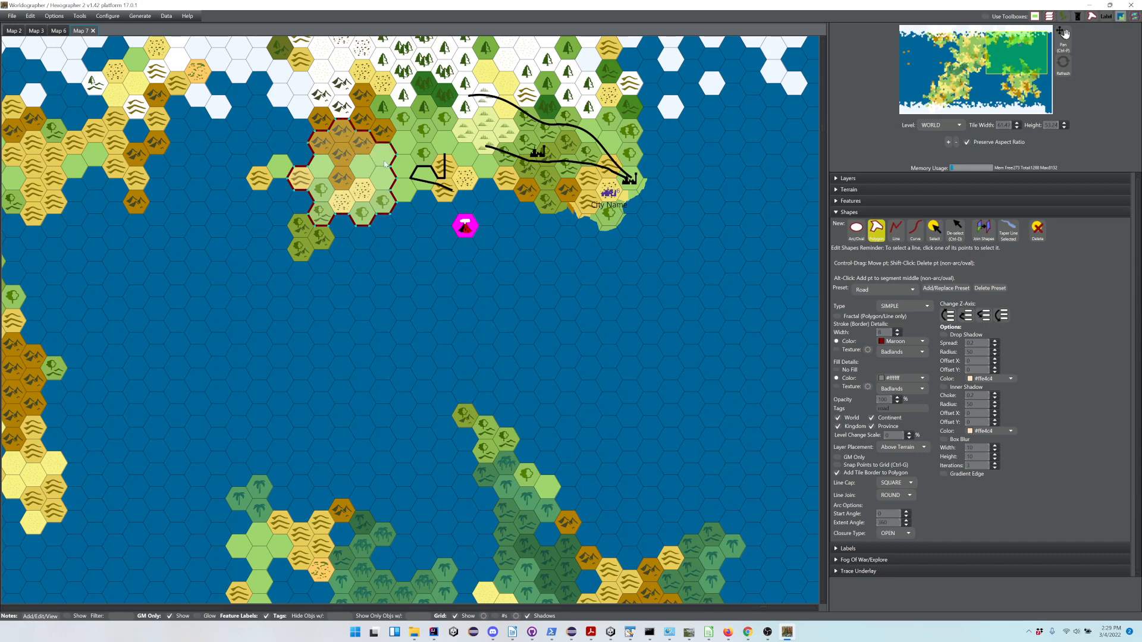
{"action": "left_click", "coordinate": [342, 136]}
{"action": "left_click", "coordinate": [321, 149]}
{"action": "left_click", "coordinate": [320, 148]}
{"action": "left_click", "coordinate": [302, 158]}
{"action": "left_click", "coordinate": [339, 134]}
{"action": "left_click", "coordinate": [358, 123]}
{"action": "left_click", "coordinate": [390, 153]}
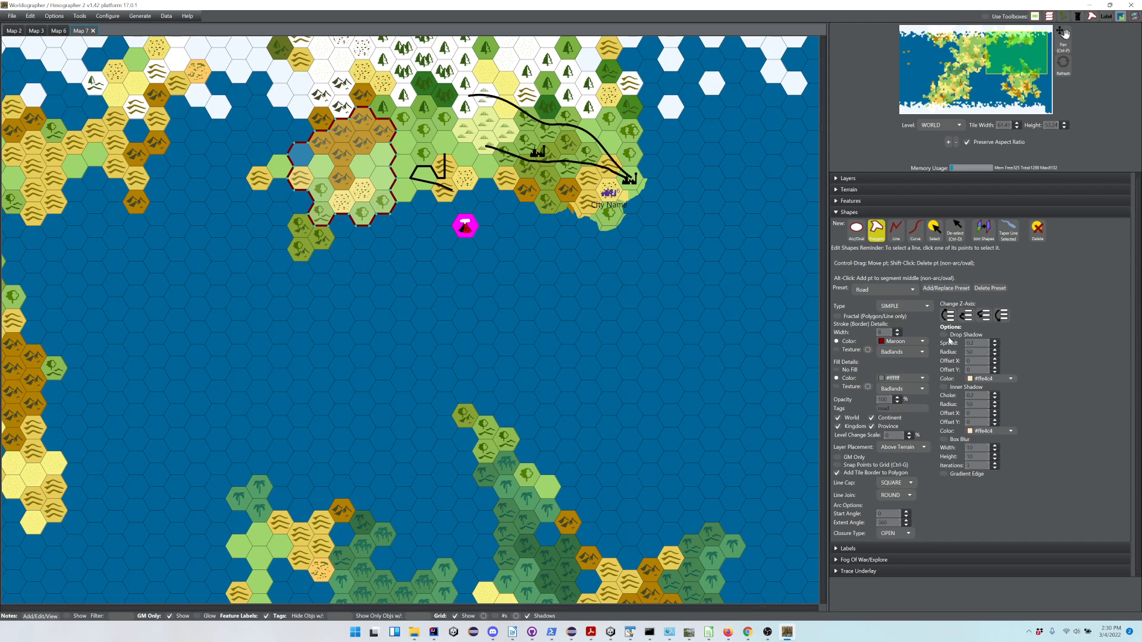
Draw a tall oval with the maroon stroke and translucent fill over the ocean east of the cities
{"action": "left_click", "coordinate": [856, 232]}
{"action": "left_click", "coordinate": [775, 328]}
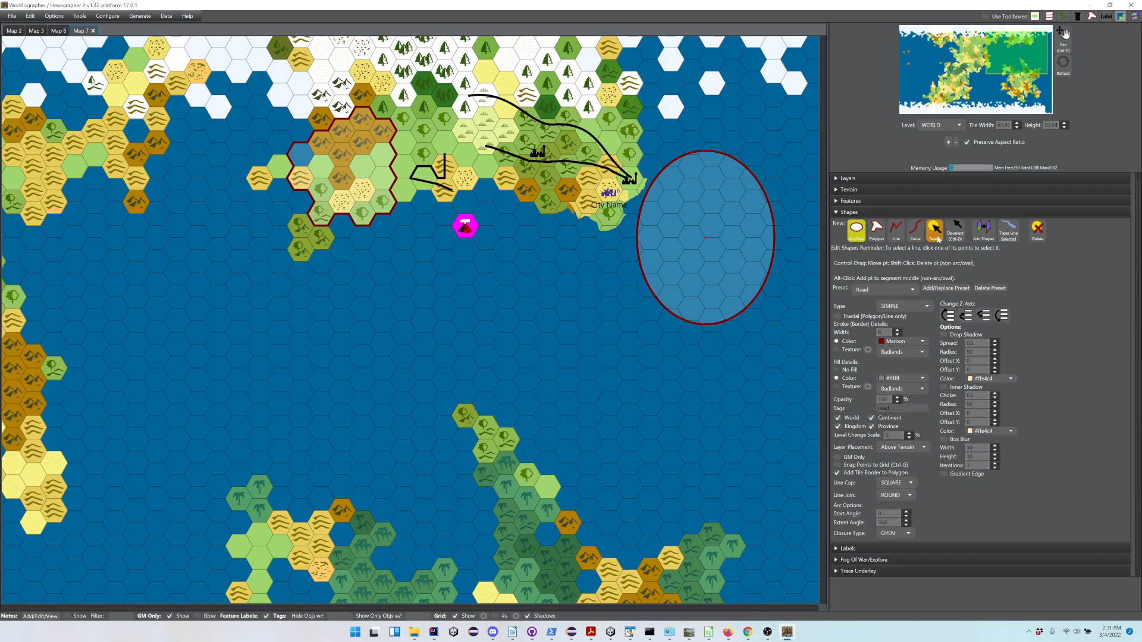
Select the lower road through its points and extend its western end with two more points
{"action": "left_click", "coordinate": [935, 230]}
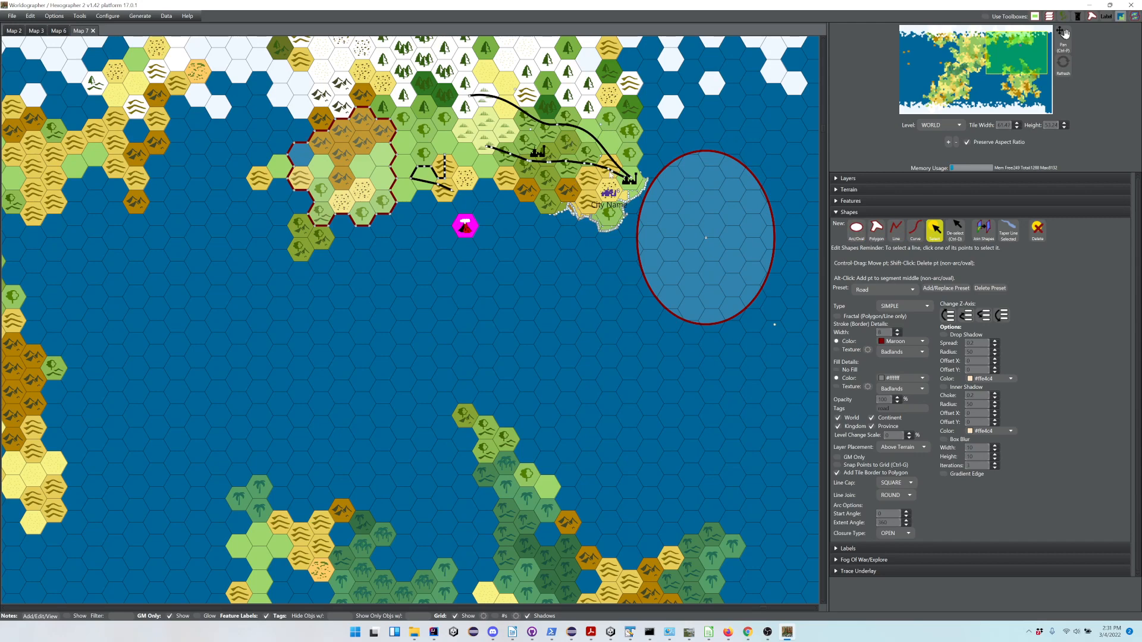
{"action": "left_click", "coordinate": [551, 166]}
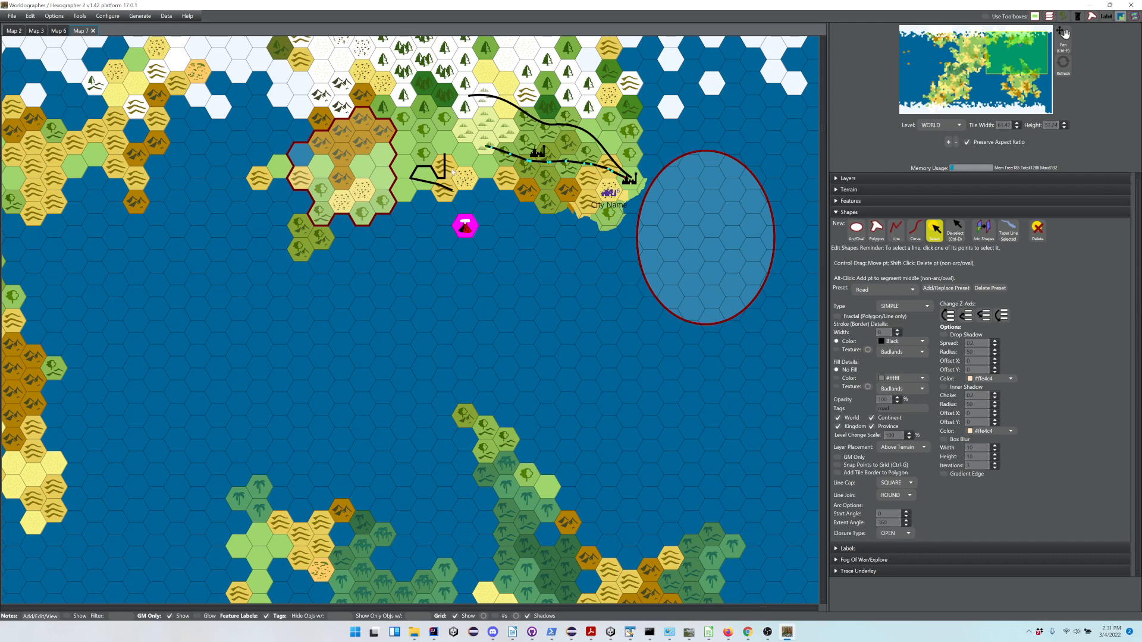
{"action": "left_click", "coordinate": [442, 142]}
{"action": "left_click", "coordinate": [415, 137]}
{"action": "left_click", "coordinate": [965, 286]}
{"action": "left_click", "coordinate": [955, 234]}
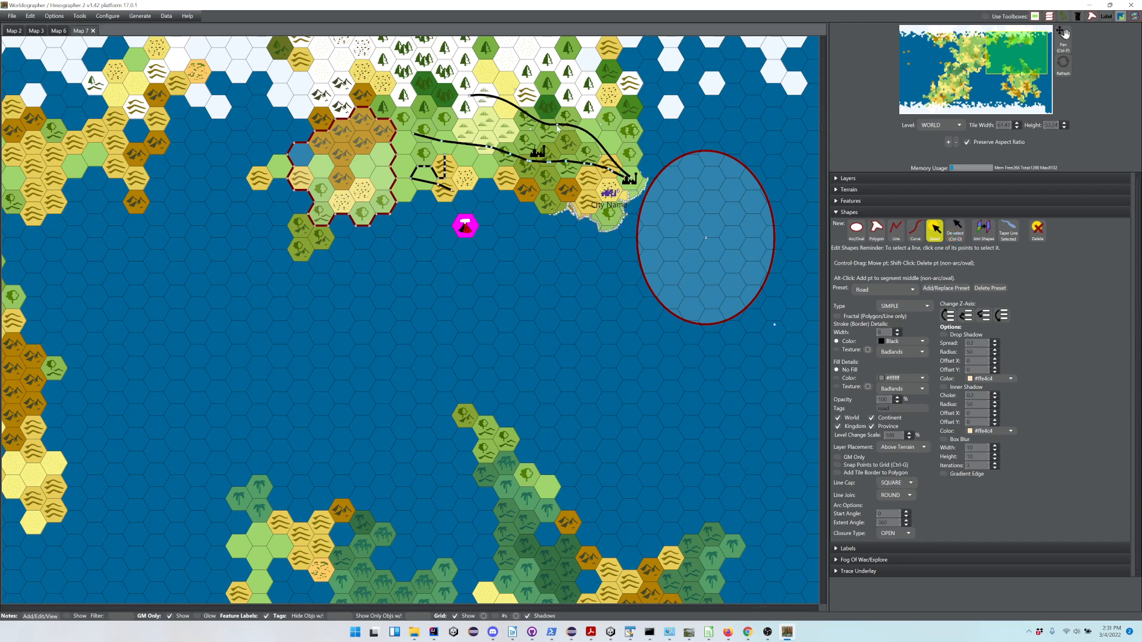
Draw a multi-segment line with points snapped to the grid down the peninsula of the southern landmass
{"action": "left_click", "coordinate": [682, 166]}
{"action": "left_click", "coordinate": [896, 236]}
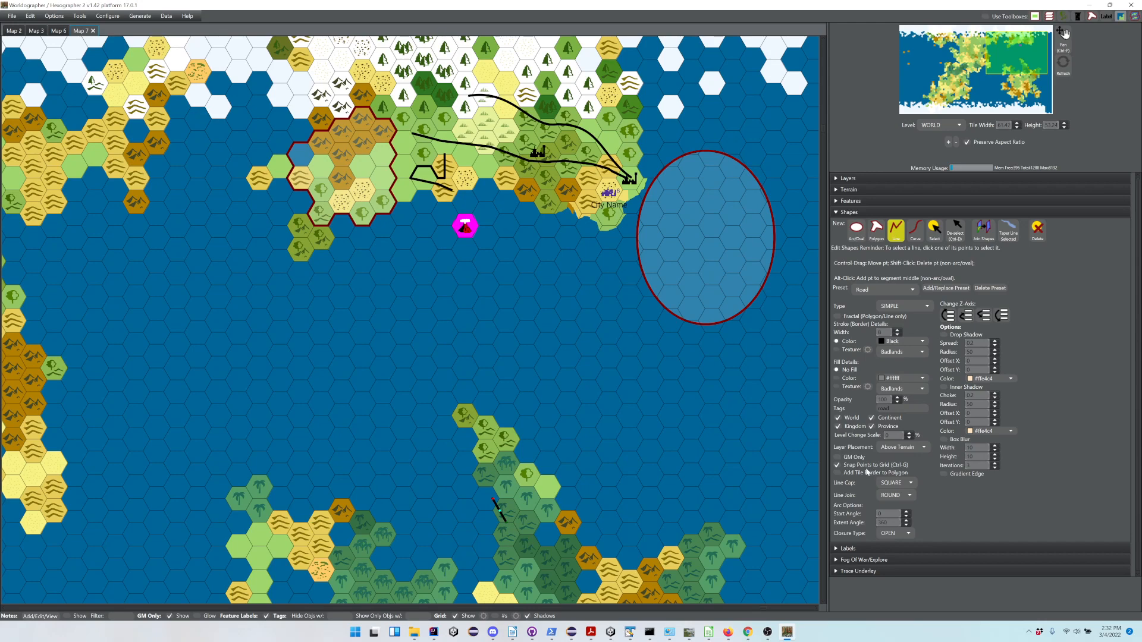
{"action": "left_click", "coordinate": [510, 535]}
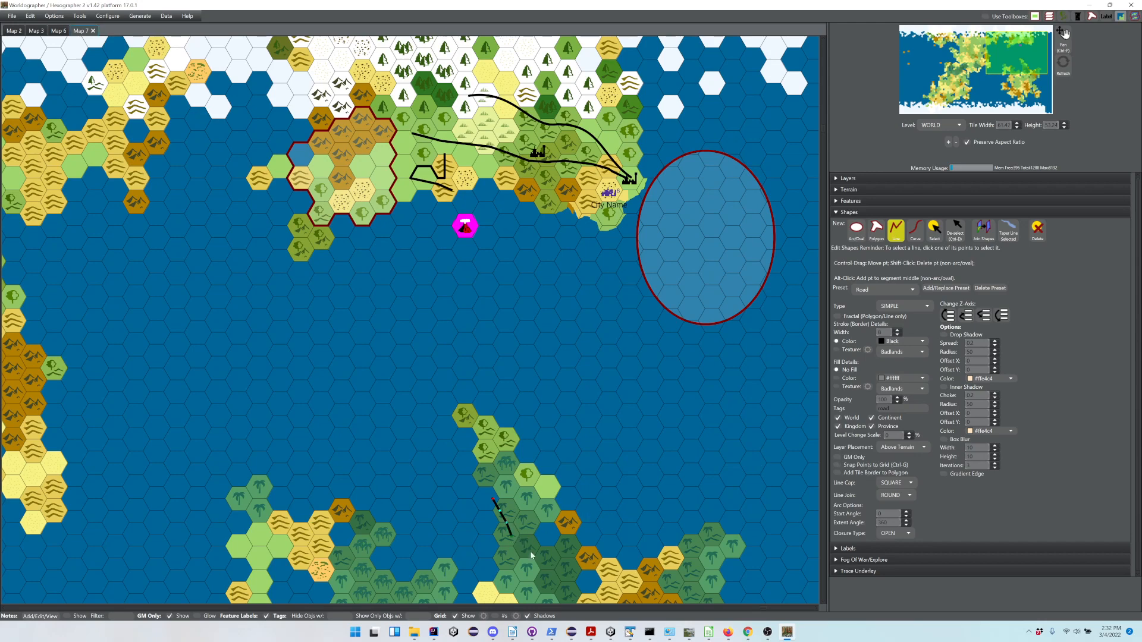
{"action": "left_click", "coordinate": [562, 584]}
Taper the new line into a river-like polygon, setting a custom river mouth width and placing the mouth nearer the top
{"action": "left_click", "coordinate": [1012, 235]}
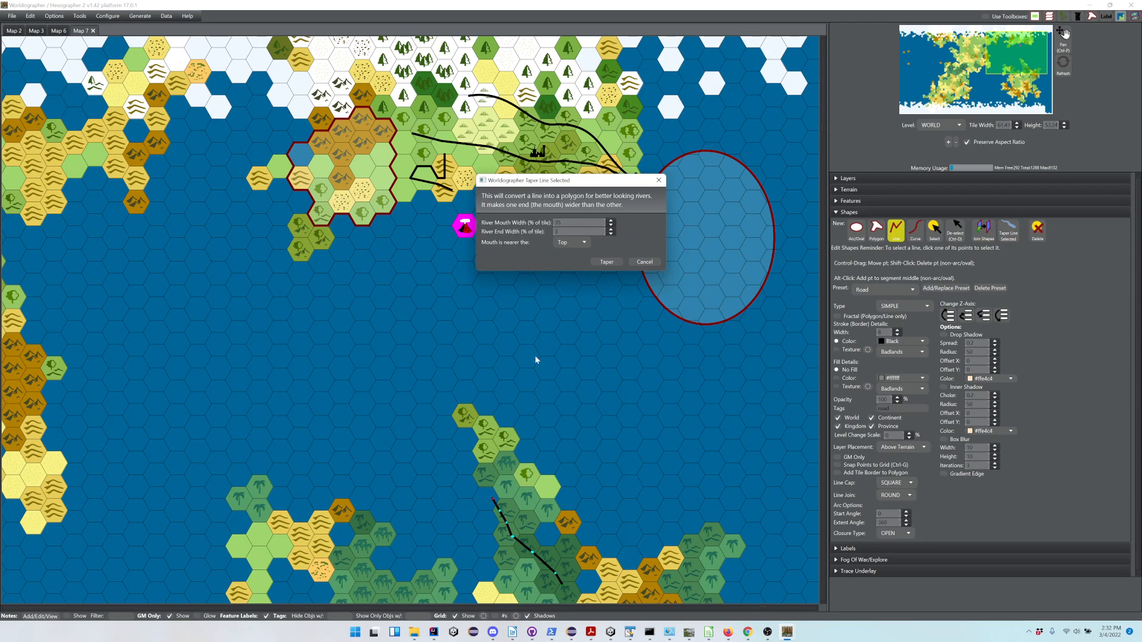
{"action": "double_click", "coordinate": [568, 223]}
{"action": "type", "text": "1"}
{"action": "left_click", "coordinate": [607, 262]}
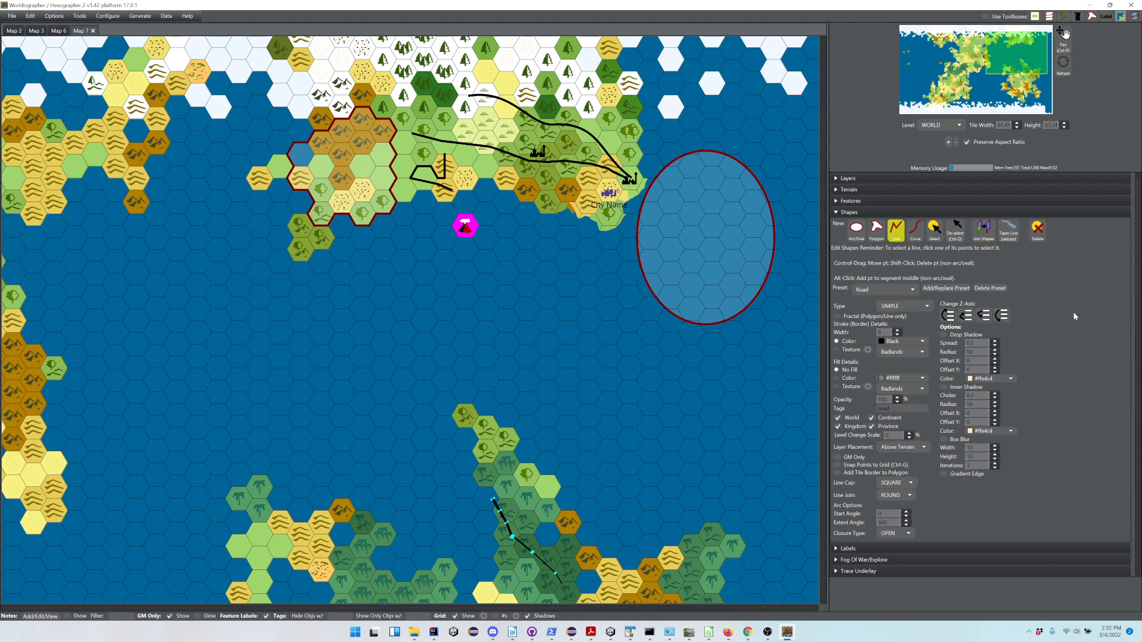
Add a text label reading "Map Label" on the open ocean south of the roads and cities
{"action": "left_click", "coordinate": [942, 549]}
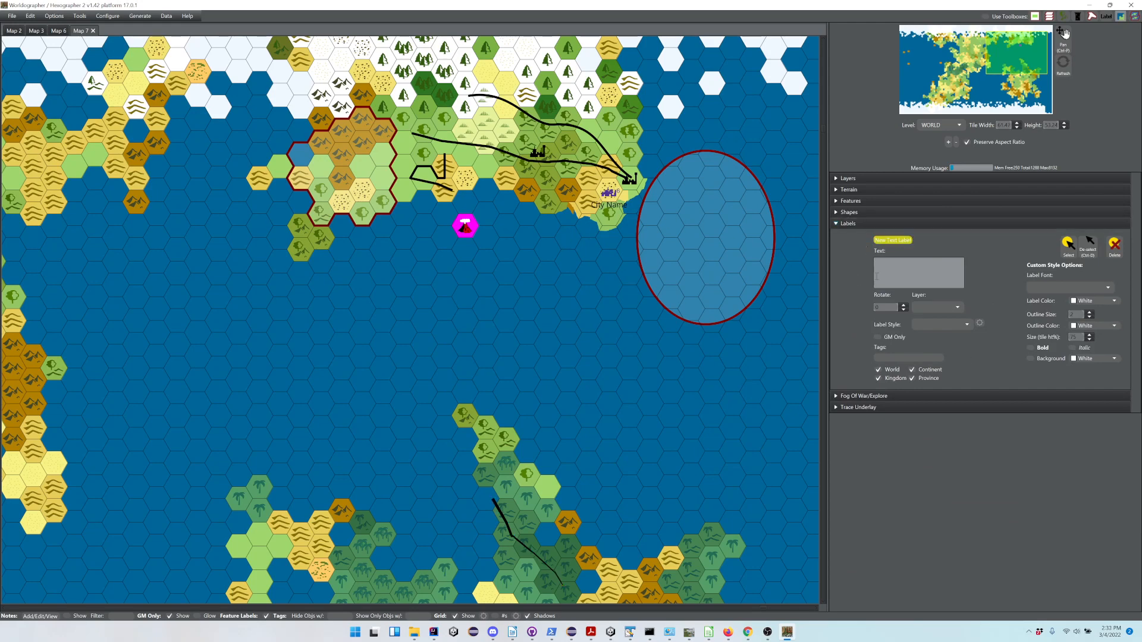
{"action": "left_click", "coordinate": [916, 280]}
{"action": "type", "text": "Map Label"}
{"action": "left_click", "coordinate": [515, 301]}
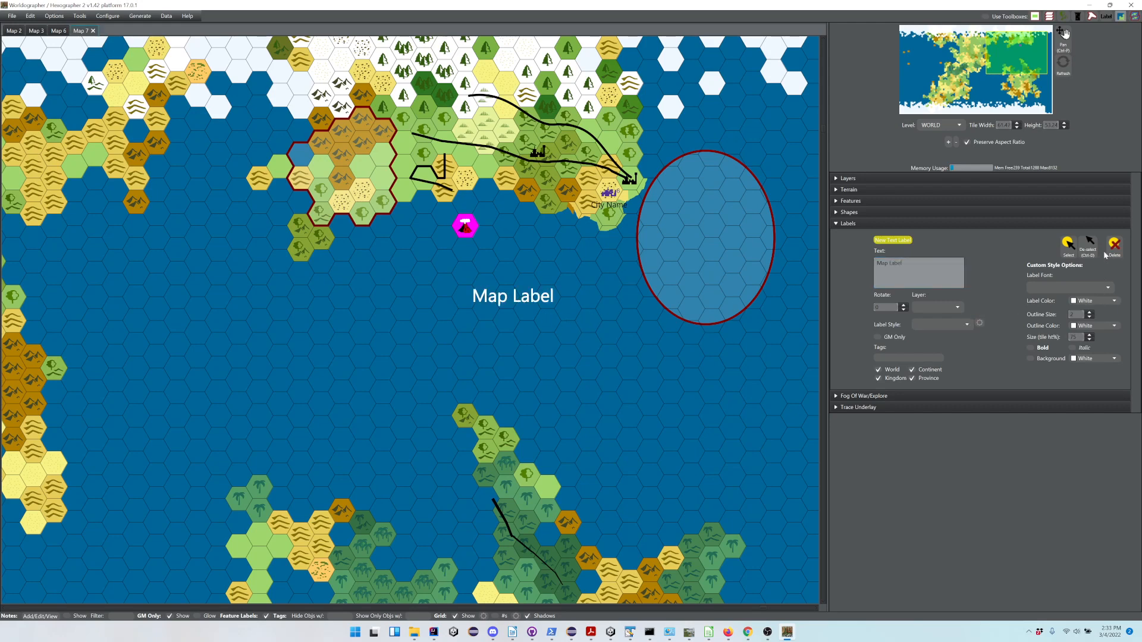
Select the "Map Label" text on the ocean and make it bold
{"action": "left_click", "coordinate": [1069, 245]}
{"action": "left_click", "coordinate": [538, 297]}
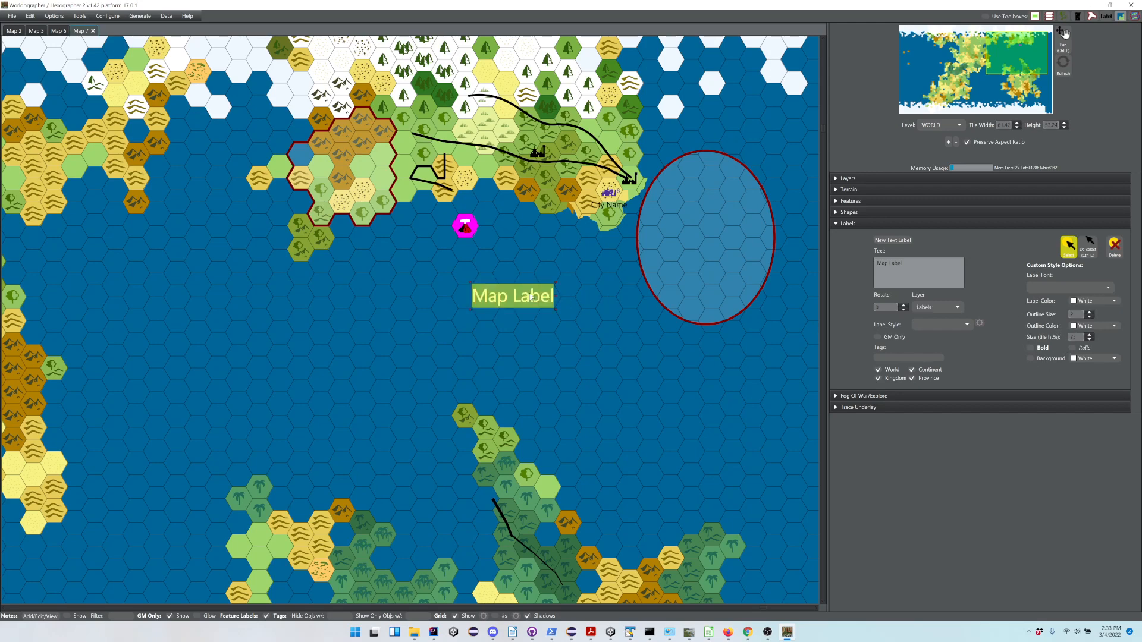
{"action": "left_click", "coordinate": [1030, 348]}
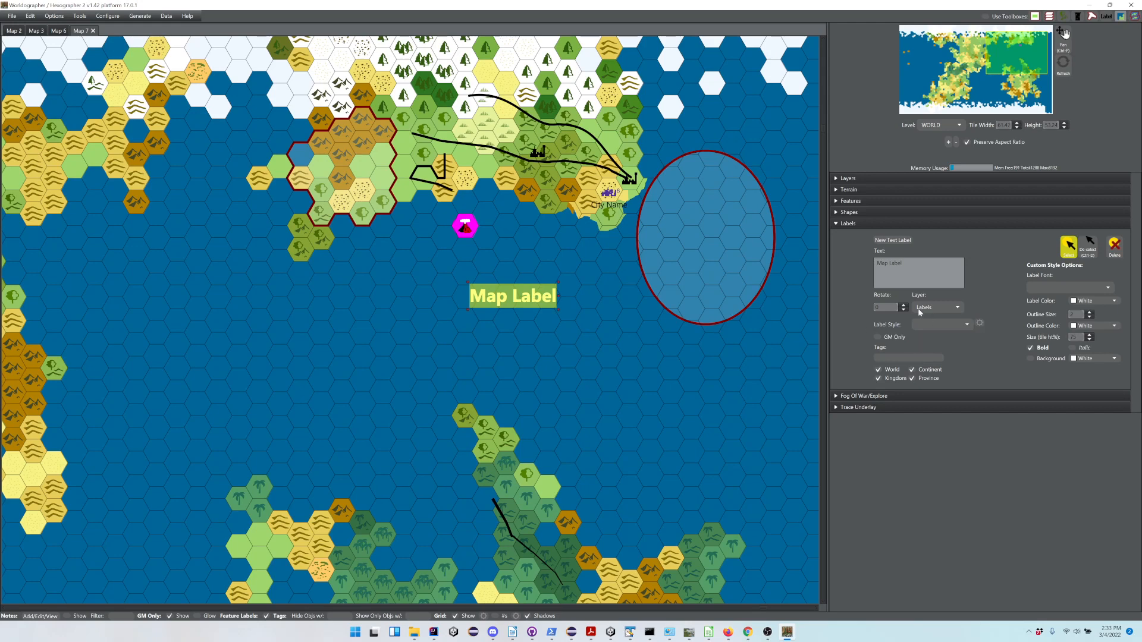
Try the Geography Major style on the selected map label, and settle on the Geography style
{"action": "left_click", "coordinate": [925, 328]}
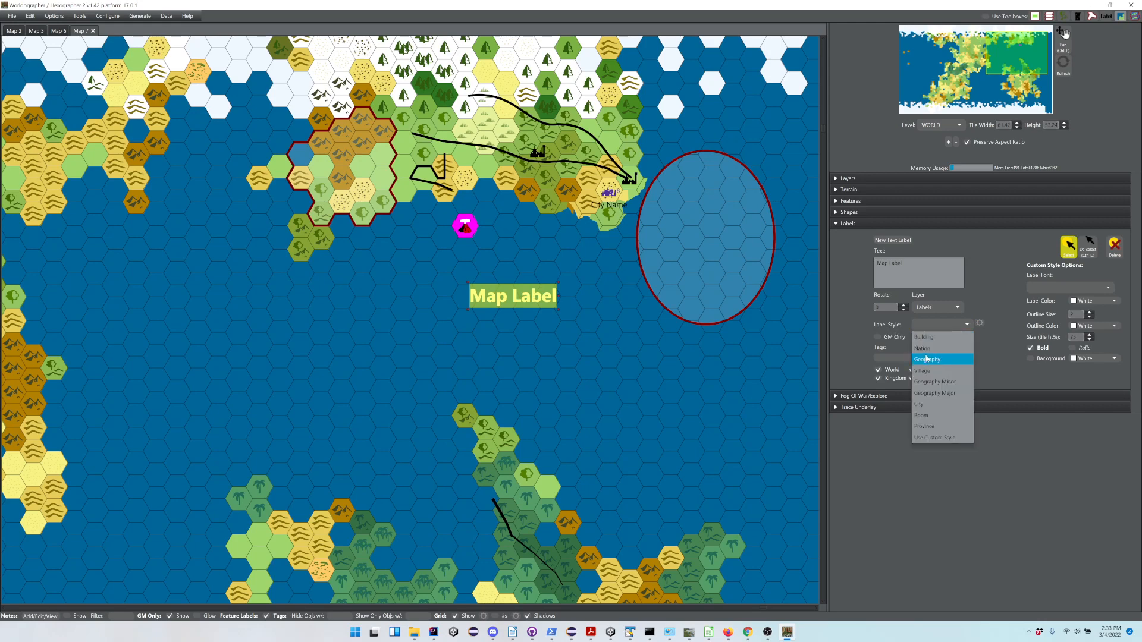
{"action": "left_click", "coordinate": [931, 393]}
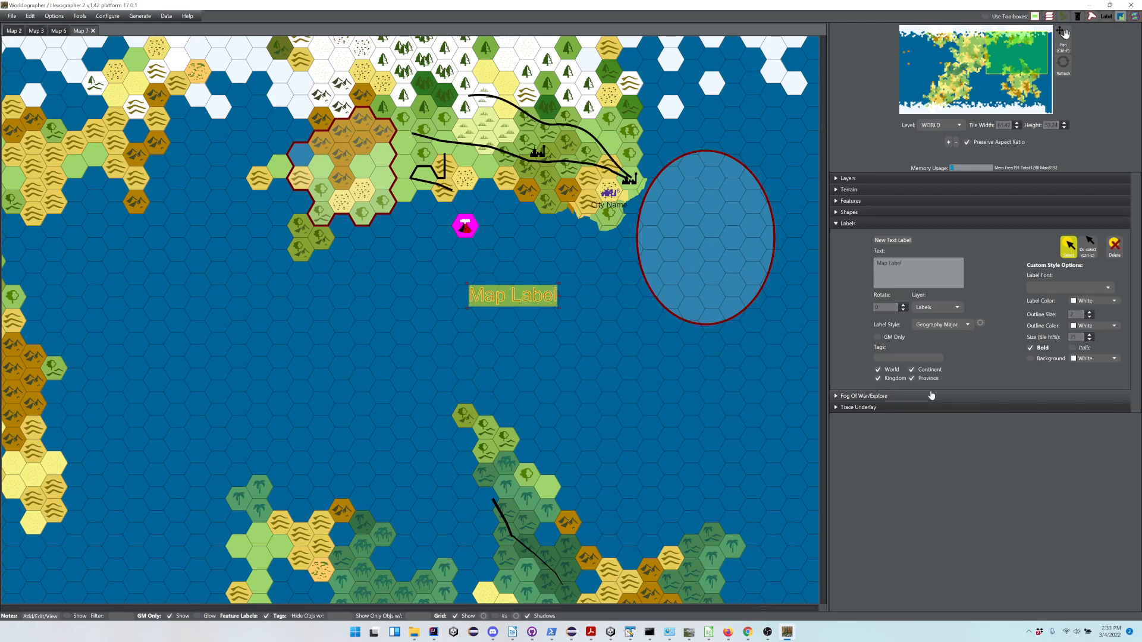
{"action": "left_click", "coordinate": [936, 331]}
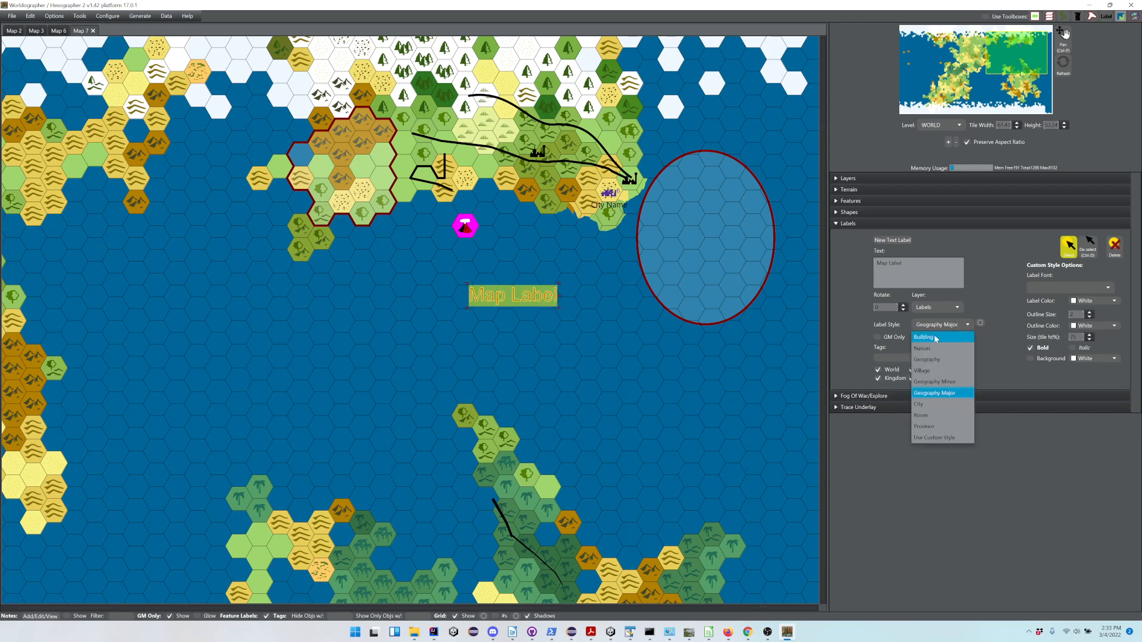
{"action": "left_click", "coordinate": [941, 361]}
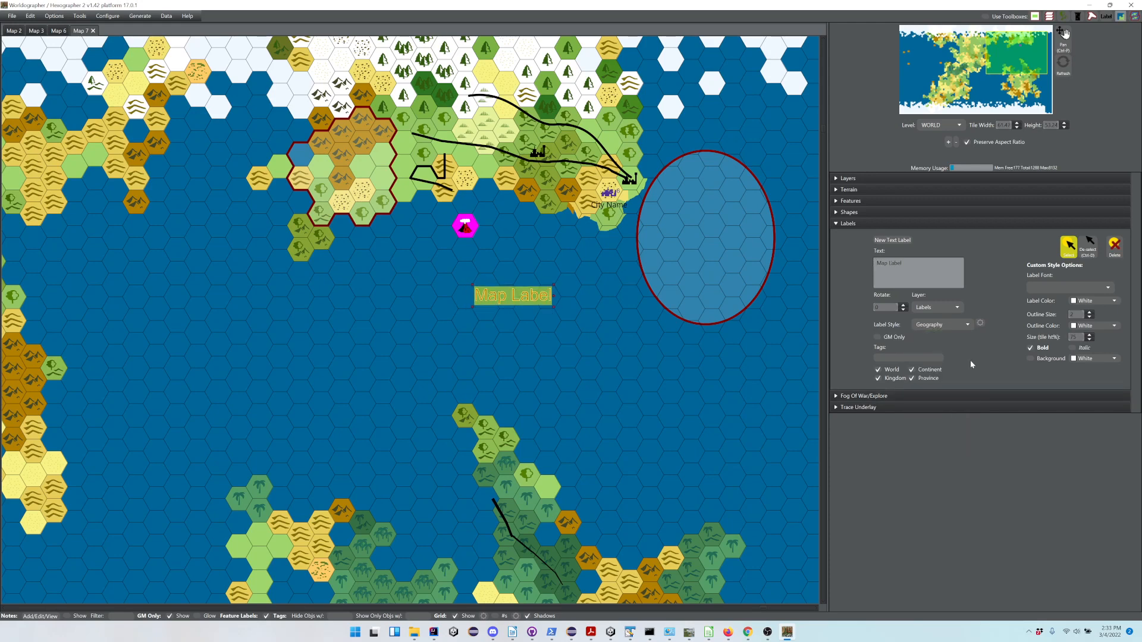
Review the fonts, colours, outlines and sizes in the label style configuration and apply it as it stands
{"action": "left_click", "coordinate": [950, 328]}
{"action": "left_click", "coordinate": [980, 324]}
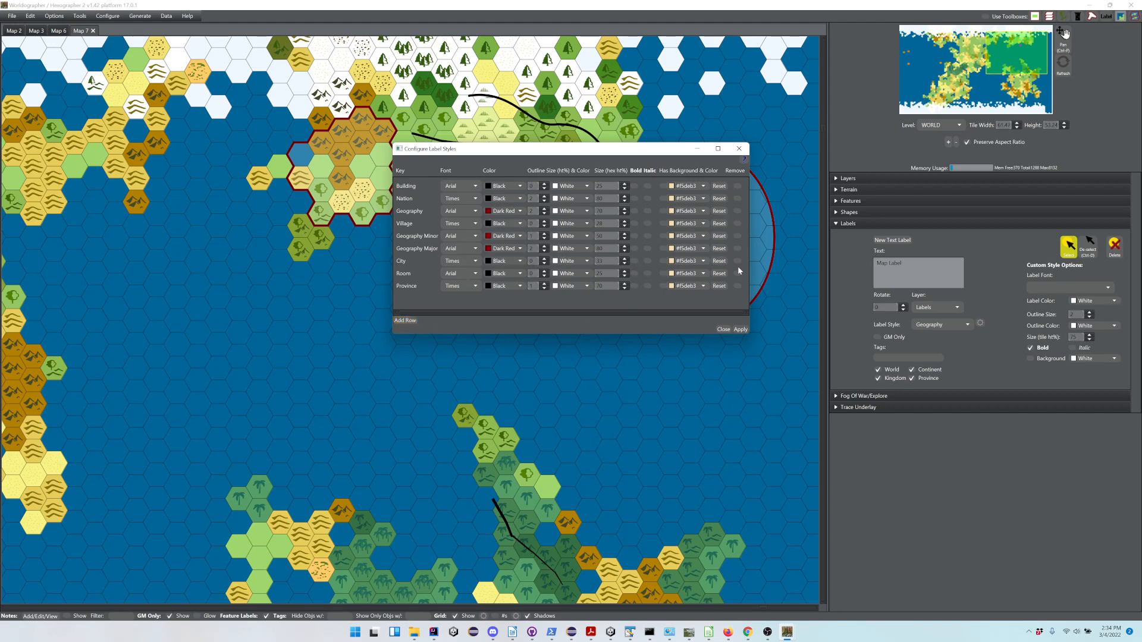
{"action": "left_click", "coordinate": [739, 329]}
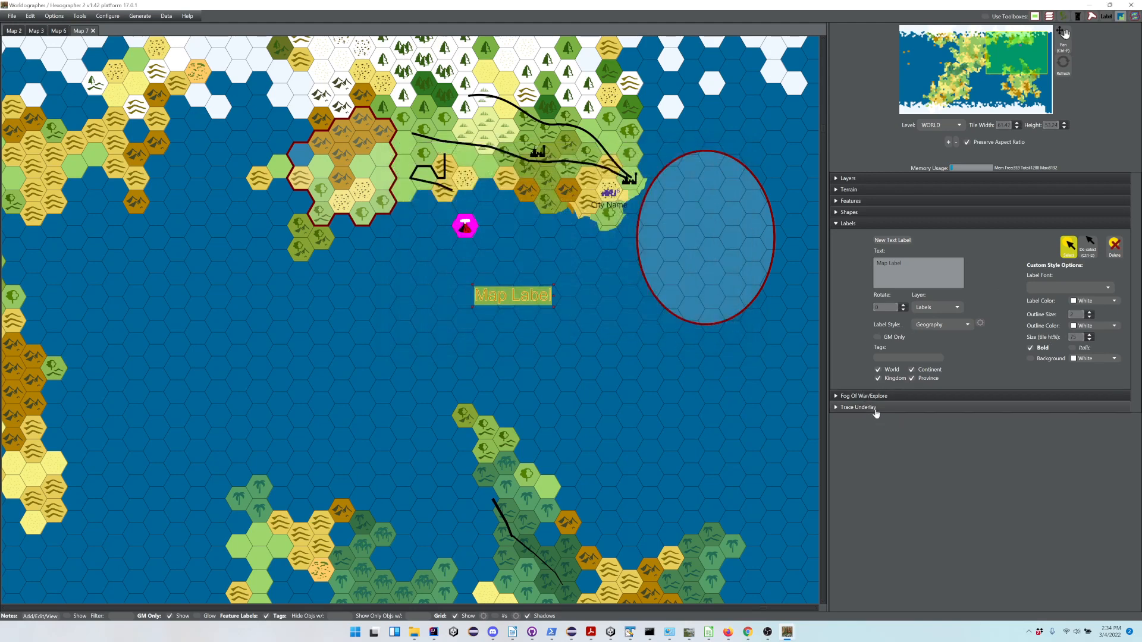
Examine the fog of war tools and the trace underlay's file, opacity, position and size options
{"action": "left_click", "coordinate": [917, 403]}
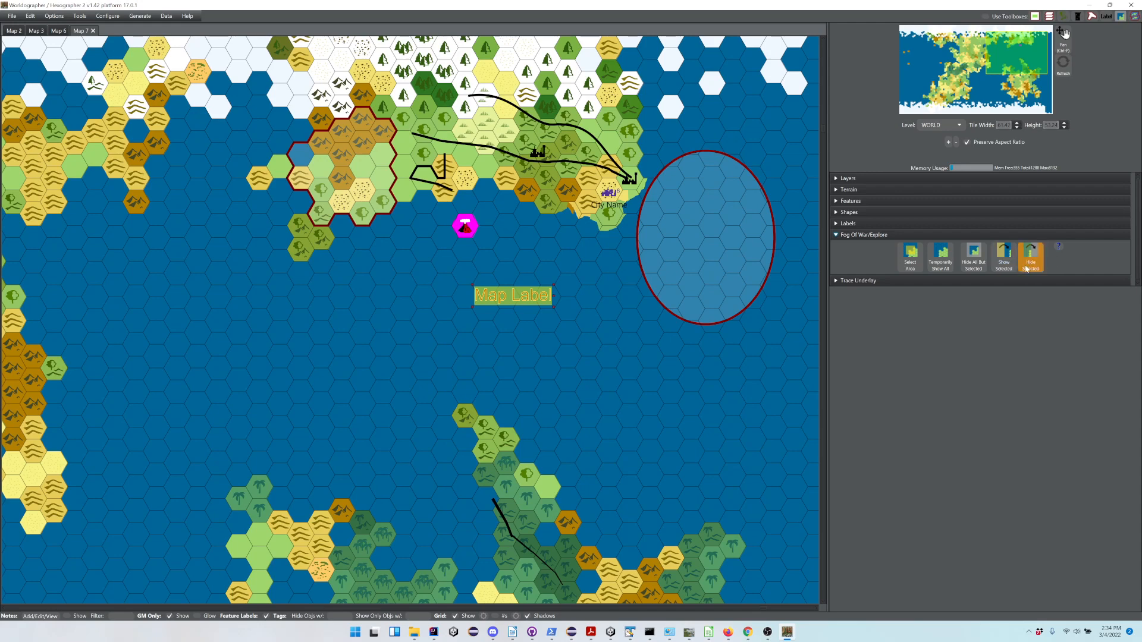
{"action": "left_click", "coordinate": [866, 282]}
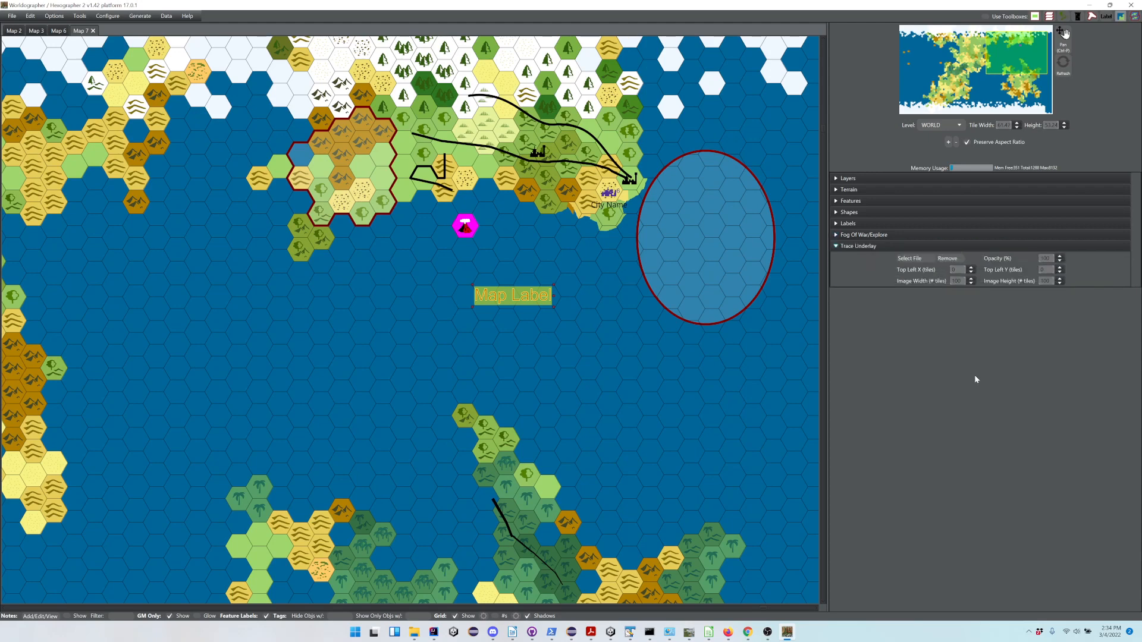
{"action": "left_click", "coordinate": [916, 260]}
Create a Continent child level of the world map with 6 tiles across per parent tile
{"action": "left_click", "coordinate": [939, 127]}
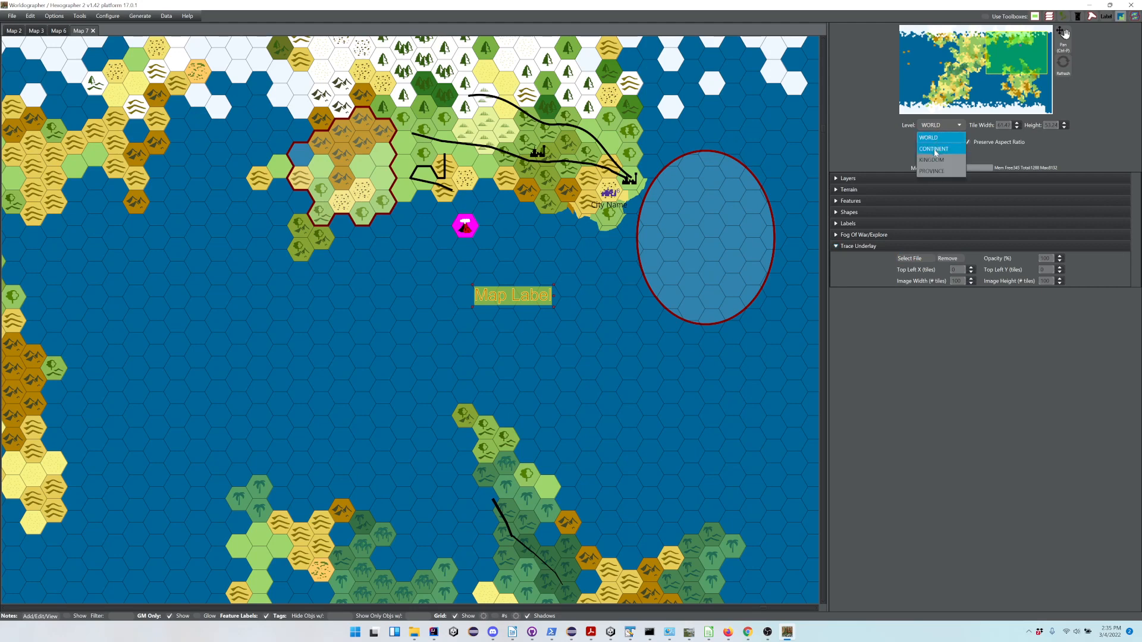
{"action": "left_click", "coordinate": [935, 151]}
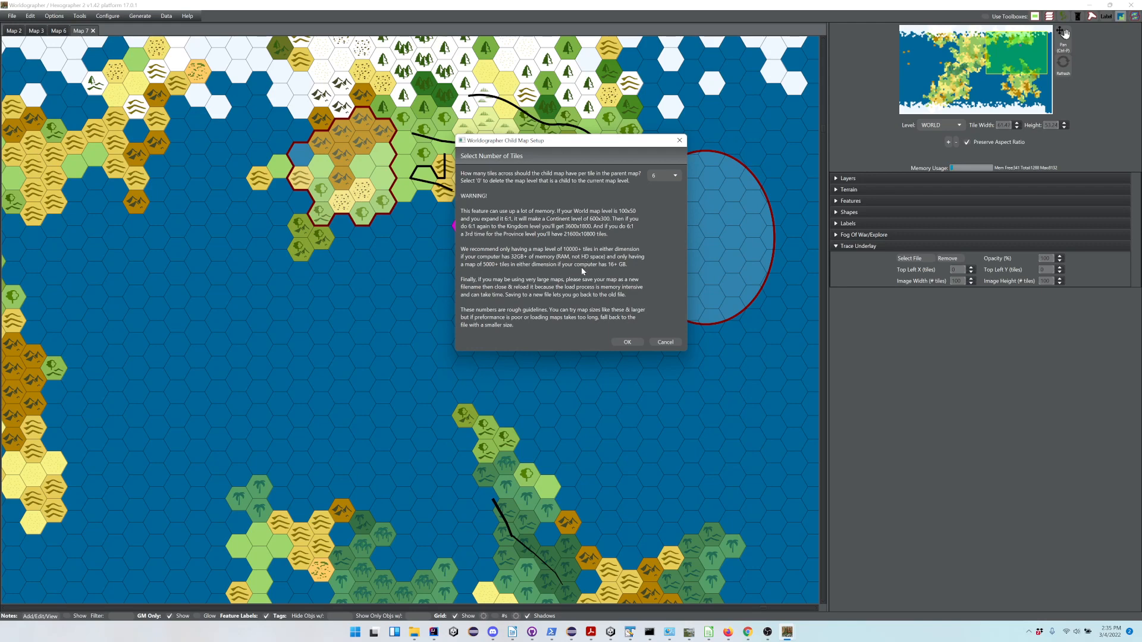
{"action": "left_click", "coordinate": [628, 342]}
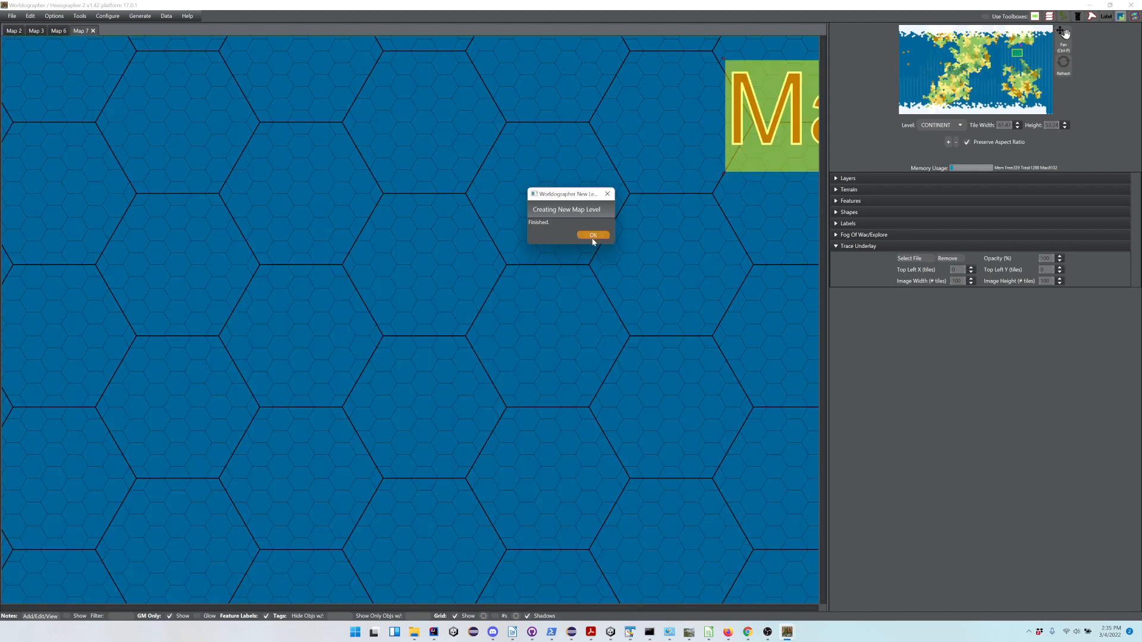
{"action": "left_click", "coordinate": [593, 237]}
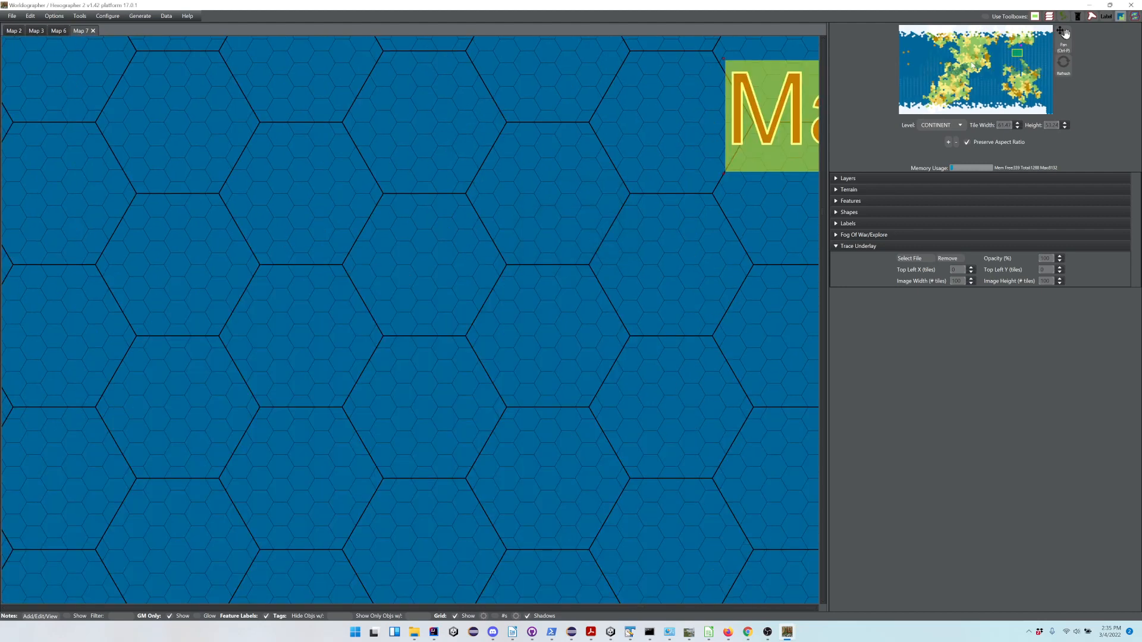
Examine the subdivided terrain on the Continent level, and return the map to the World level
{"action": "left_click_drag", "start_coordinate": [1001, 54], "coordinate": [983, 52]}
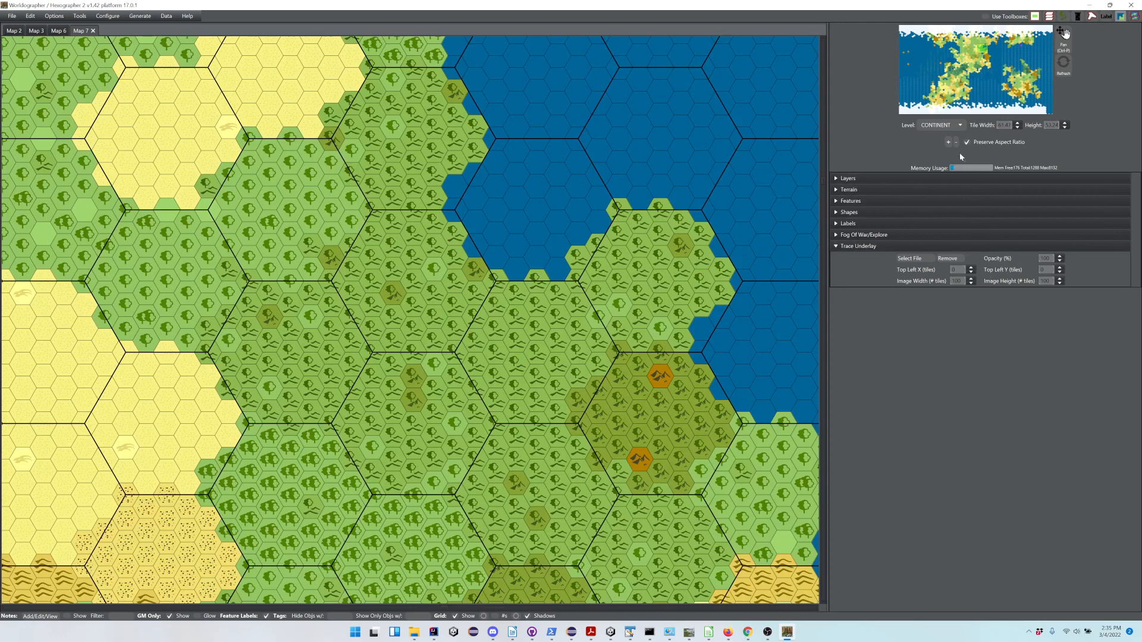
{"action": "left_click", "coordinate": [949, 127]}
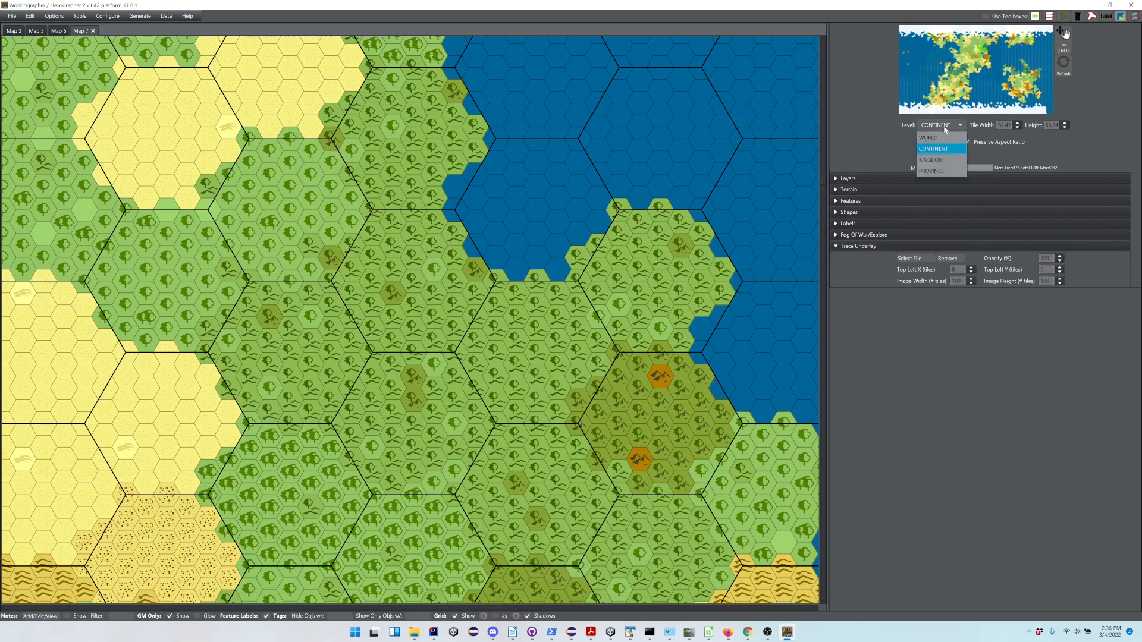
{"action": "left_click", "coordinate": [931, 171]}
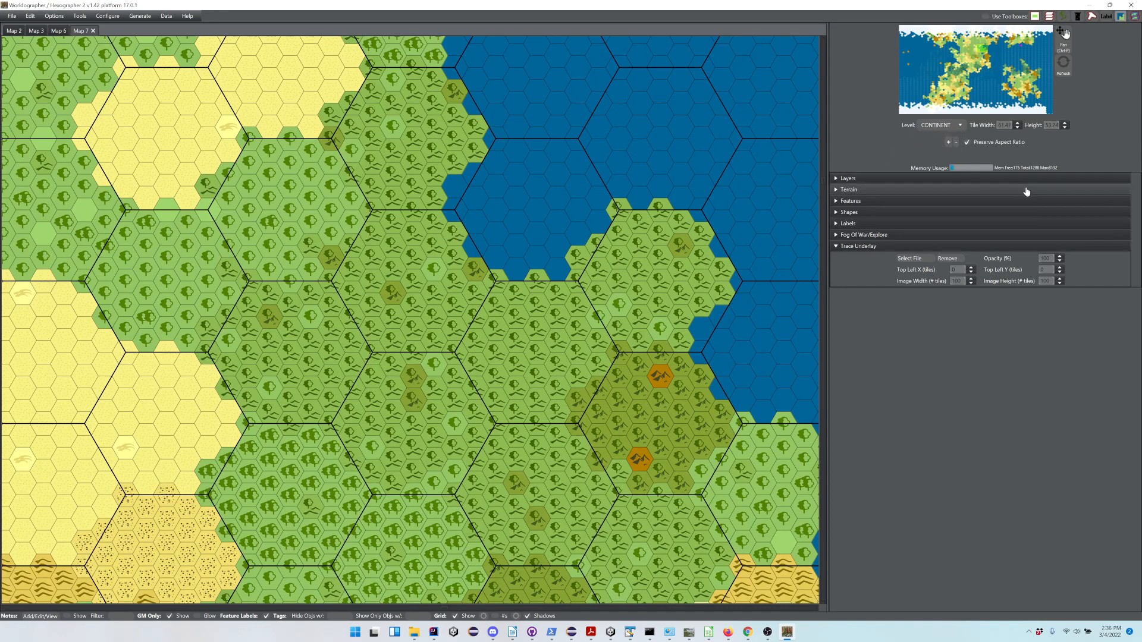
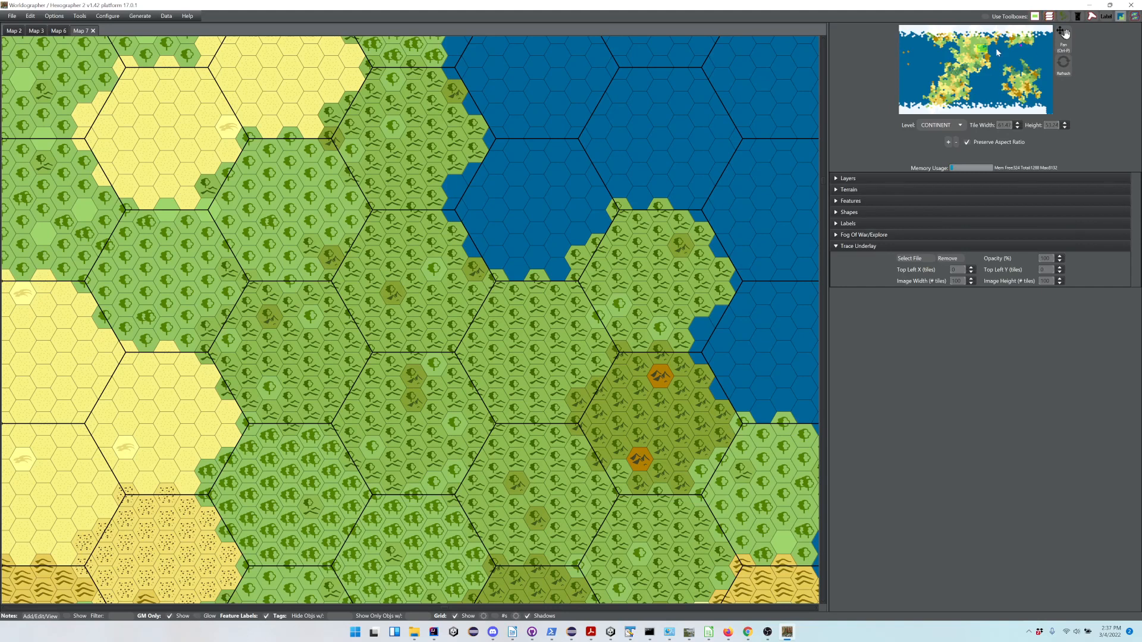
{"action": "left_click", "coordinate": [937, 126]}
{"action": "left_click", "coordinate": [931, 138]}
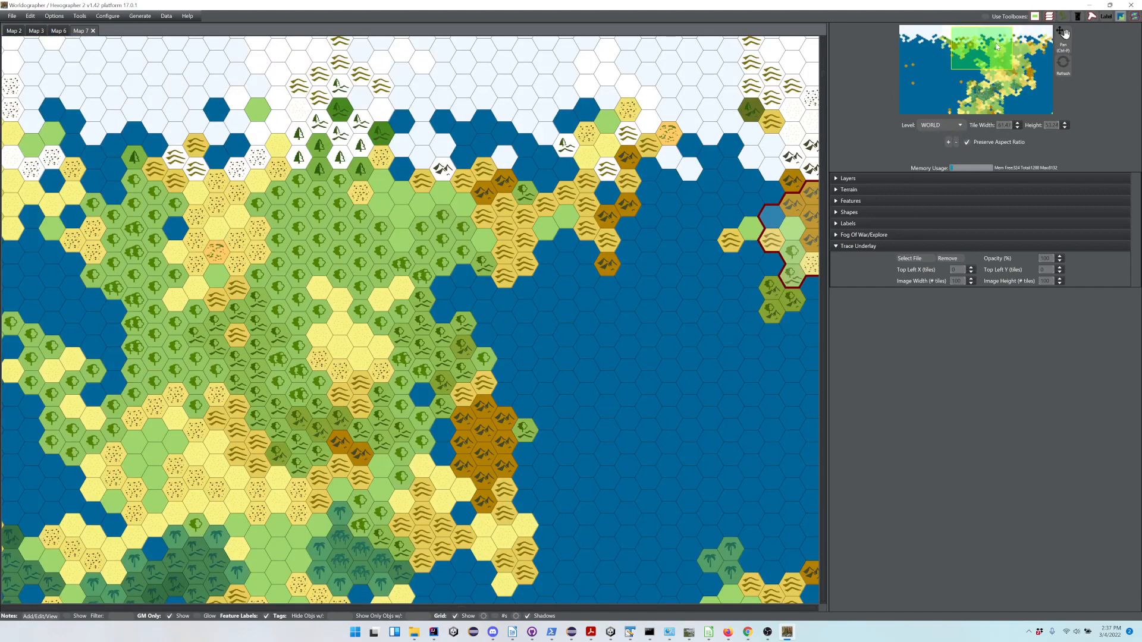
Turn the feature labels off and back on for the area around the cities
{"action": "left_click_drag", "start_coordinate": [997, 46], "coordinate": [1020, 60]}
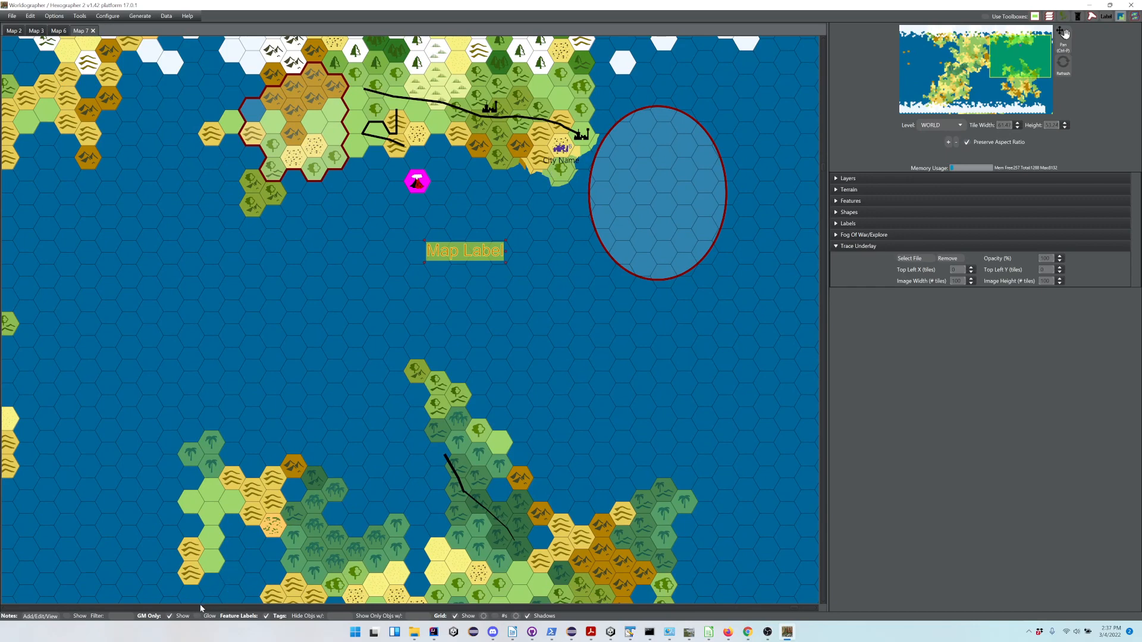
{"action": "left_click", "coordinate": [267, 617]}
{"action": "left_click", "coordinate": [266, 616]}
Show tile numbers on the grid, and review their font, position and sequence settings without changing them
{"action": "left_click", "coordinate": [493, 618]}
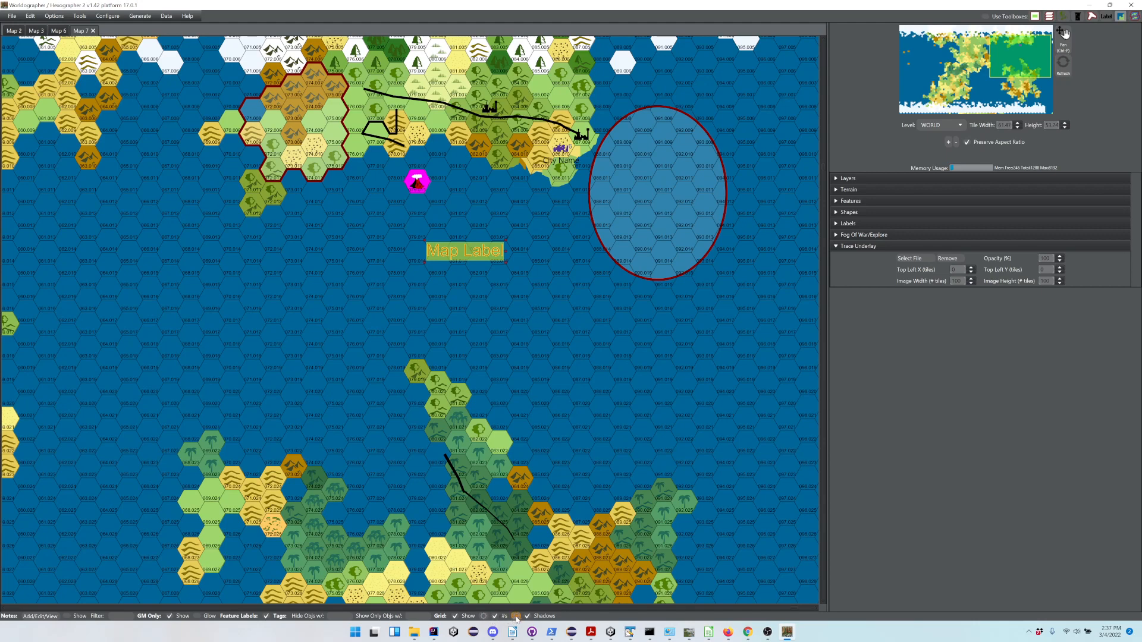
{"action": "left_click", "coordinate": [514, 618]}
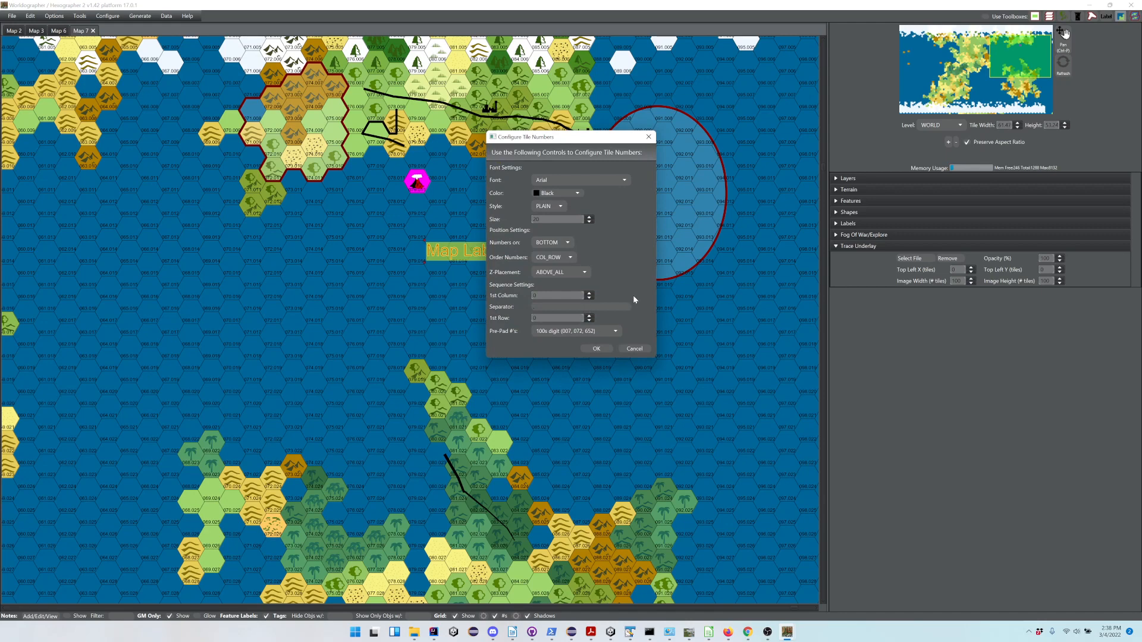
{"action": "left_click", "coordinate": [634, 349]}
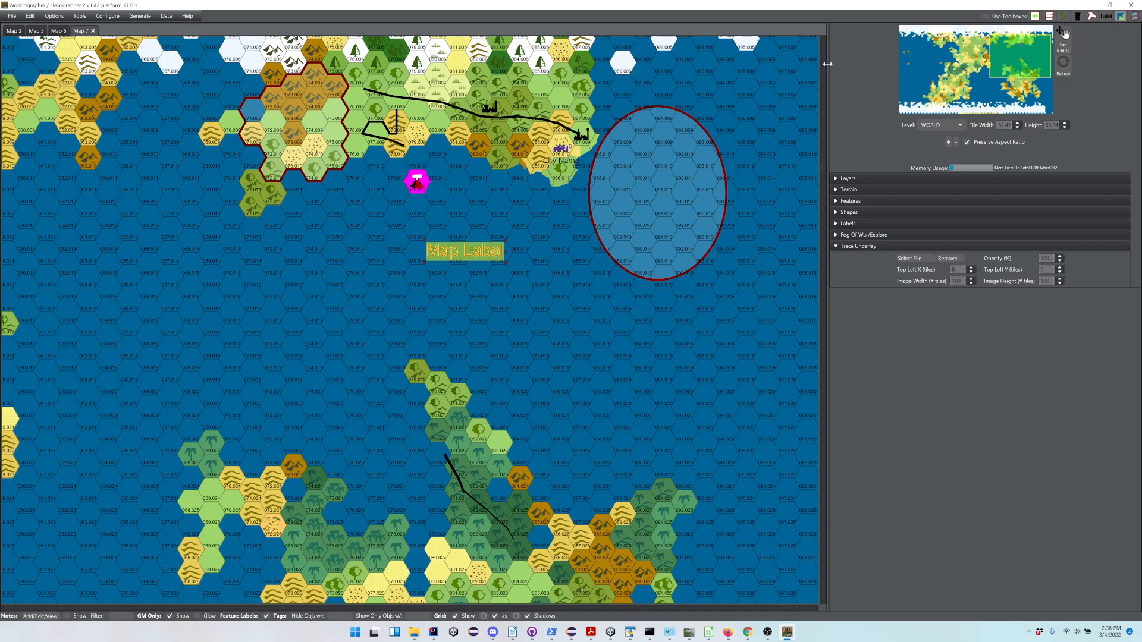
{"action": "left_click", "coordinate": [31, 16]}
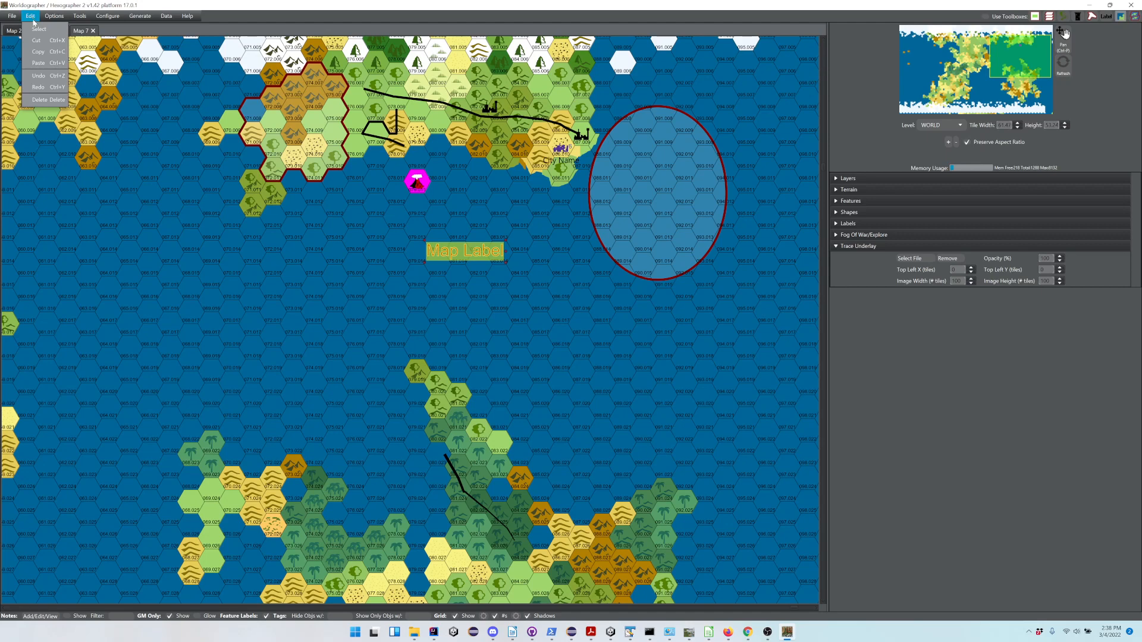
{"action": "mouse_move", "coordinate": [71, 12]}
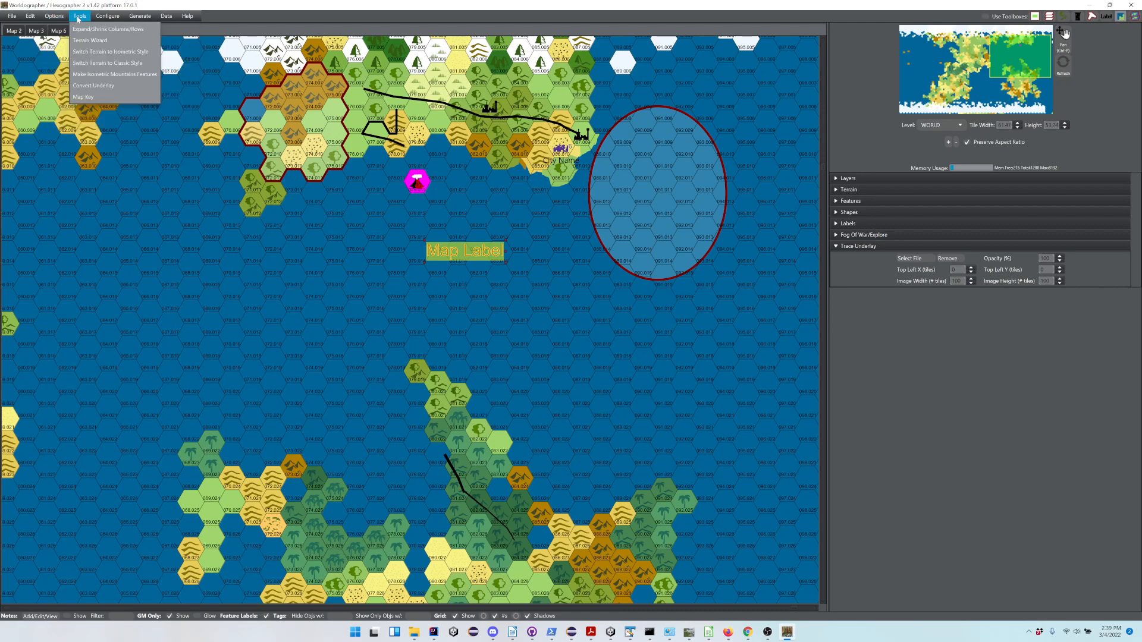
{"action": "left_click", "coordinate": [105, 16]}
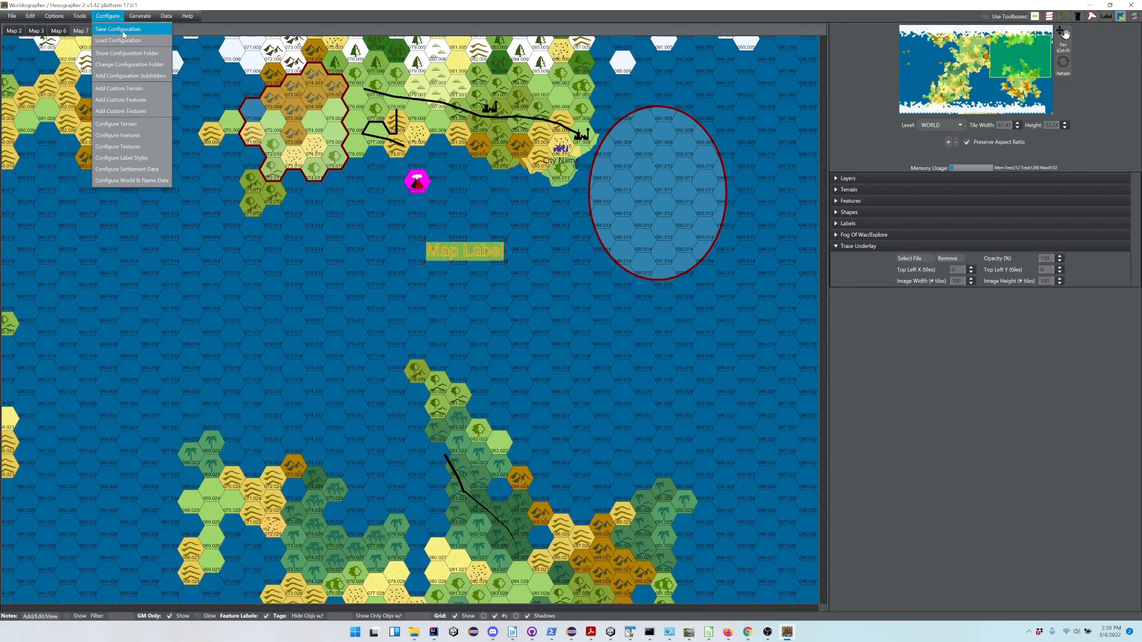
Delete all the generated coasts from the world map
{"action": "mouse_move", "coordinate": [138, 19]}
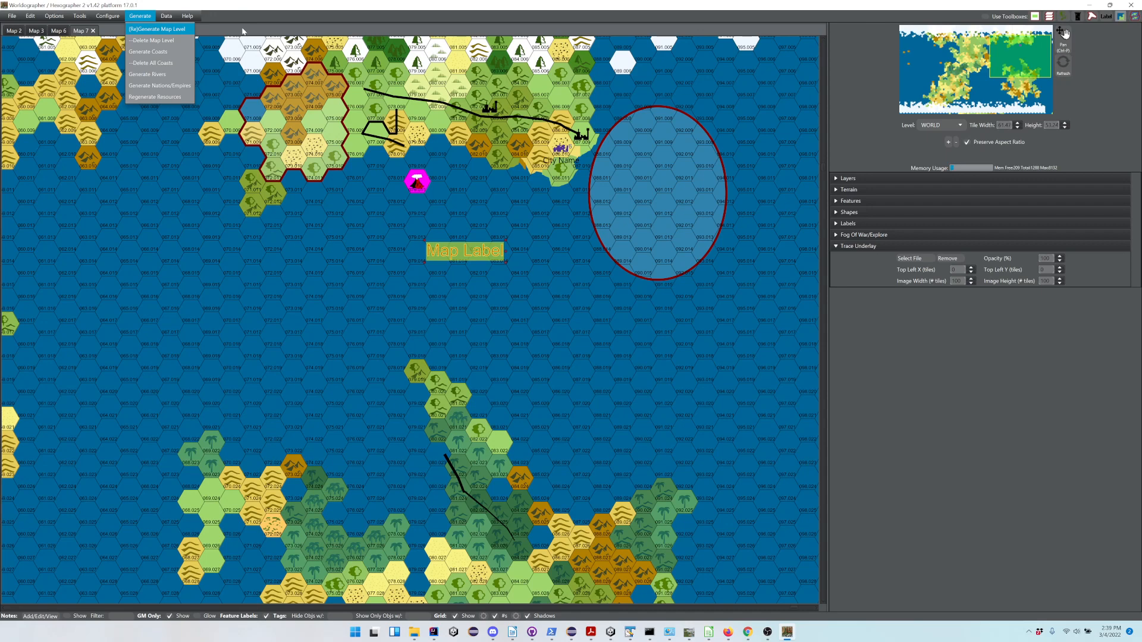
{"action": "left_click", "coordinate": [160, 68]}
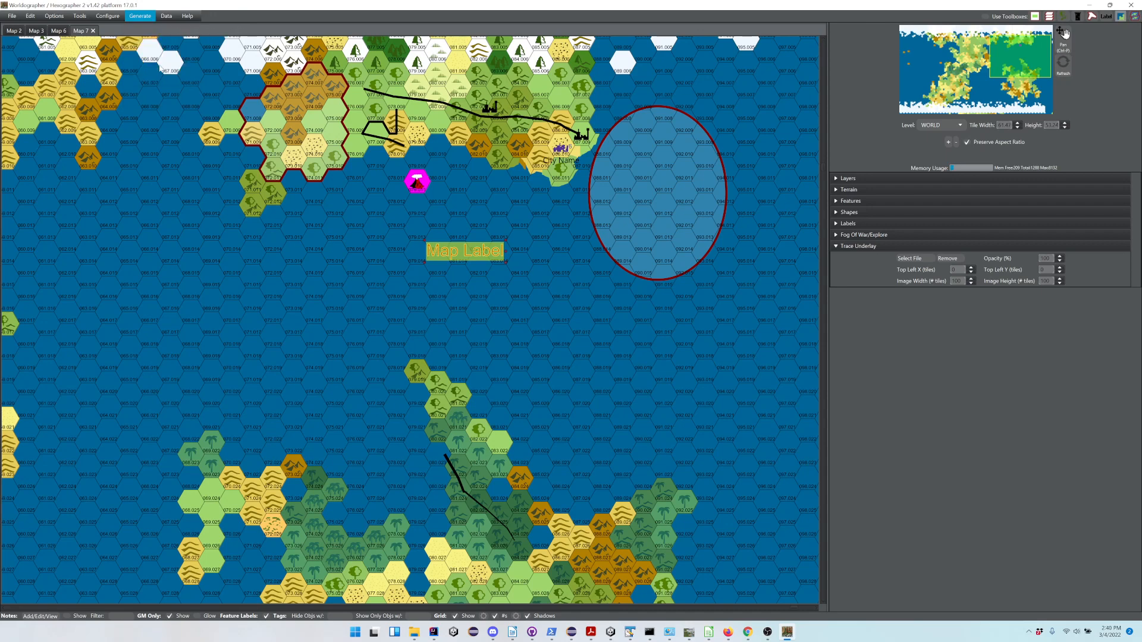
{"action": "left_click", "coordinate": [140, 16]}
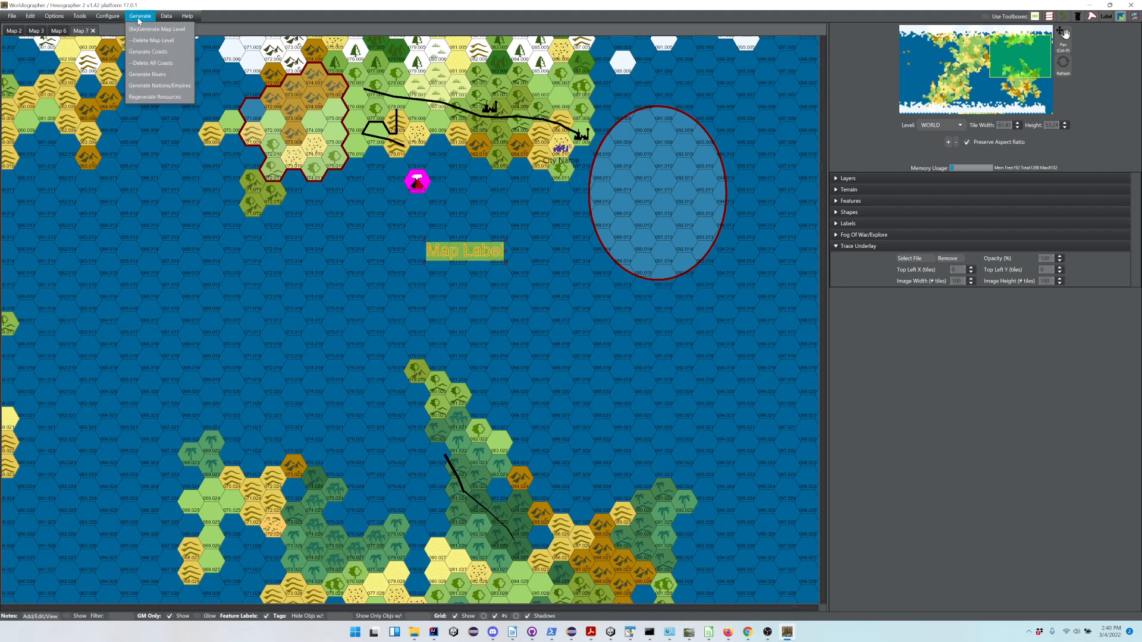
Generate coasts on the world map, converting adjacent water hexes to sea and leaving the isometric coast features off
{"action": "left_click", "coordinate": [144, 65]}
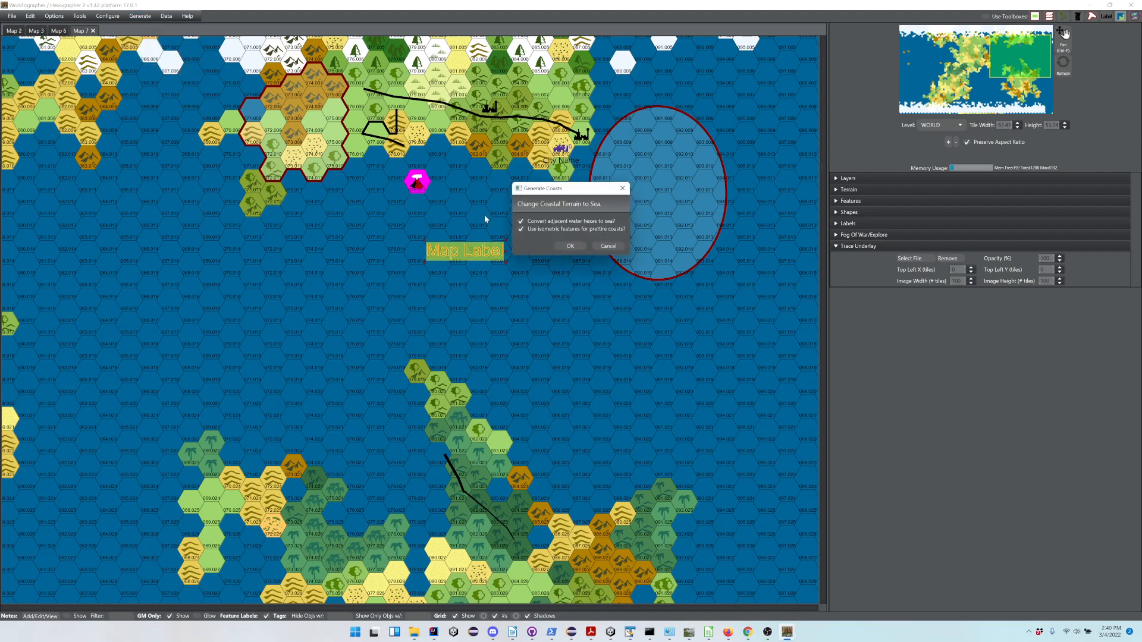
{"action": "left_click", "coordinate": [523, 230]}
{"action": "left_click", "coordinate": [570, 247]}
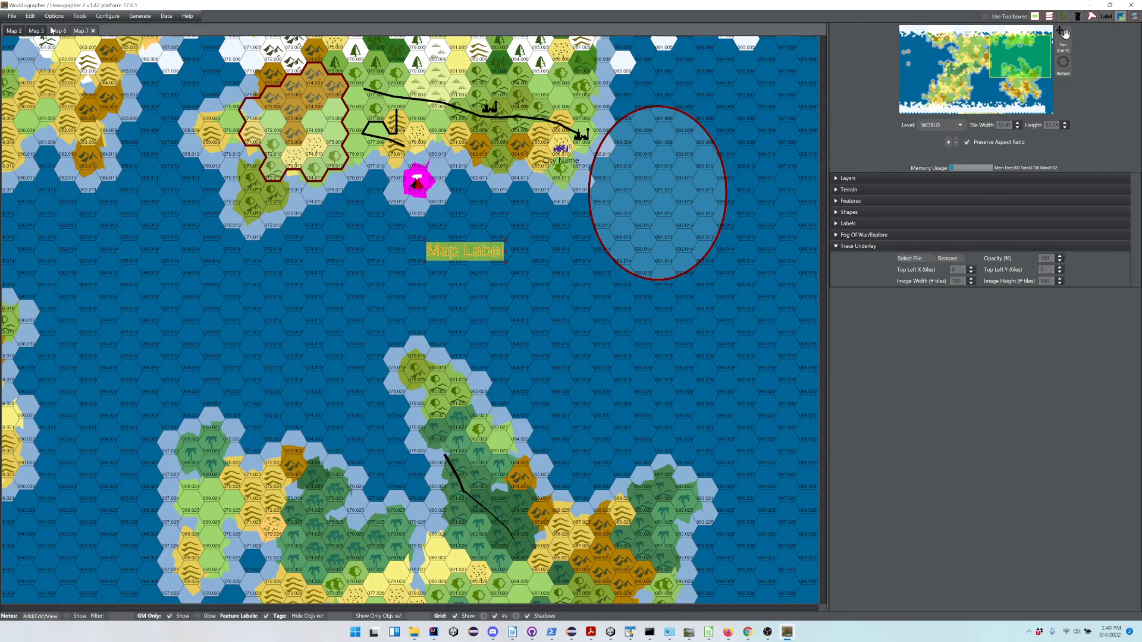
Switch to Map 3 and generate its coasts with adjacent water hexes converted to sea and isometric features used
{"action": "left_click", "coordinate": [54, 32]}
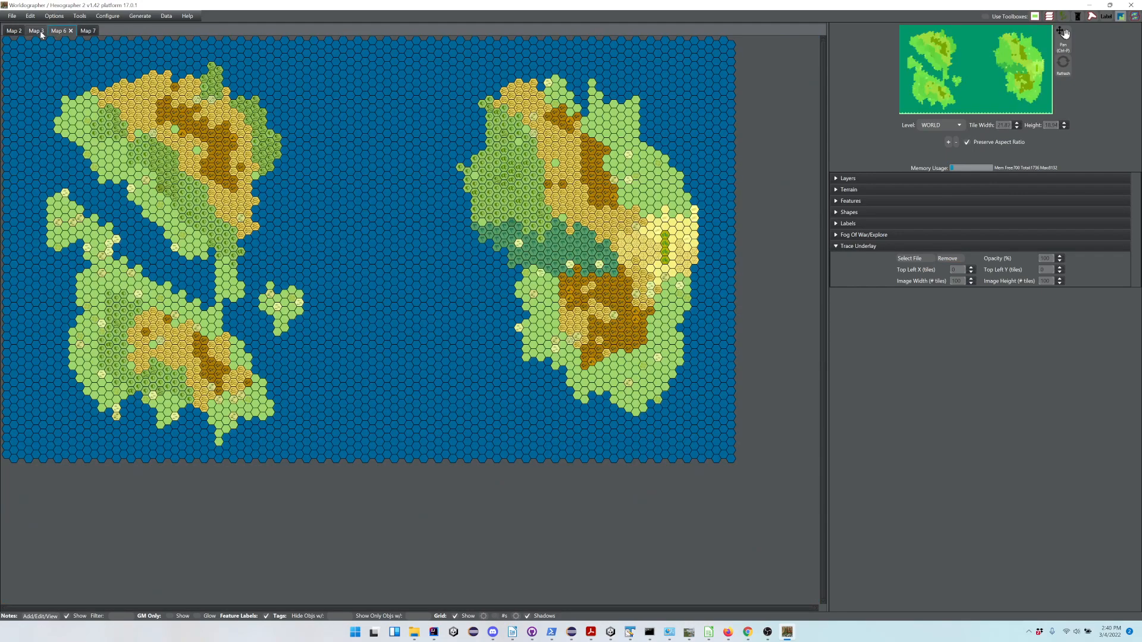
{"action": "left_click", "coordinate": [40, 34]}
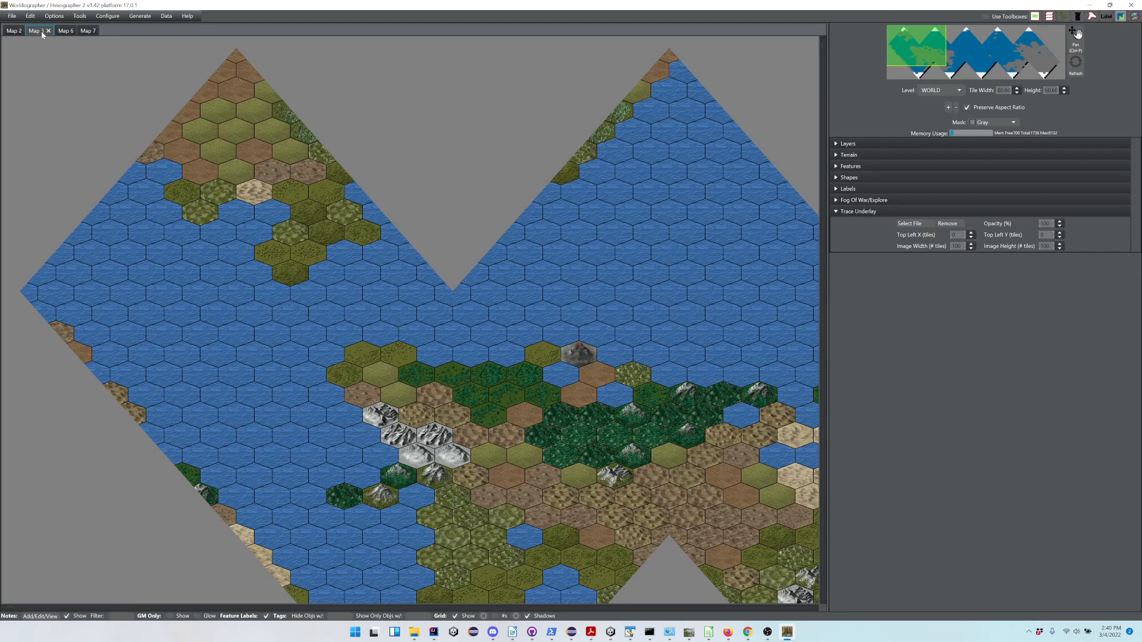
{"action": "left_click", "coordinate": [137, 18]}
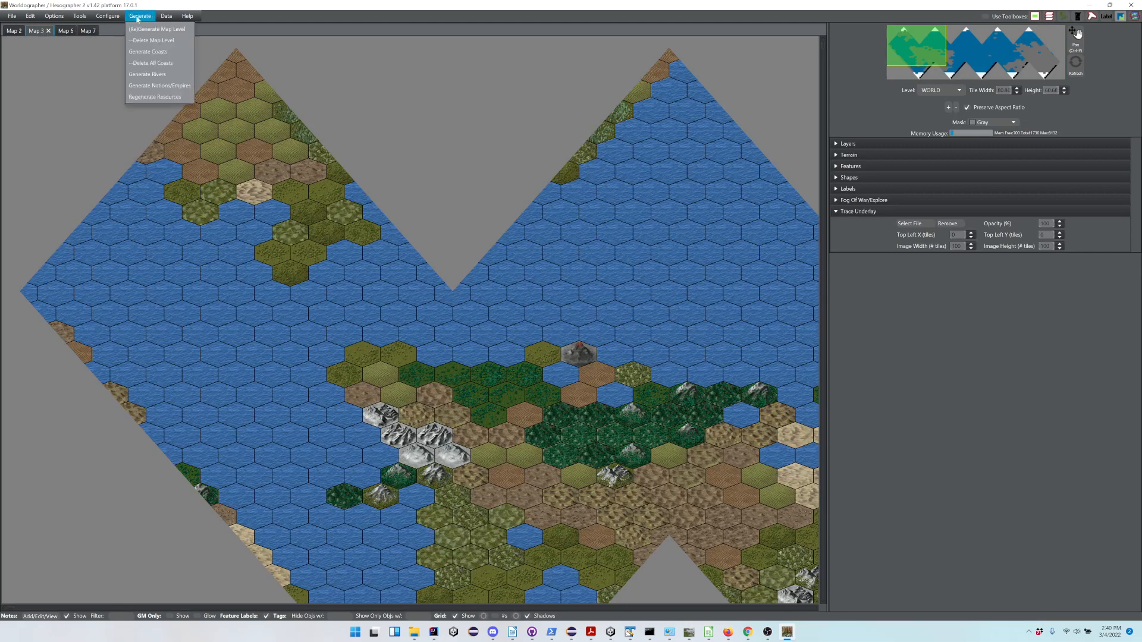
{"action": "mouse_move", "coordinate": [113, 16]}
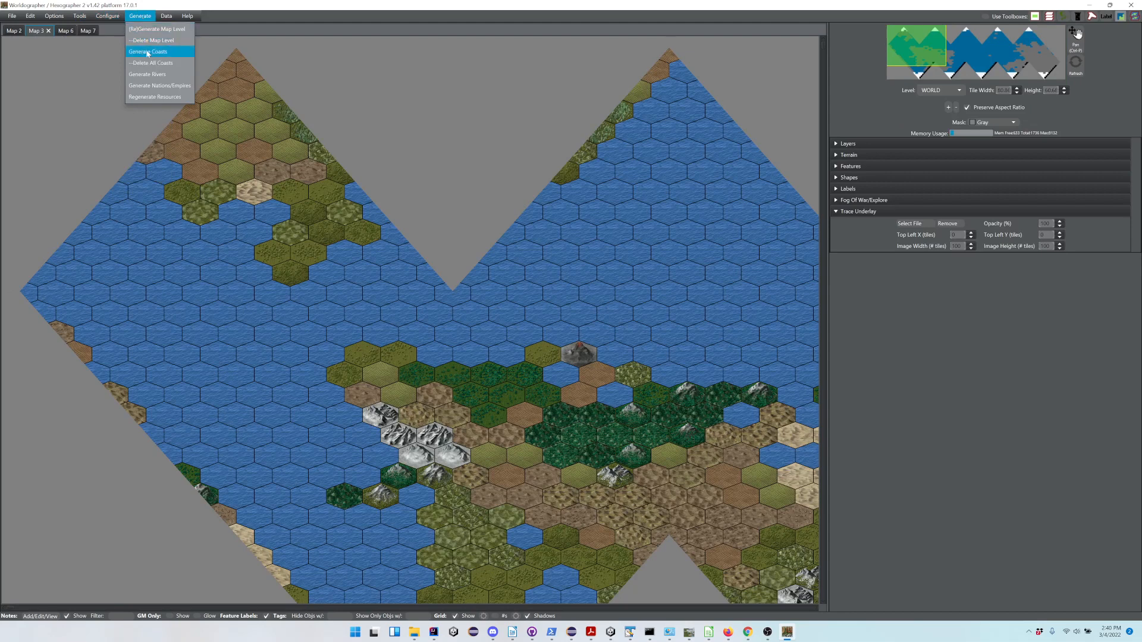
{"action": "left_click", "coordinate": [147, 53]}
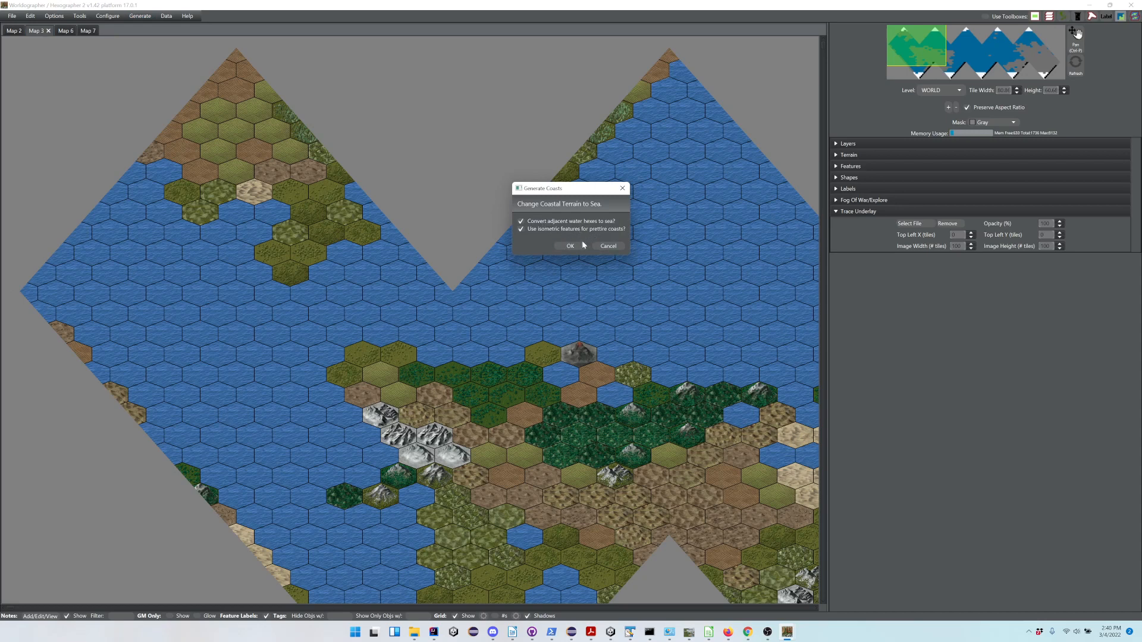
{"action": "left_click", "coordinate": [570, 248]}
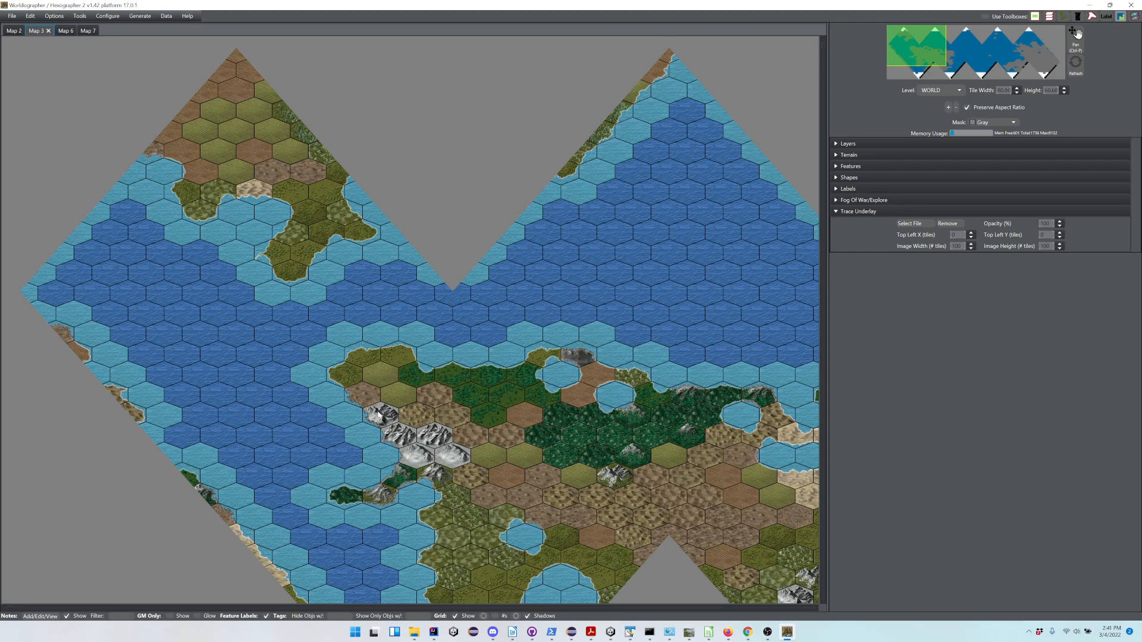
Make isometric mountain features from the mountain terrain on Map 3
{"action": "scroll", "coordinate": [391, 462], "scroll_direction": "up", "scroll_amount": 3}
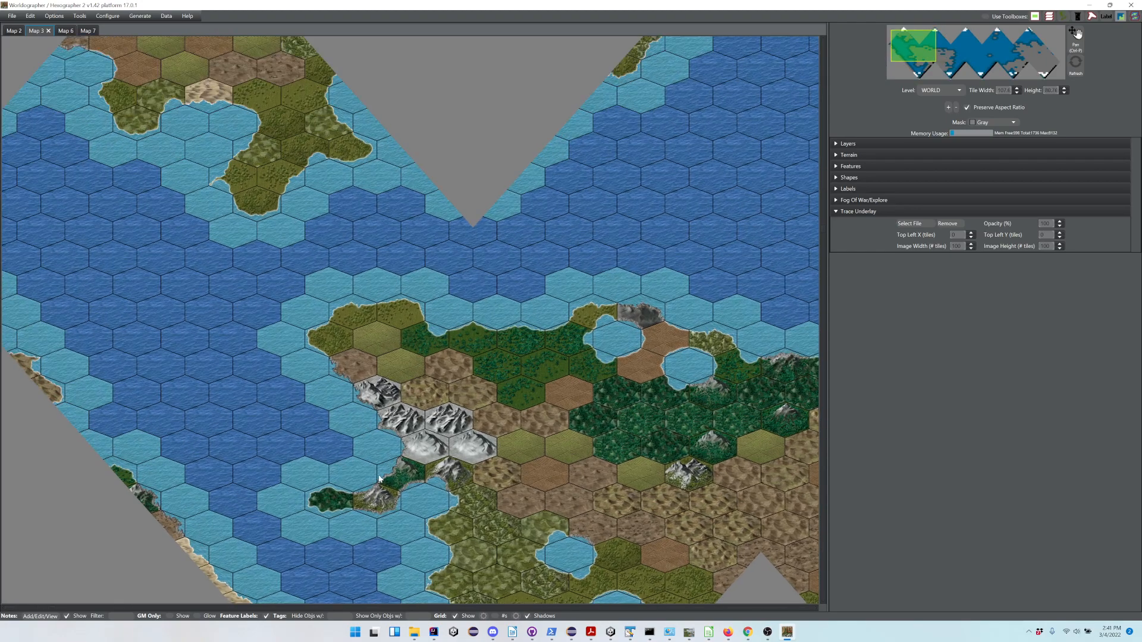
{"action": "scroll", "coordinate": [379, 474], "scroll_direction": "up", "scroll_amount": 1}
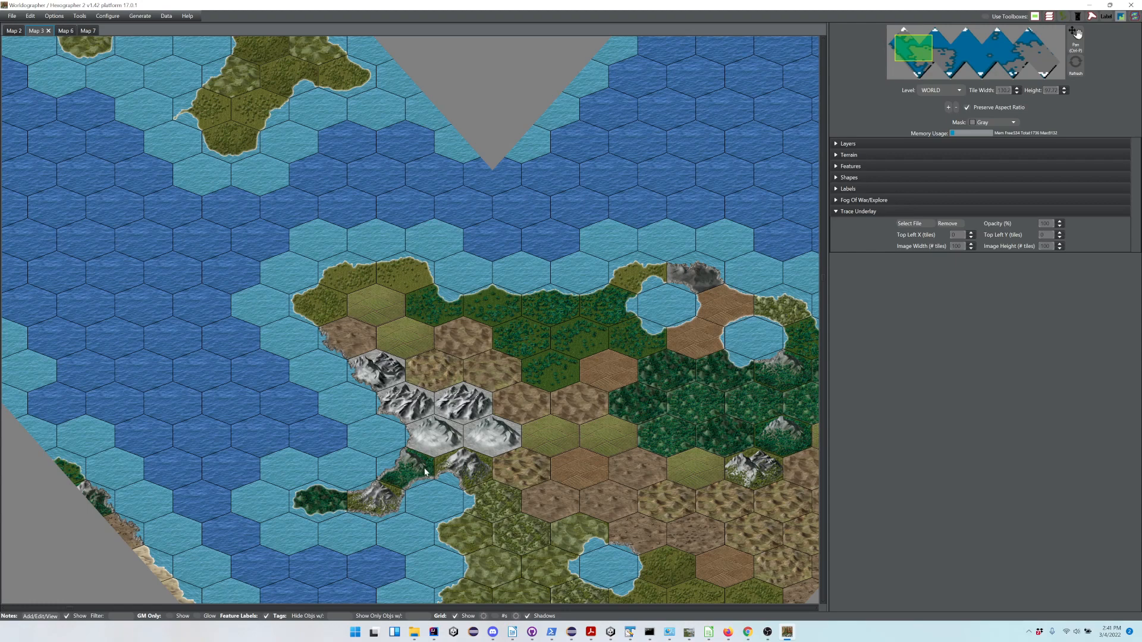
{"action": "left_click", "coordinate": [51, 17]}
{"action": "mouse_move", "coordinate": [88, 19]}
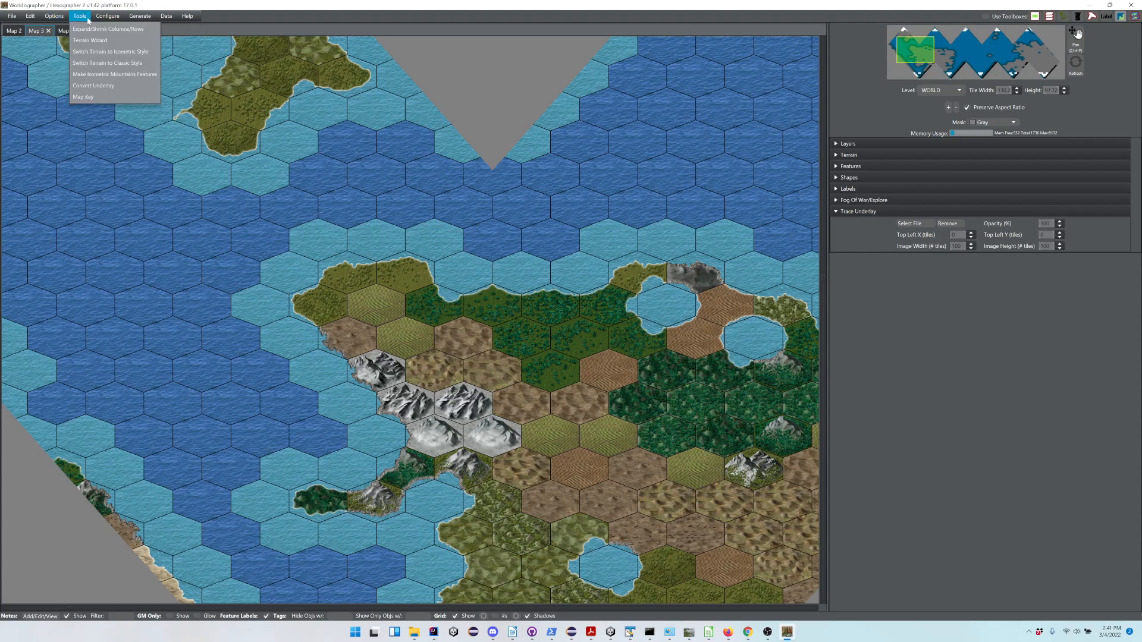
{"action": "left_click", "coordinate": [107, 76]}
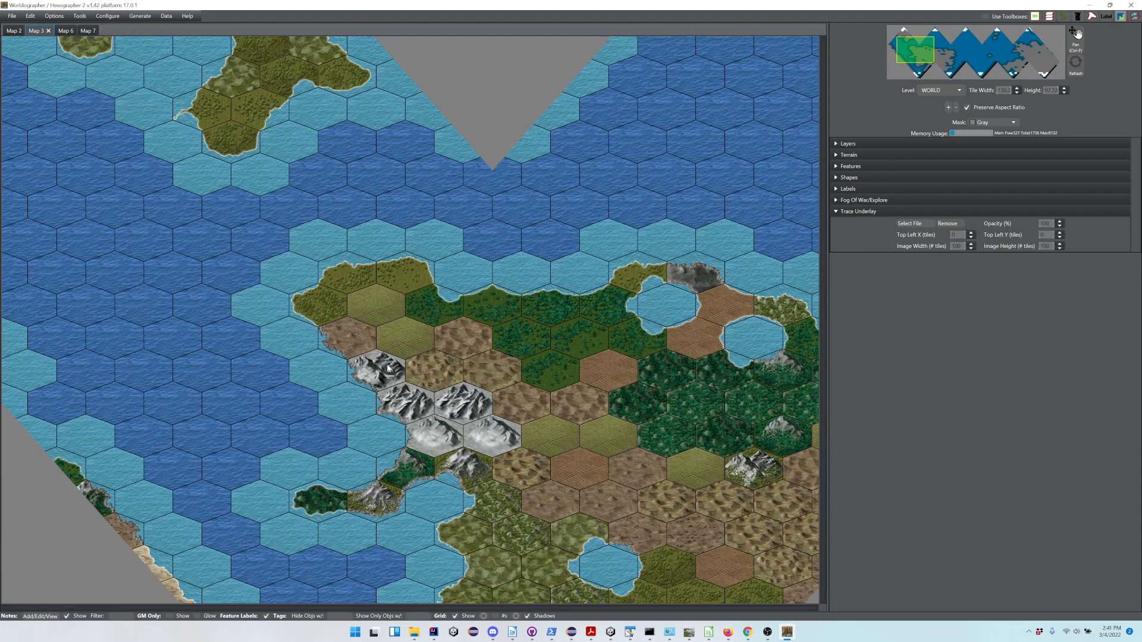
{"action": "left_click", "coordinate": [79, 19]}
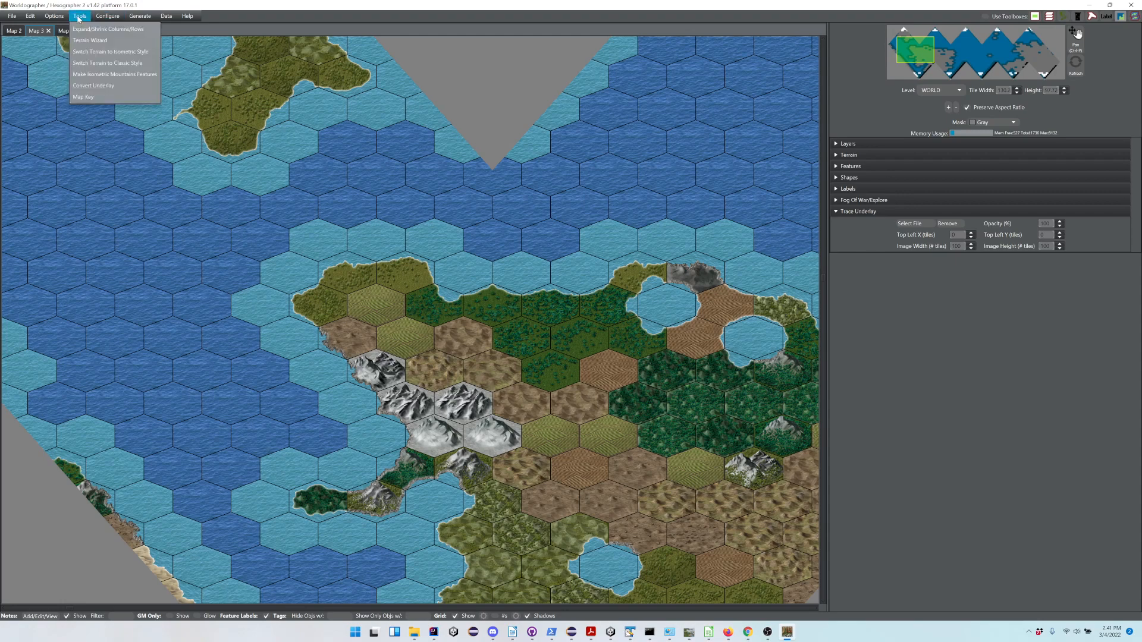
{"action": "left_click", "coordinate": [96, 75]}
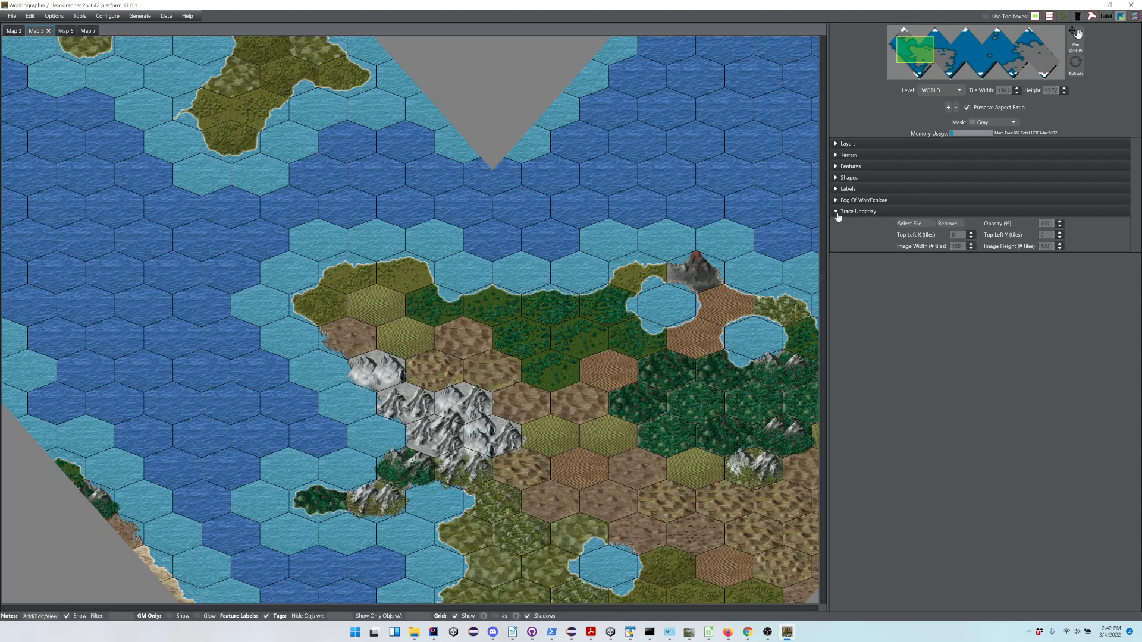
Select individual mountain features along the western coast of Map 3 with the feature selection tool
{"action": "left_click", "coordinate": [857, 166]}
{"action": "left_click", "coordinate": [1070, 201]}
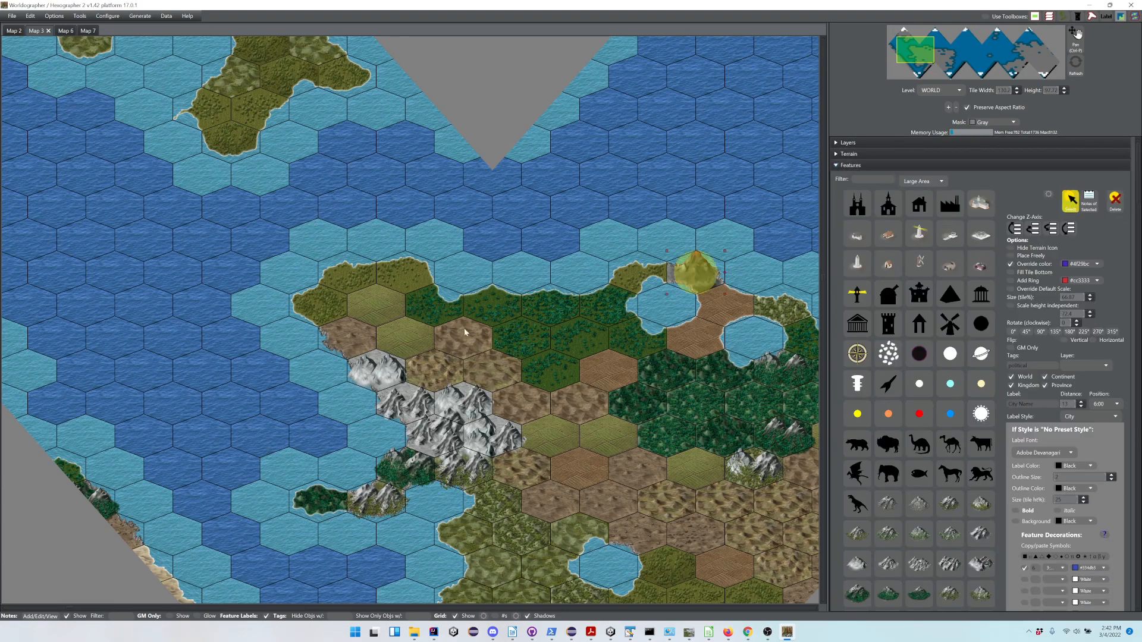
{"action": "left_click", "coordinate": [361, 375]}
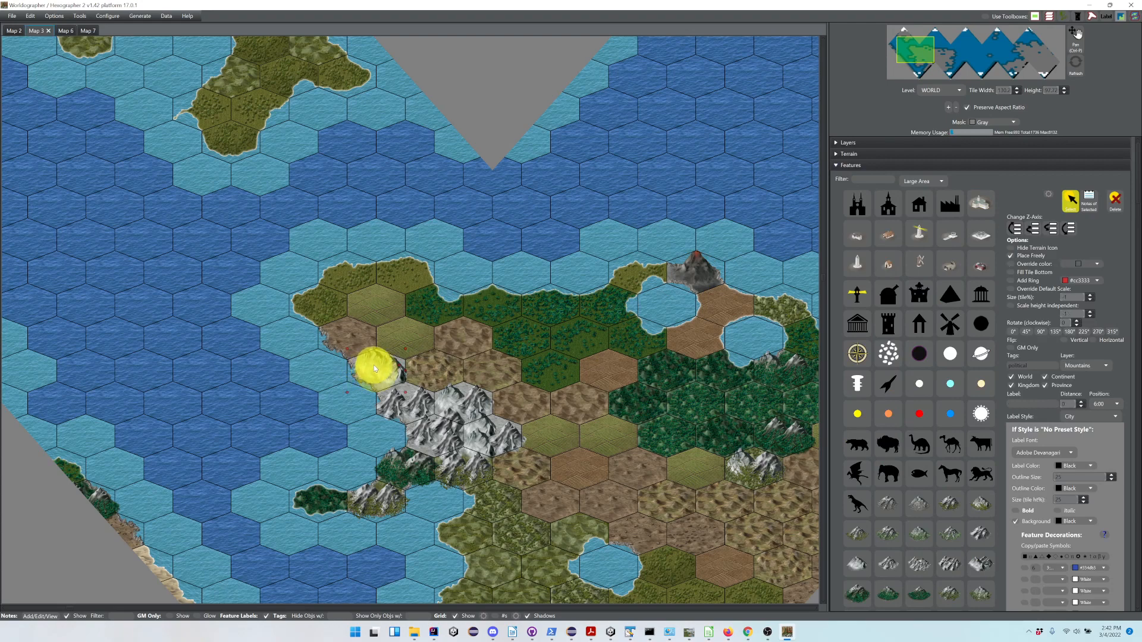
{"action": "left_click", "coordinate": [390, 466]}
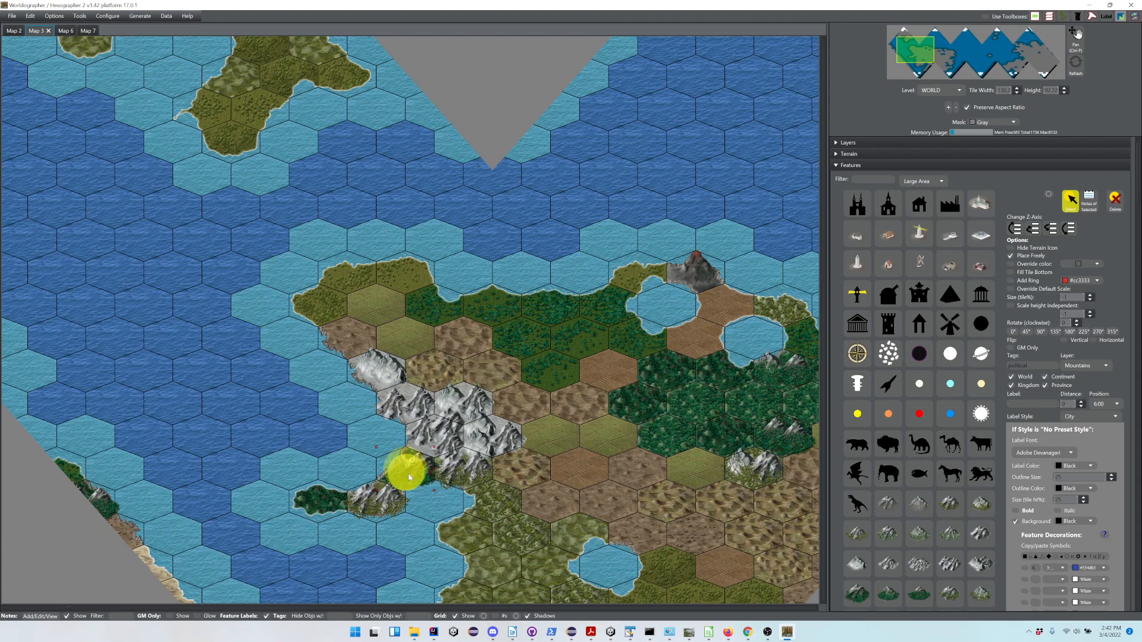
{"action": "left_click", "coordinate": [380, 451]}
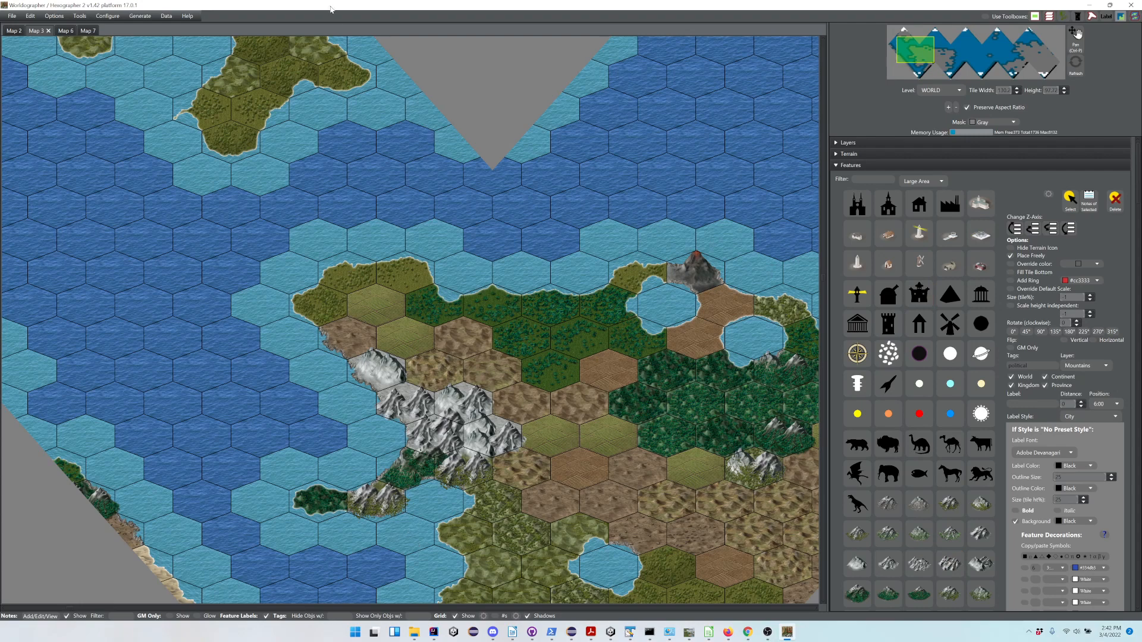
{"action": "left_click", "coordinate": [101, 18]}
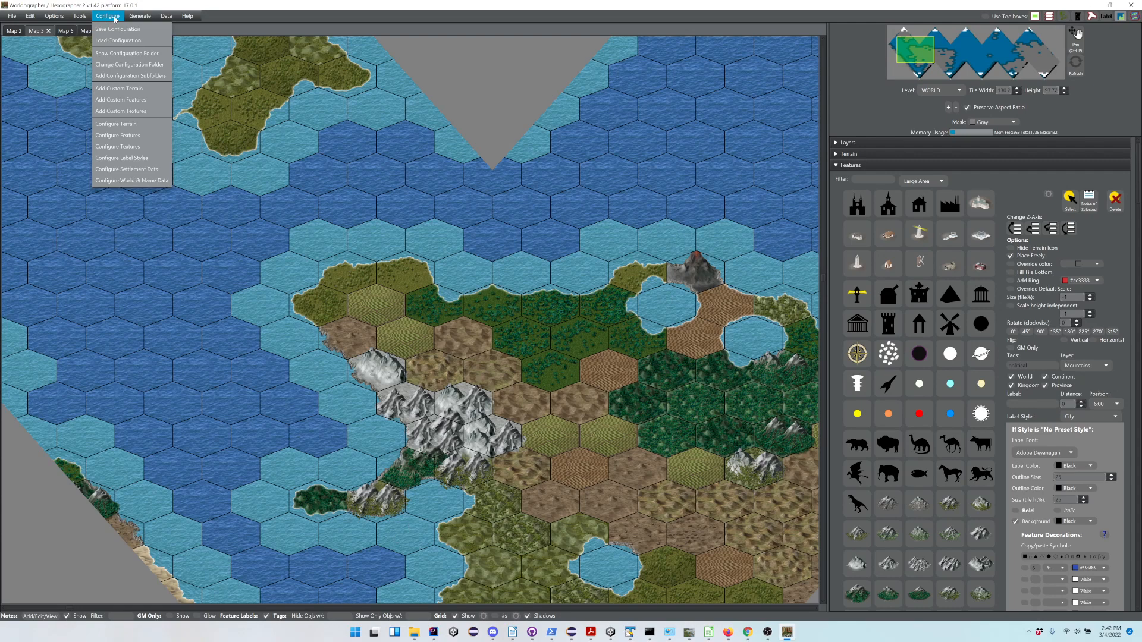
{"action": "mouse_move", "coordinate": [43, 20]}
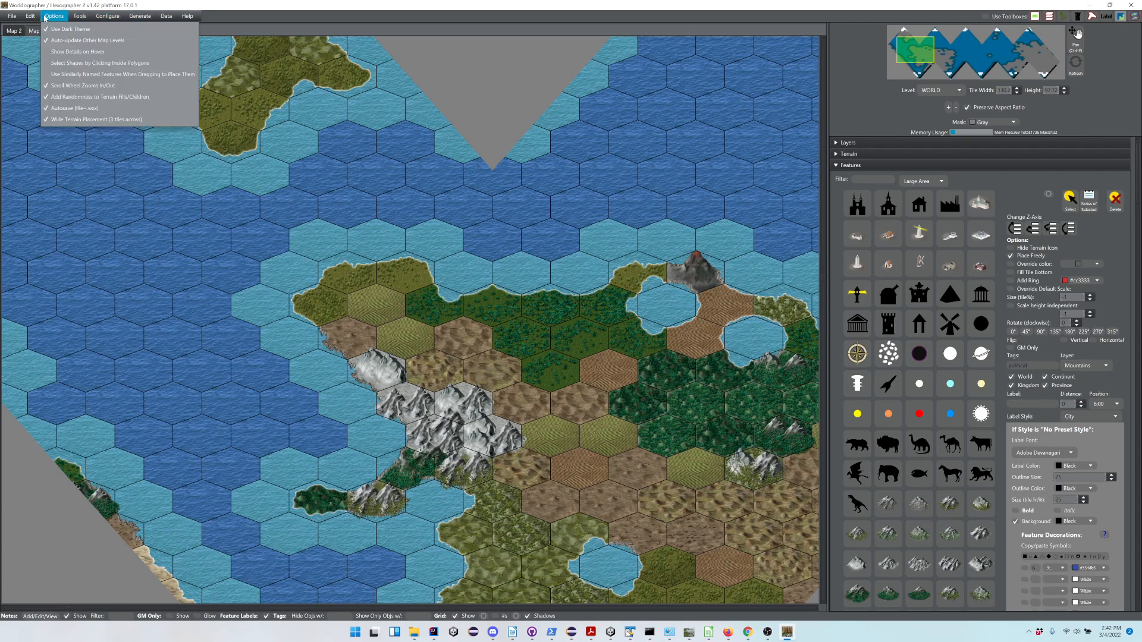
{"action": "mouse_move", "coordinate": [116, 19]}
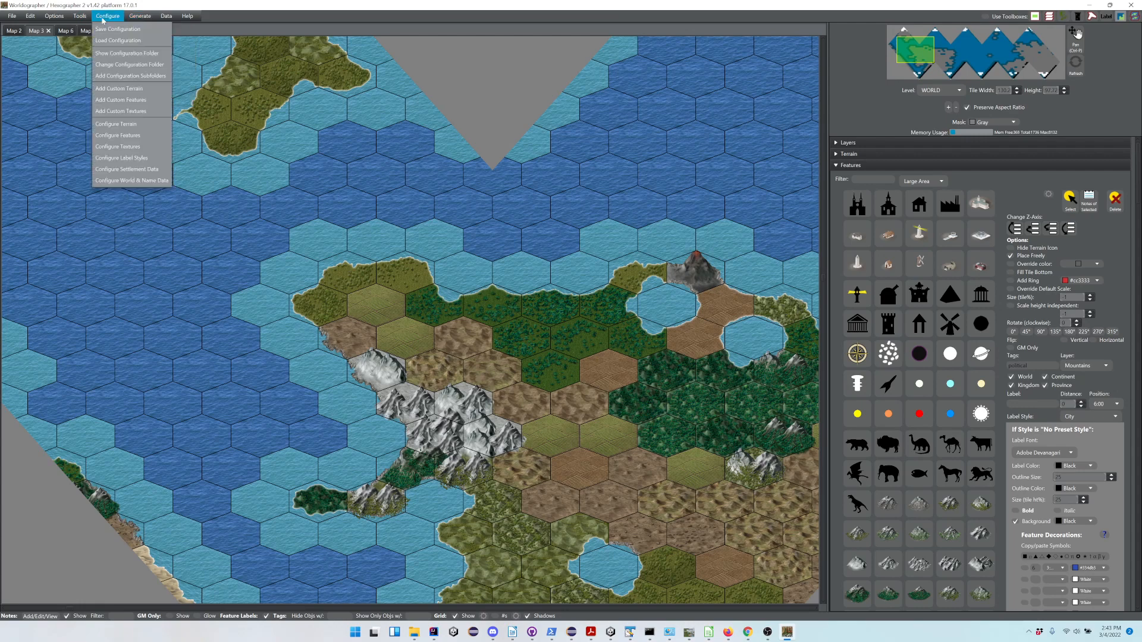
{"action": "left_click", "coordinate": [89, 12]}
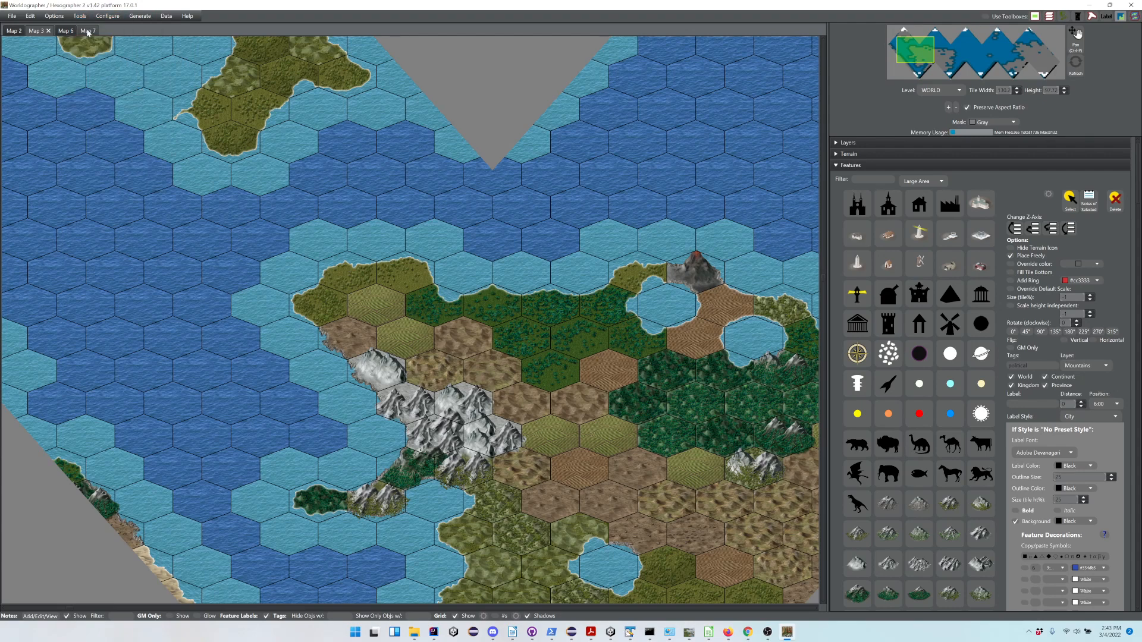
Switch to Map 7 and generate 10 nations/empires using a single Dark Red color without translucent fill
{"action": "left_click", "coordinate": [87, 32]}
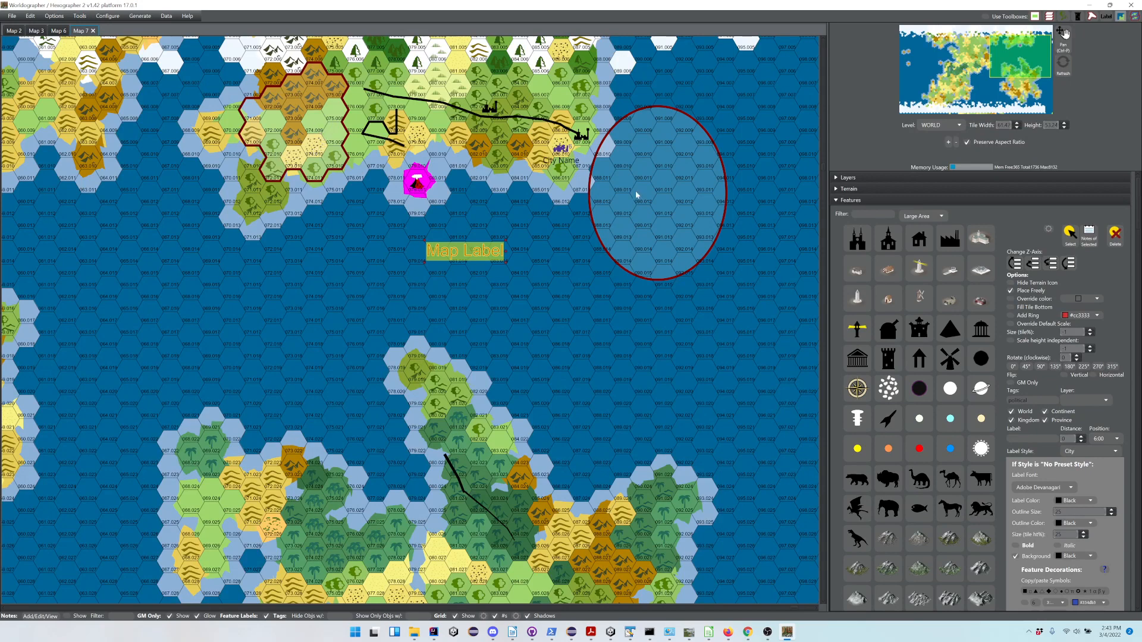
{"action": "left_click", "coordinate": [141, 16]}
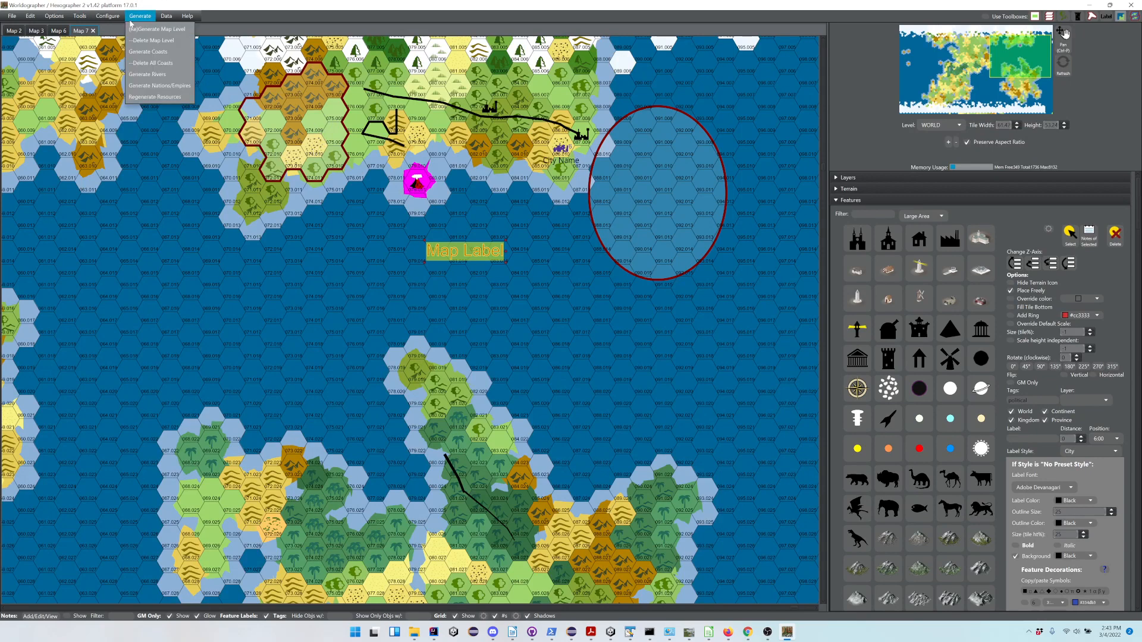
{"action": "left_click", "coordinate": [155, 87]}
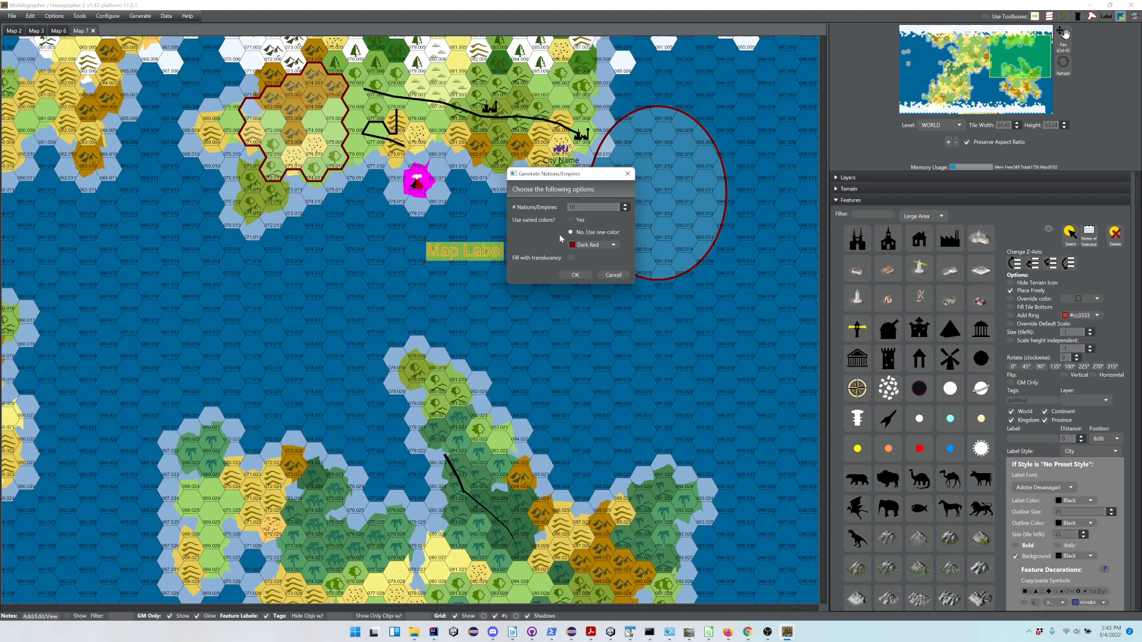
{"action": "left_click", "coordinate": [573, 276]}
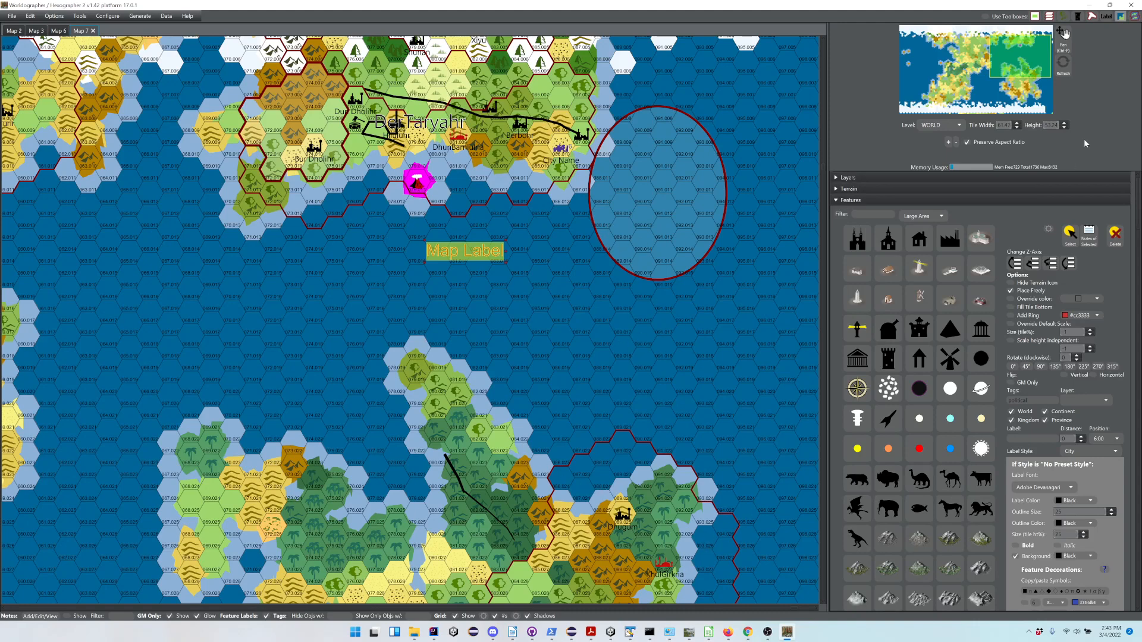
Generate rivers on the Map 7 world map and show the southeastern continent
{"action": "left_click_drag", "start_coordinate": [1033, 65], "coordinate": [1017, 85]}
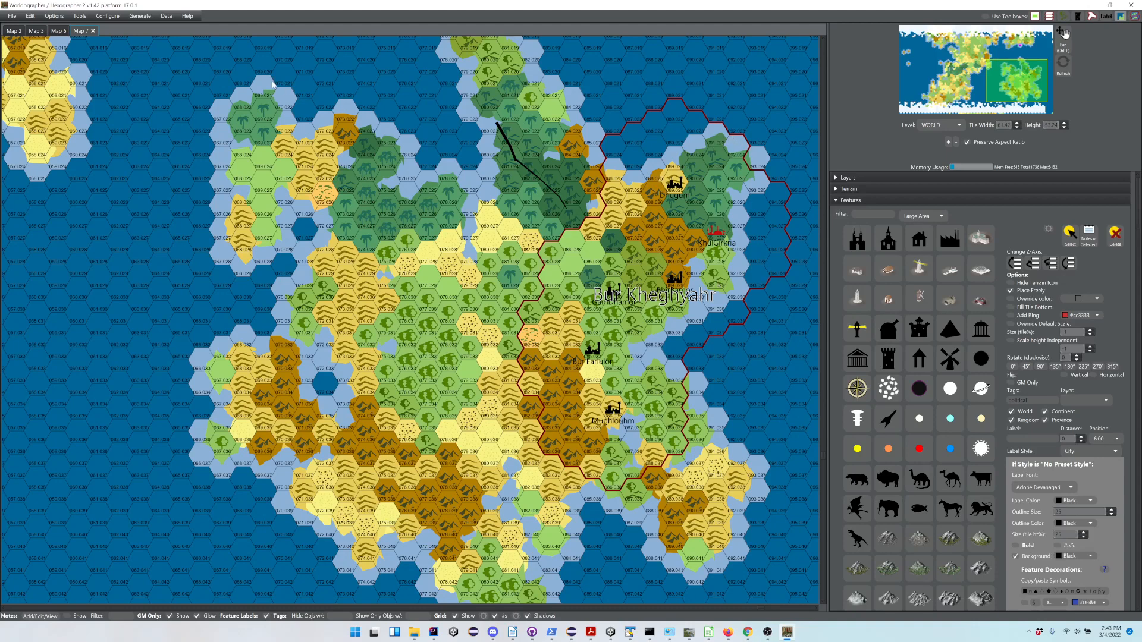
{"action": "left_click", "coordinate": [108, 20]}
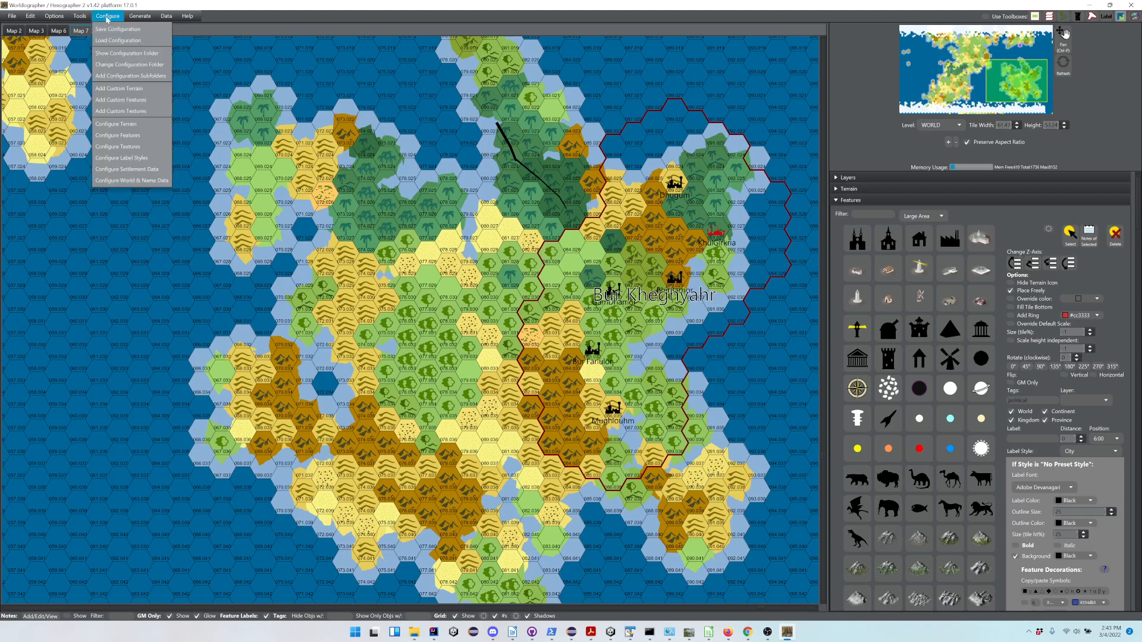
{"action": "mouse_move", "coordinate": [140, 21]}
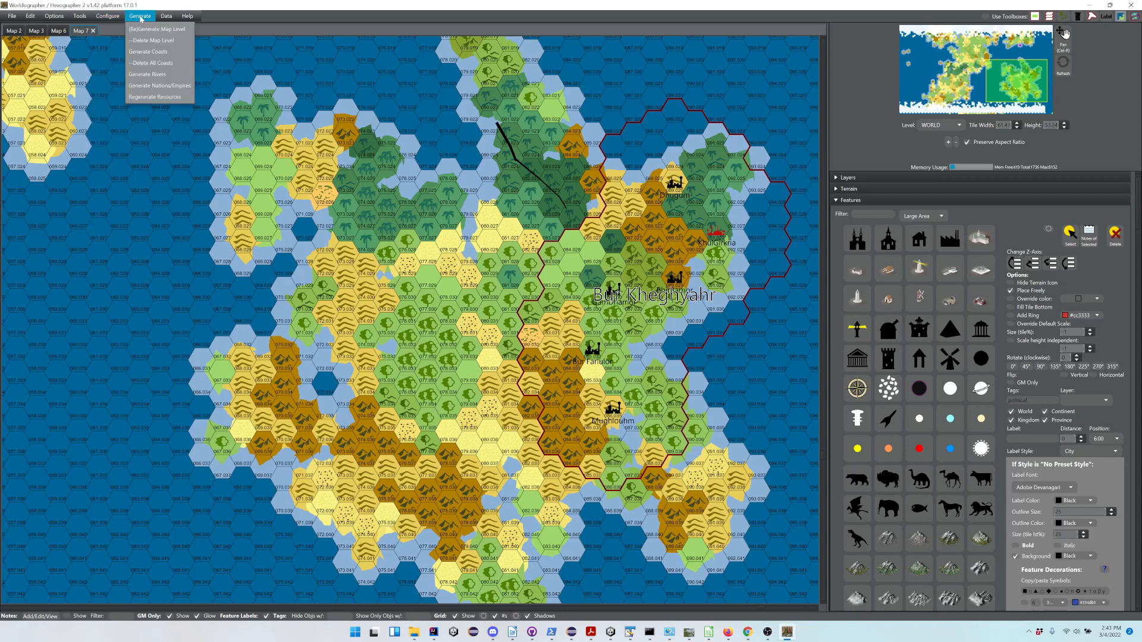
{"action": "left_click", "coordinate": [135, 77]}
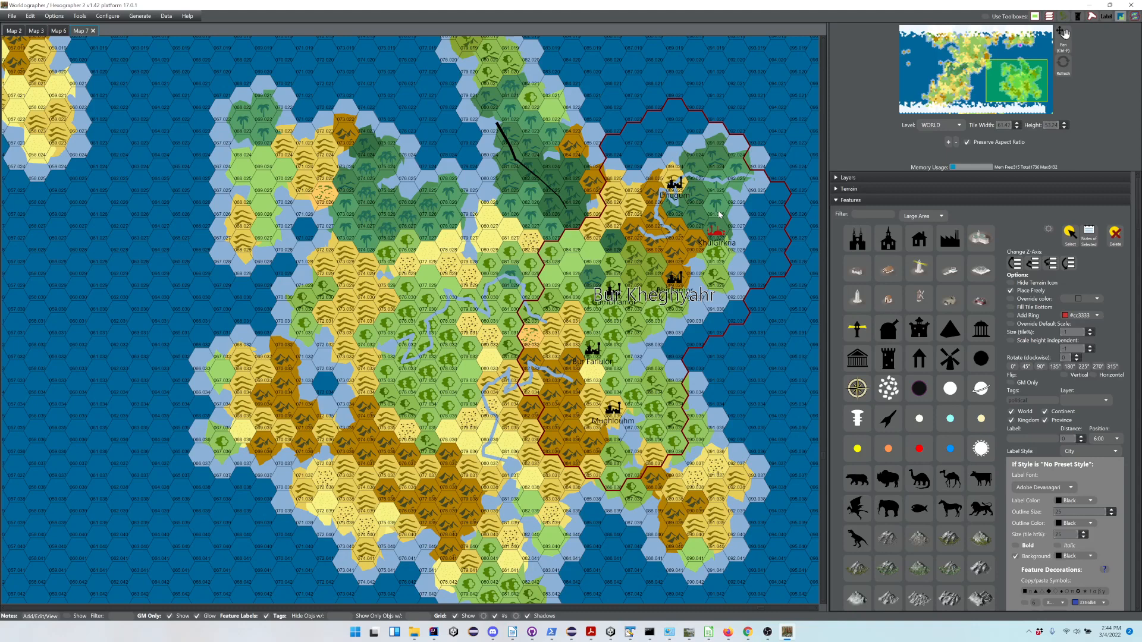
{"action": "left_click", "coordinate": [137, 16]}
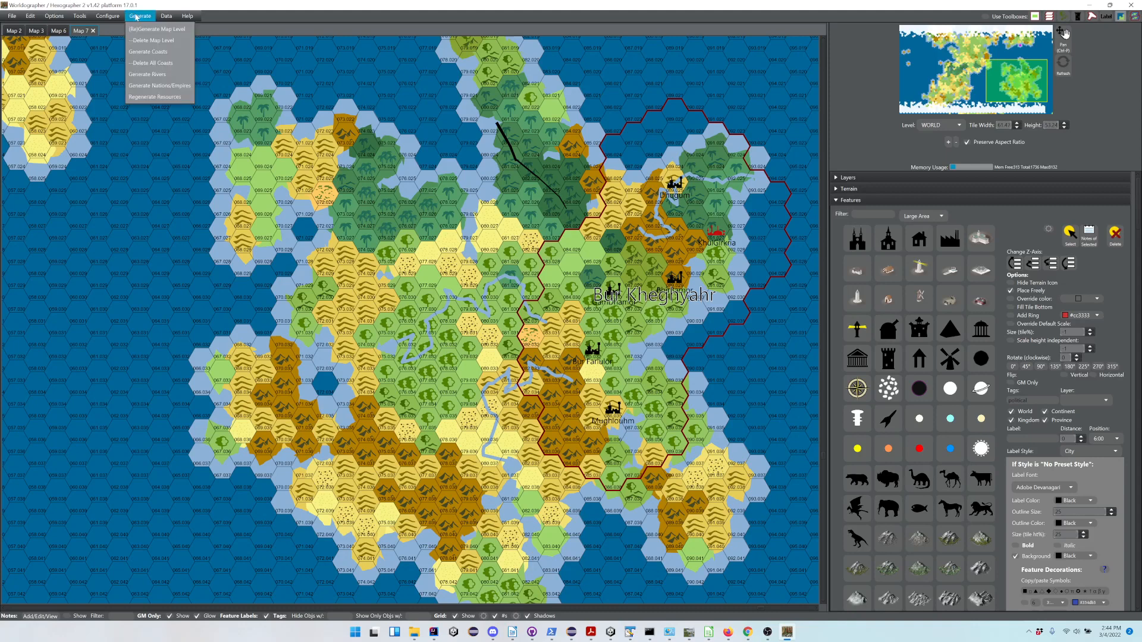
{"action": "left_click", "coordinate": [166, 98]}
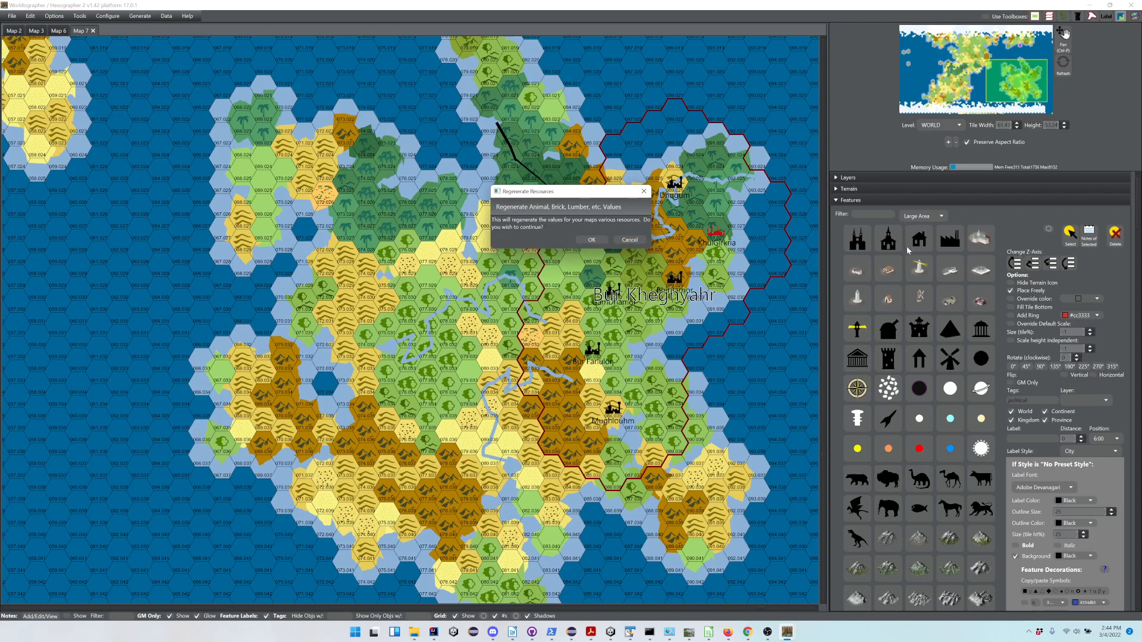
{"action": "left_click", "coordinate": [629, 240]}
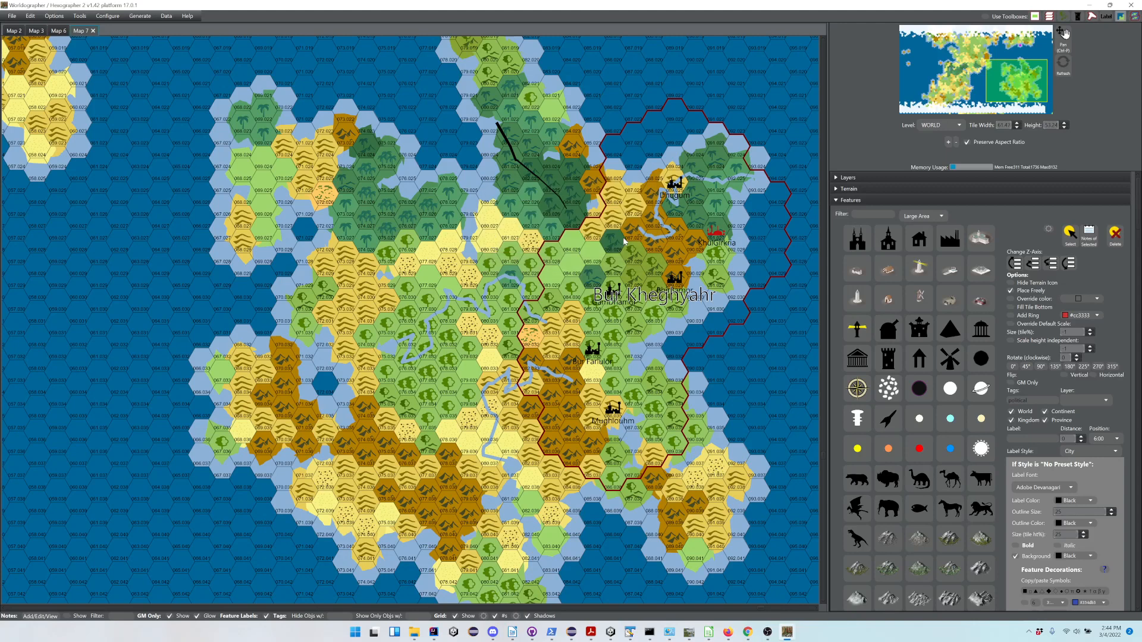
Open the World Information window for Map 7
{"action": "left_click", "coordinate": [142, 16]}
{"action": "mouse_move", "coordinate": [164, 17]}
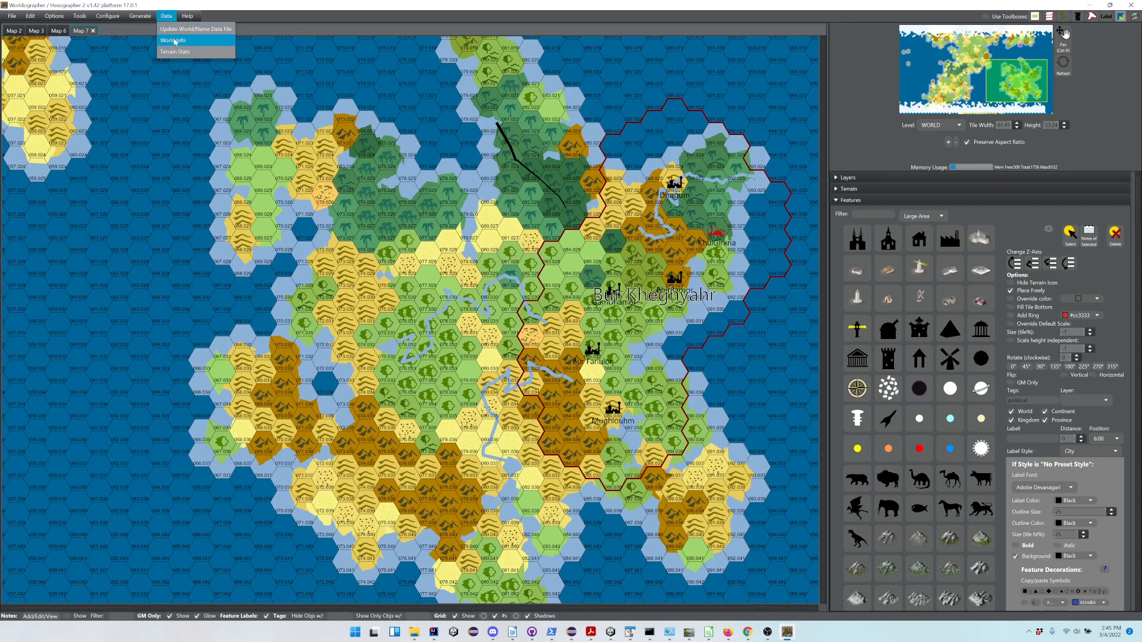
{"action": "left_click", "coordinate": [174, 41]}
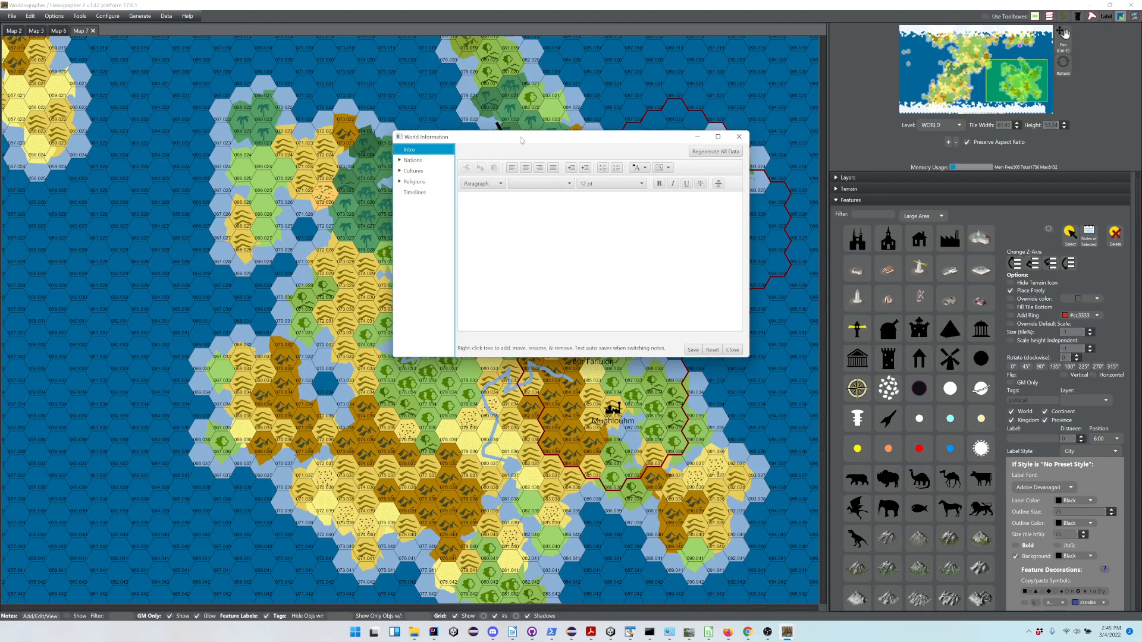
Expand the cultures and religions in World Information, then review the god Lery and the Kamboja and Lunna culture entries
{"action": "left_click_drag", "start_coordinate": [522, 140], "coordinate": [403, 116]}
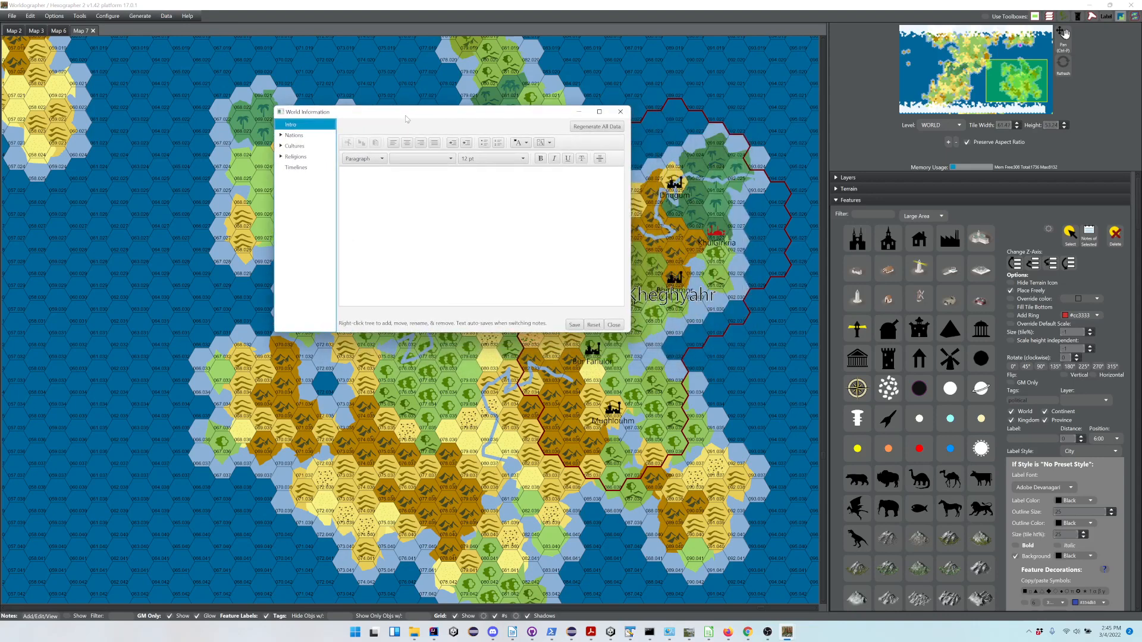
{"action": "left_click", "coordinate": [281, 146]}
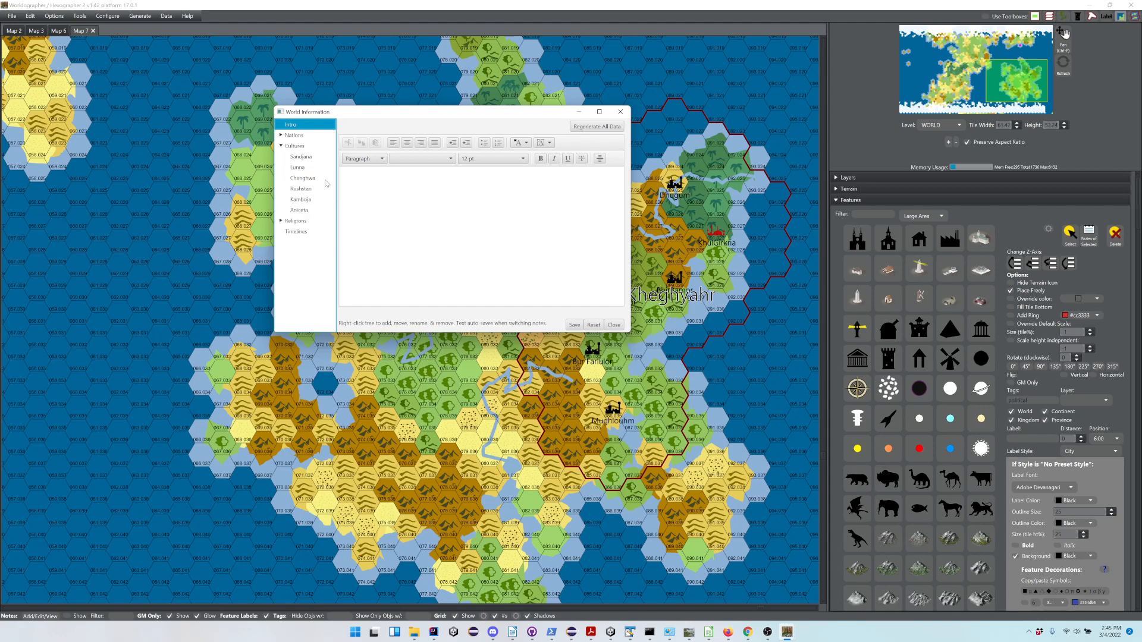
{"action": "left_click", "coordinate": [280, 221]}
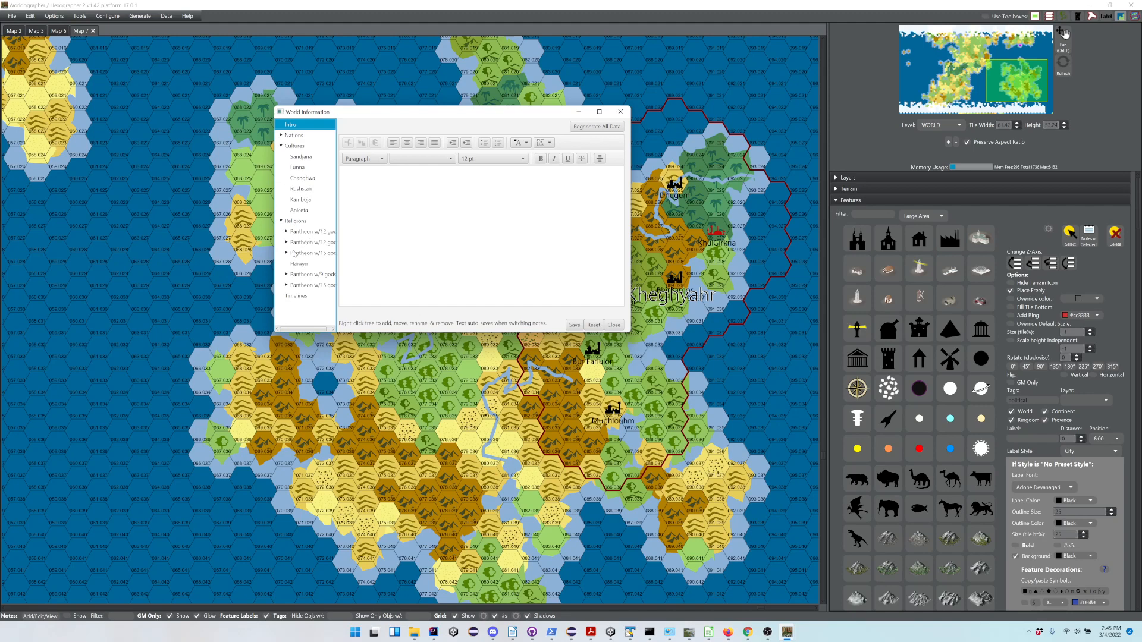
{"action": "left_click", "coordinate": [286, 243]}
{"action": "left_click", "coordinate": [299, 264]}
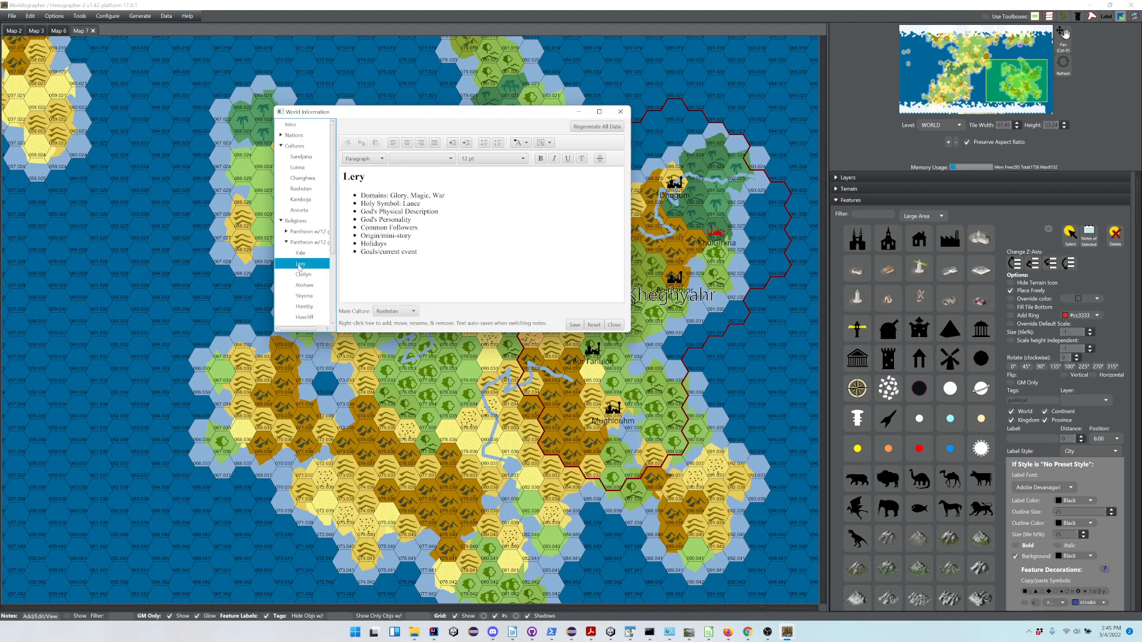
{"action": "left_click", "coordinate": [302, 201]}
{"action": "left_click", "coordinate": [299, 168]}
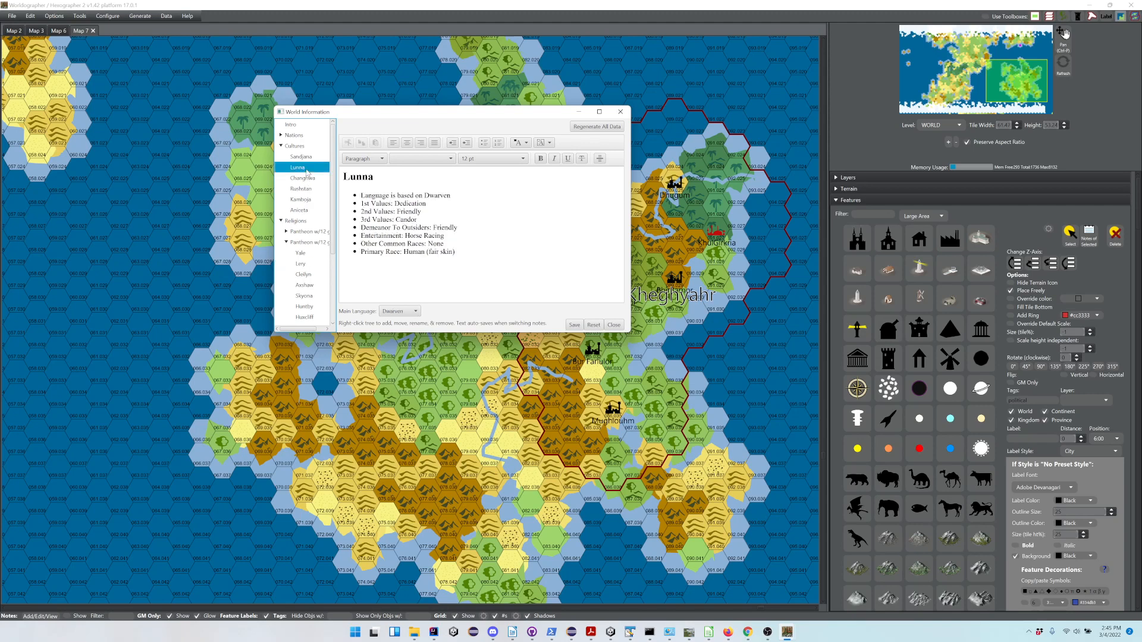
Expand the nations list and review the Zhoudong and Depedraki nation entries
{"action": "left_click", "coordinate": [281, 137]}
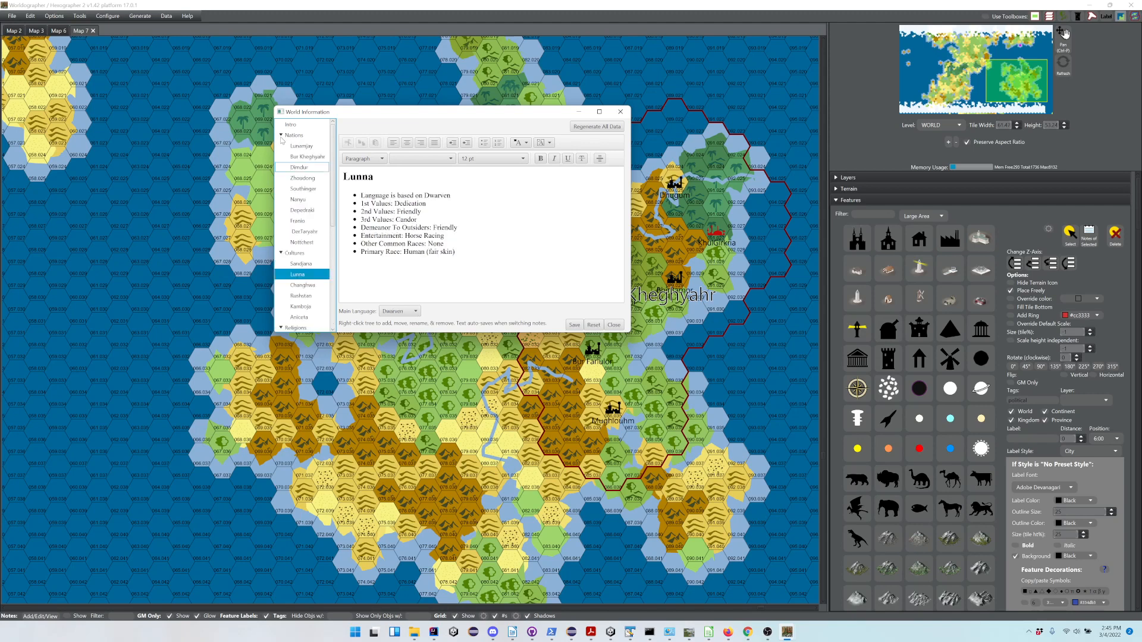
{"action": "left_click", "coordinate": [303, 179]}
{"action": "left_click", "coordinate": [302, 211]}
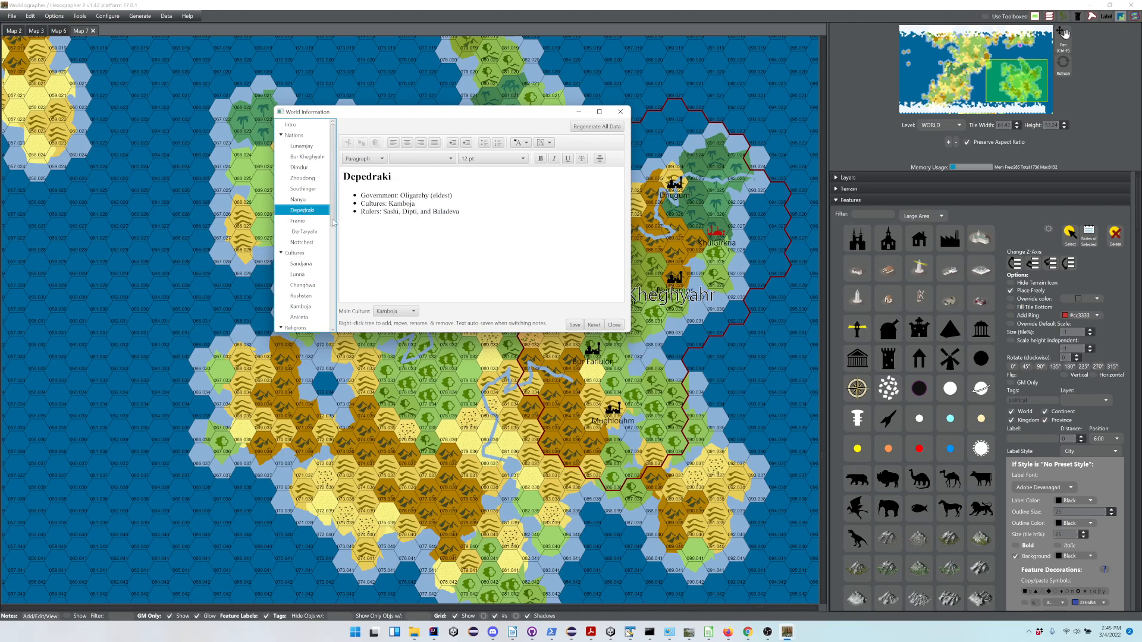
{"action": "left_click_drag", "start_coordinate": [334, 223], "coordinate": [352, 270]}
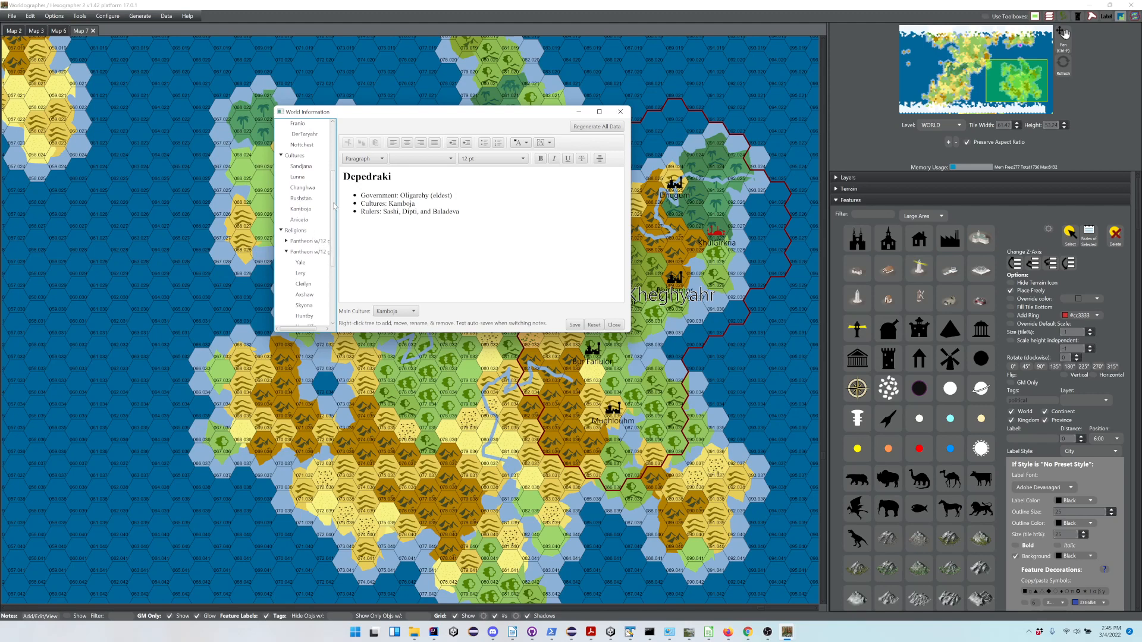
Review the Lunna culture entry again and close the World Information window
{"action": "scroll", "coordinate": [337, 172], "scroll_direction": "up", "scroll_amount": 3}
{"action": "scroll", "coordinate": [337, 172], "scroll_direction": "up", "scroll_amount": 1}
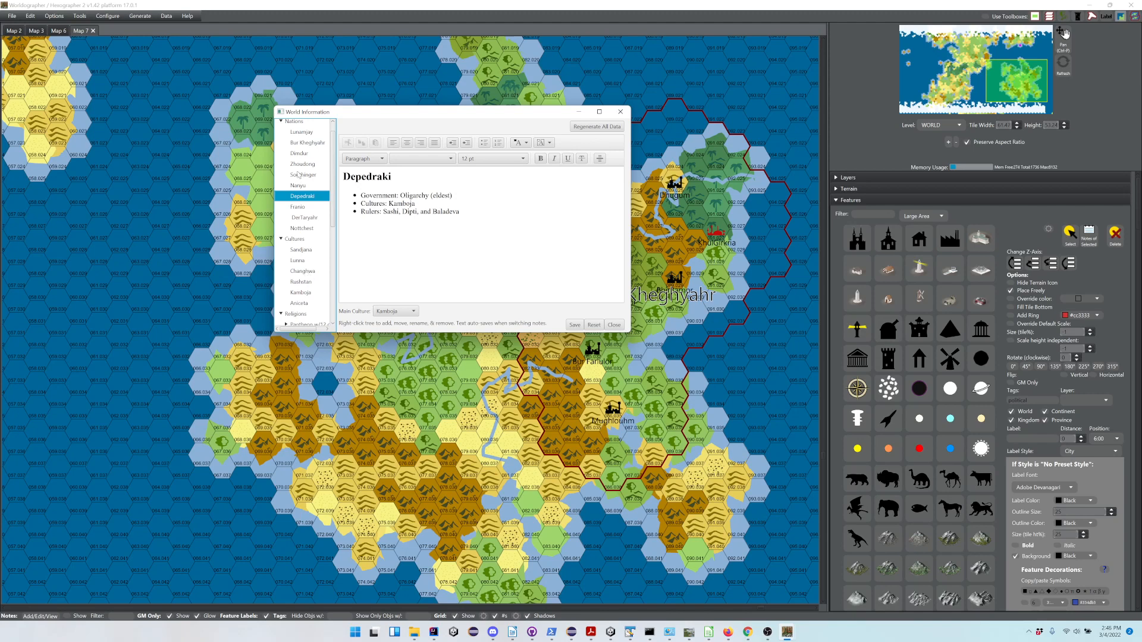
{"action": "left_click", "coordinate": [298, 261]}
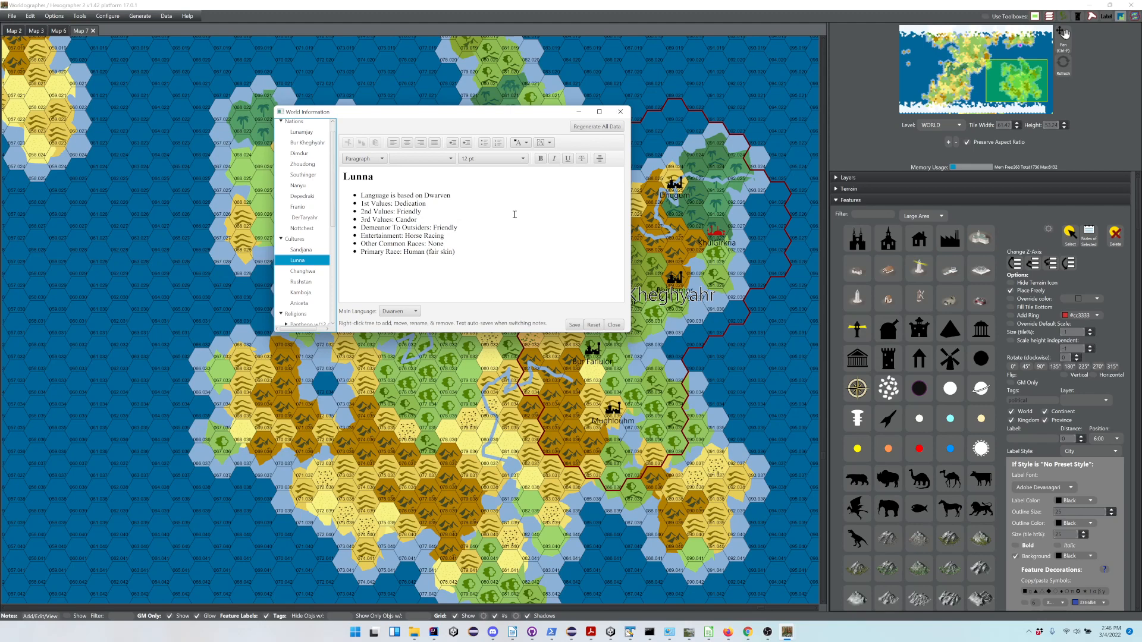
{"action": "left_click", "coordinate": [620, 113]}
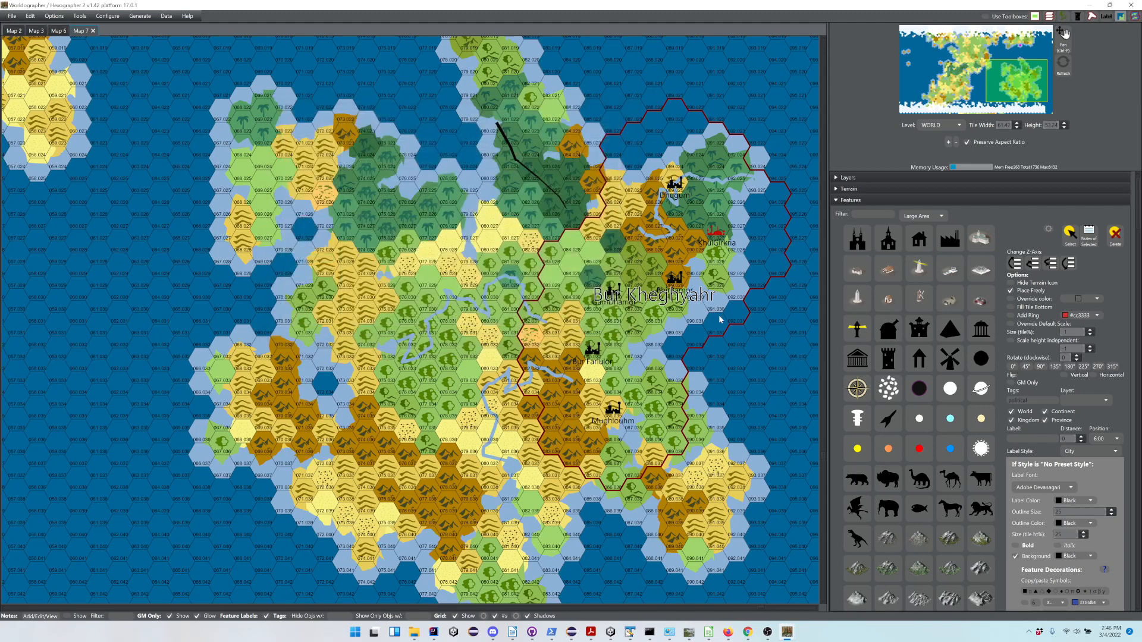